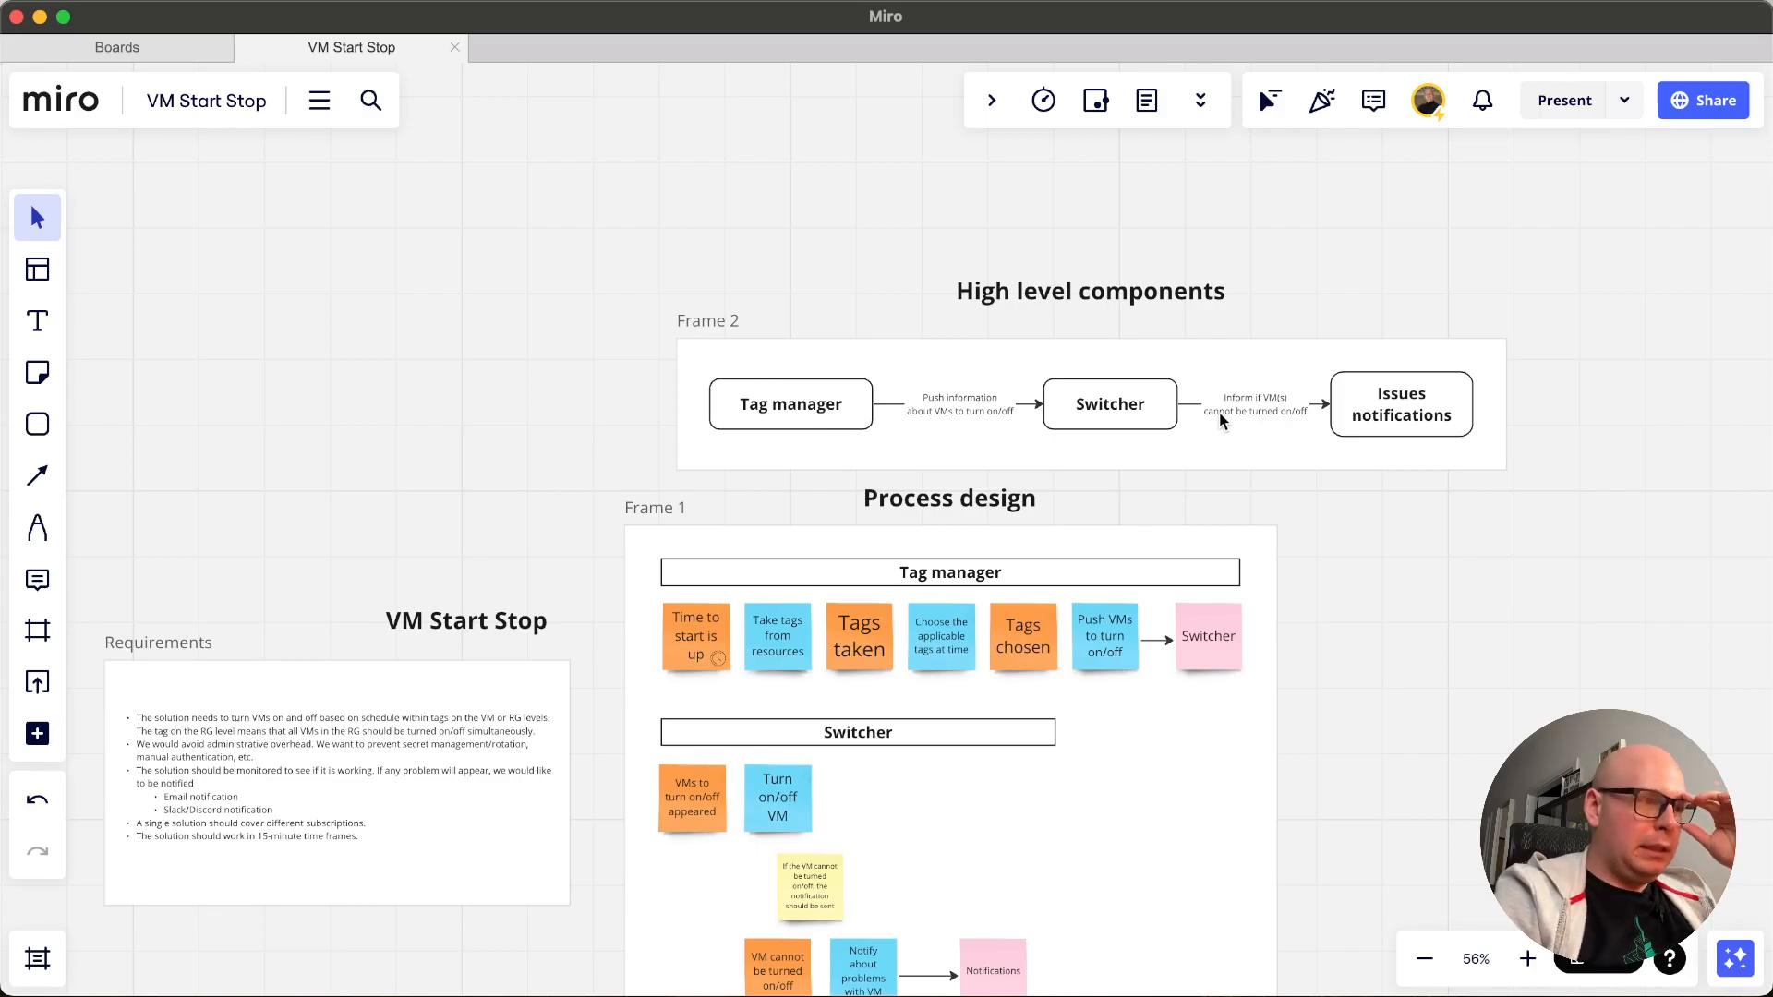
- Review the process design flows for the tag manager, switcher and notifications on the board
scroll(1219, 421, down, 5)
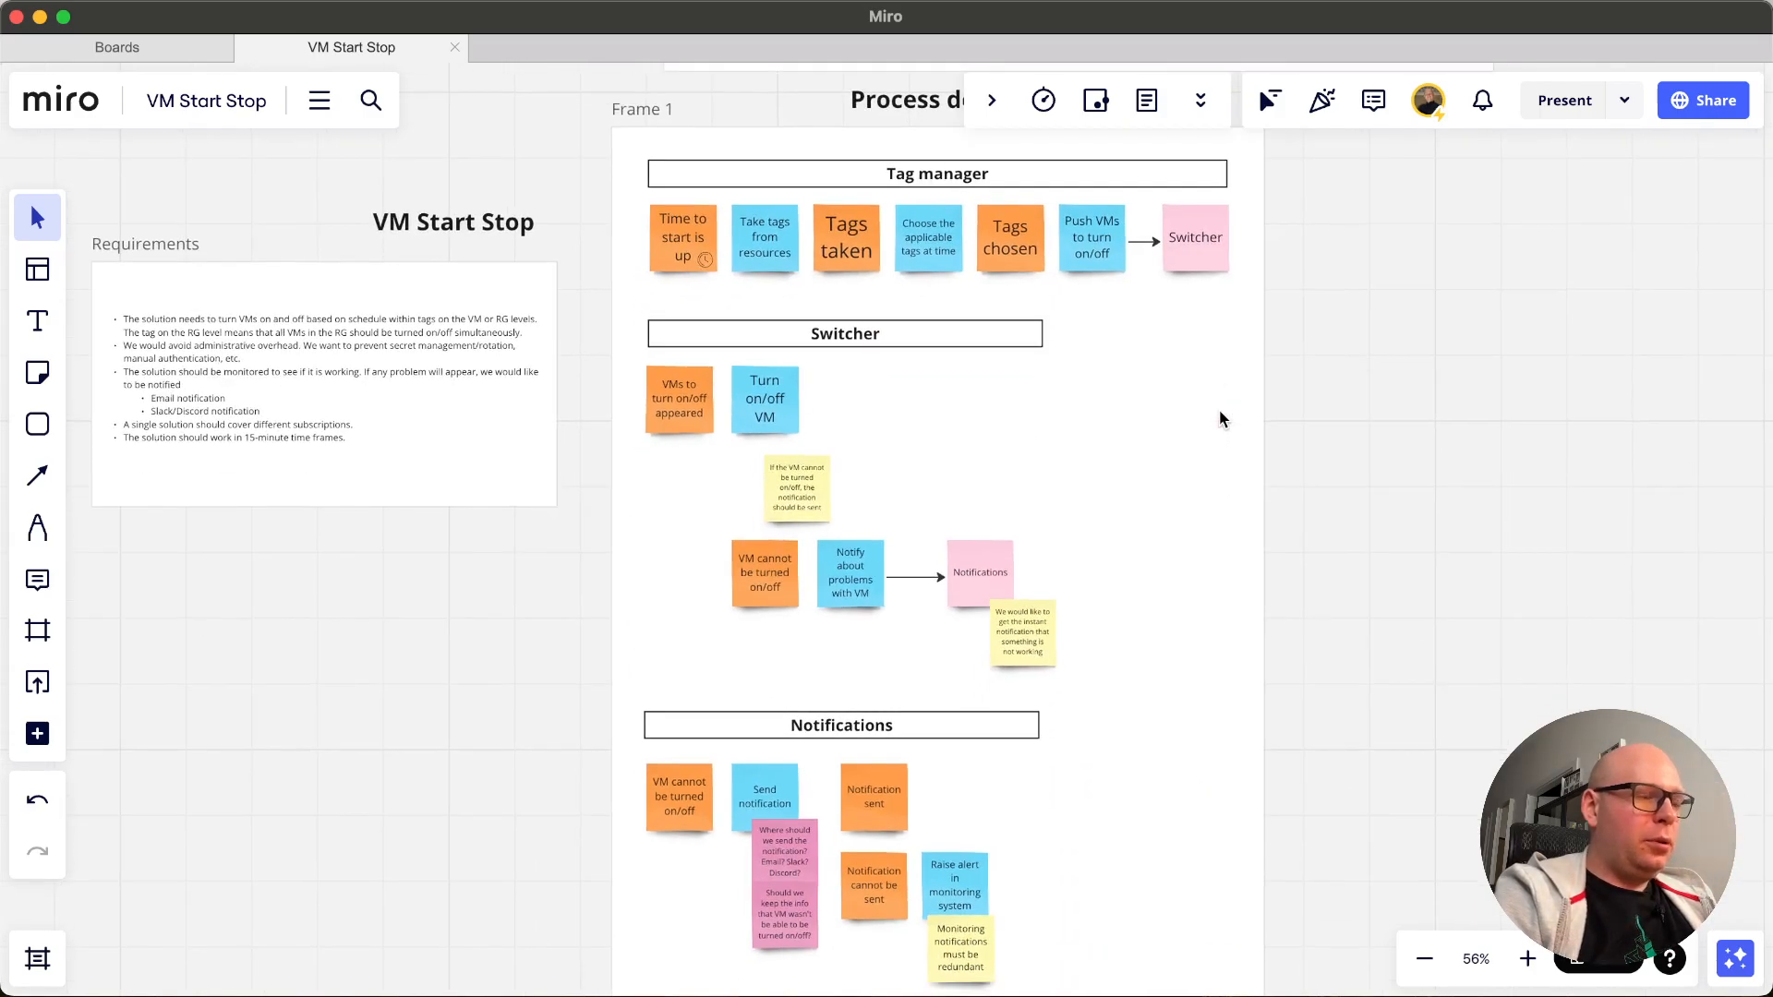
scroll(1219, 420, down, 1)
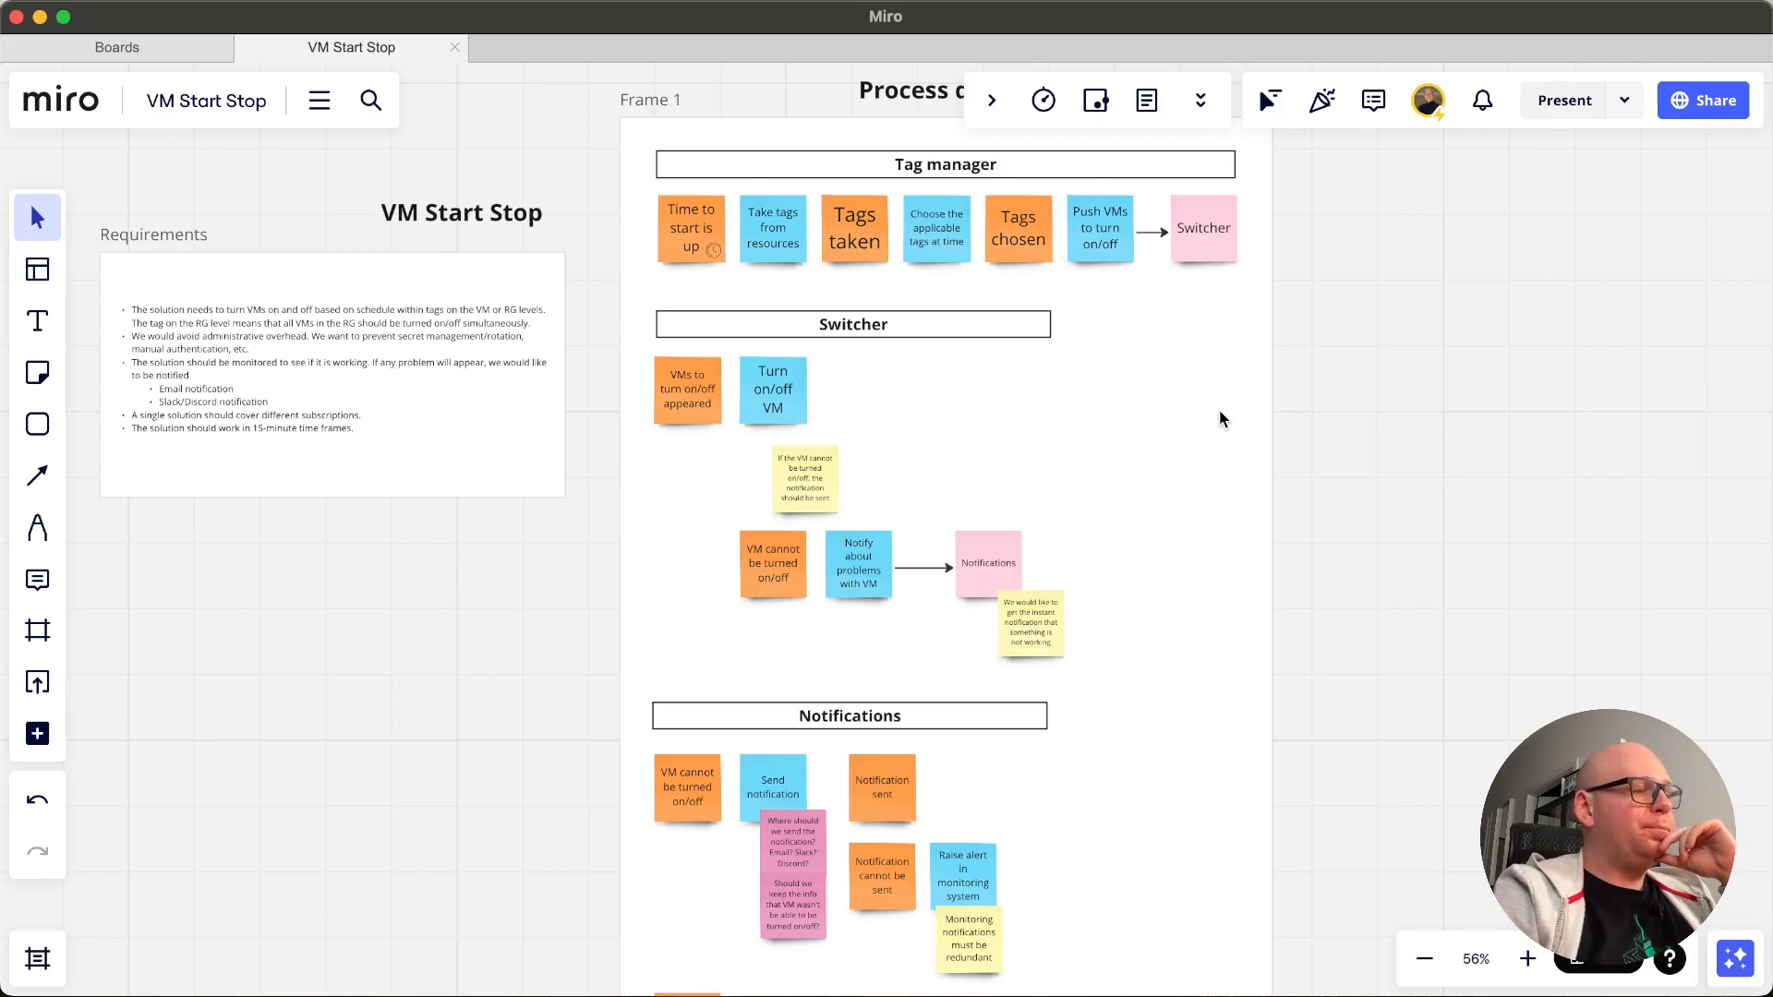
scroll(1220, 420, right, 2)
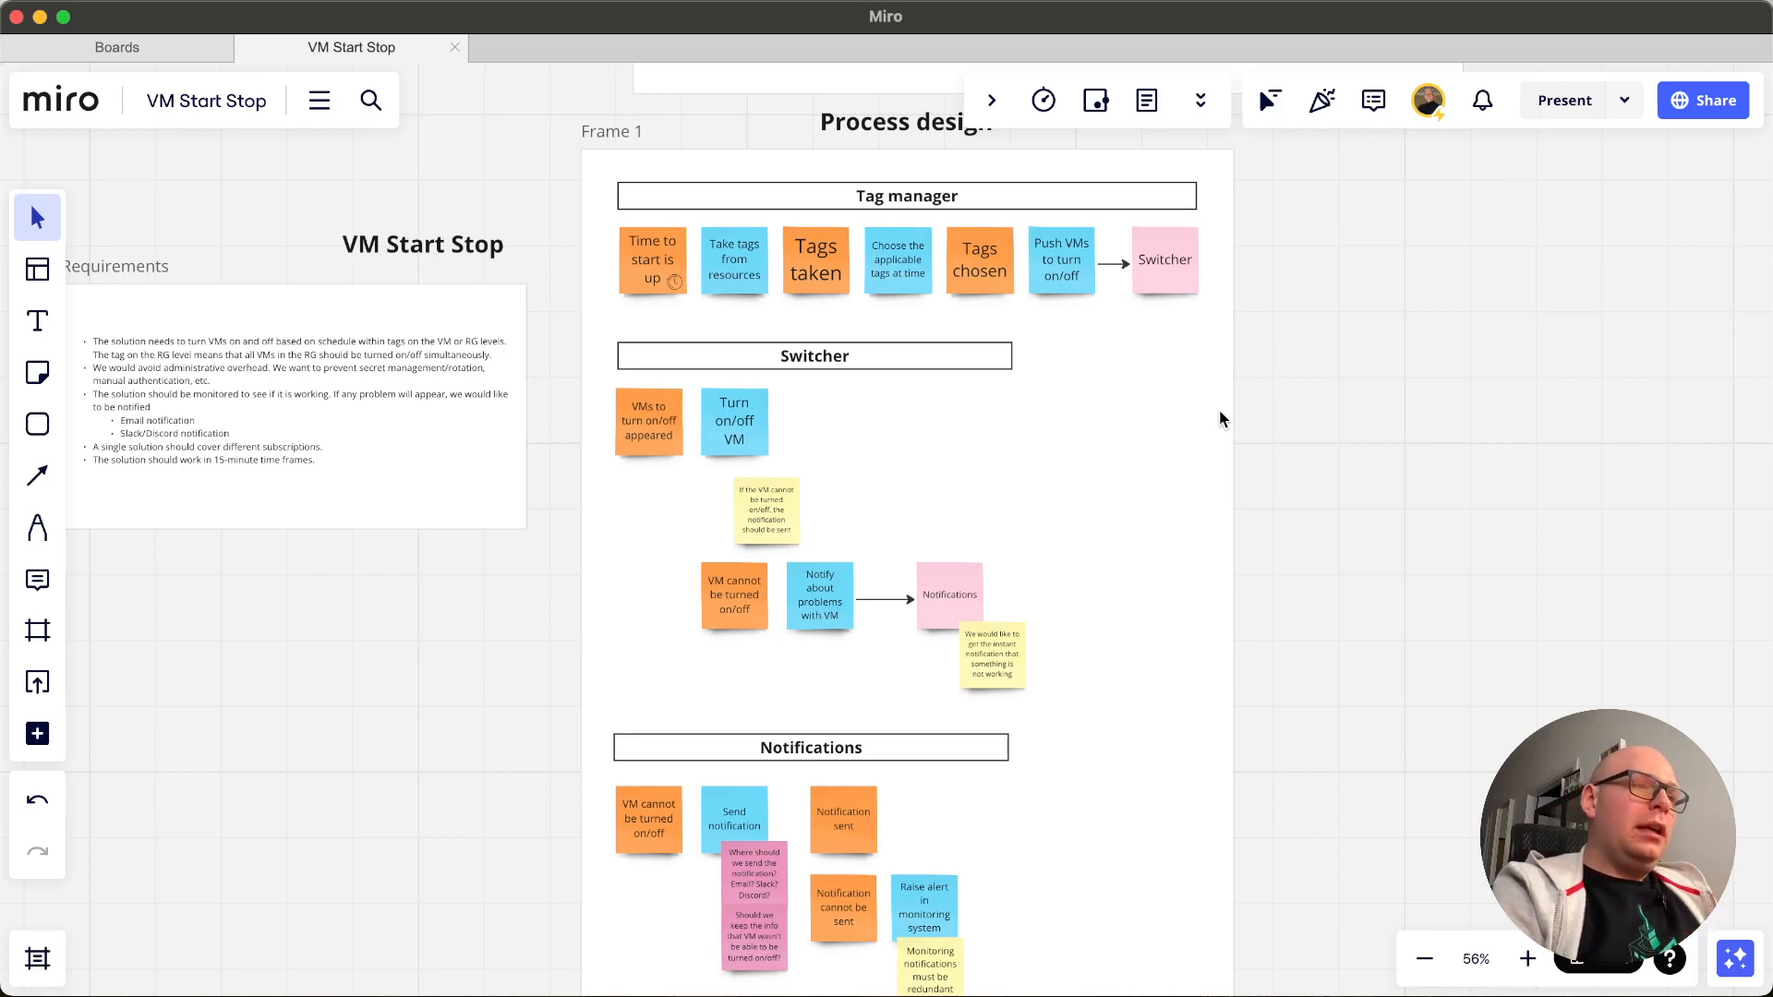
- Switch to Chrome and bring up the Azure Diagrams page
key(ctrl+Right)
key(ctrl+Right)
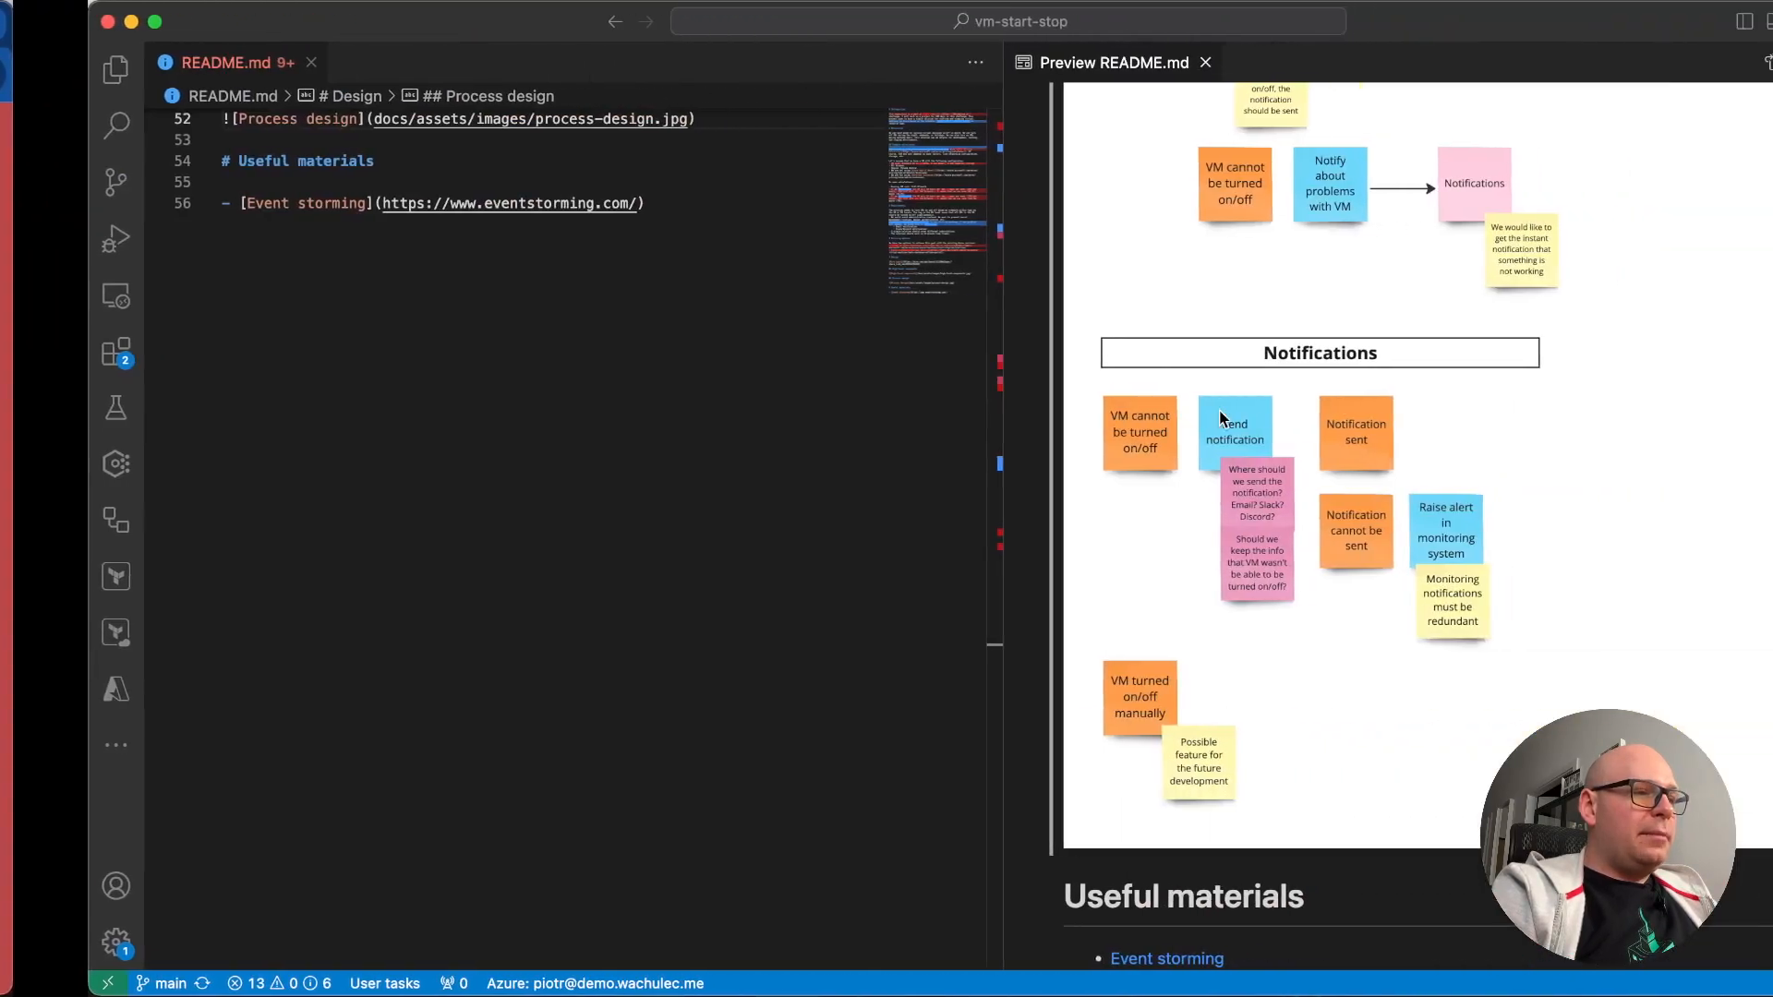
key(ctrl+Right)
key(ctrl+Left)
key(ctrl+Left)
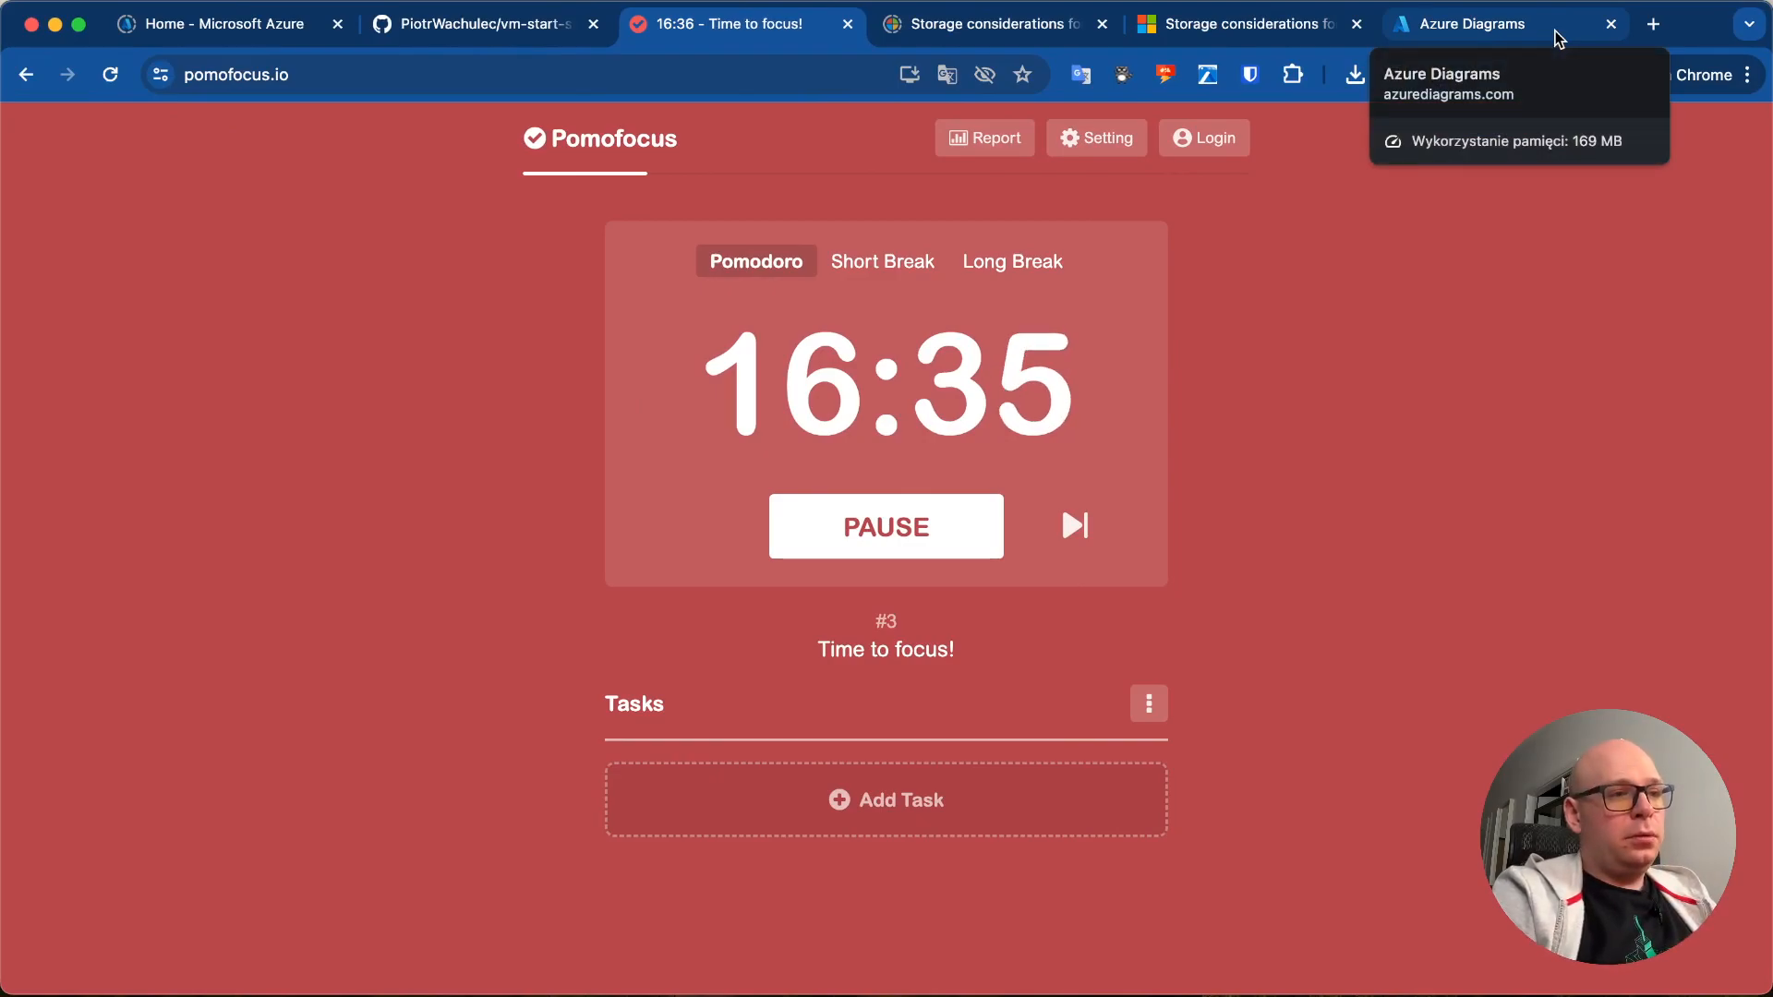
click(1557, 37)
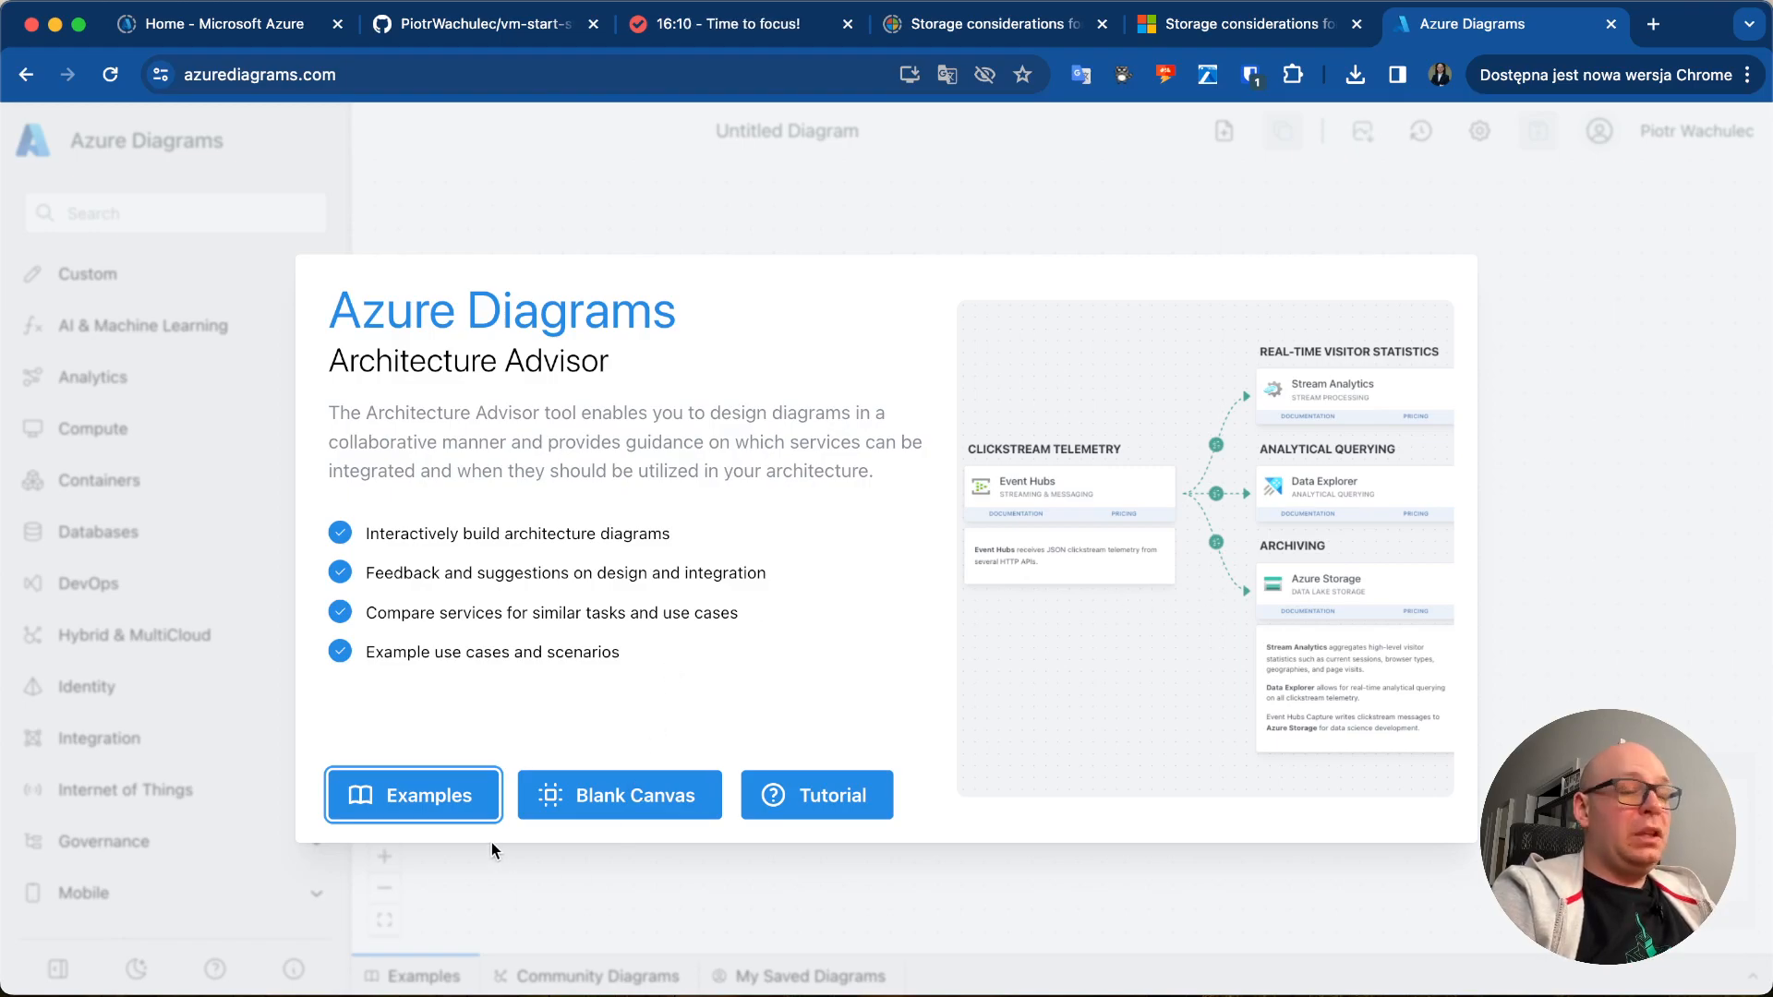
- Browse the example diagrams, then open and inspect the Lakehouse Architecture on Fabric example
click(423, 796)
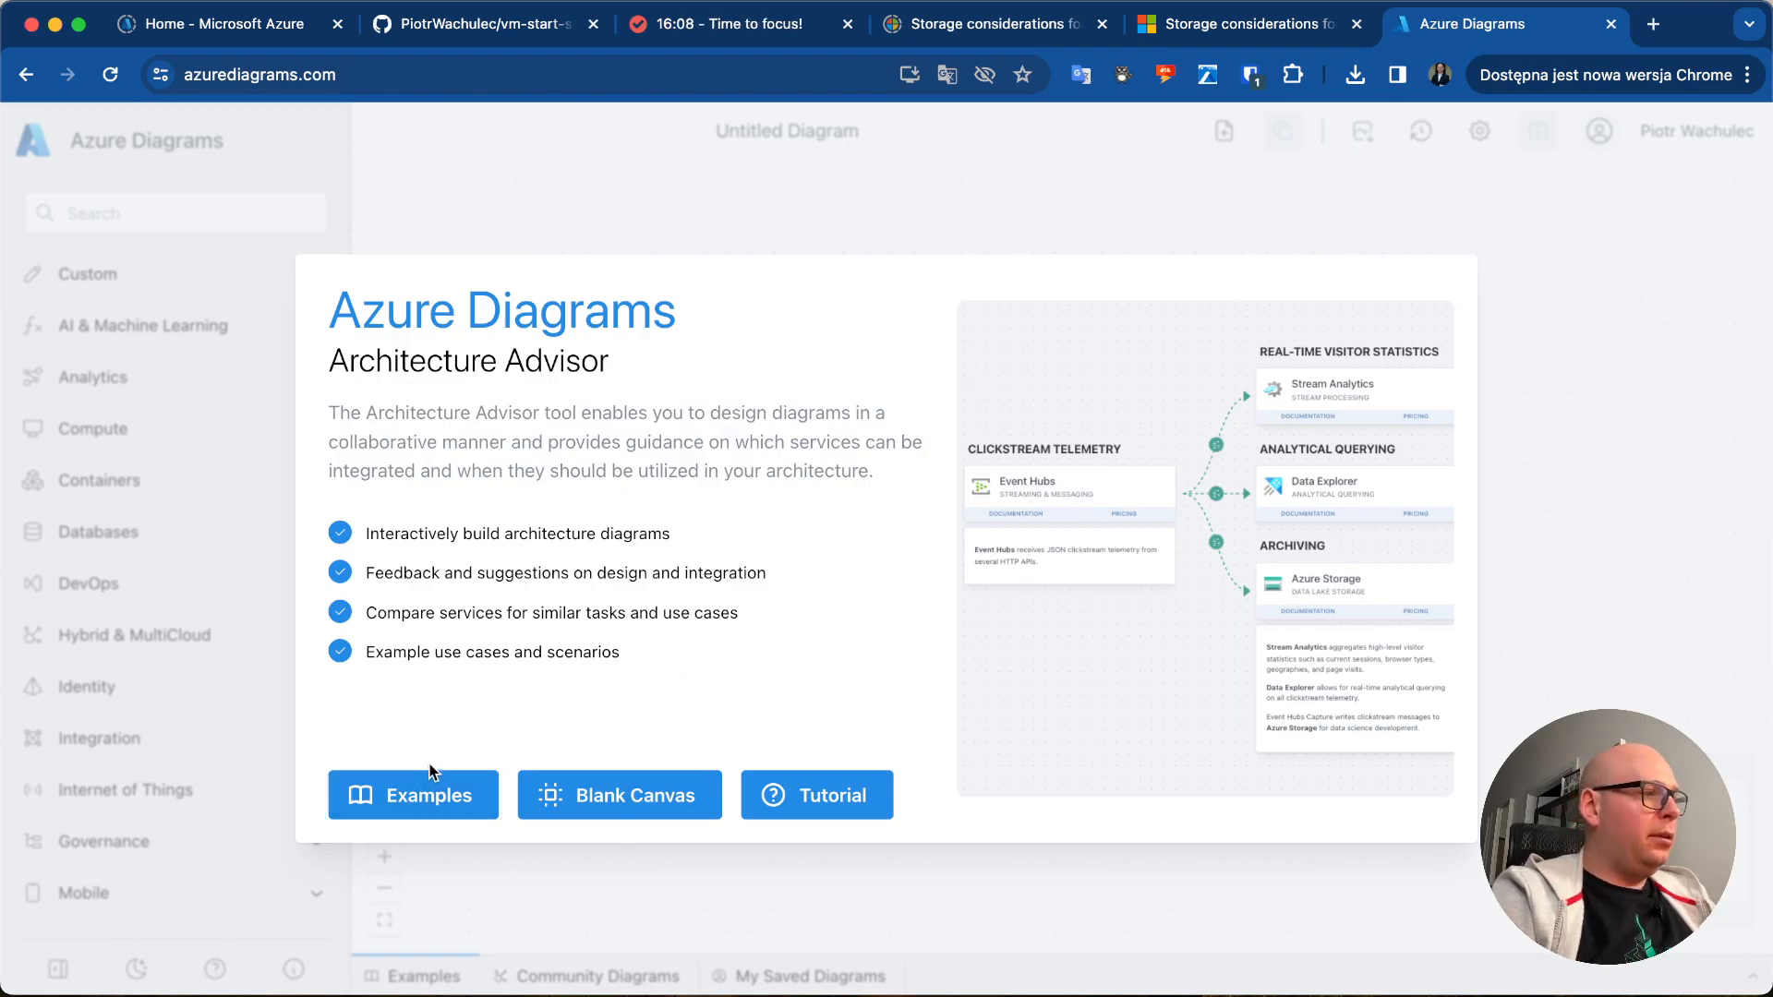
click(423, 797)
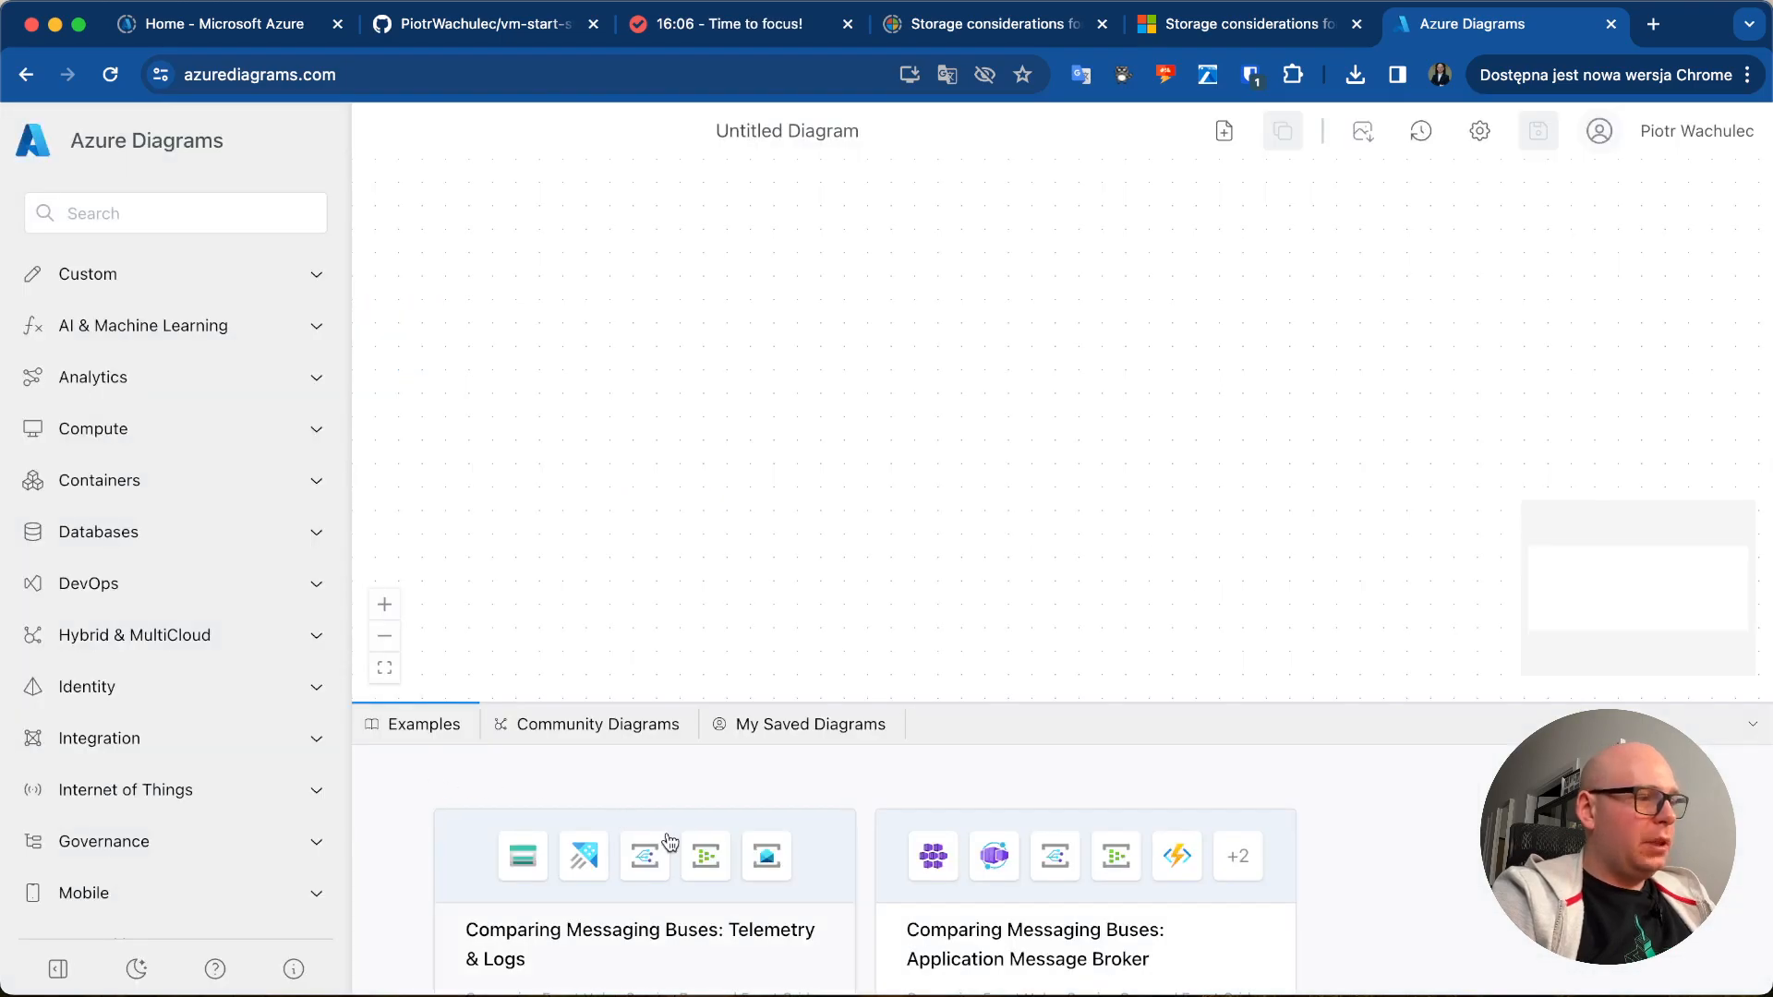
scroll(670, 842, down, 3)
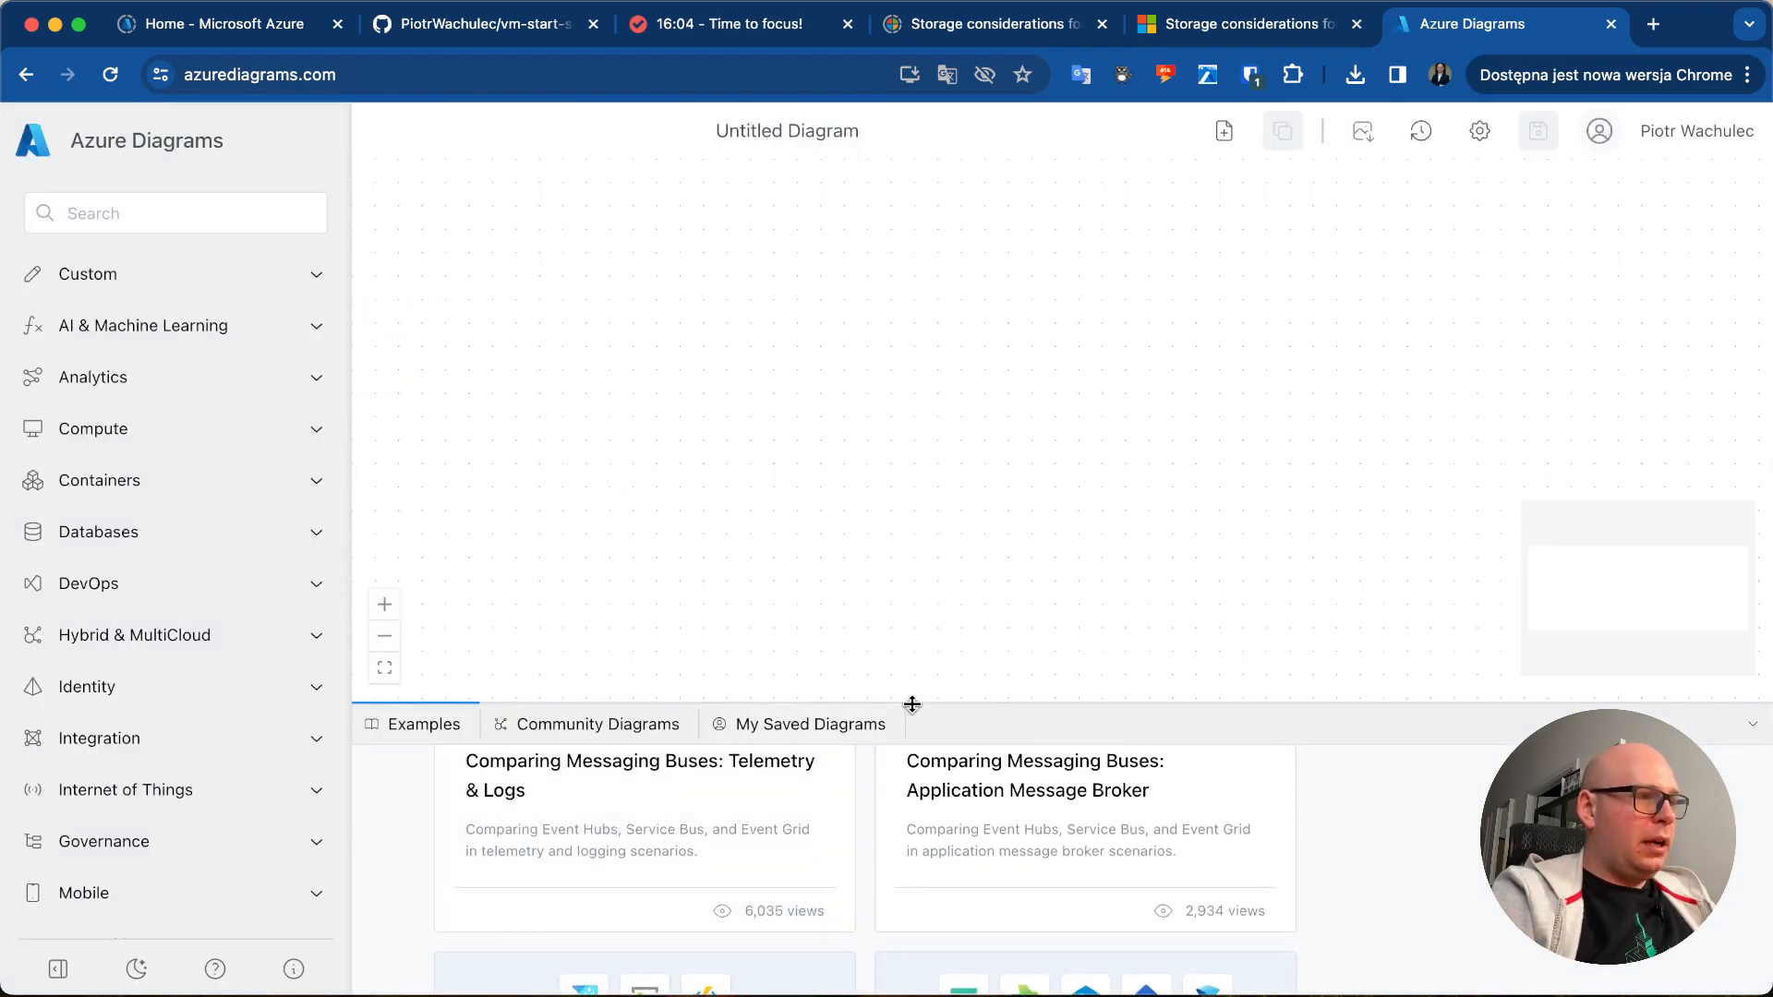
drag(925, 698, 902, 344)
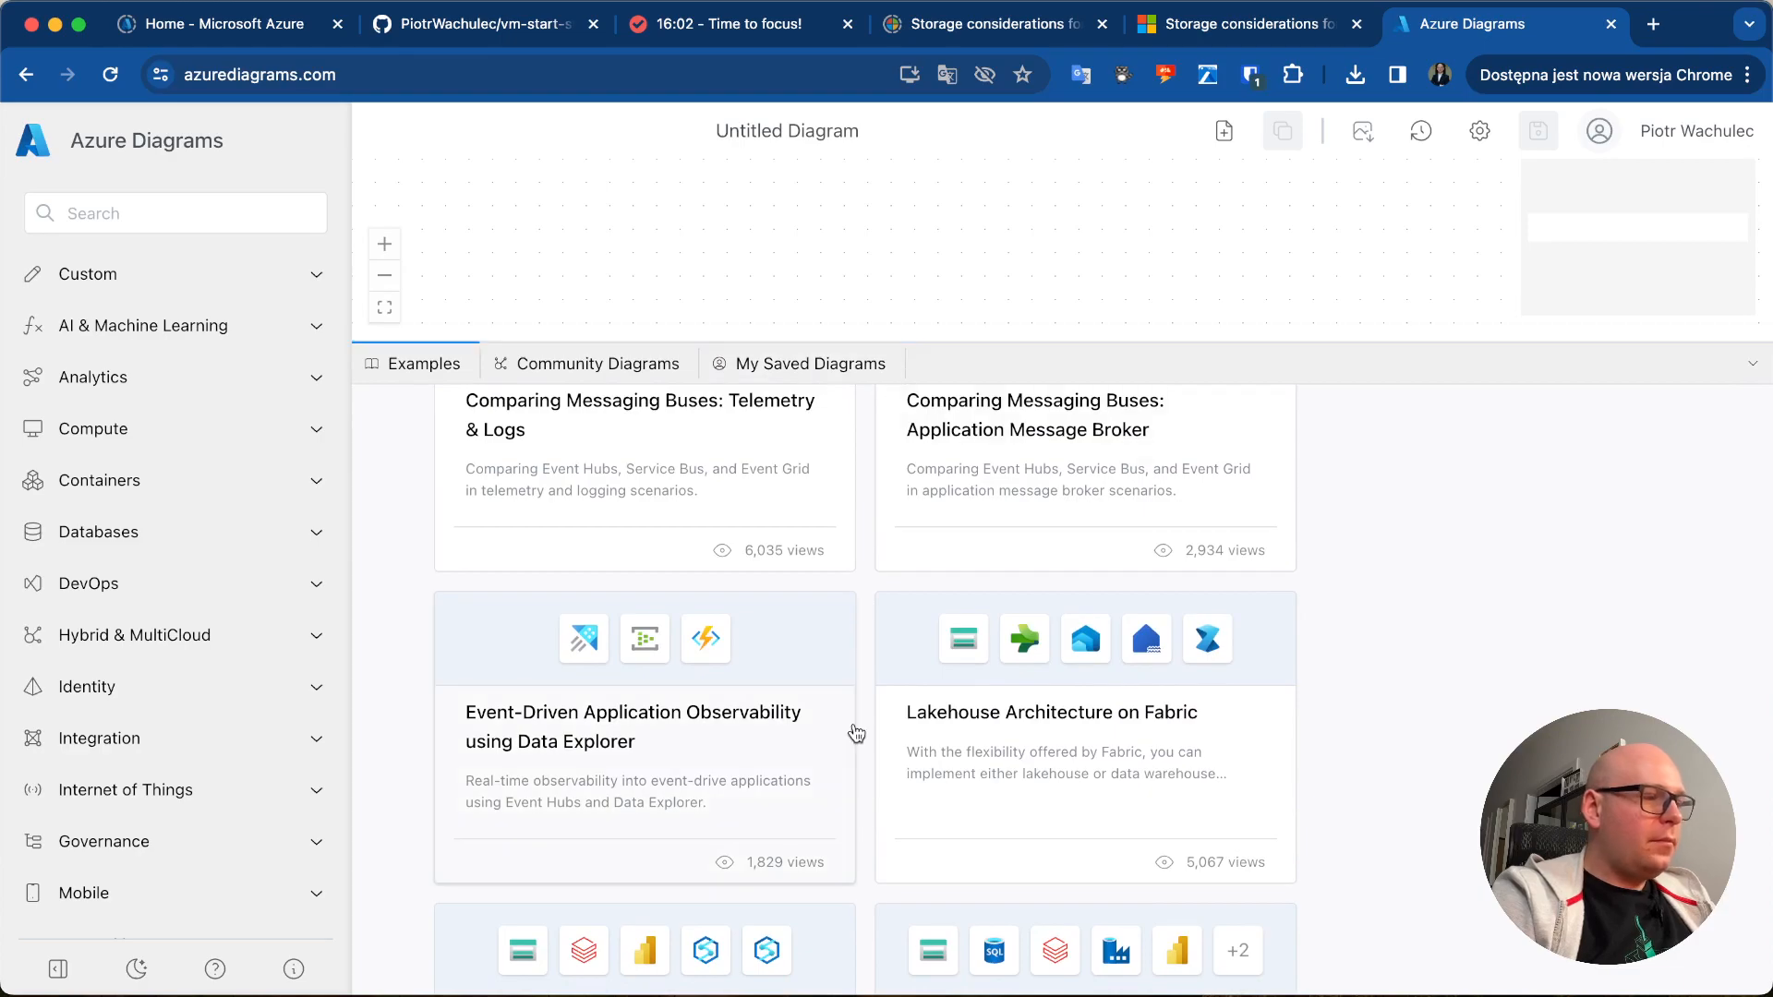
scroll(851, 732, up, 2)
click(1131, 822)
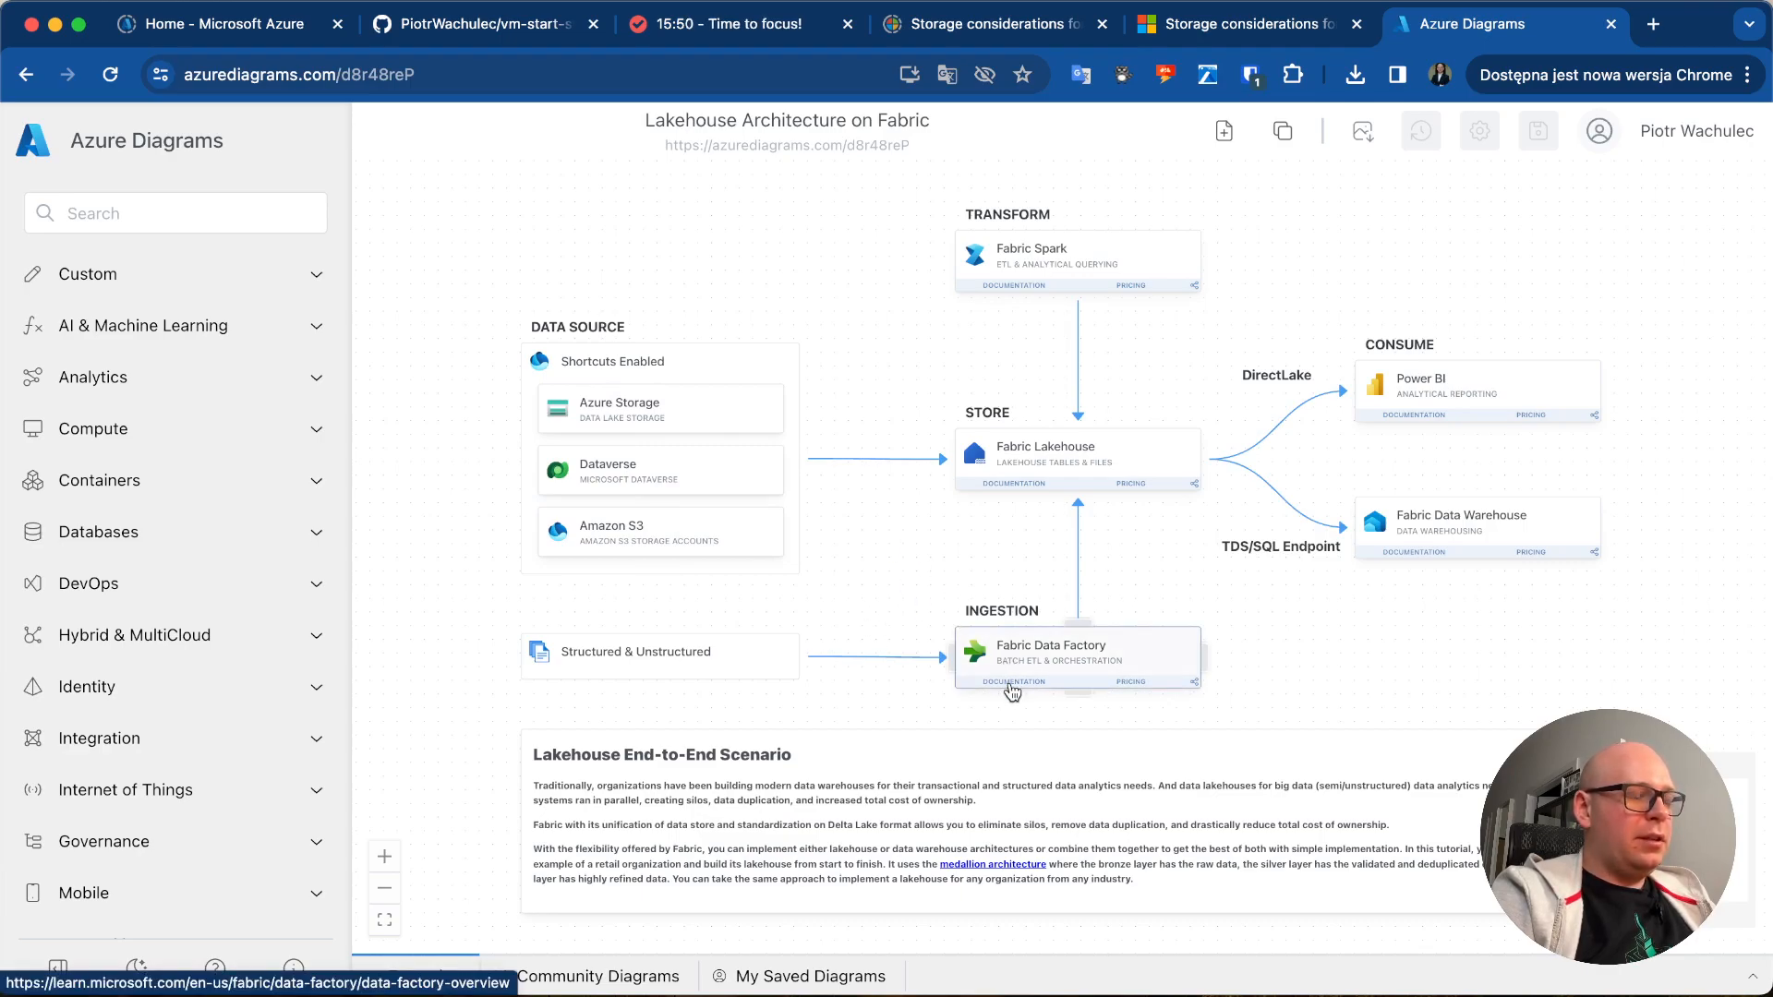
mouse_move(1192, 682)
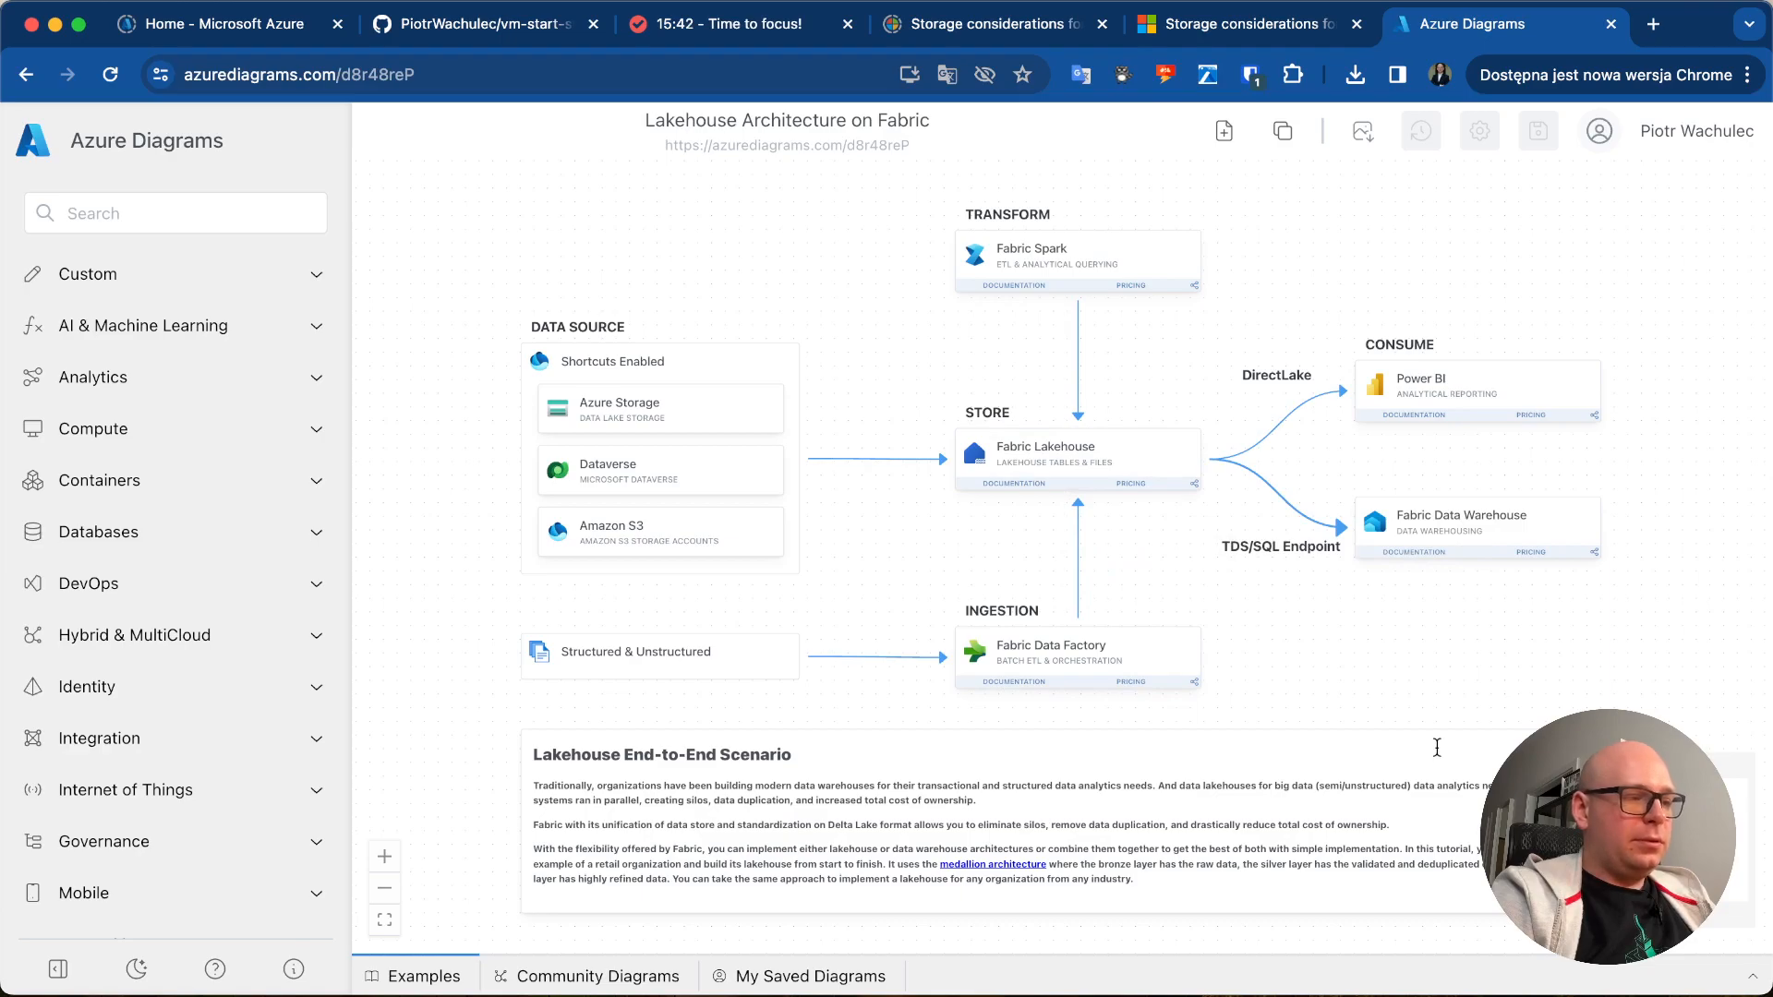
scroll(1530, 561, down, 1)
scroll(1529, 561, down, 1)
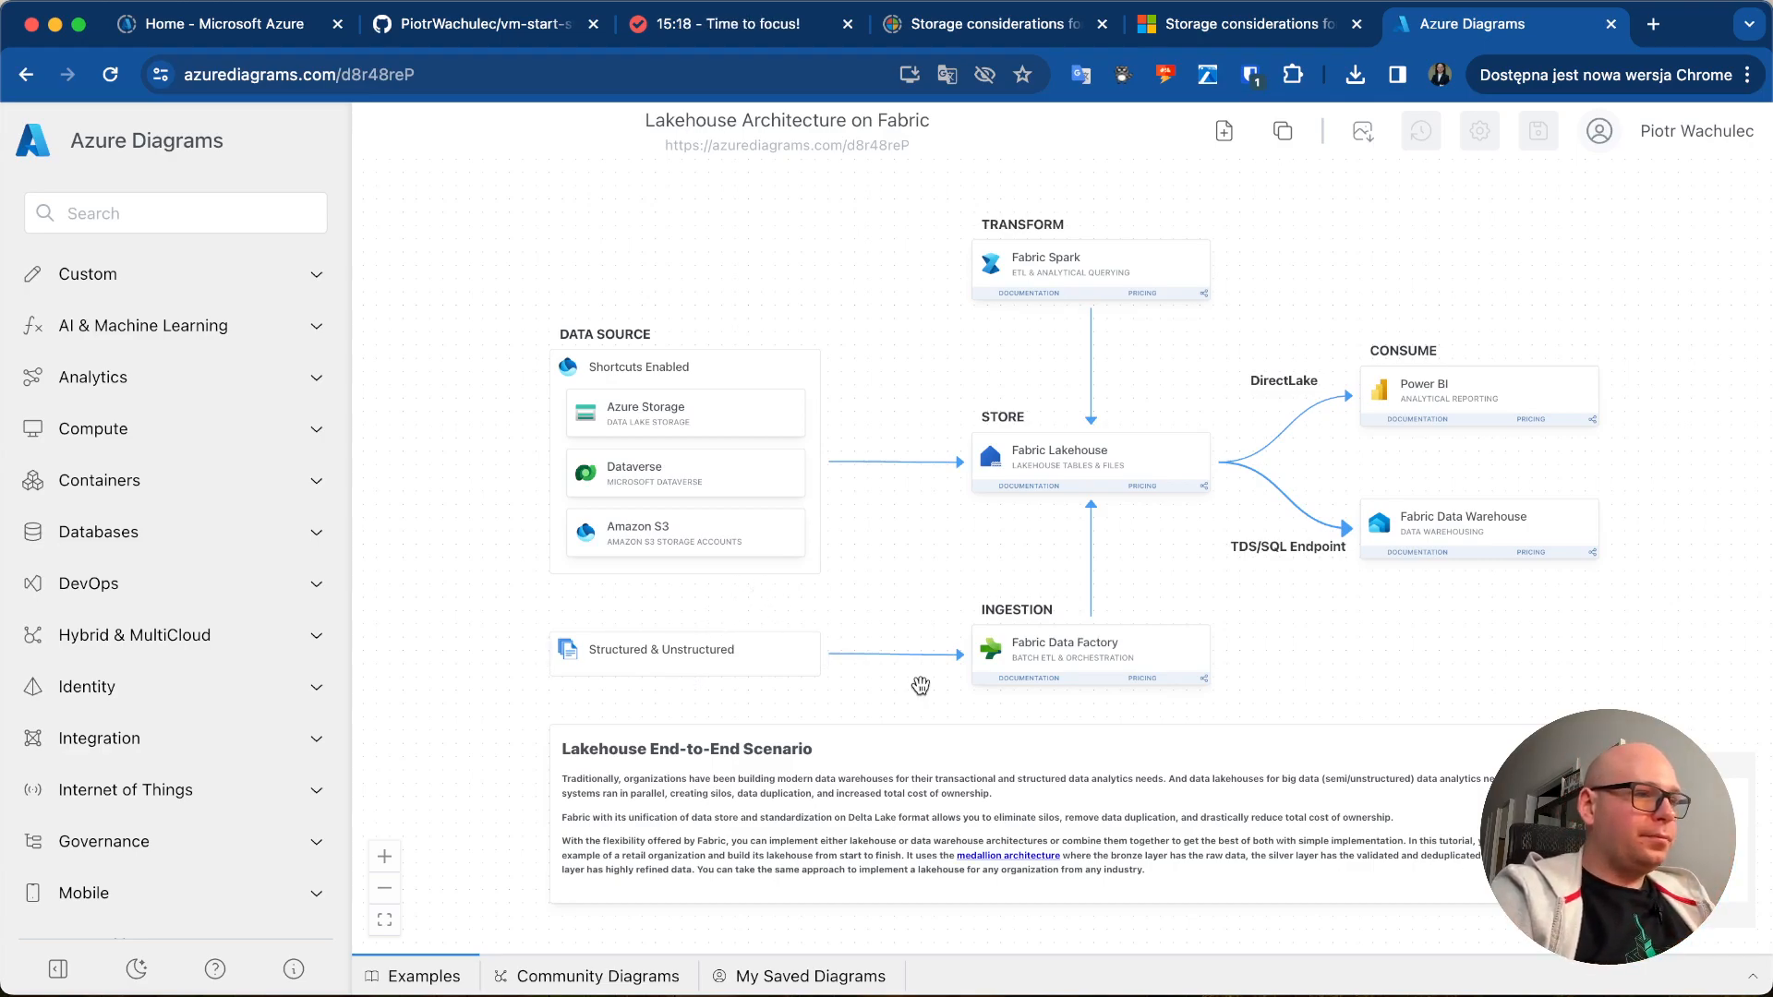
- Start a new diagram on a blank canvas
click(1224, 134)
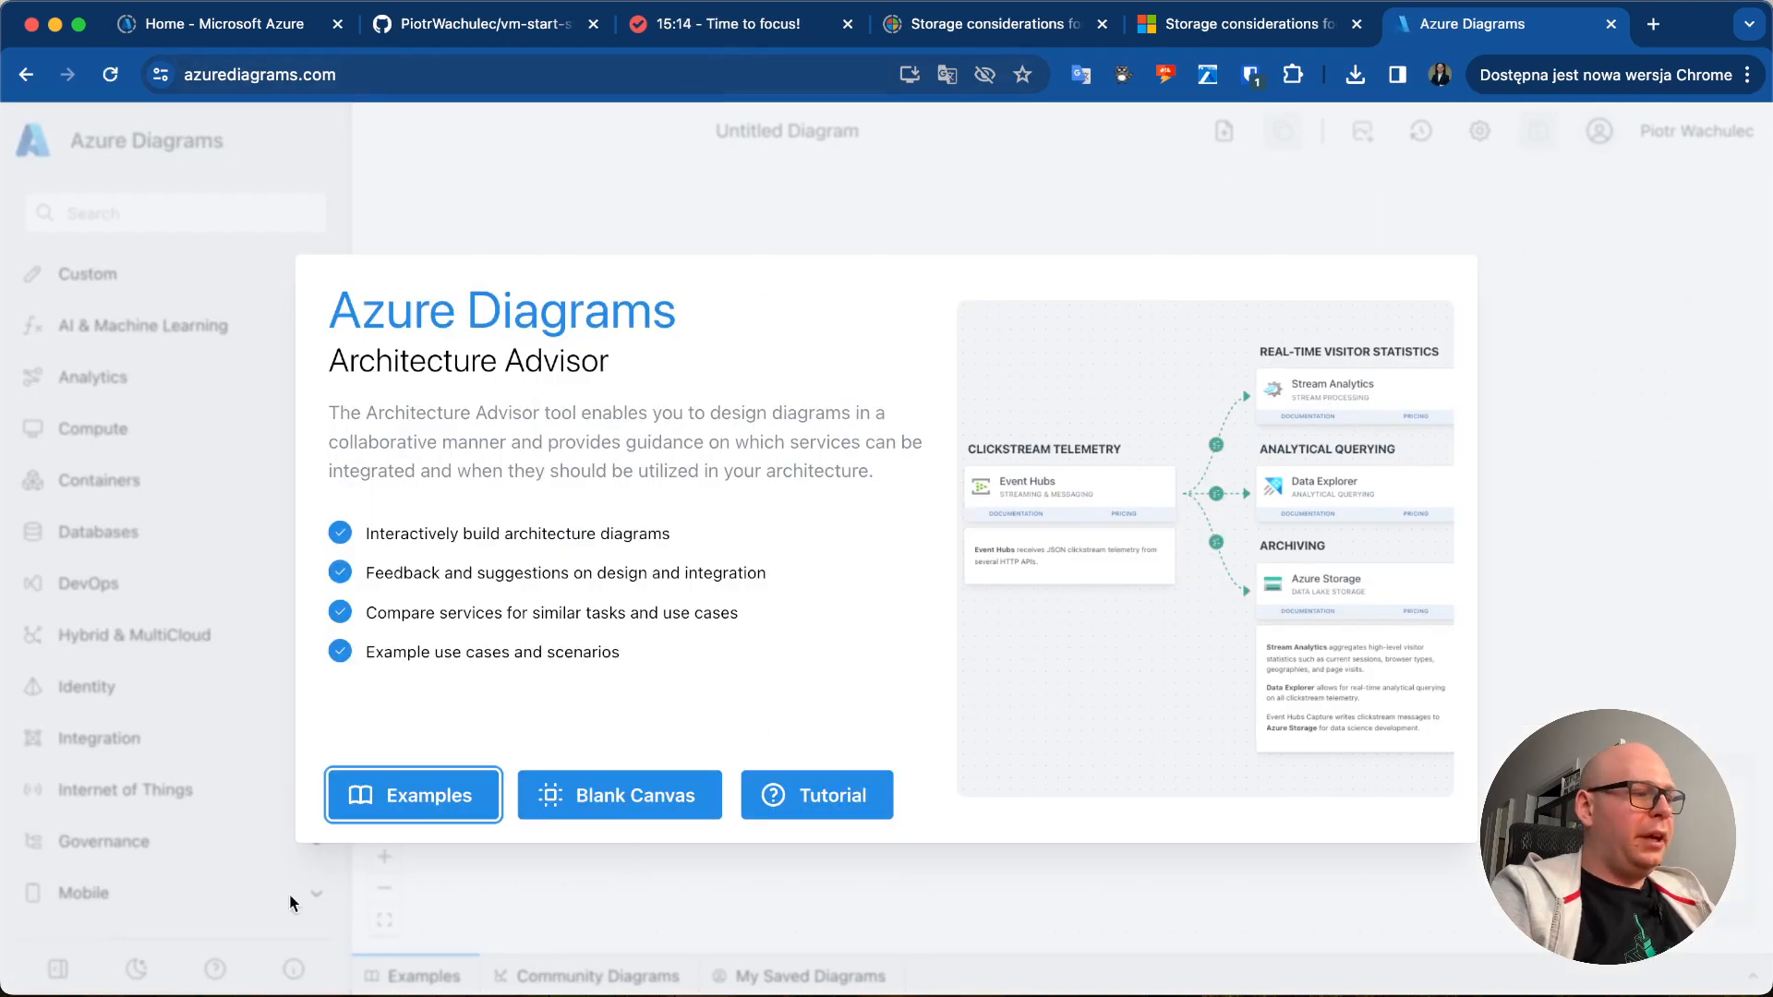
click(634, 813)
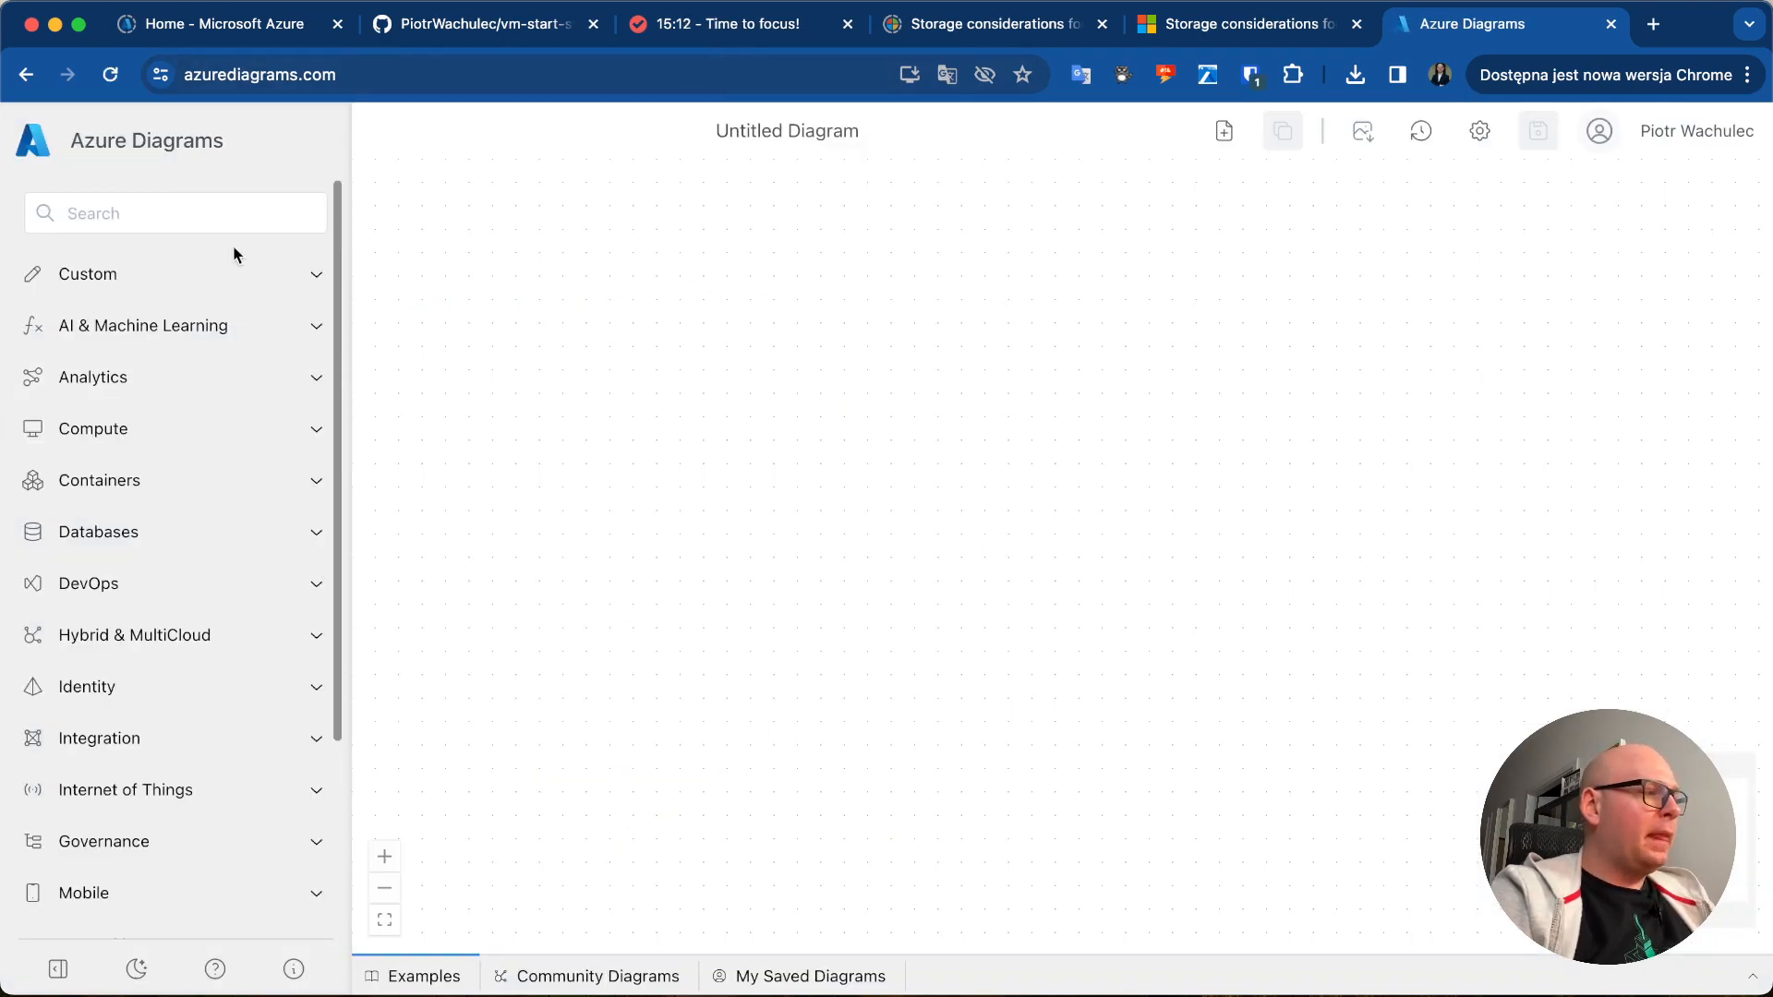
click(252, 197)
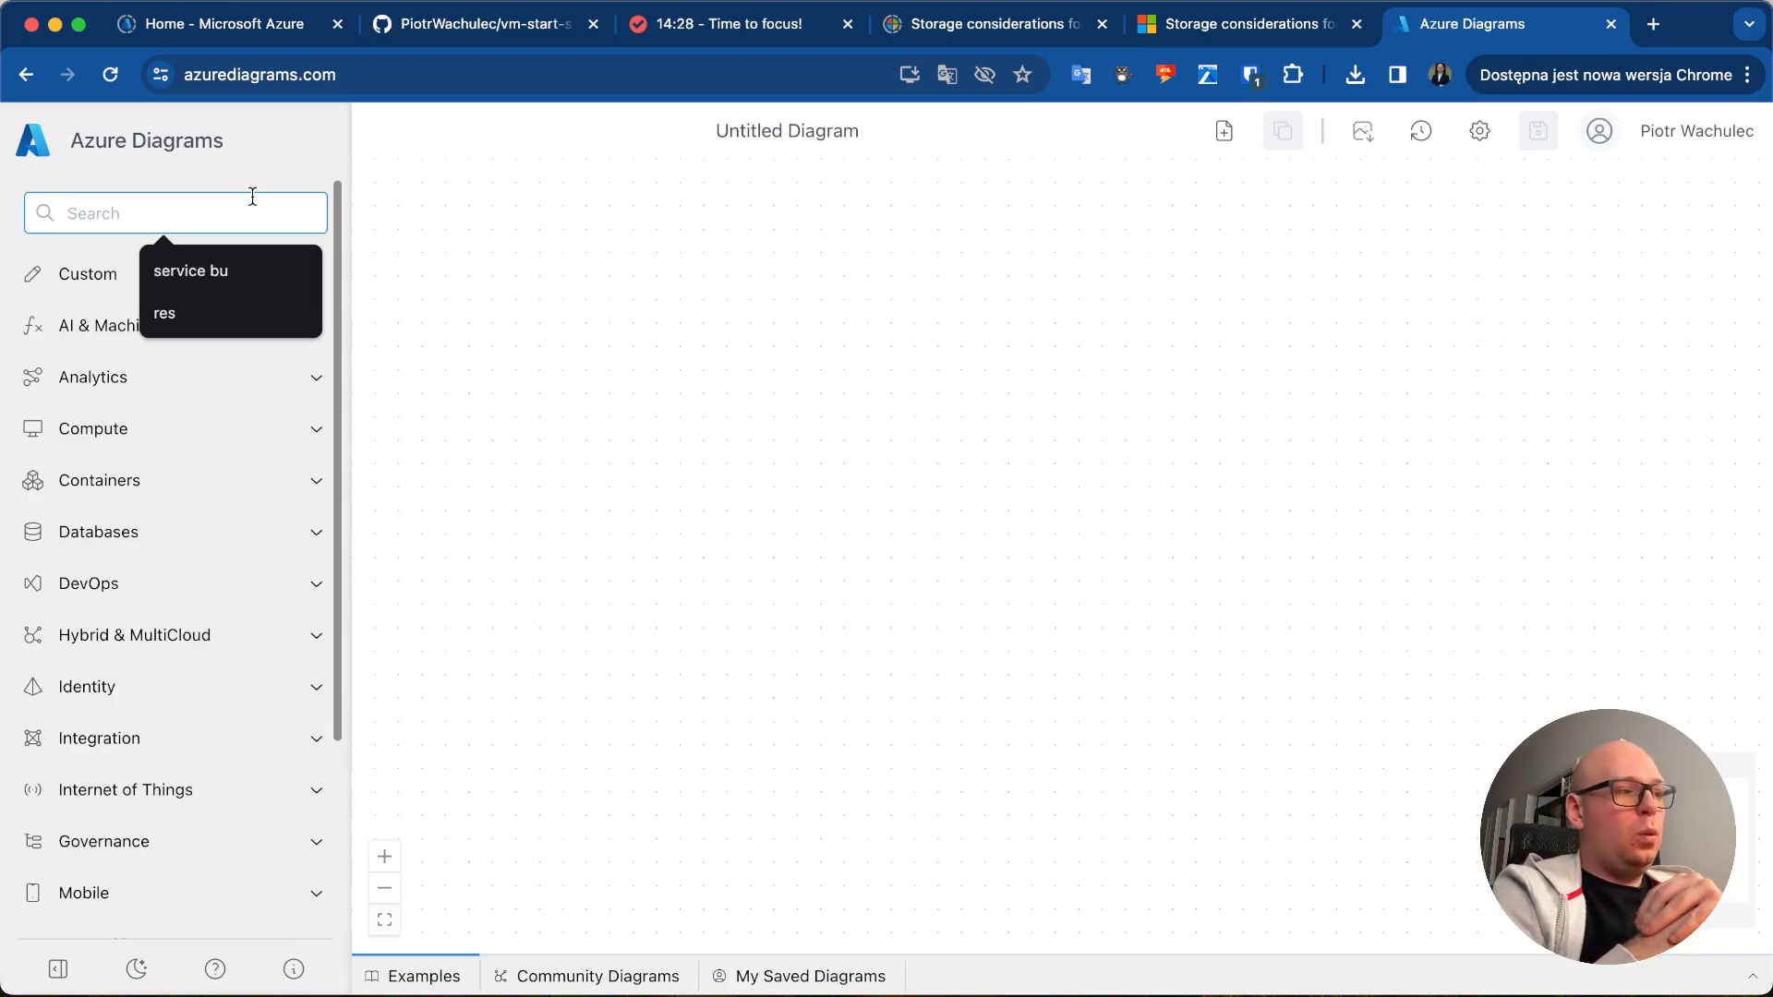
- Name the diagram VM-Start-Stop-Infra and set its category to Other in the diagram details
click(1479, 131)
click(1346, 277)
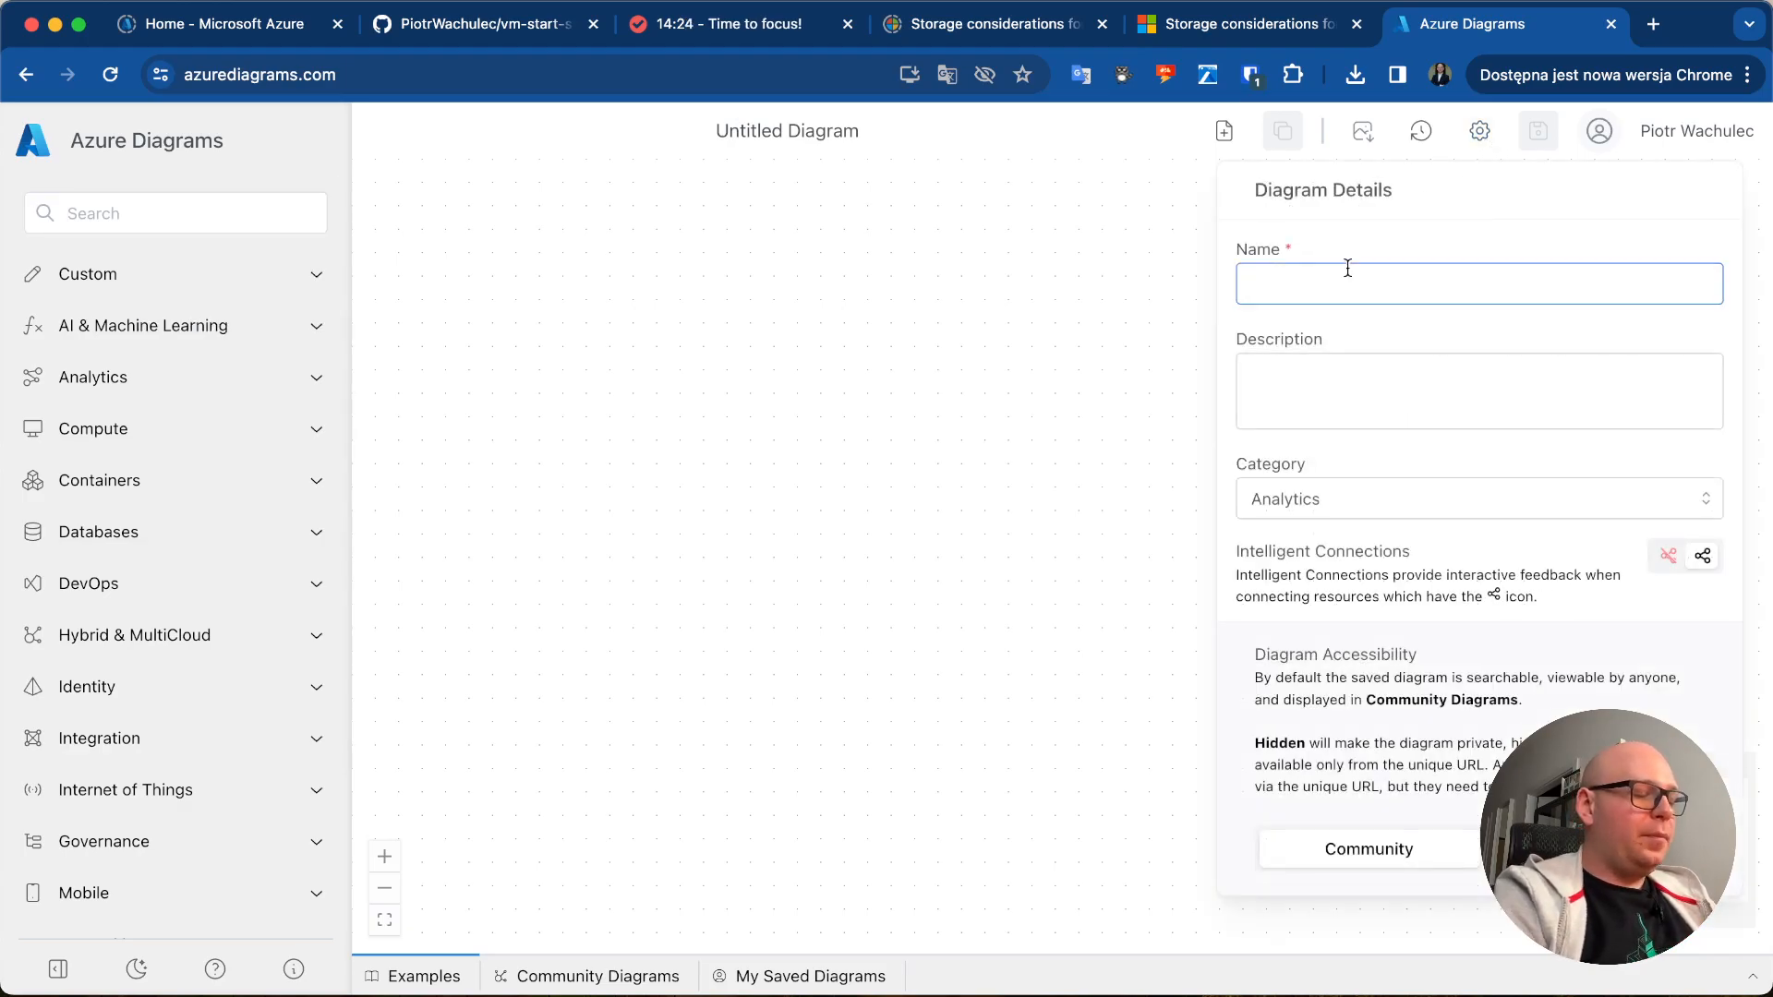
text(VM-)
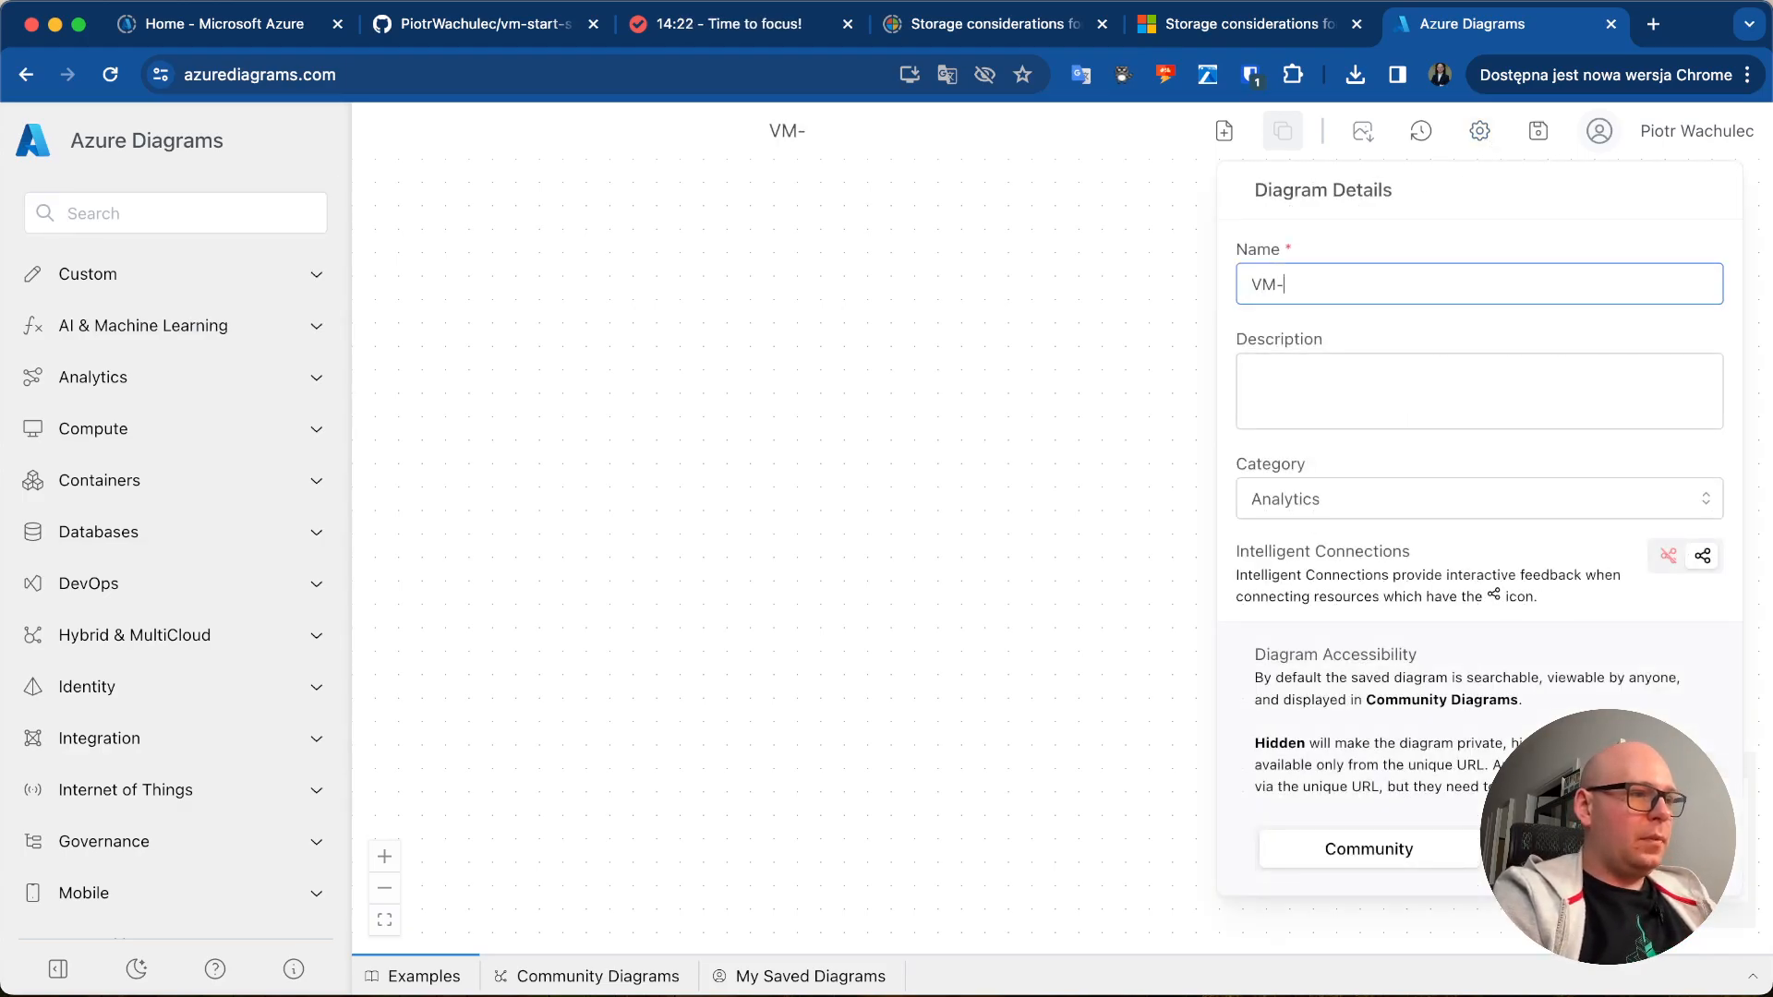
text(Start-)
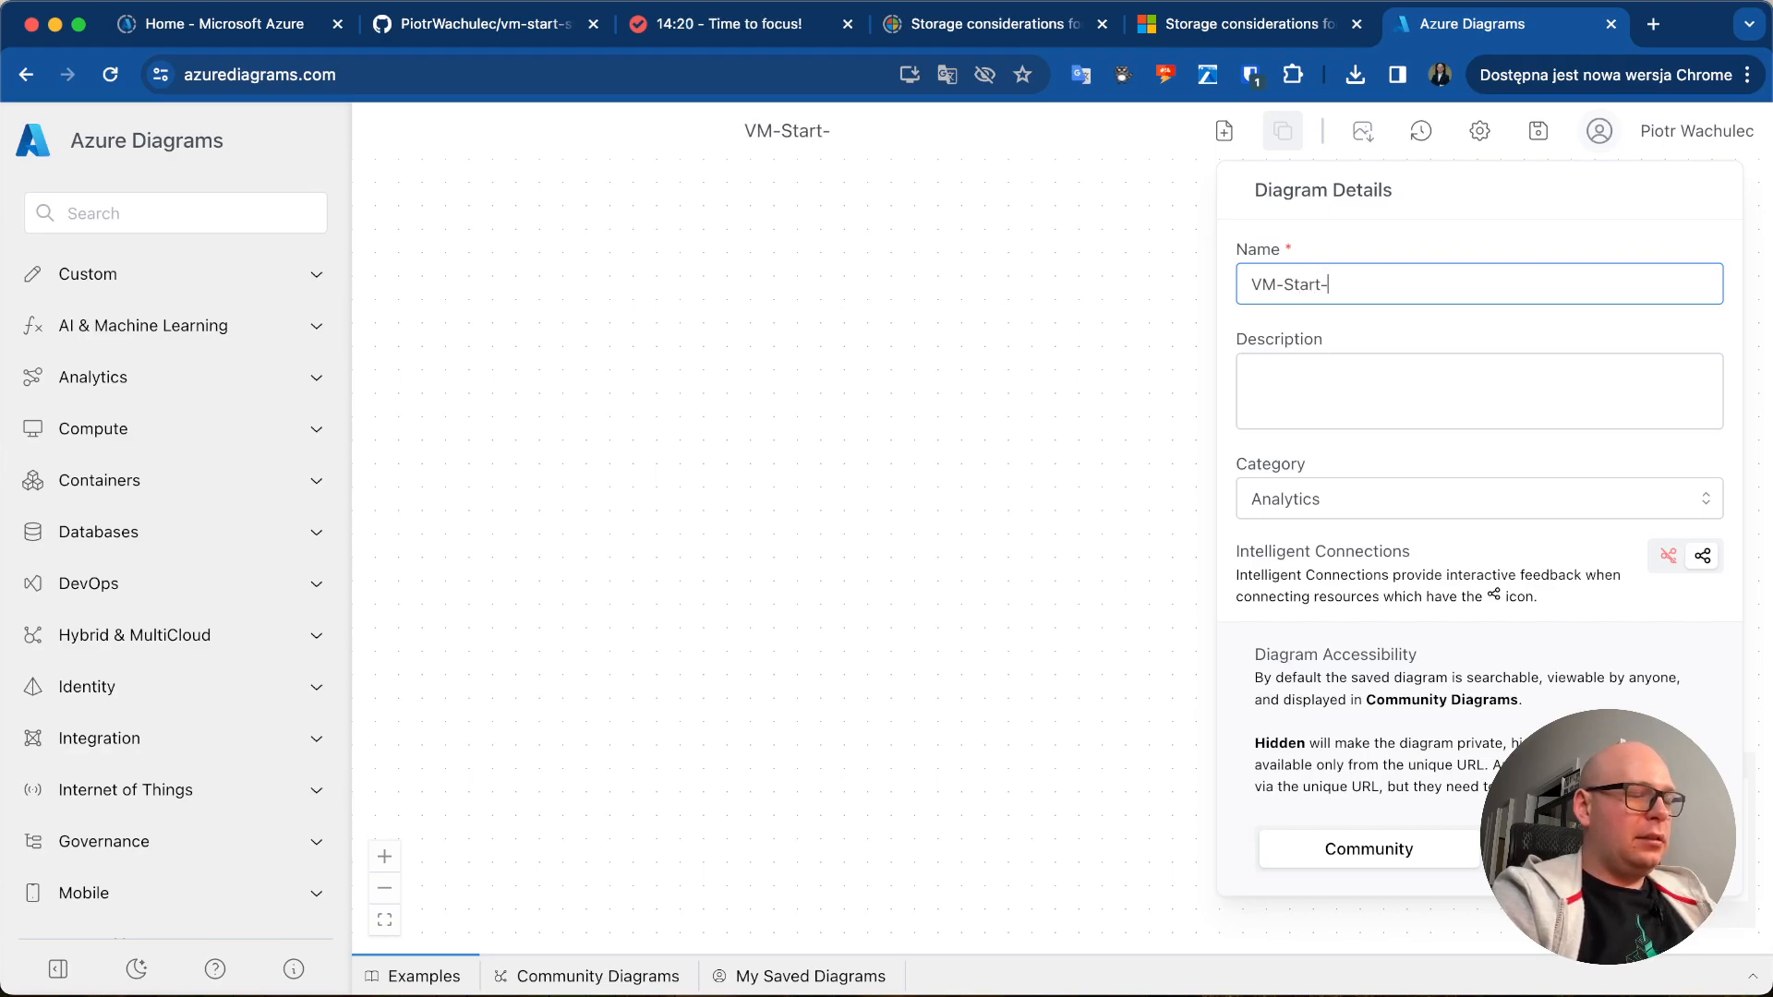
text(Stop-Infra)
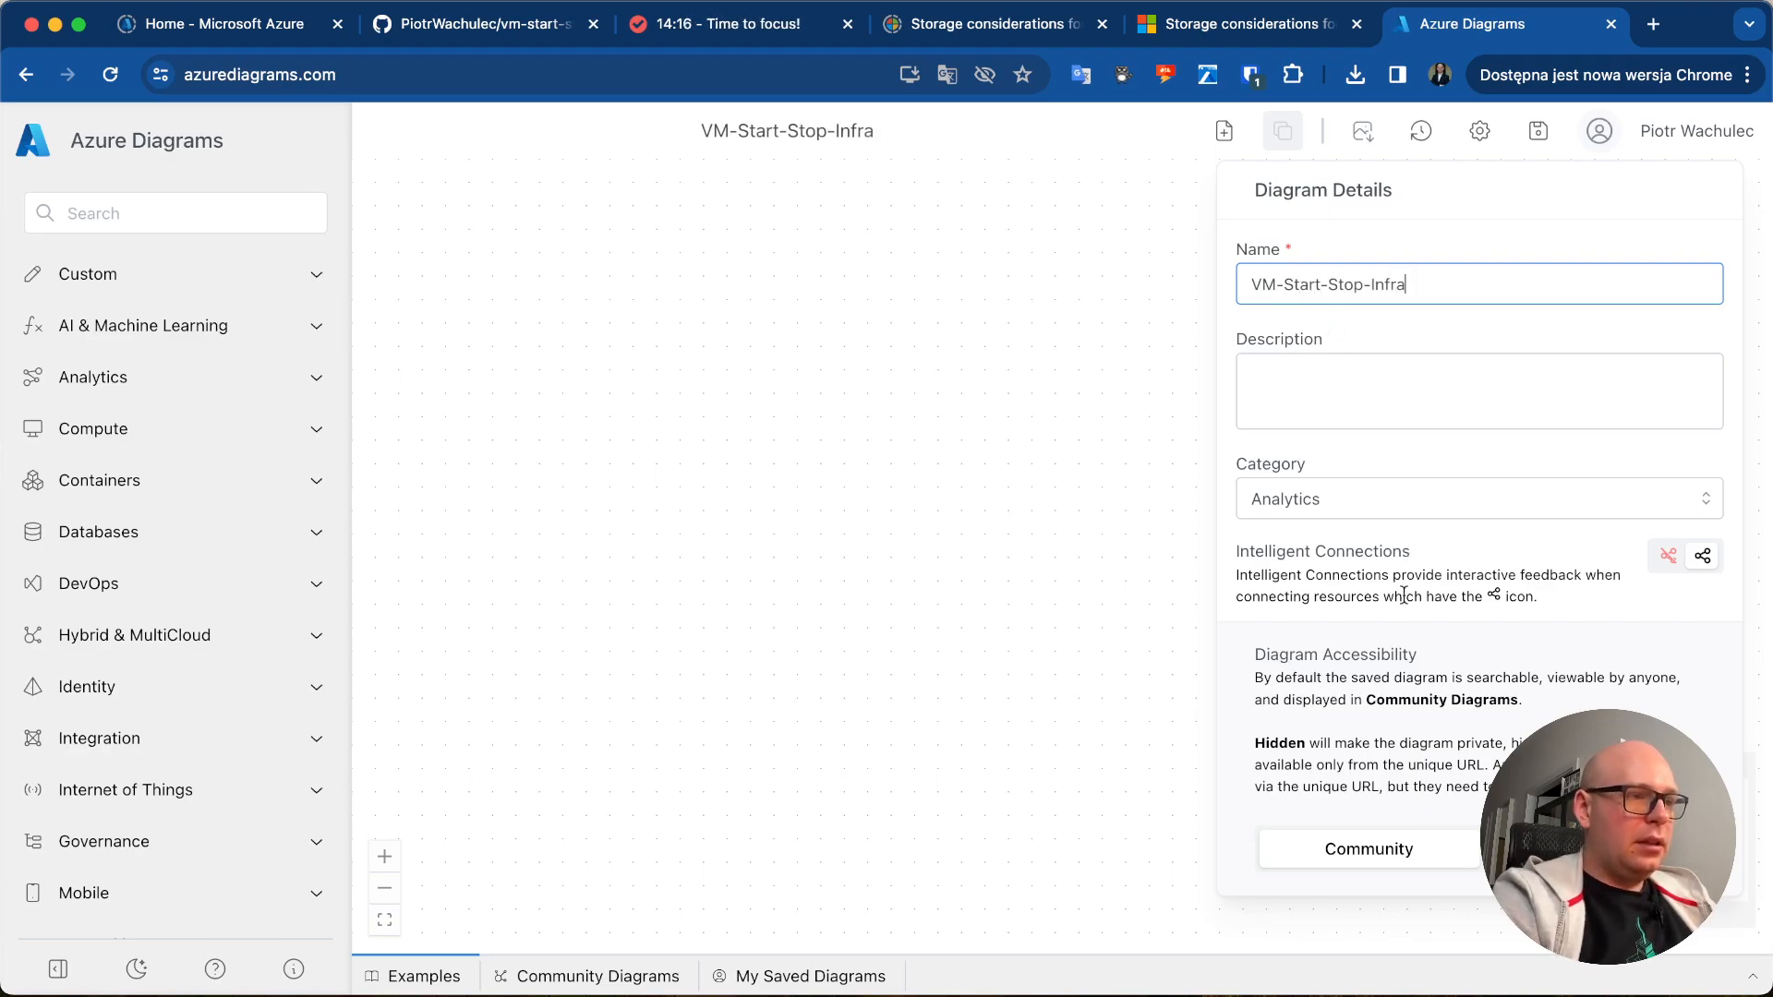
click(1339, 499)
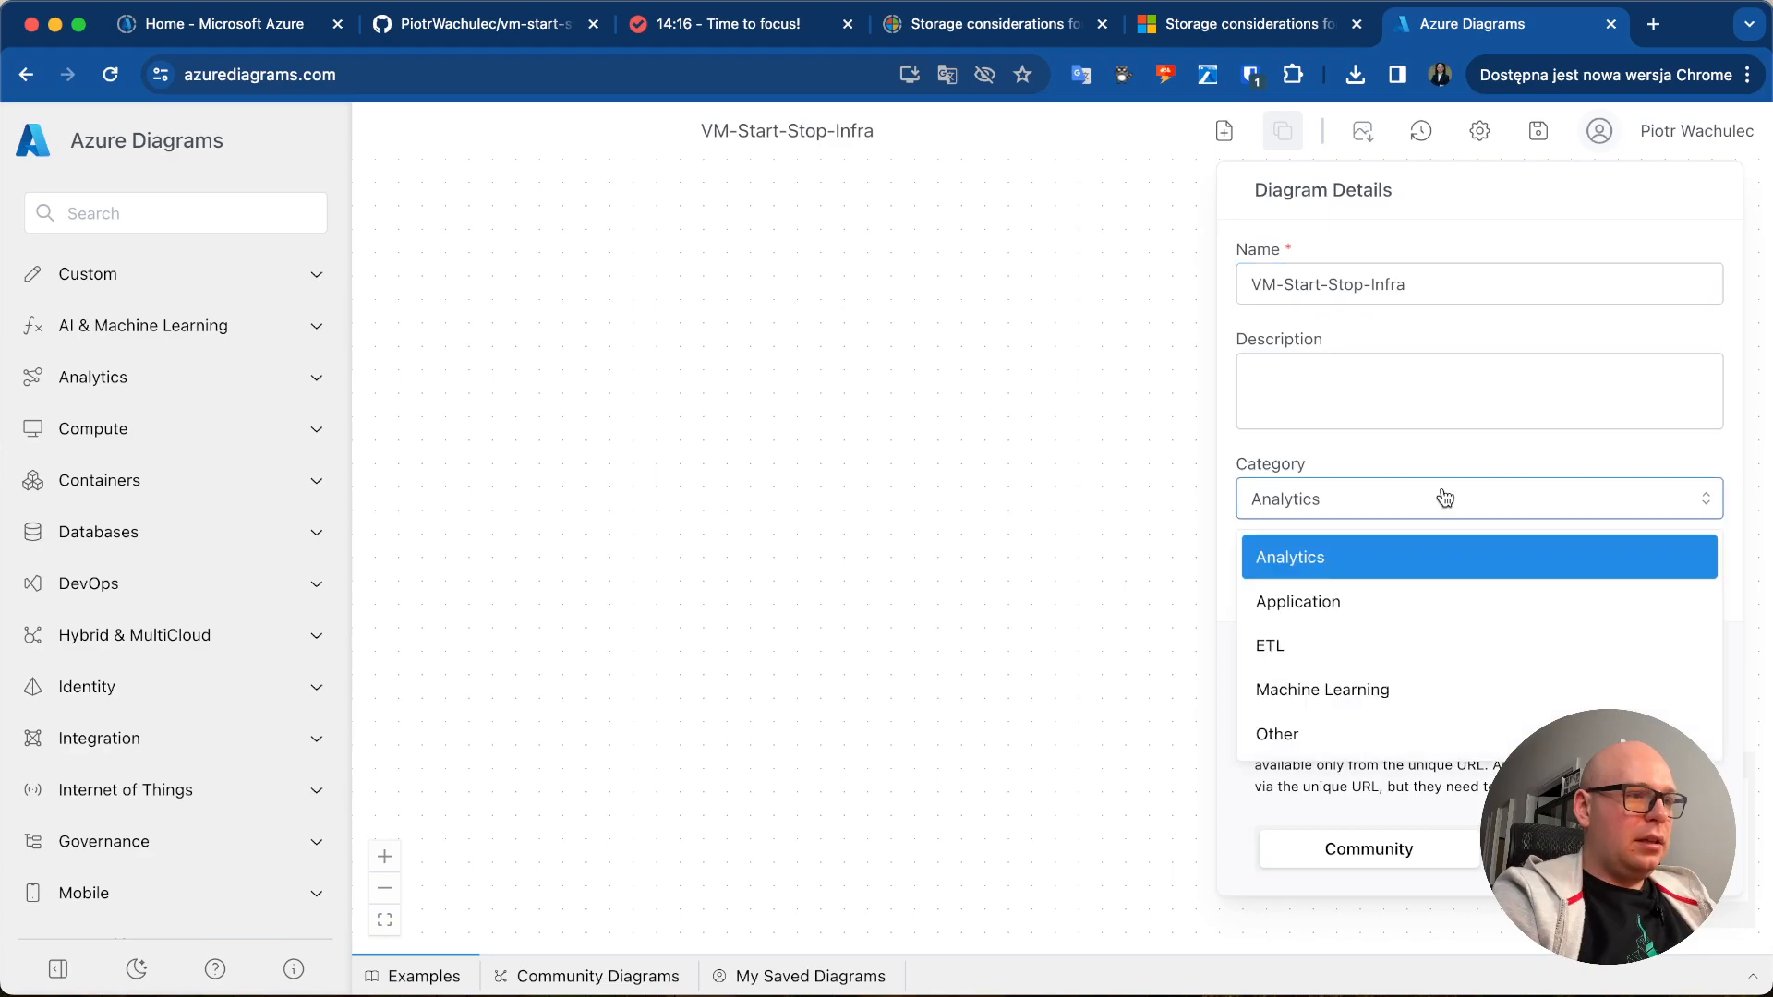
click(1346, 734)
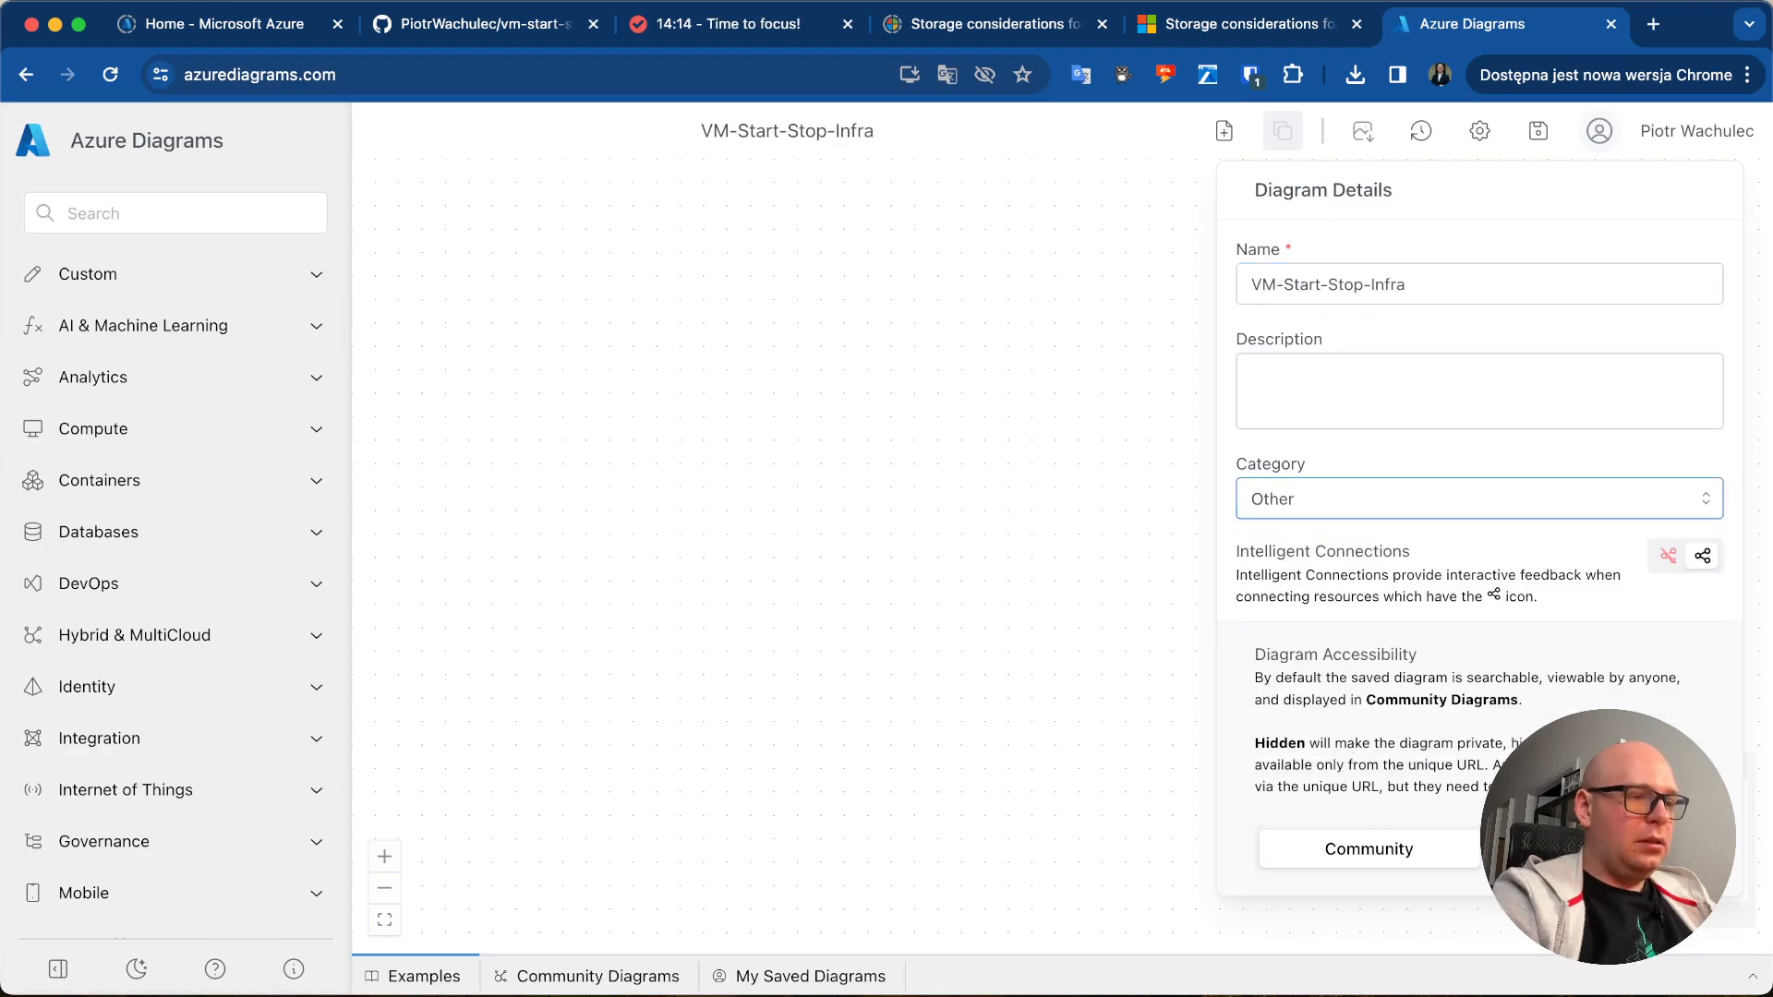
click(880, 816)
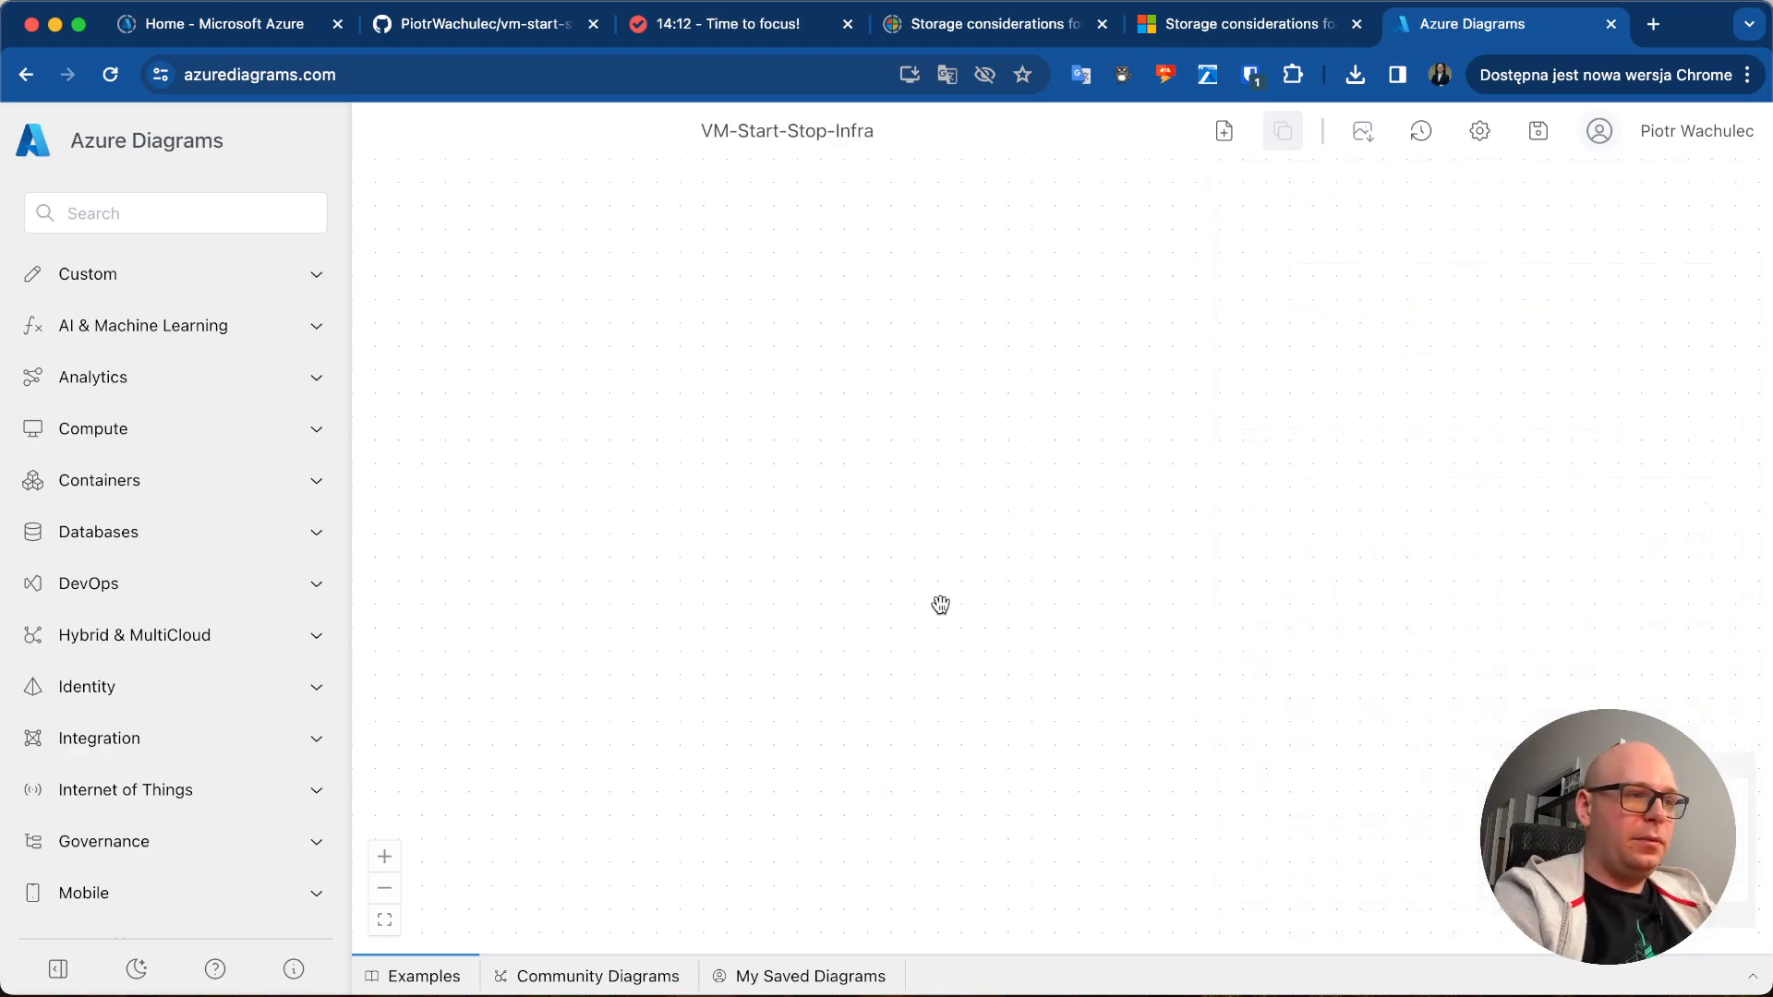
- Find the Resource Group component by searching for "res" and place it on the canvas
click(128, 211)
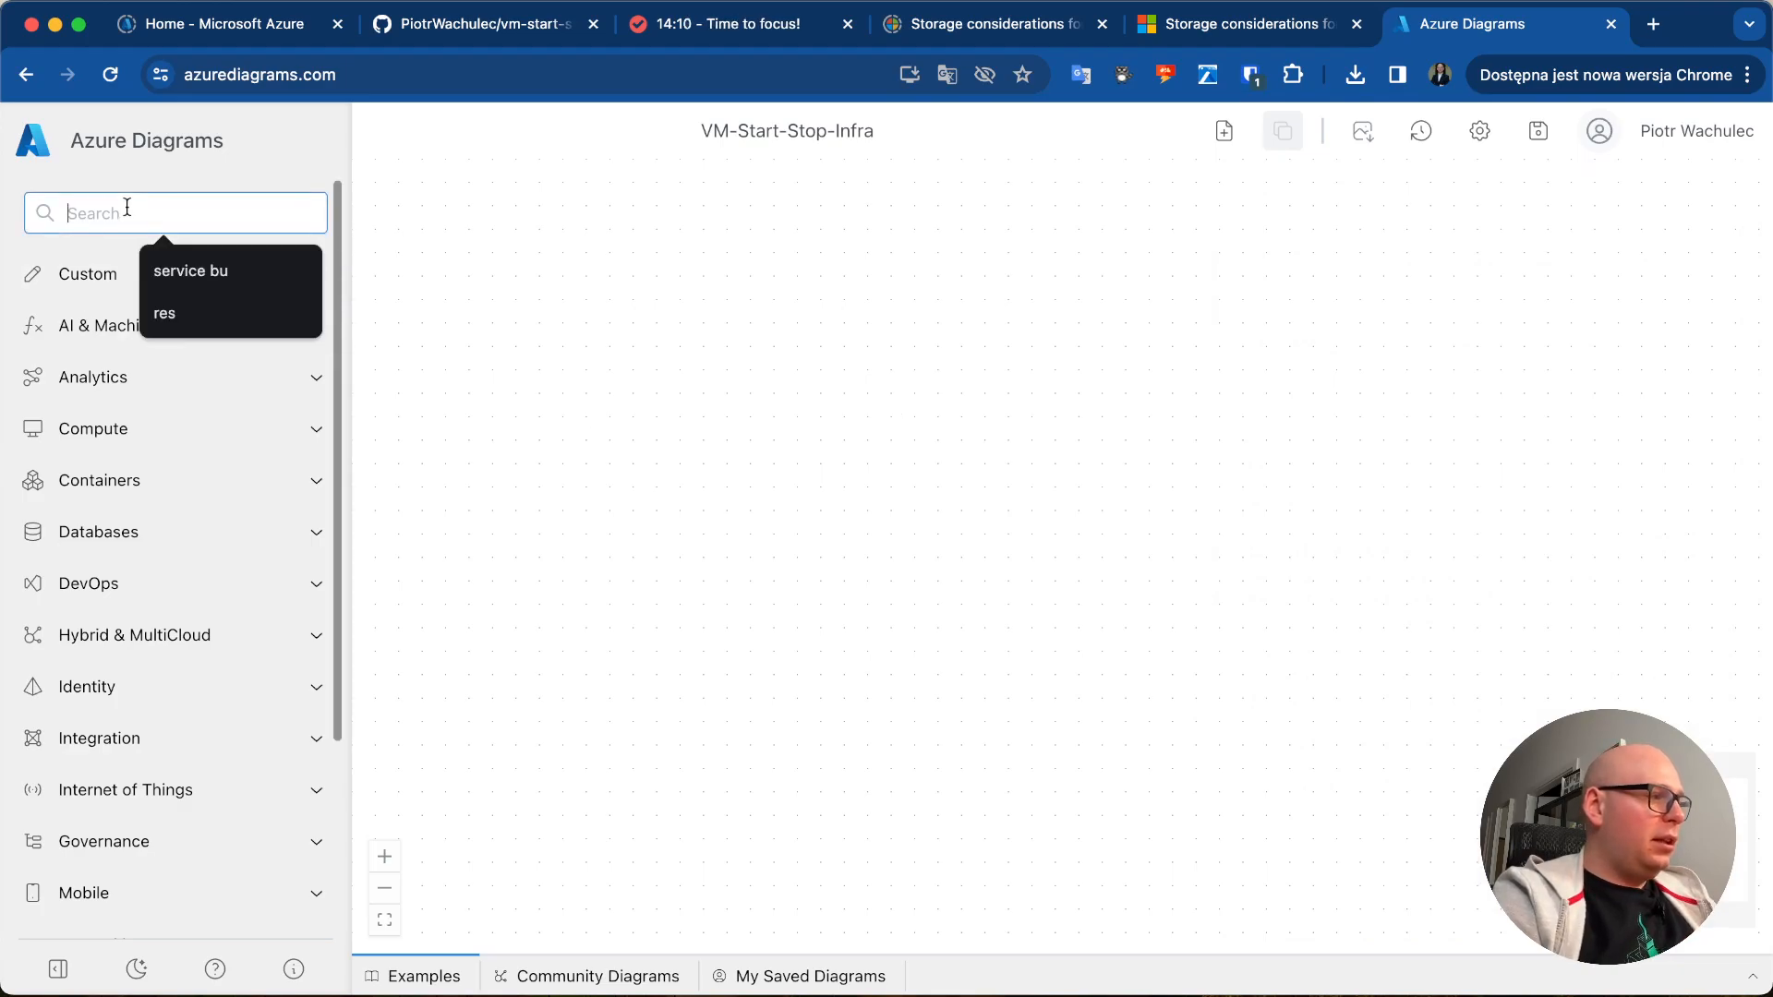
text(res)
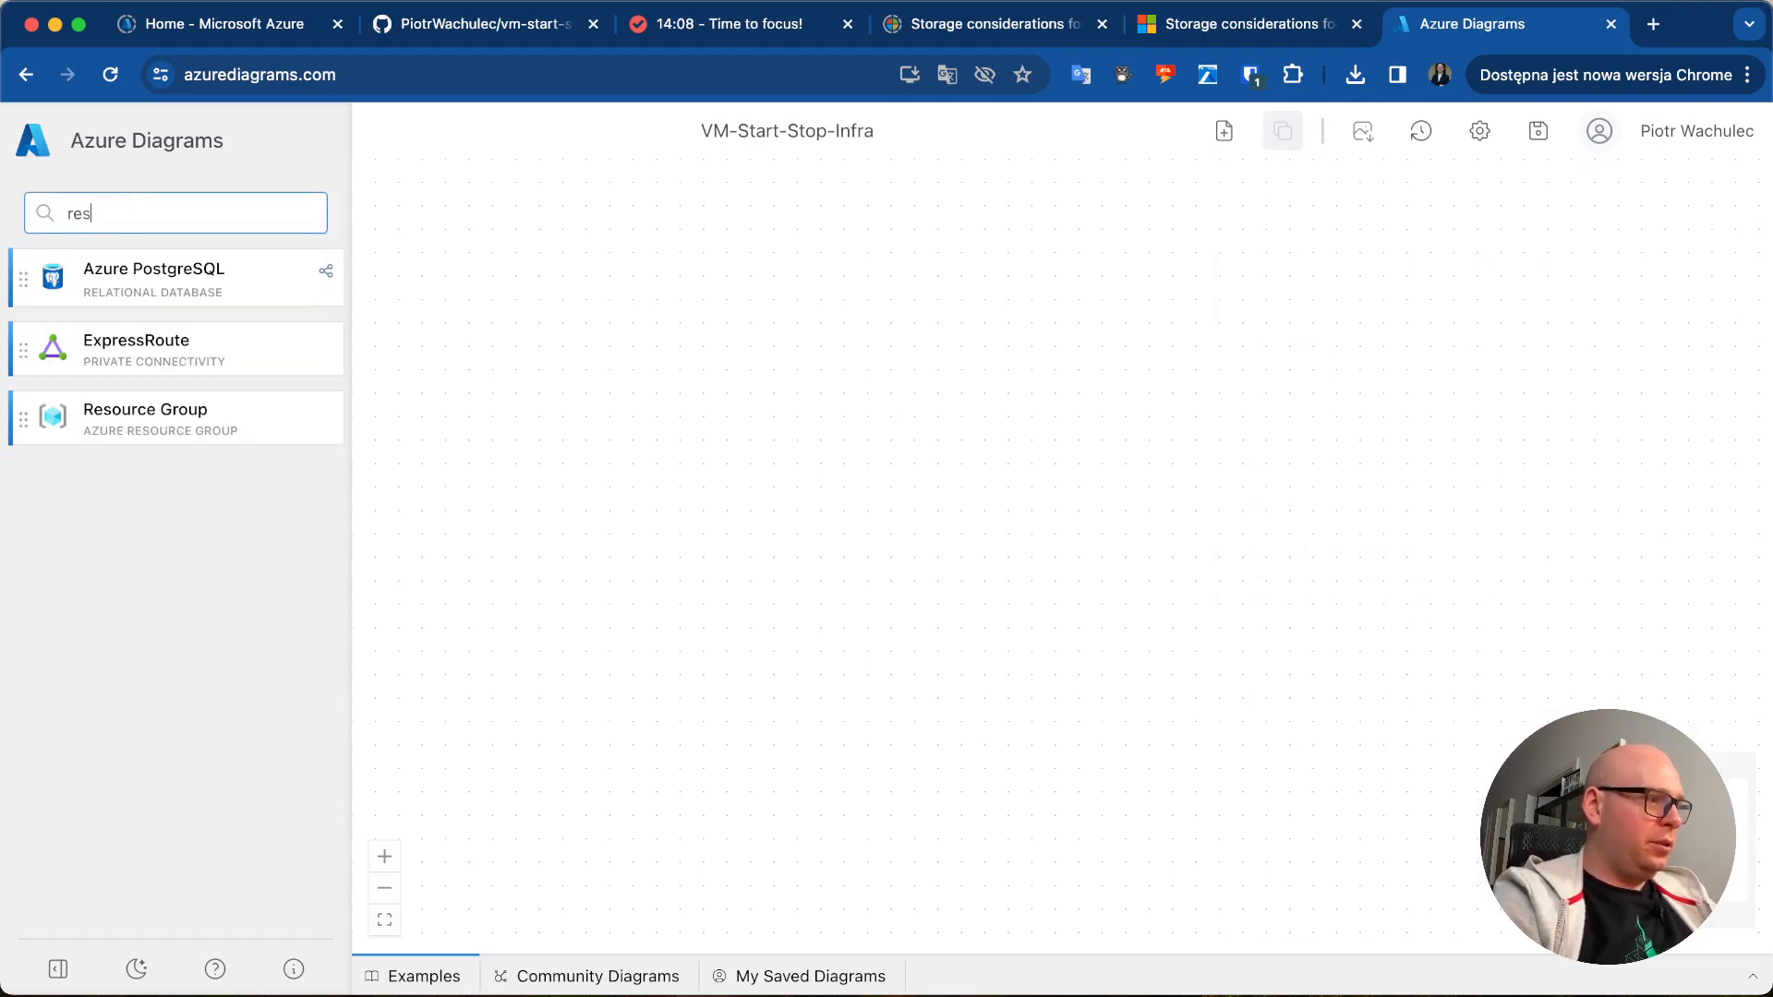
drag(83, 434, 910, 398)
click(926, 472)
- Rename the resource group as rg-vm-start-stop-dev
double_click(830, 421)
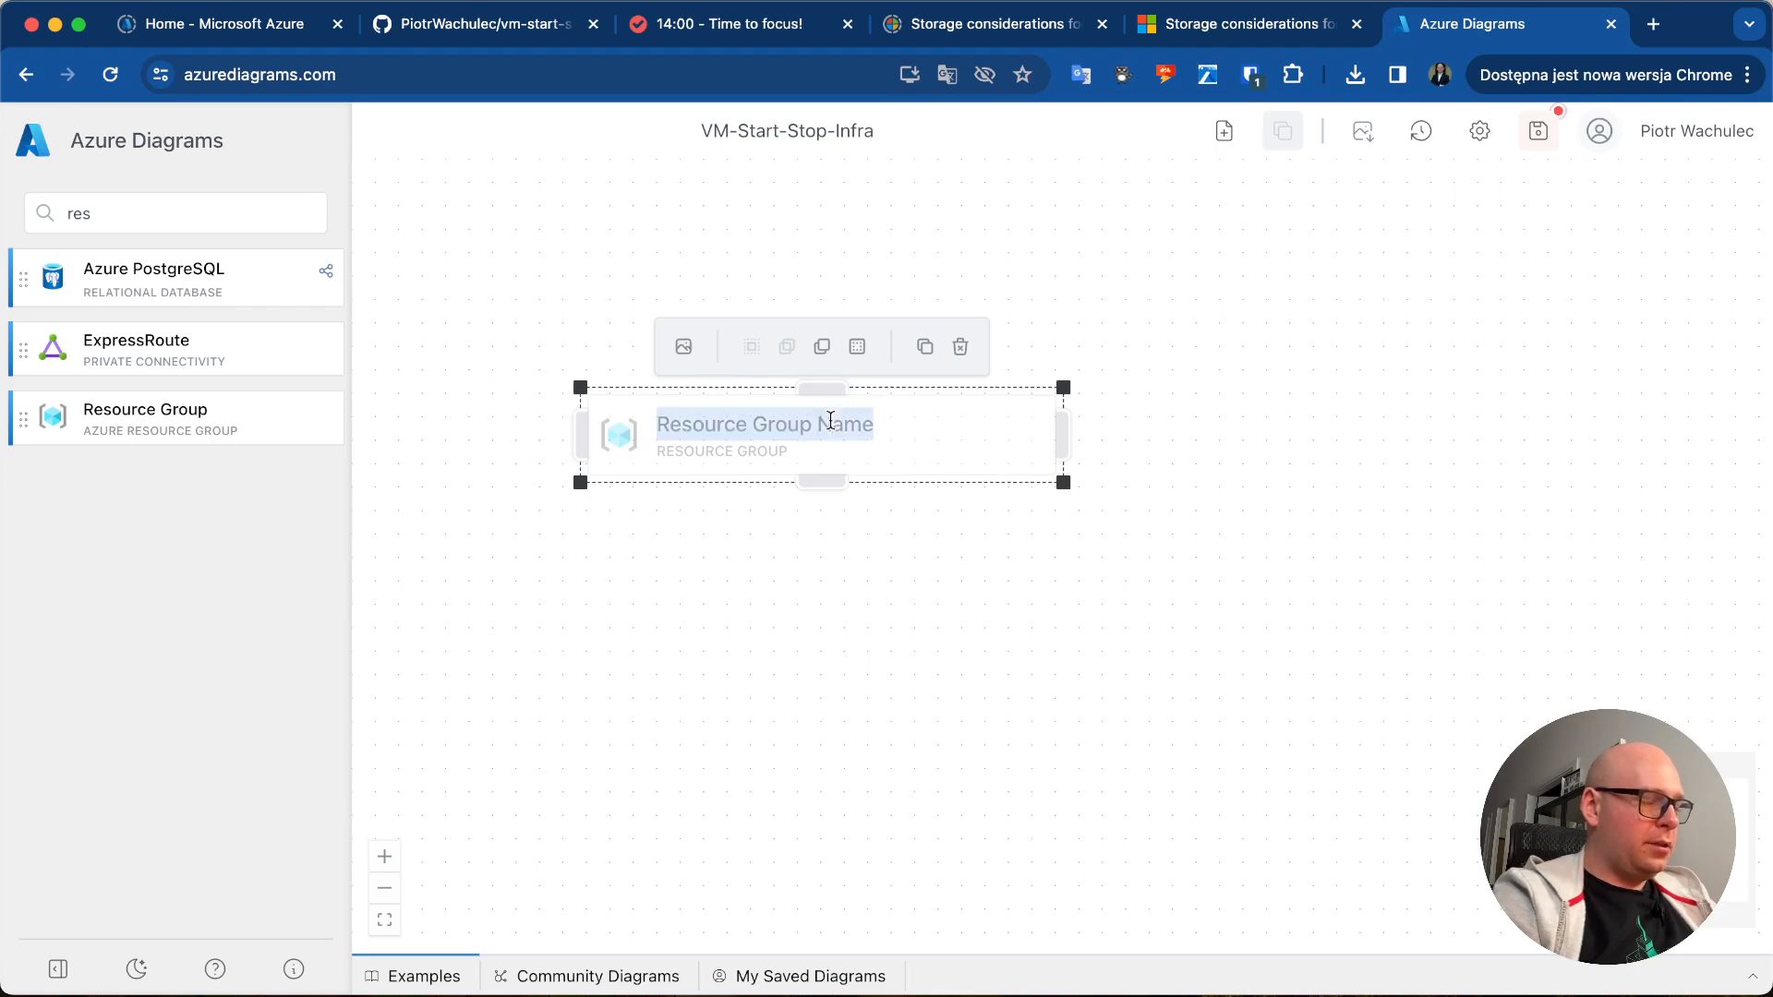
text(rg-vm)
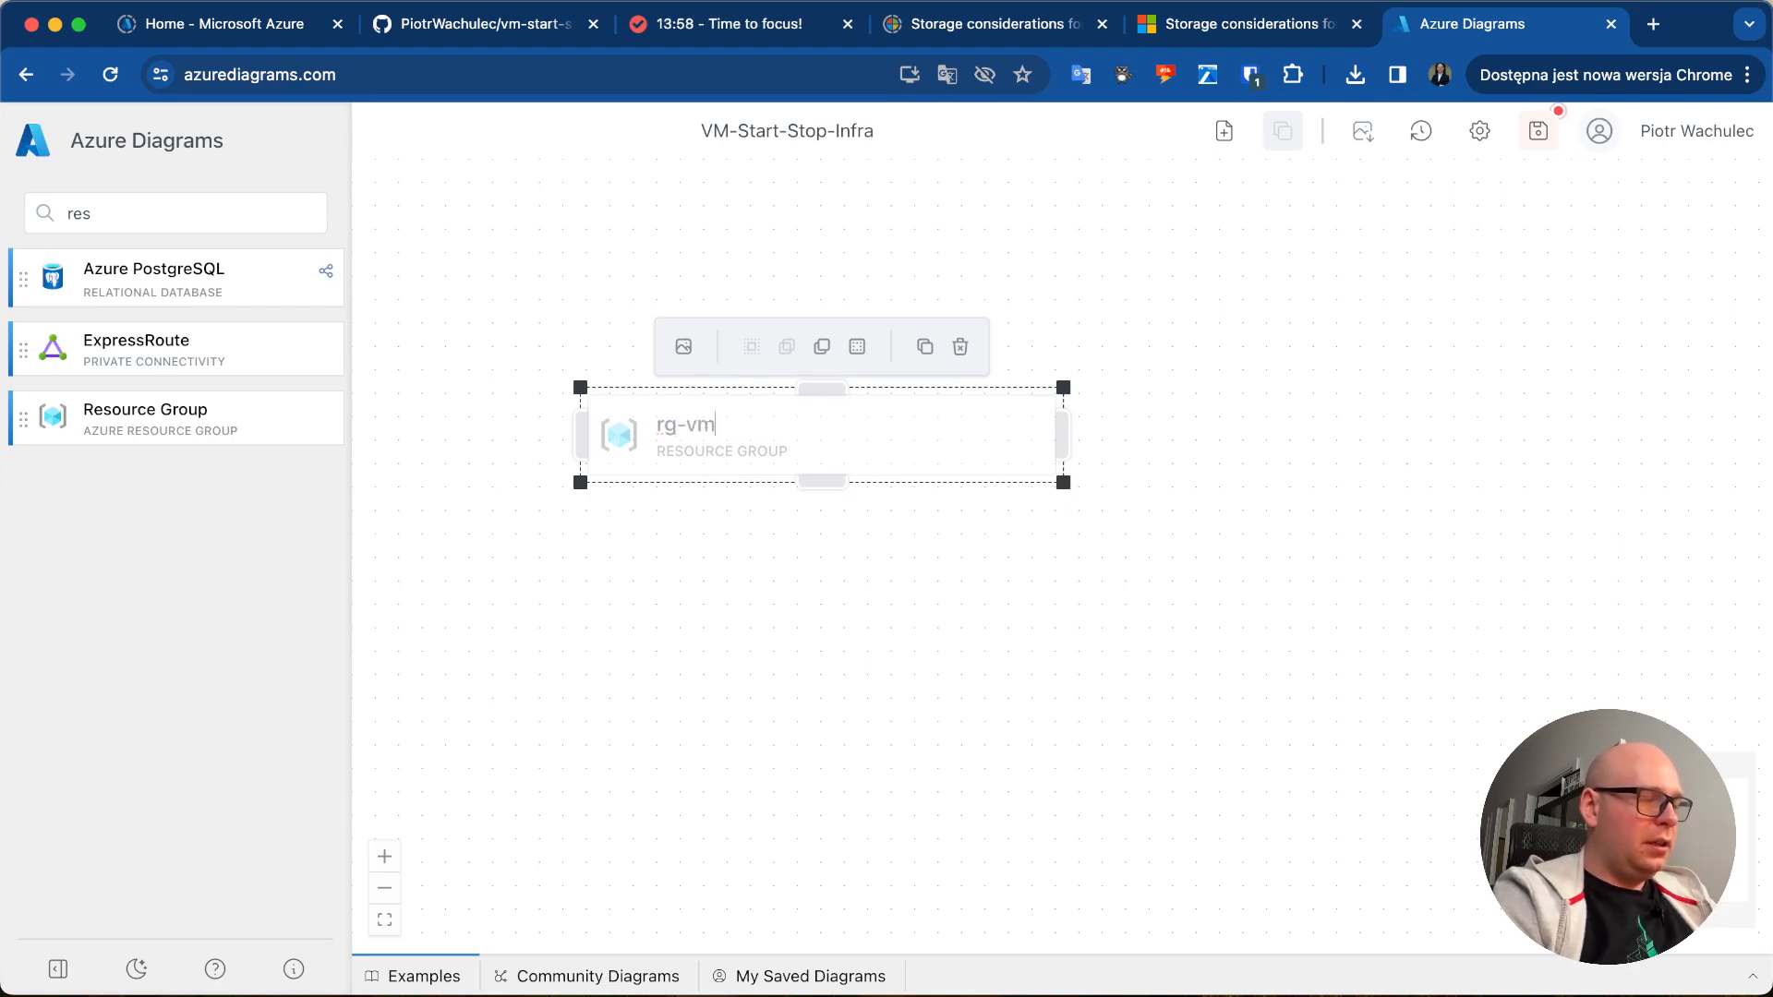
text(-start-stop-dev)
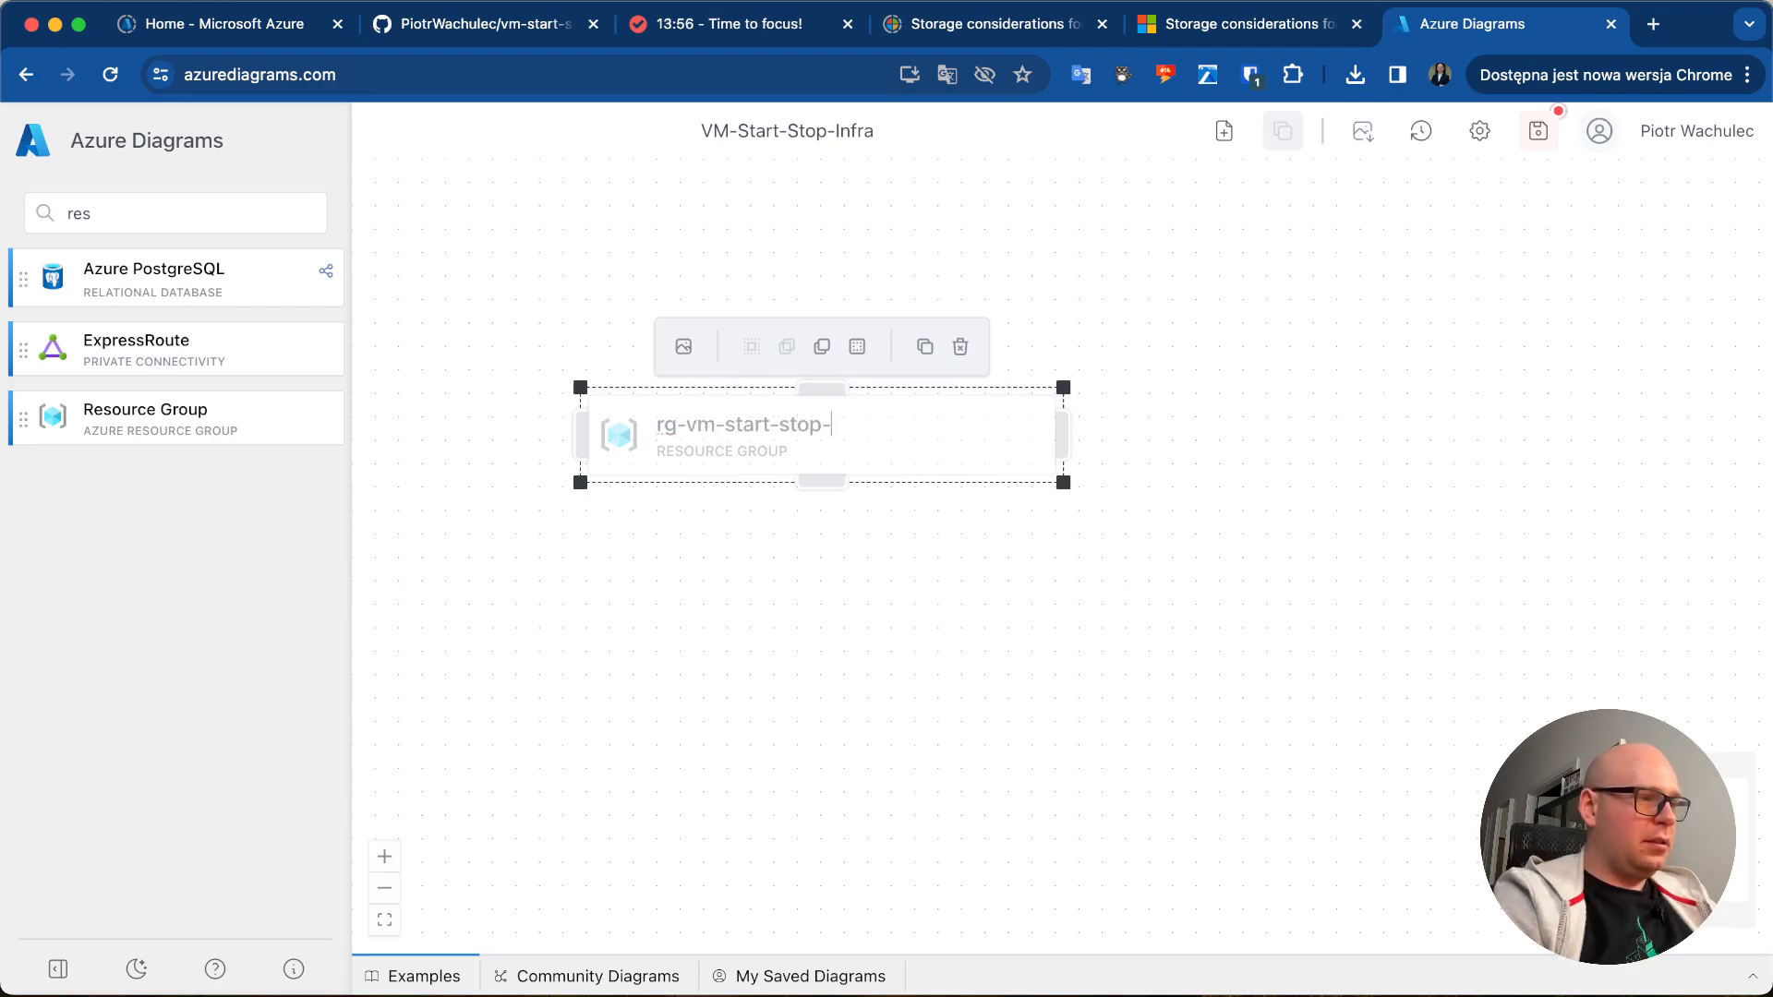
key(Return)
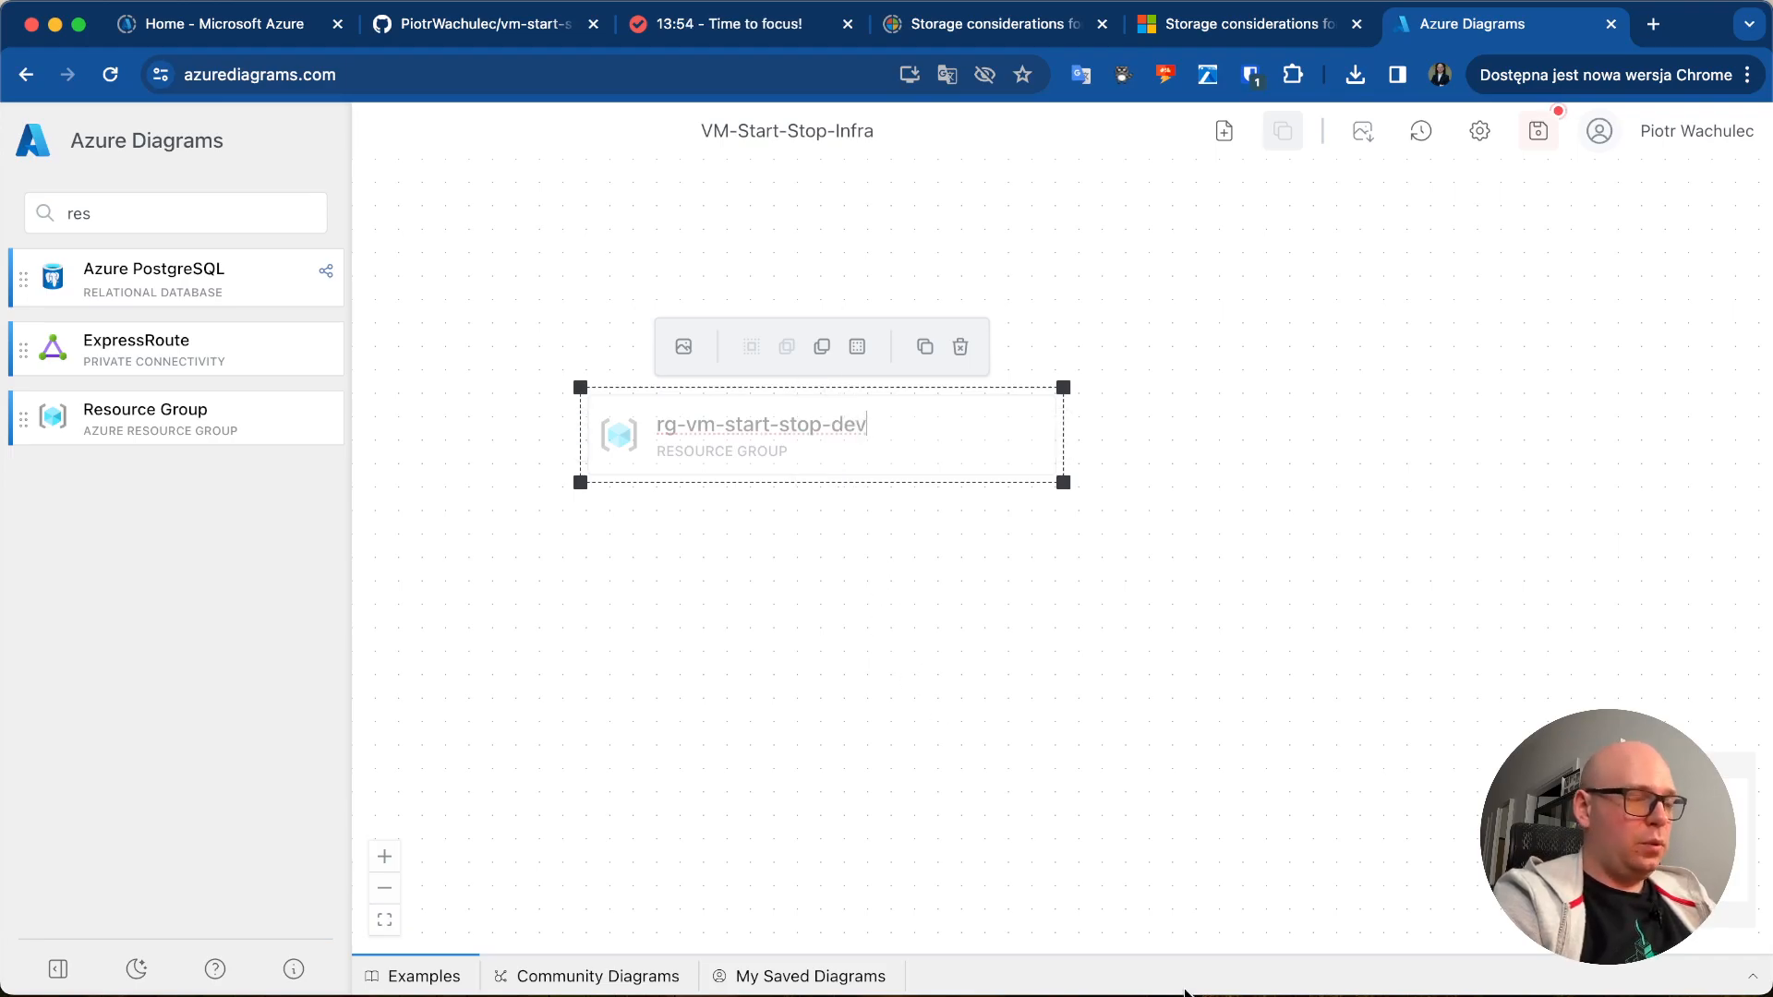
click(1141, 781)
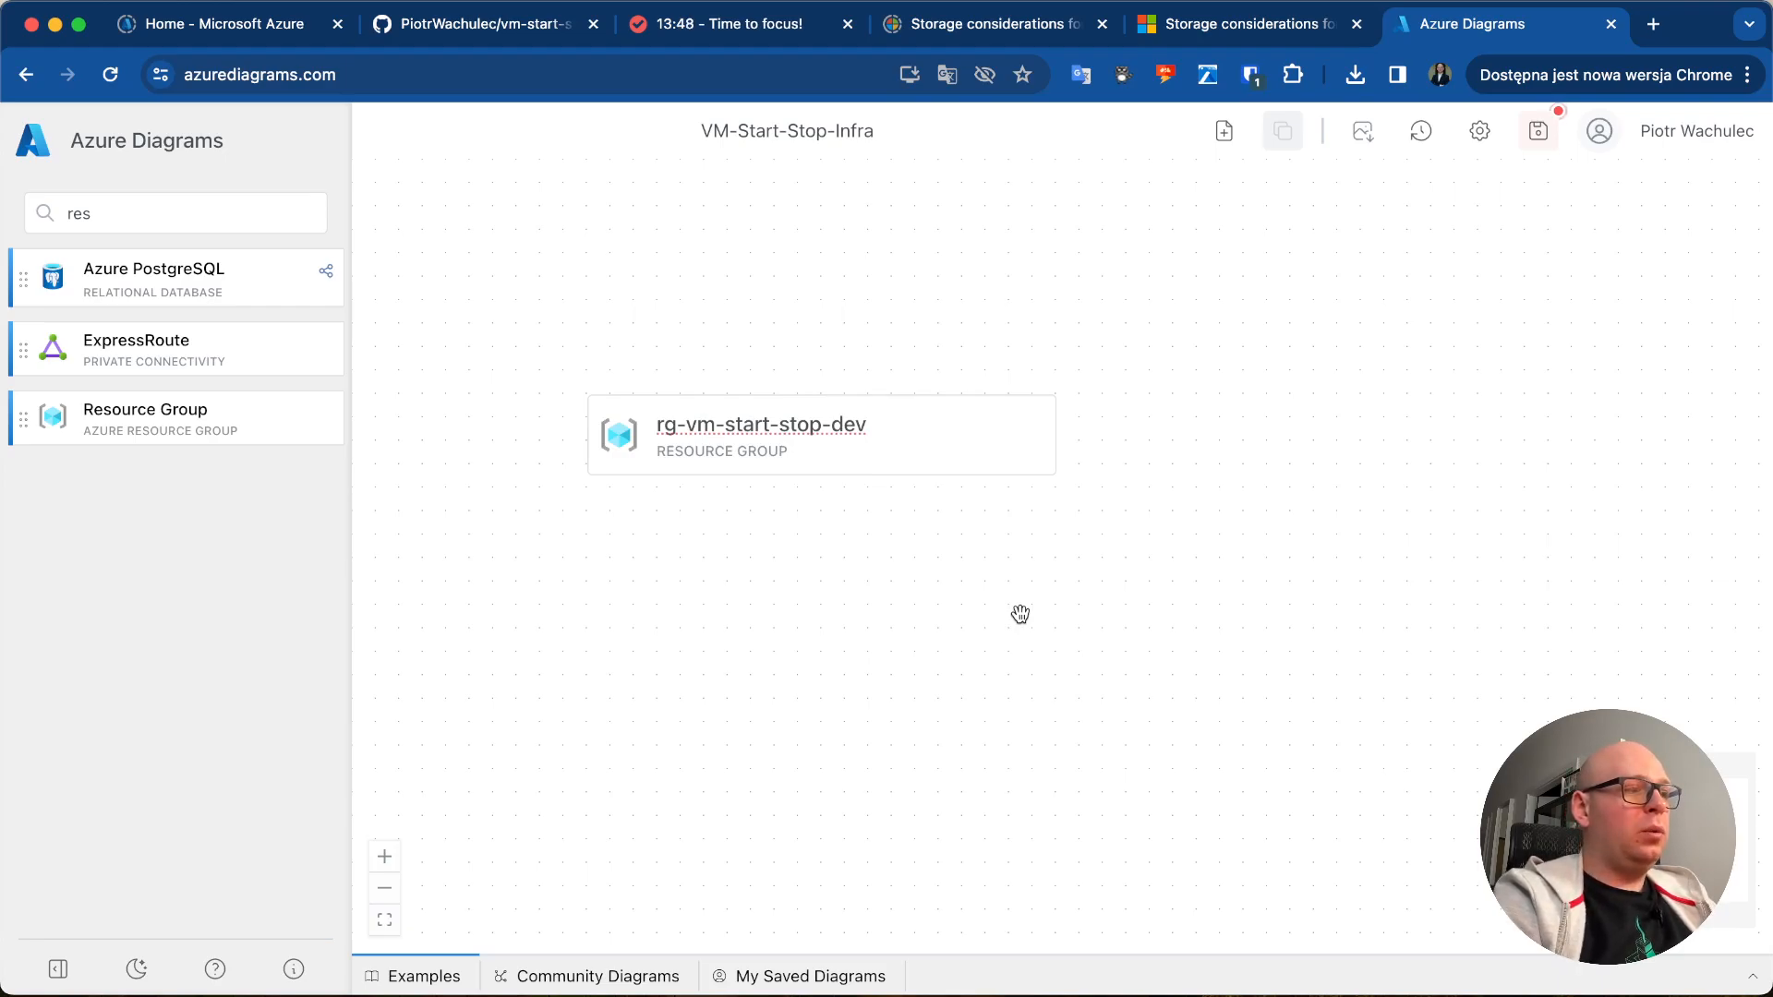
- Enlarge the rg-vm-start-stop-dev resource group into a container box and move it up and slightly left on the canvas
click(950, 435)
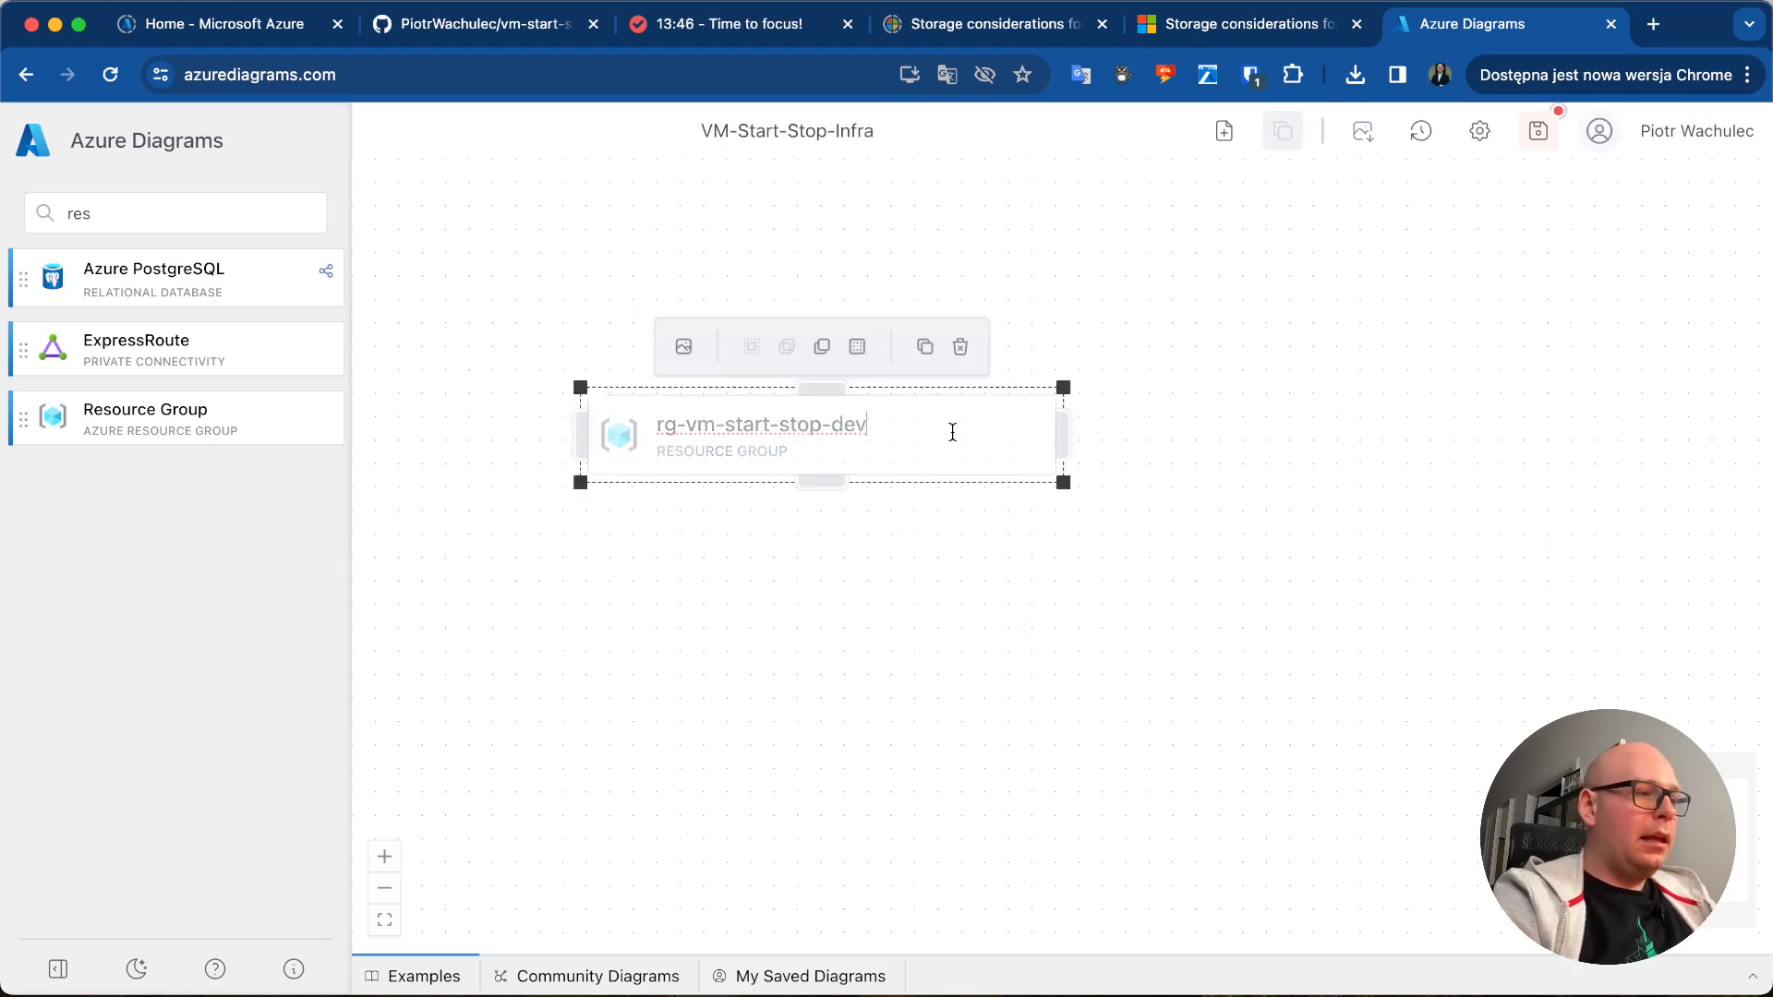
drag(1064, 483, 1436, 826)
click(1511, 579)
click(1215, 562)
drag(1215, 562, 1167, 447)
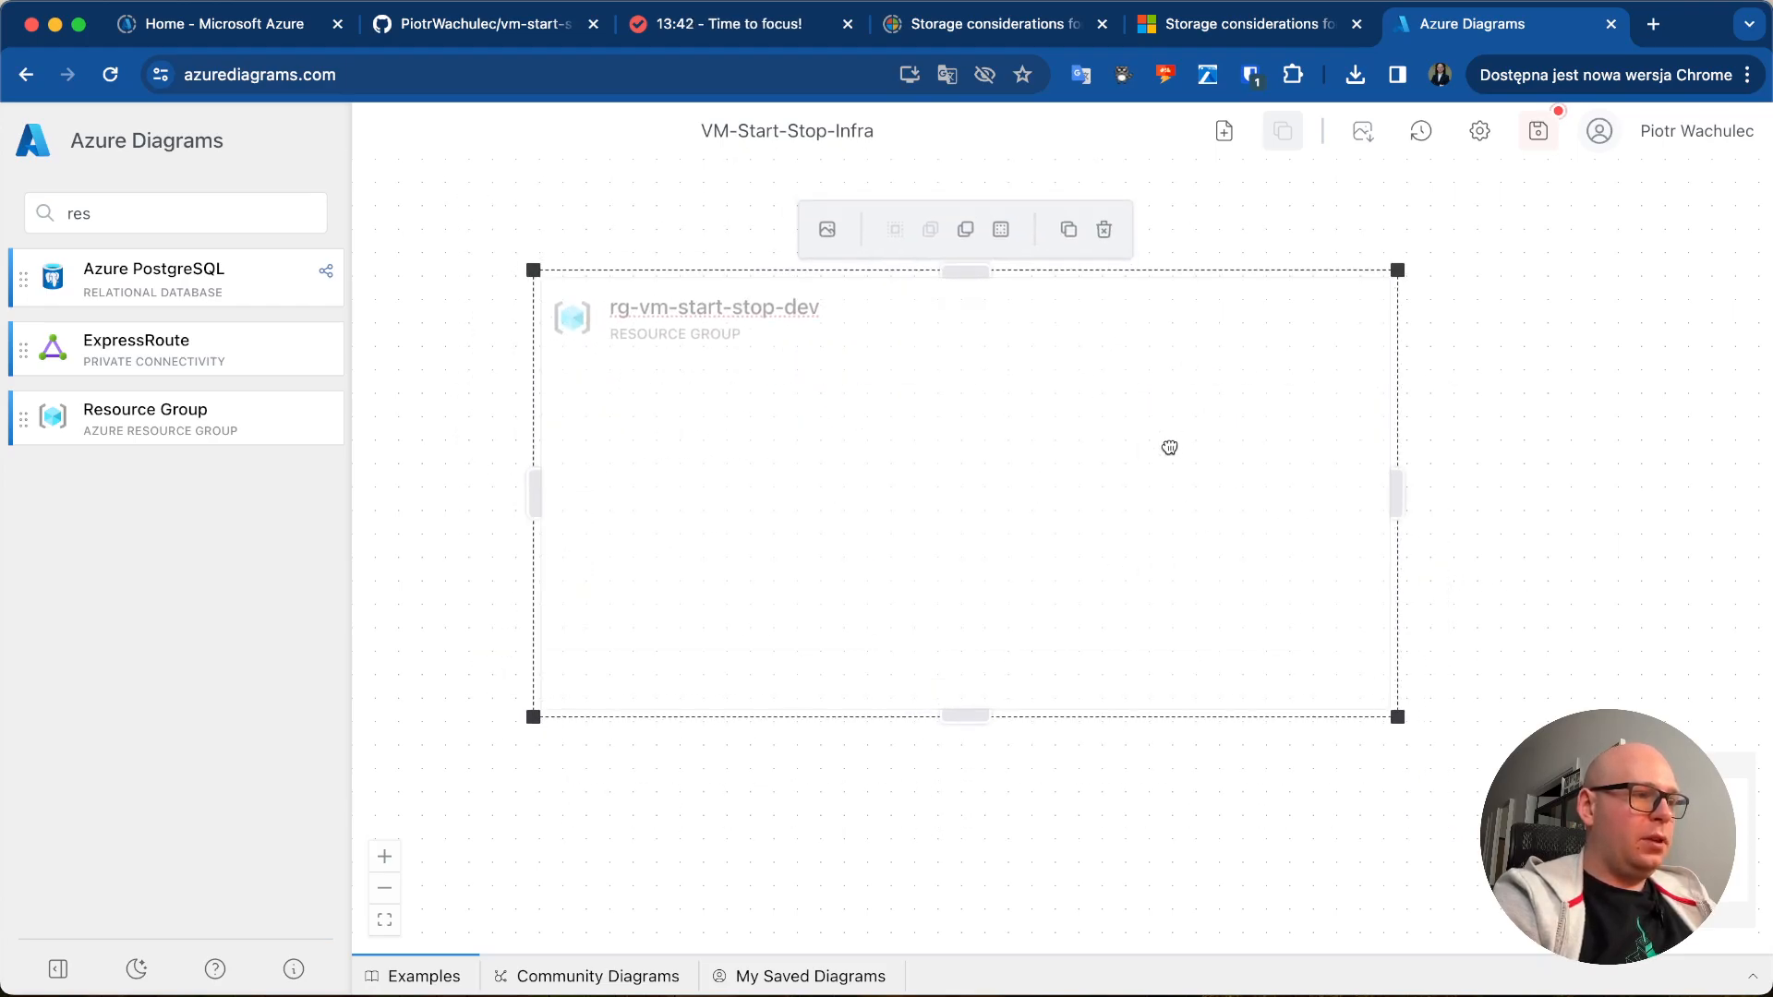
- Stretch the resource group box further from its lower-right corner to make it wider and taller
drag(1394, 489, 1492, 467)
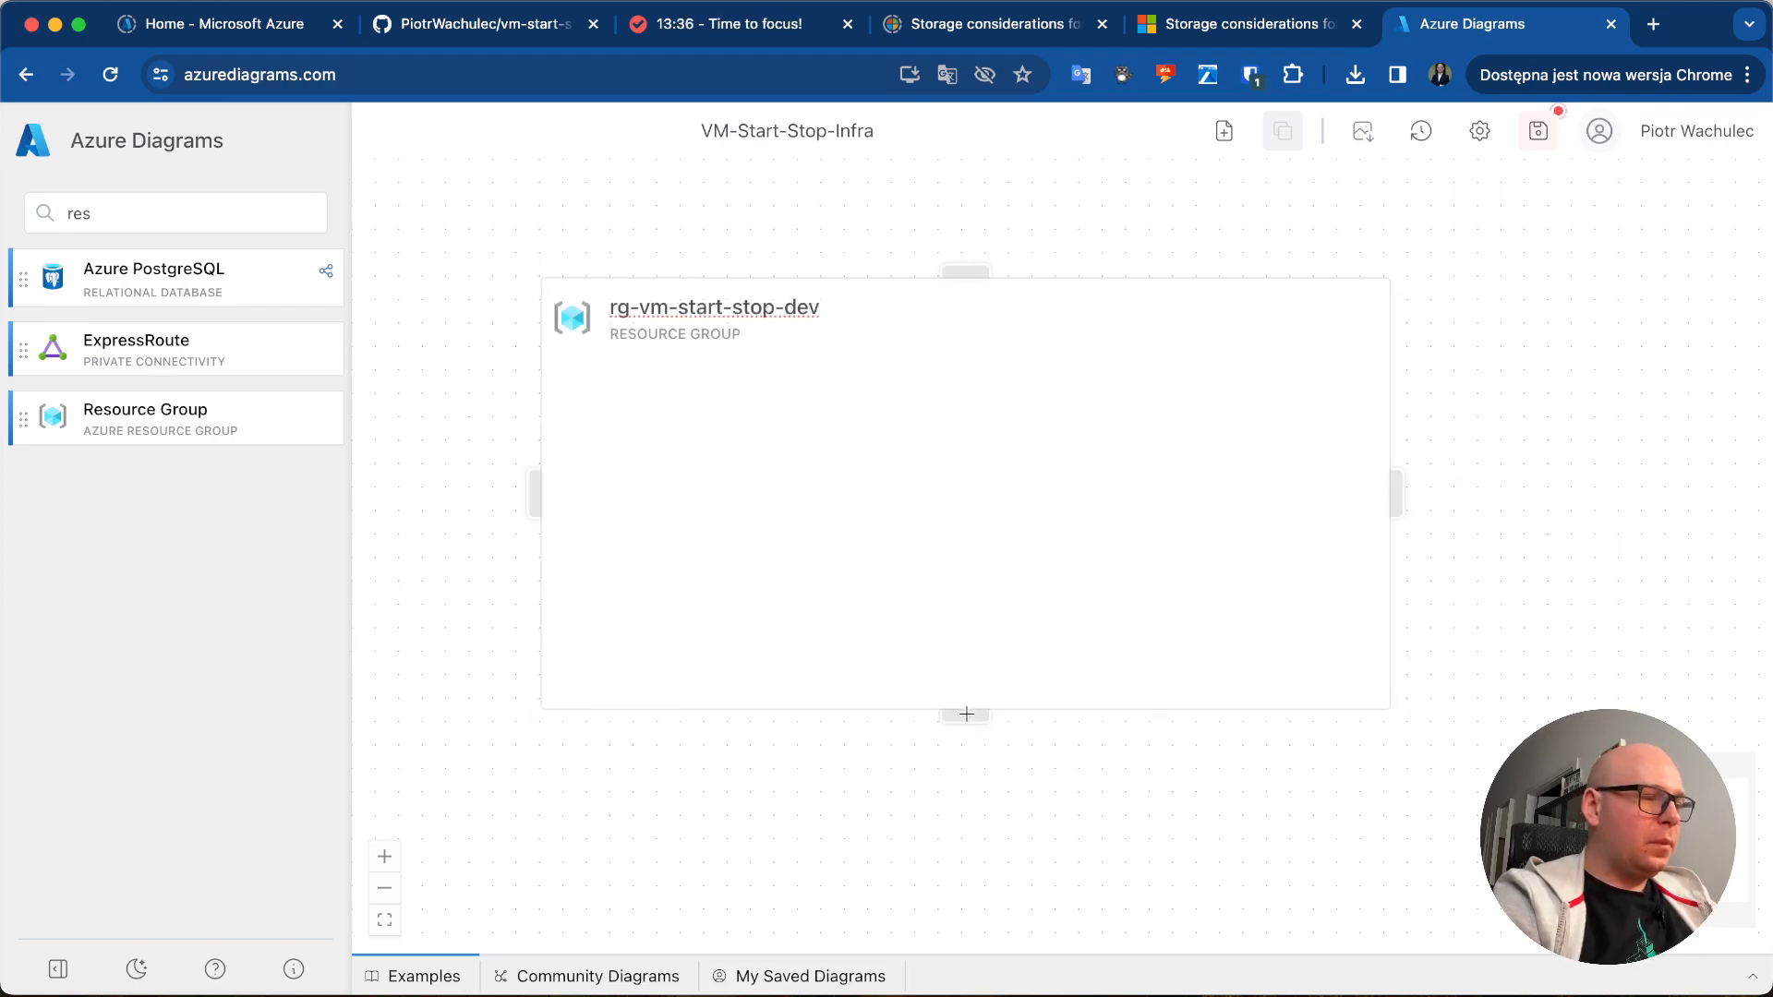
click(1068, 671)
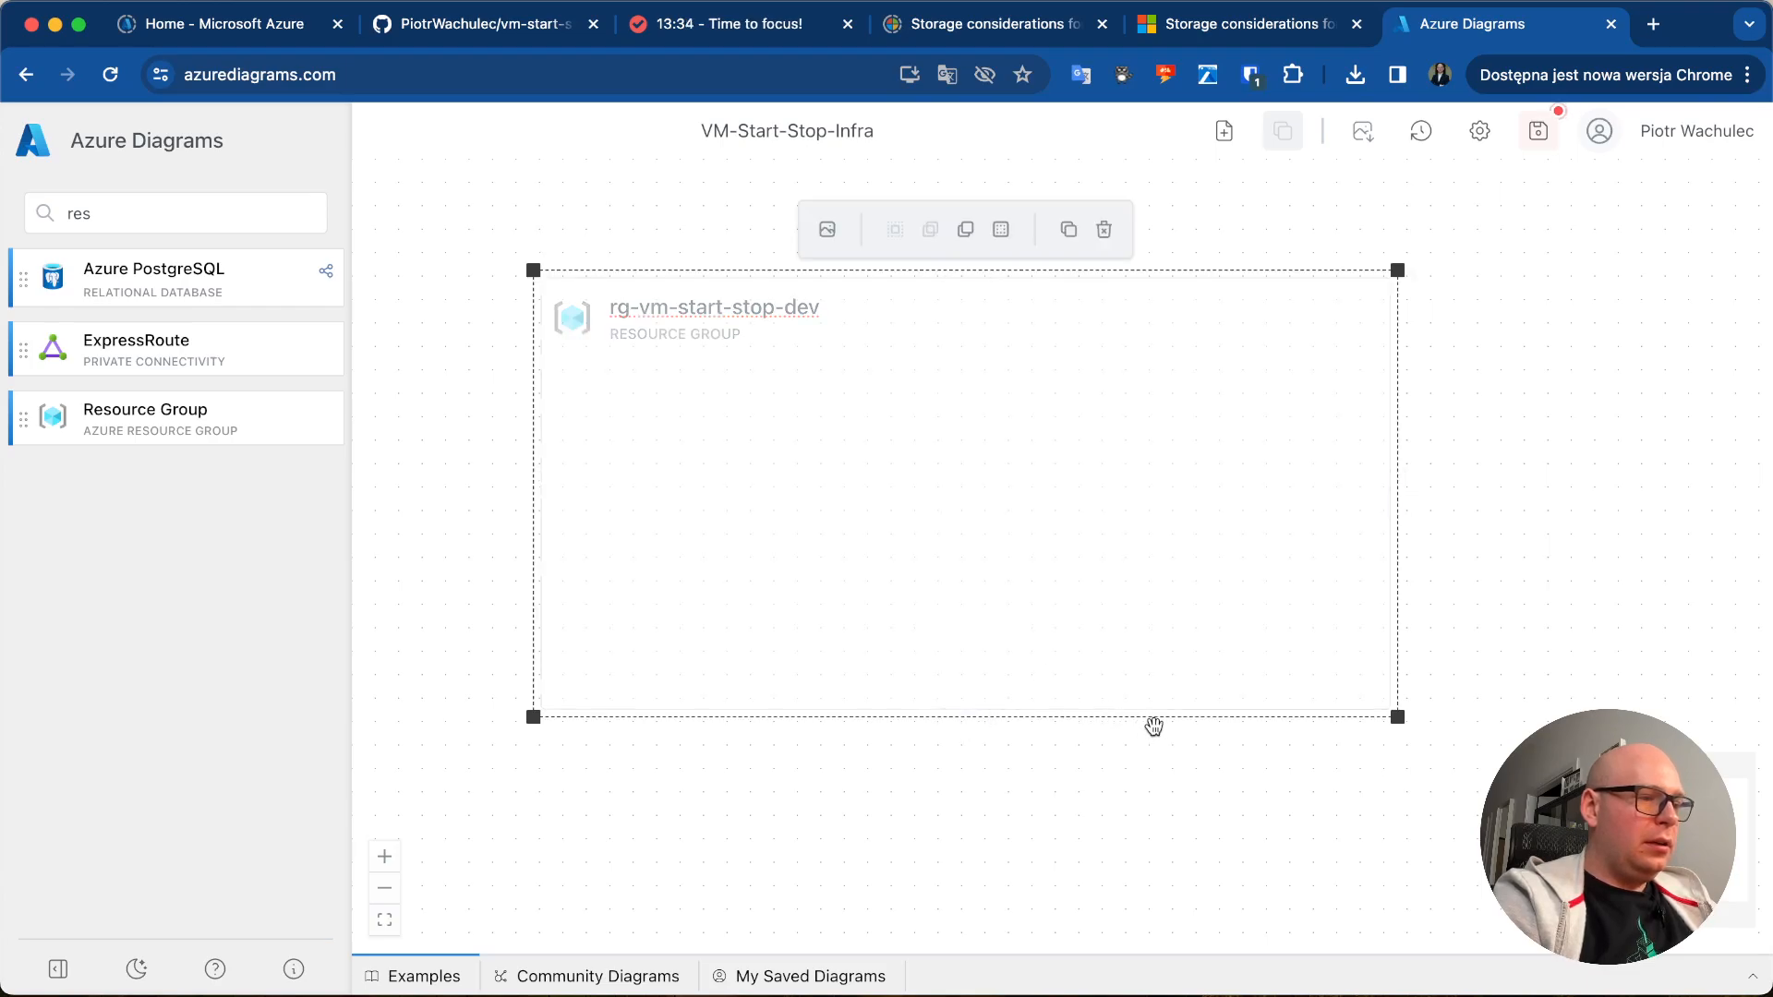
drag(1397, 716, 1538, 863)
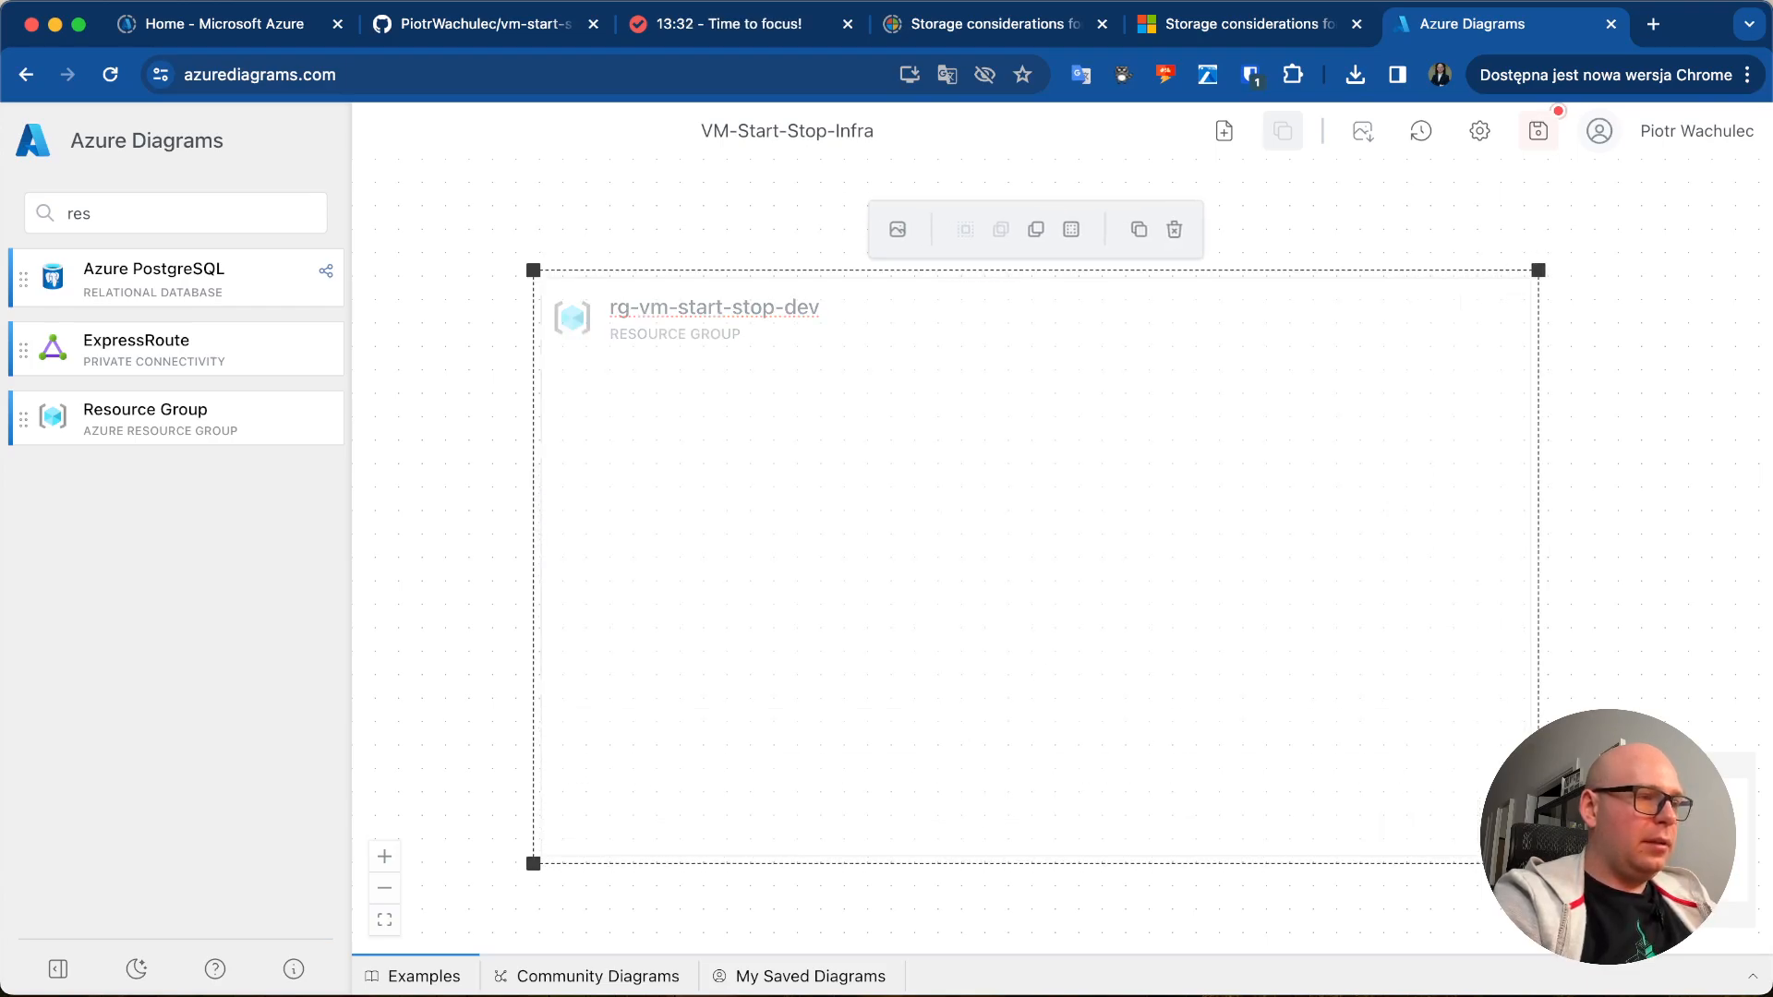
- Find the Functions component by searching for "fu" and place it inside the rg-vm-start-stop-dev box
double_click(158, 214)
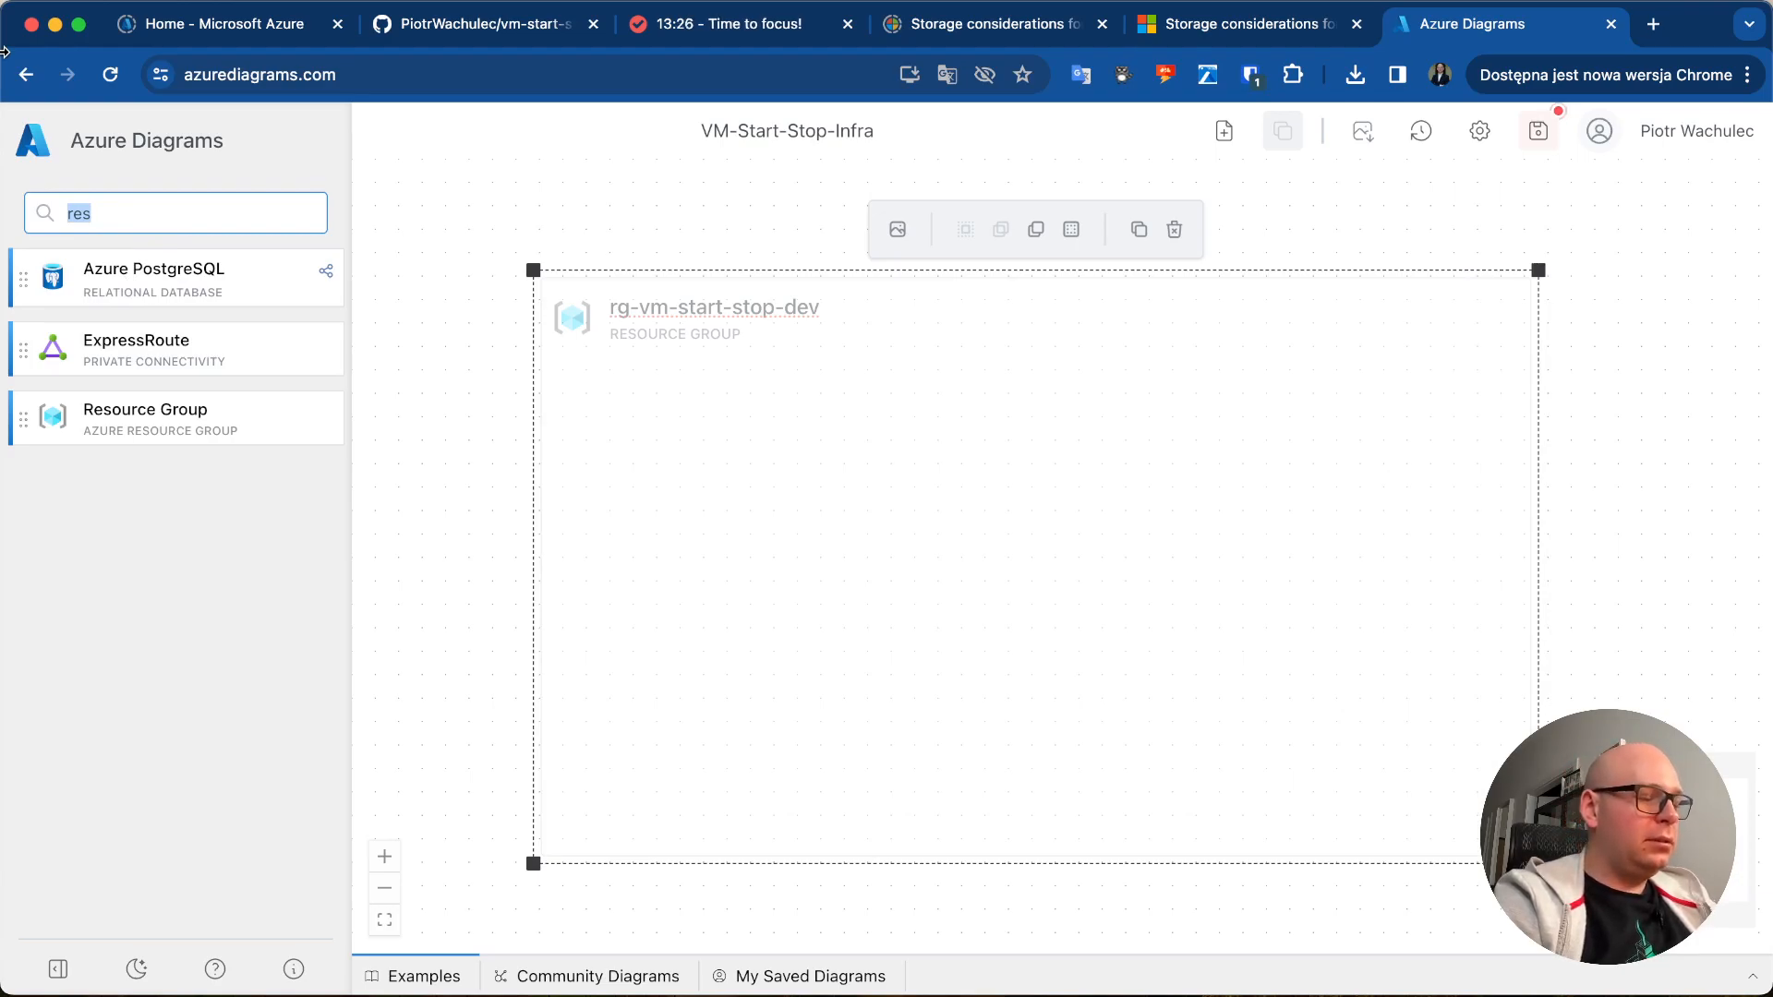
text(fud)
key(BackSpace)
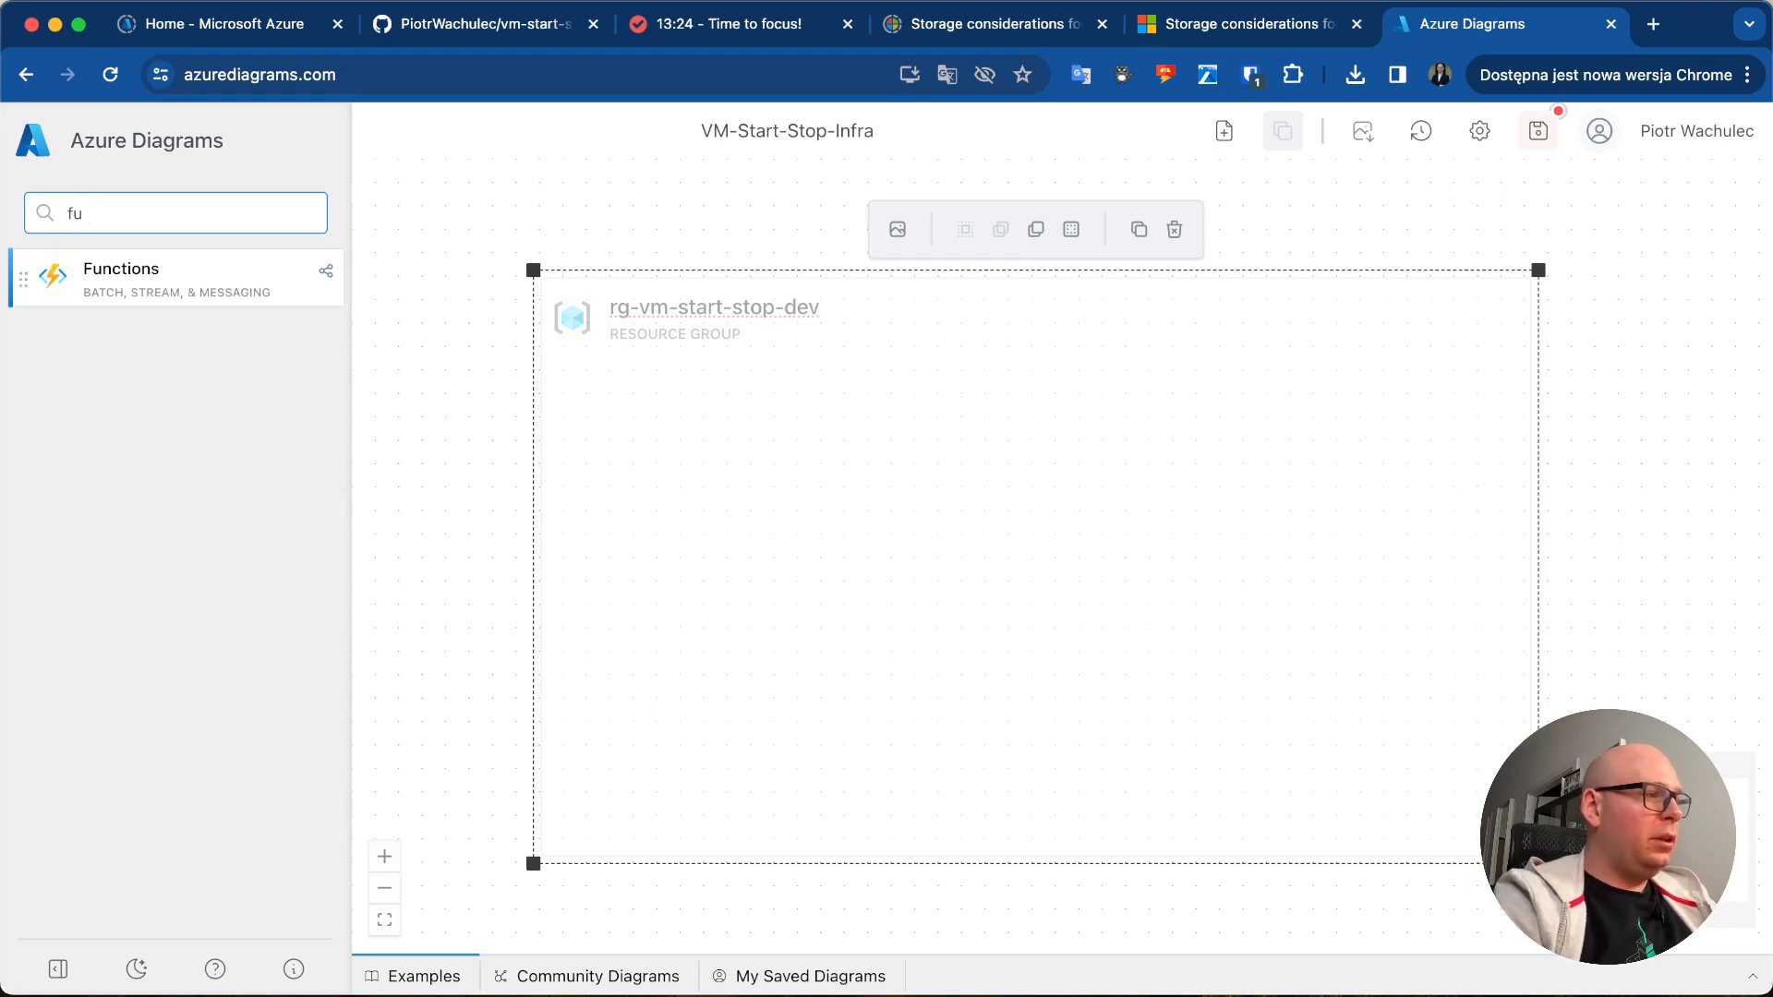
drag(150, 289, 771, 510)
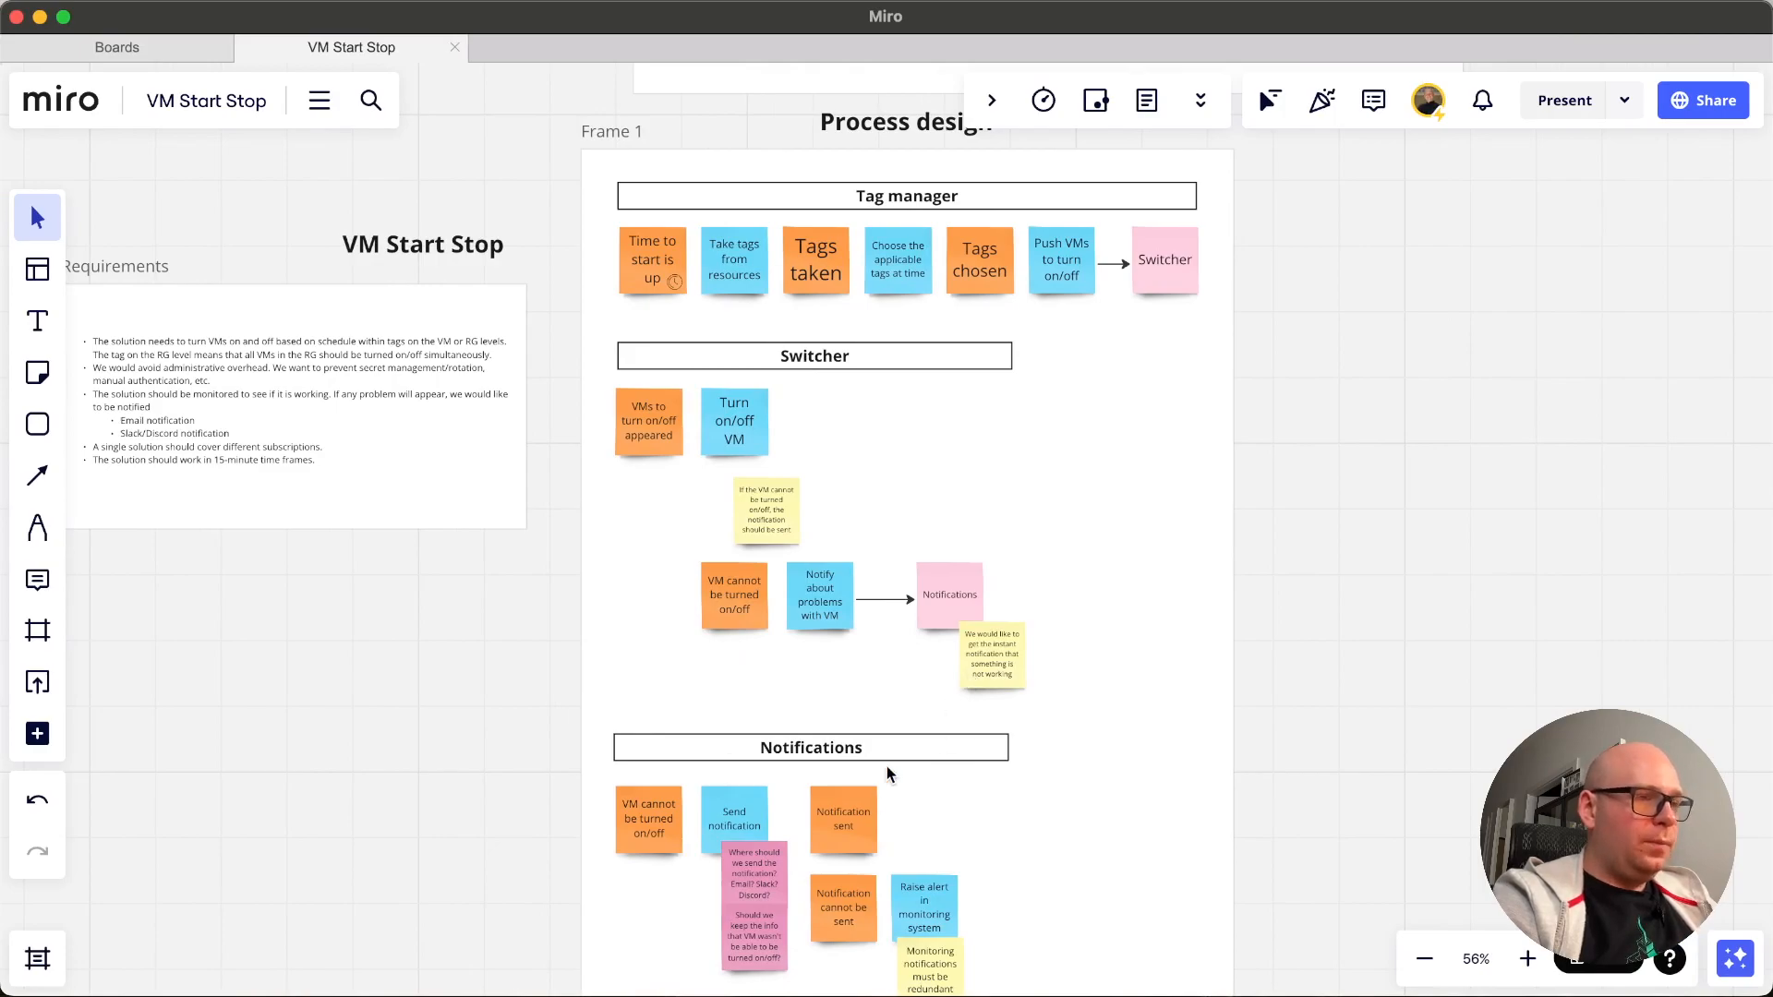
- Compare the diagram with the VM Start Stop process design in Miro and return to Azure Diagrams
key(ctrl+Right)
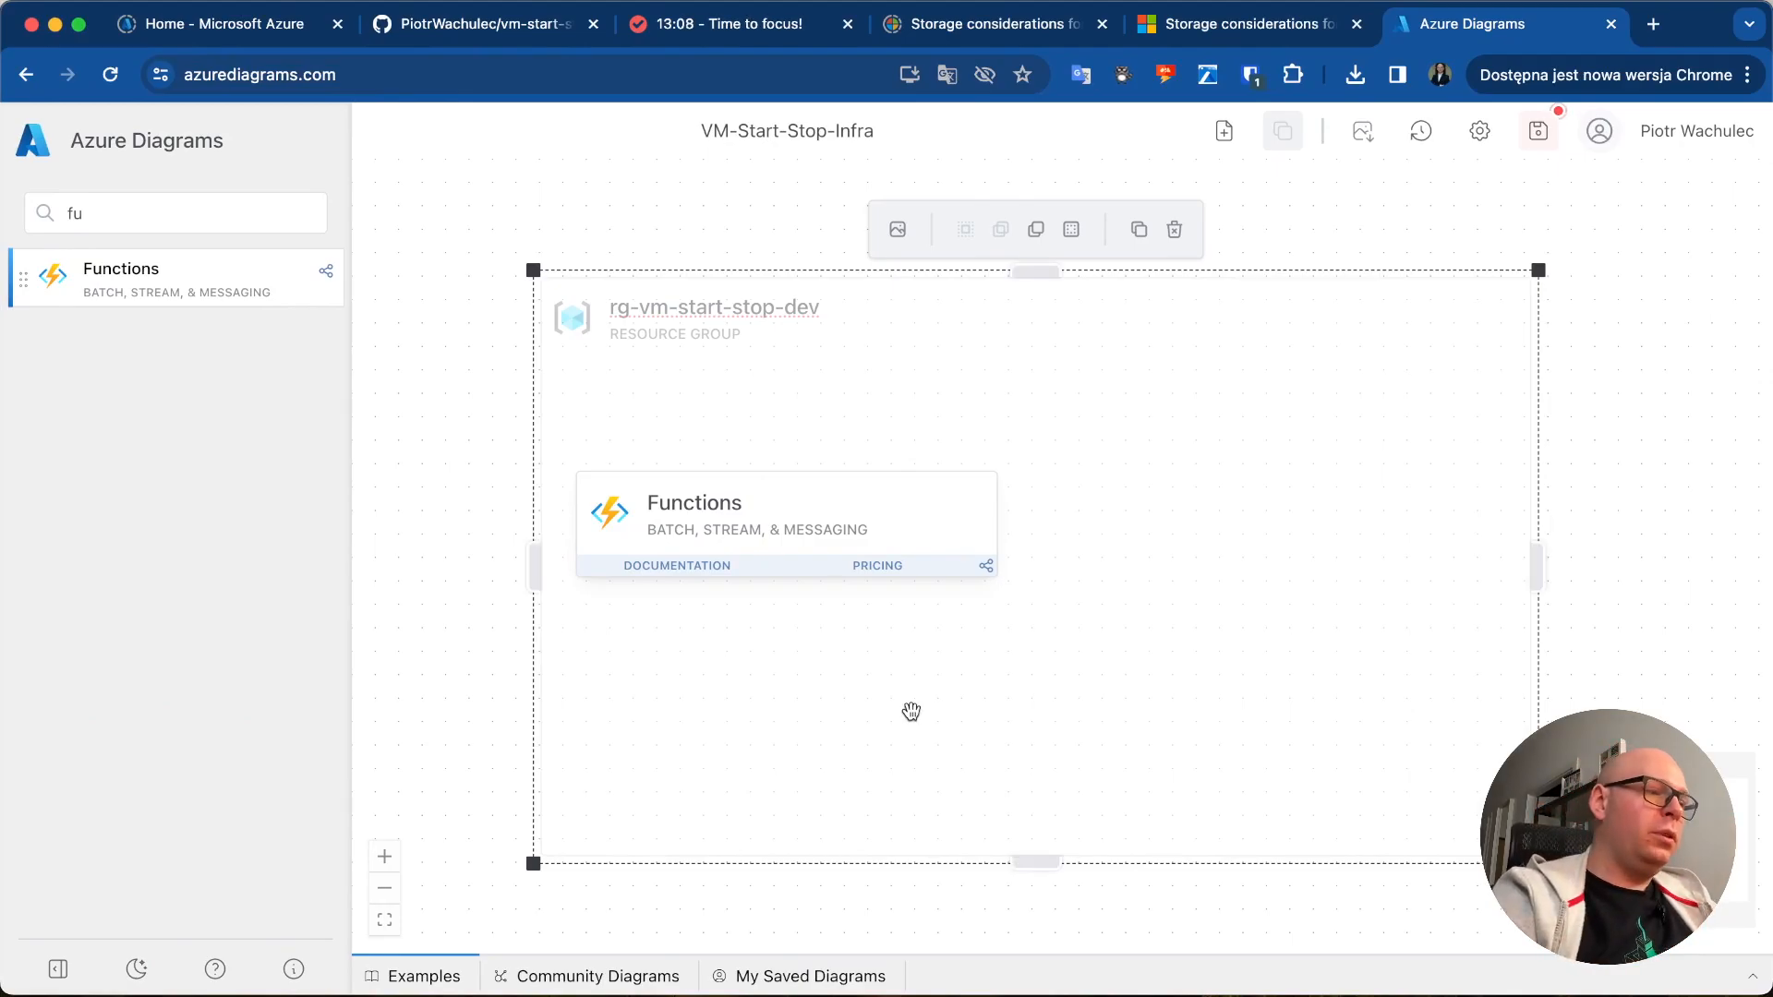
key(ctrl+Right)
key(ctrl+Right)
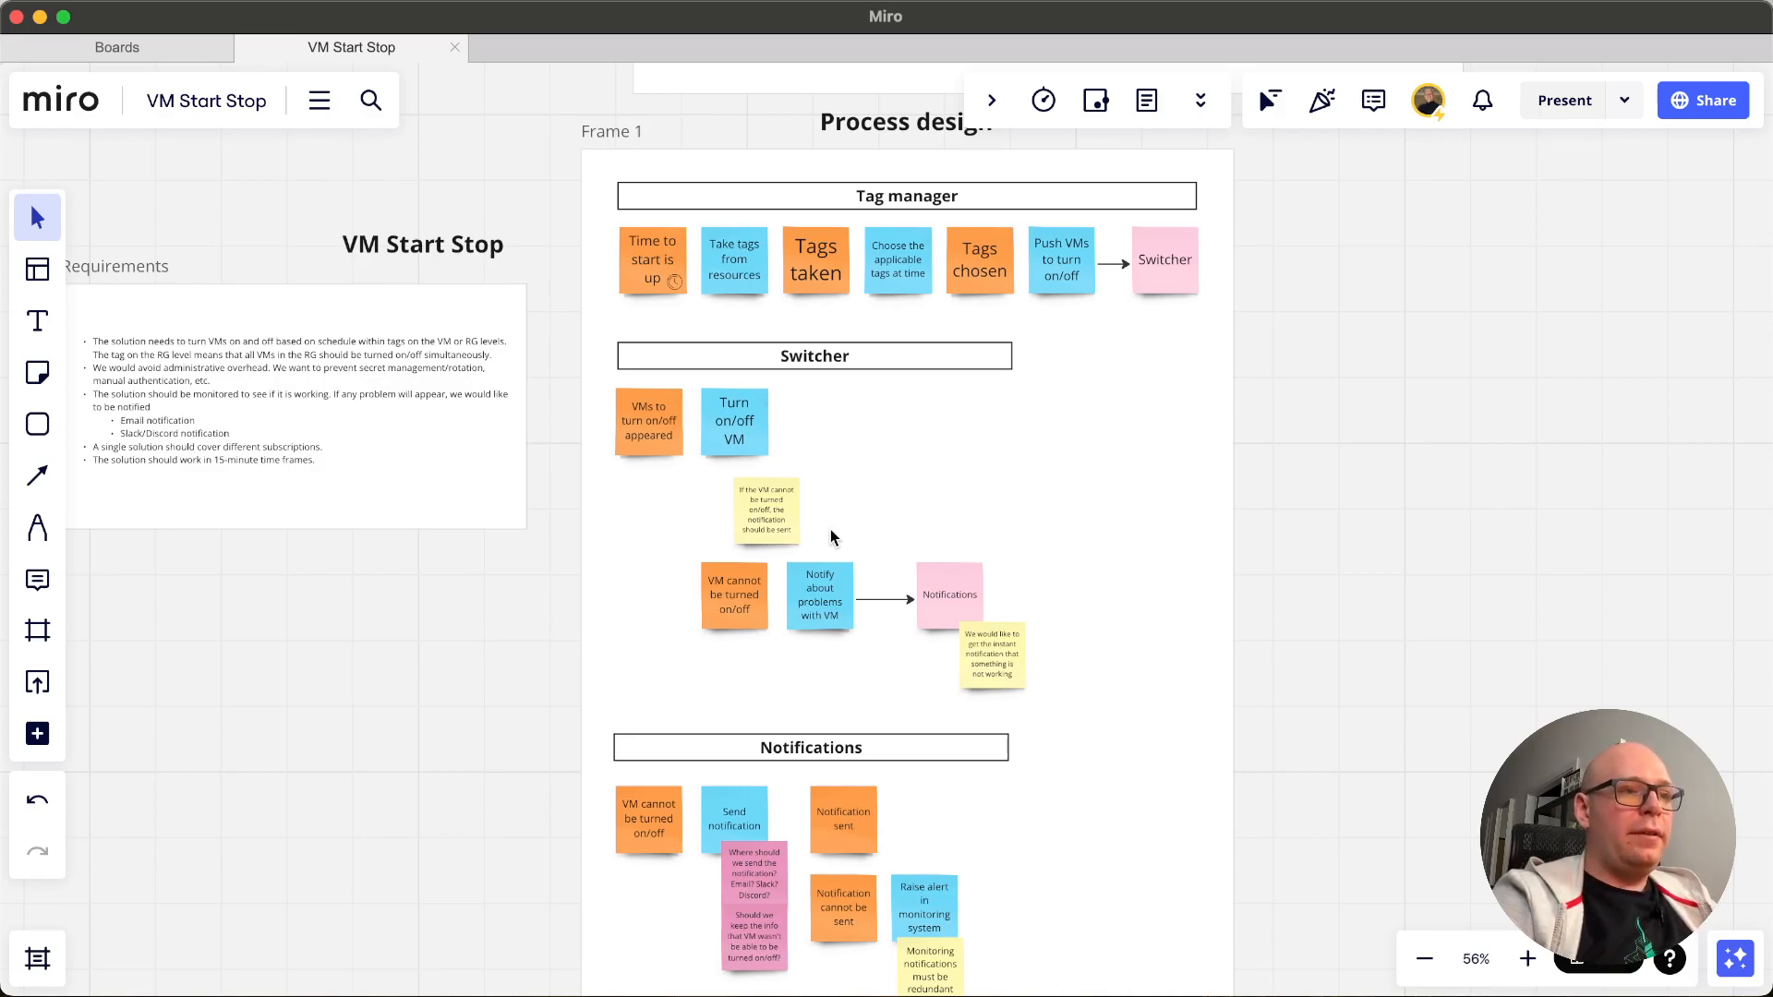
key(ctrl+Right)
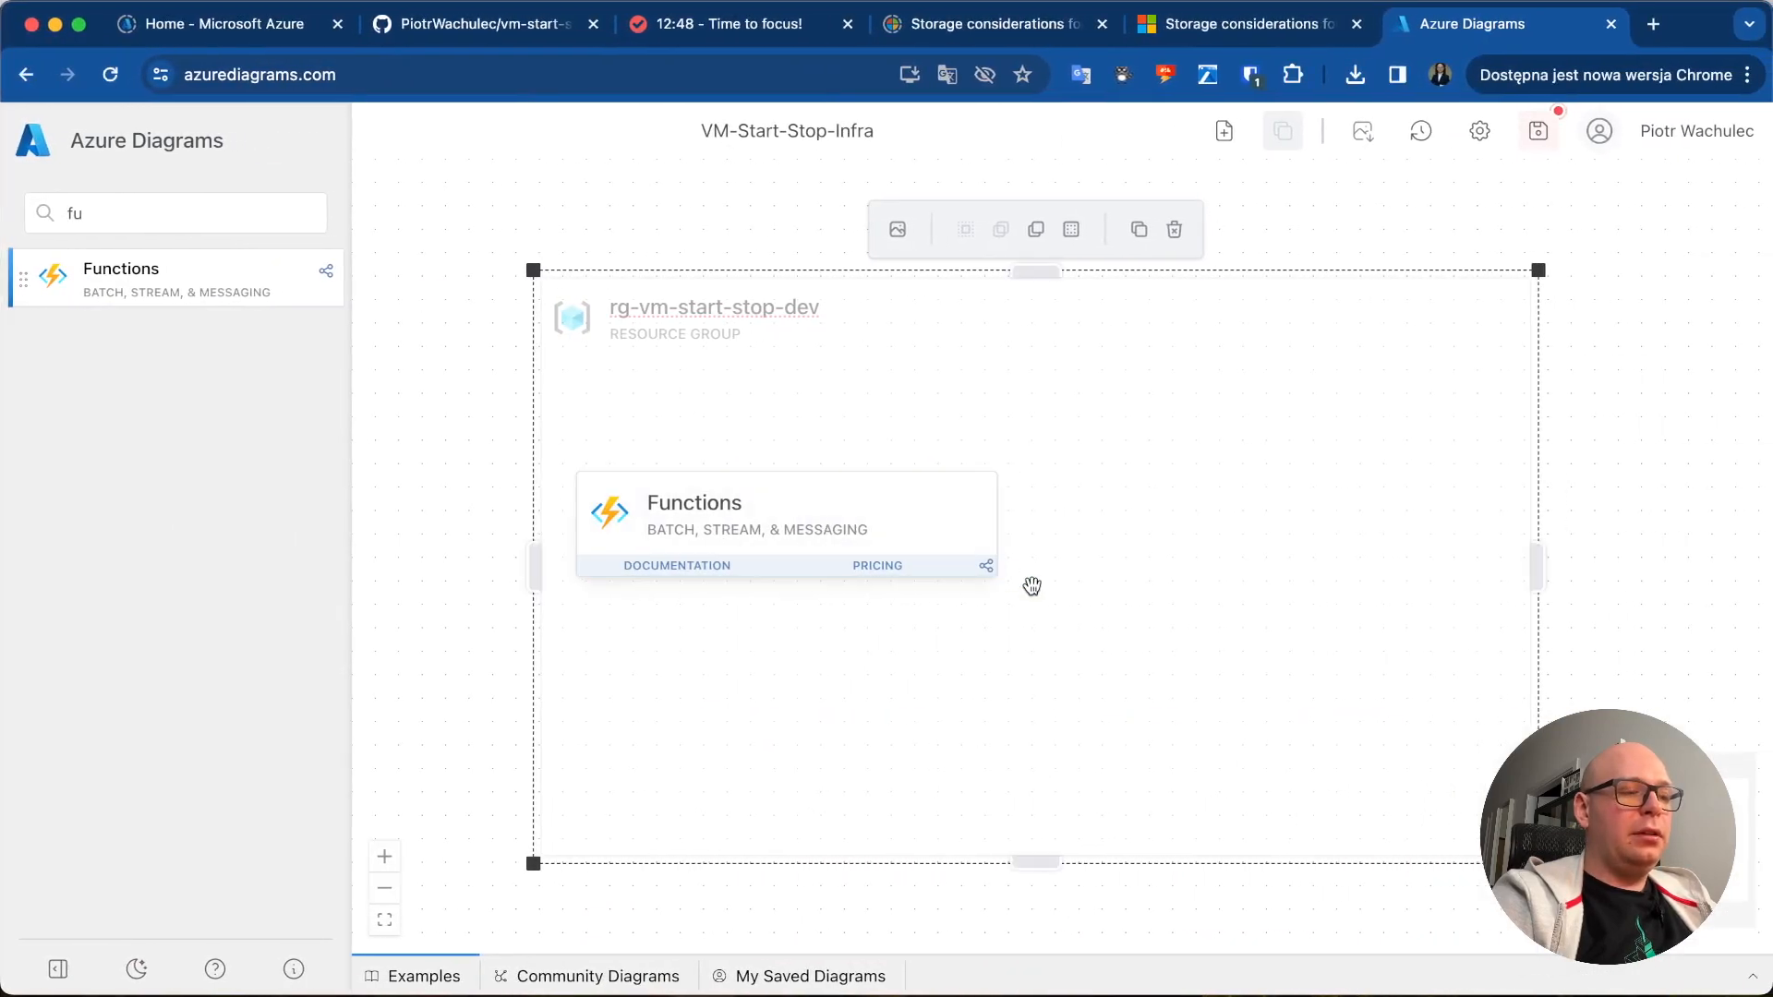
- Move the Functions card slightly up and to the right within the resource group box
drag(843, 487, 892, 472)
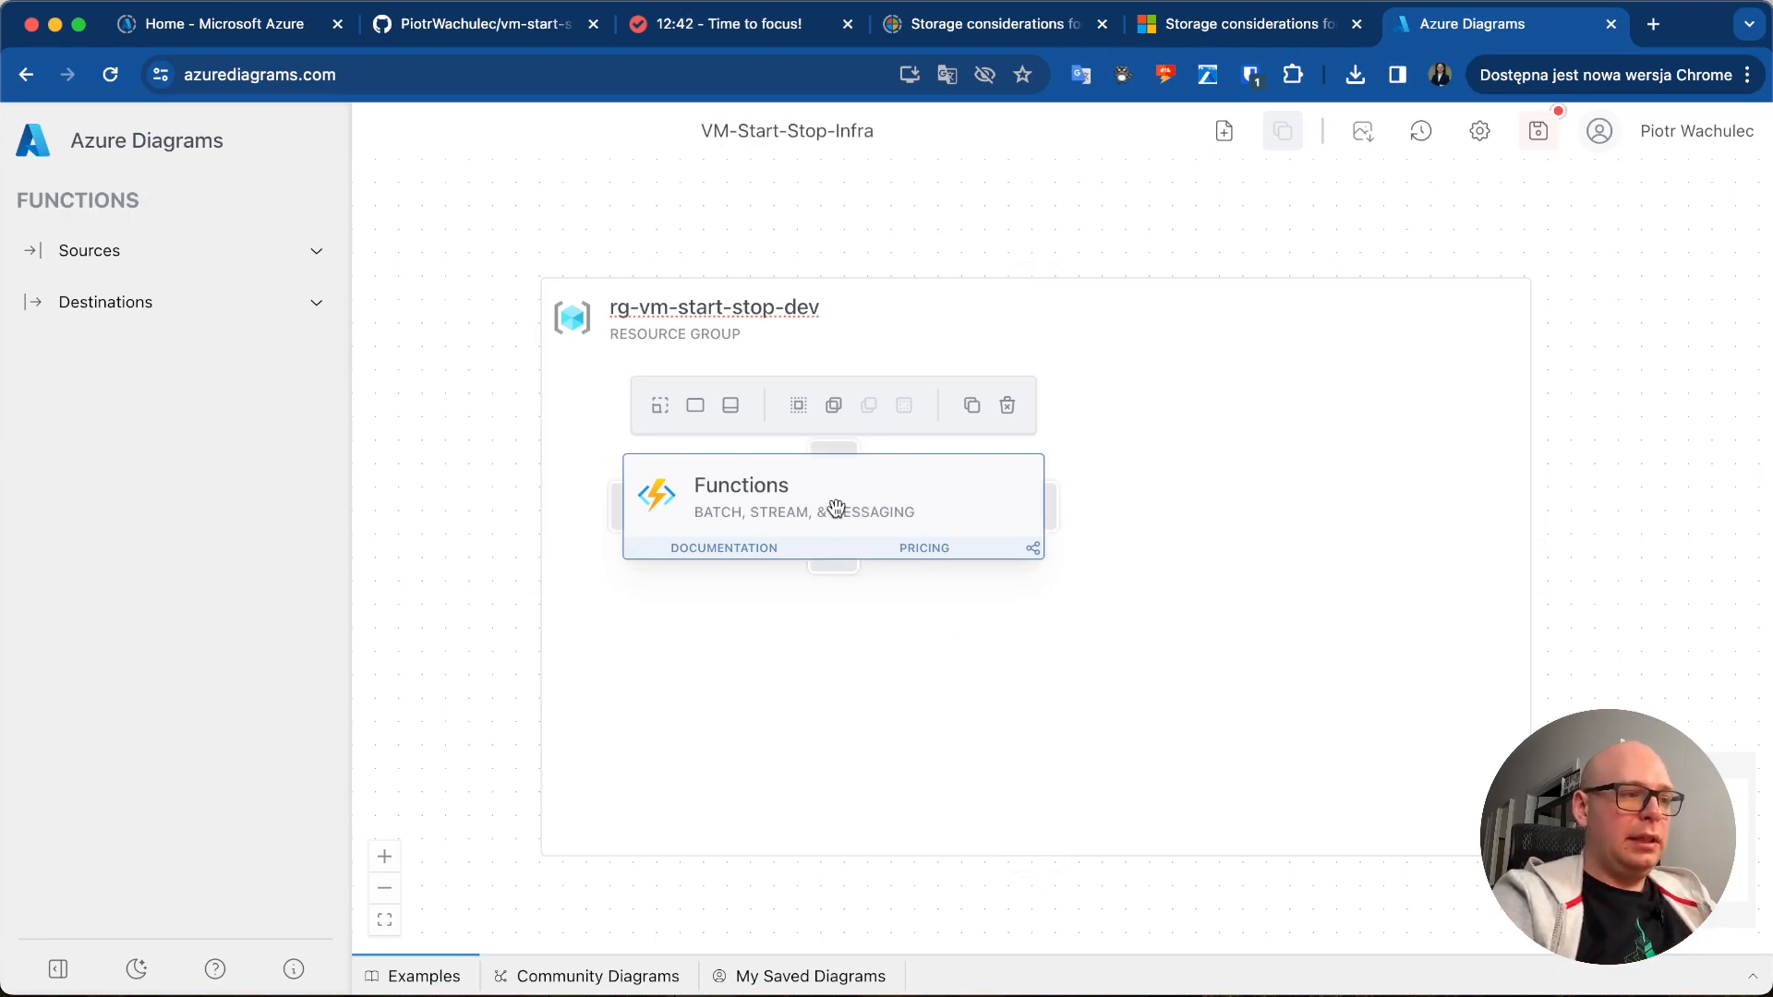
key(ctrl+Left)
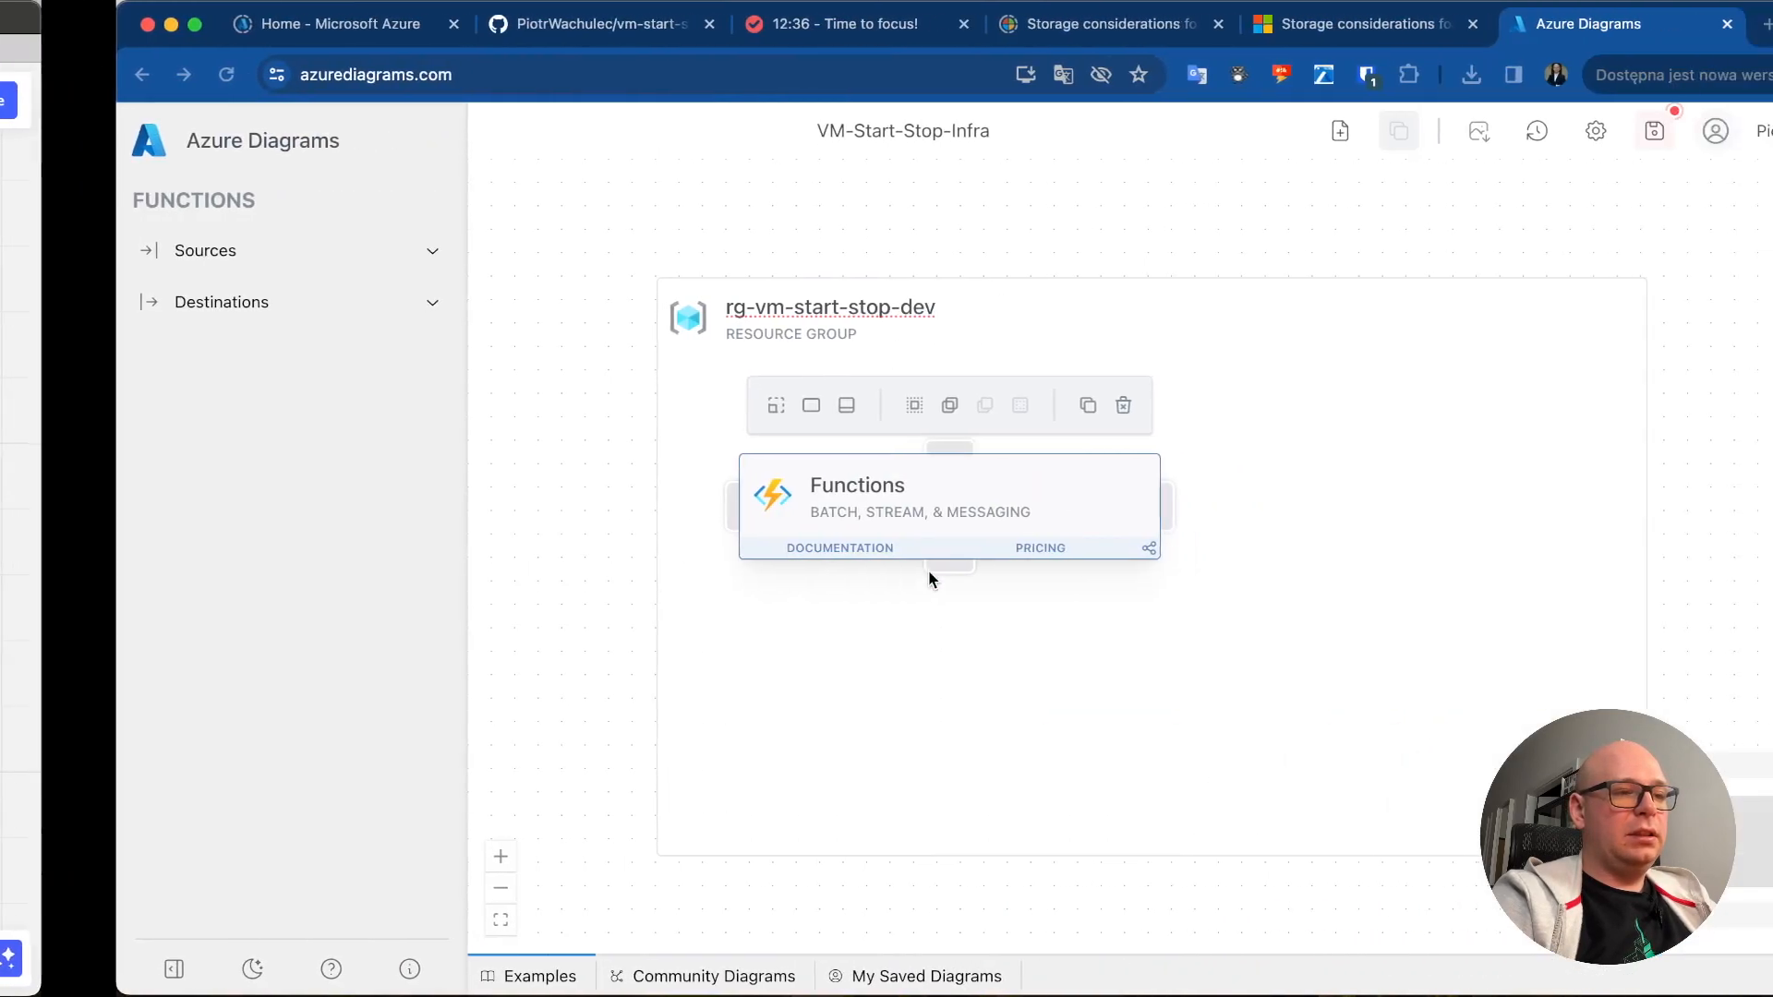
click(917, 601)
click(938, 494)
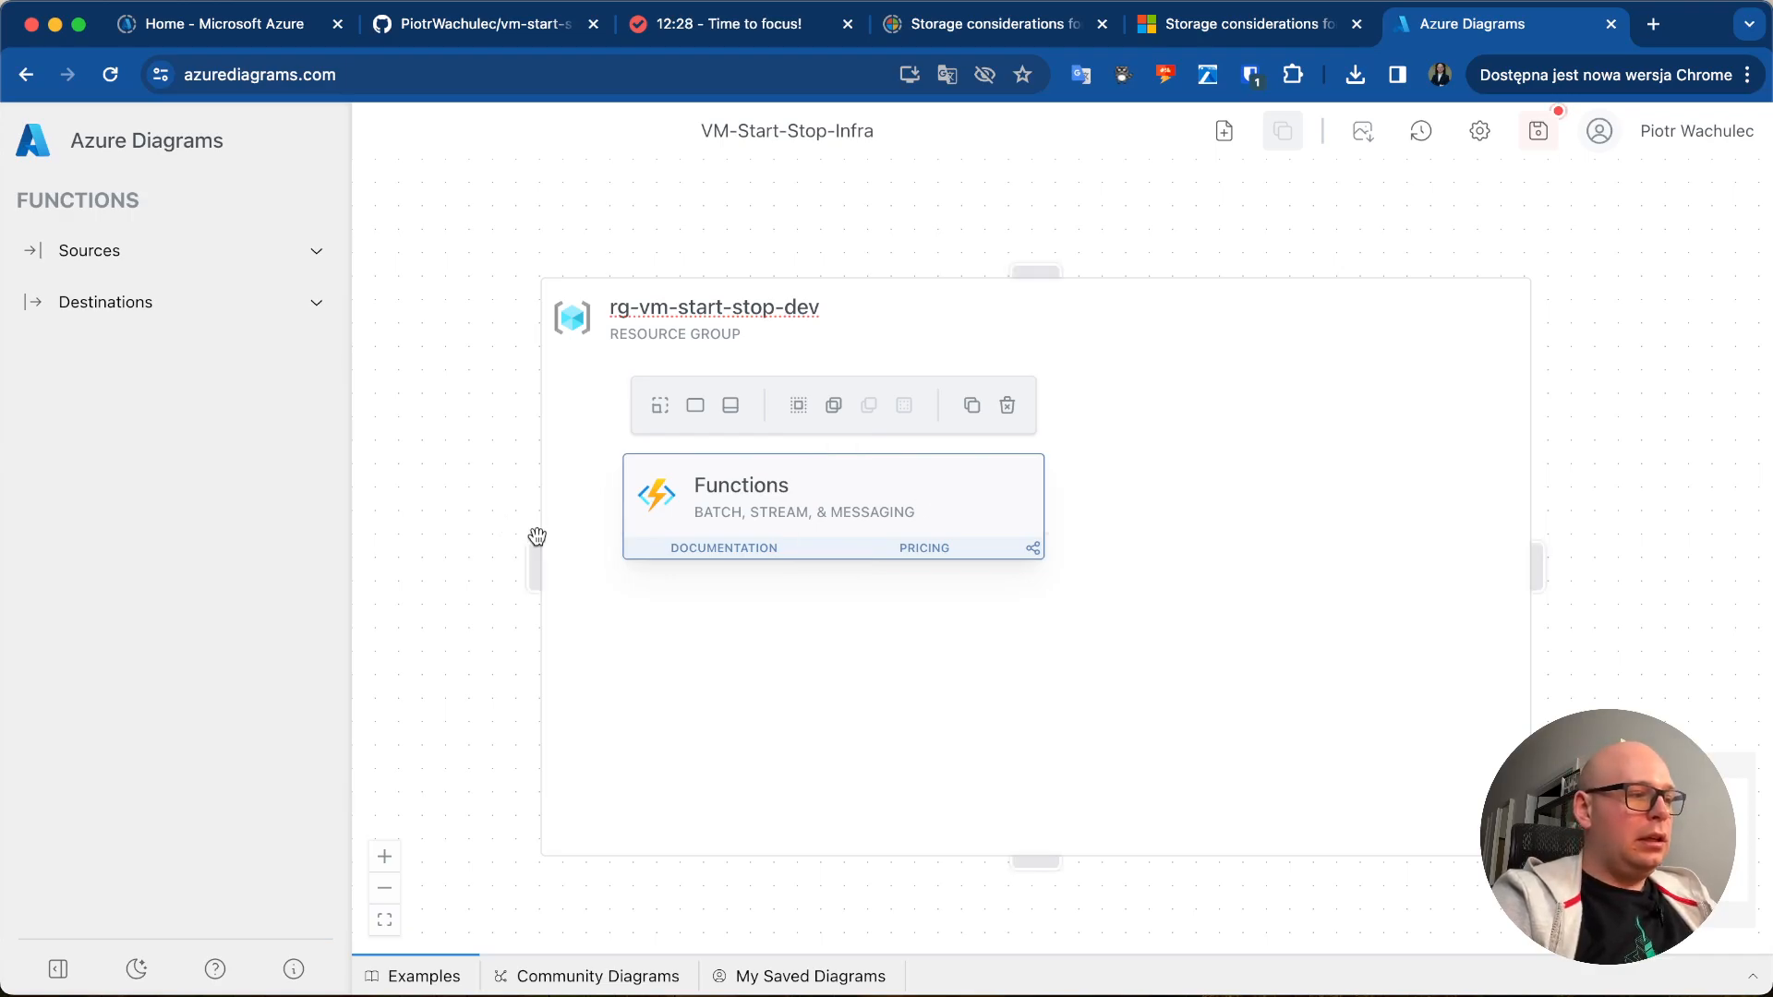
- Enlarge the rg-vm-start-stop-dev box by stretching its upper-left corner outward
click(548, 481)
drag(533, 269, 433, 241)
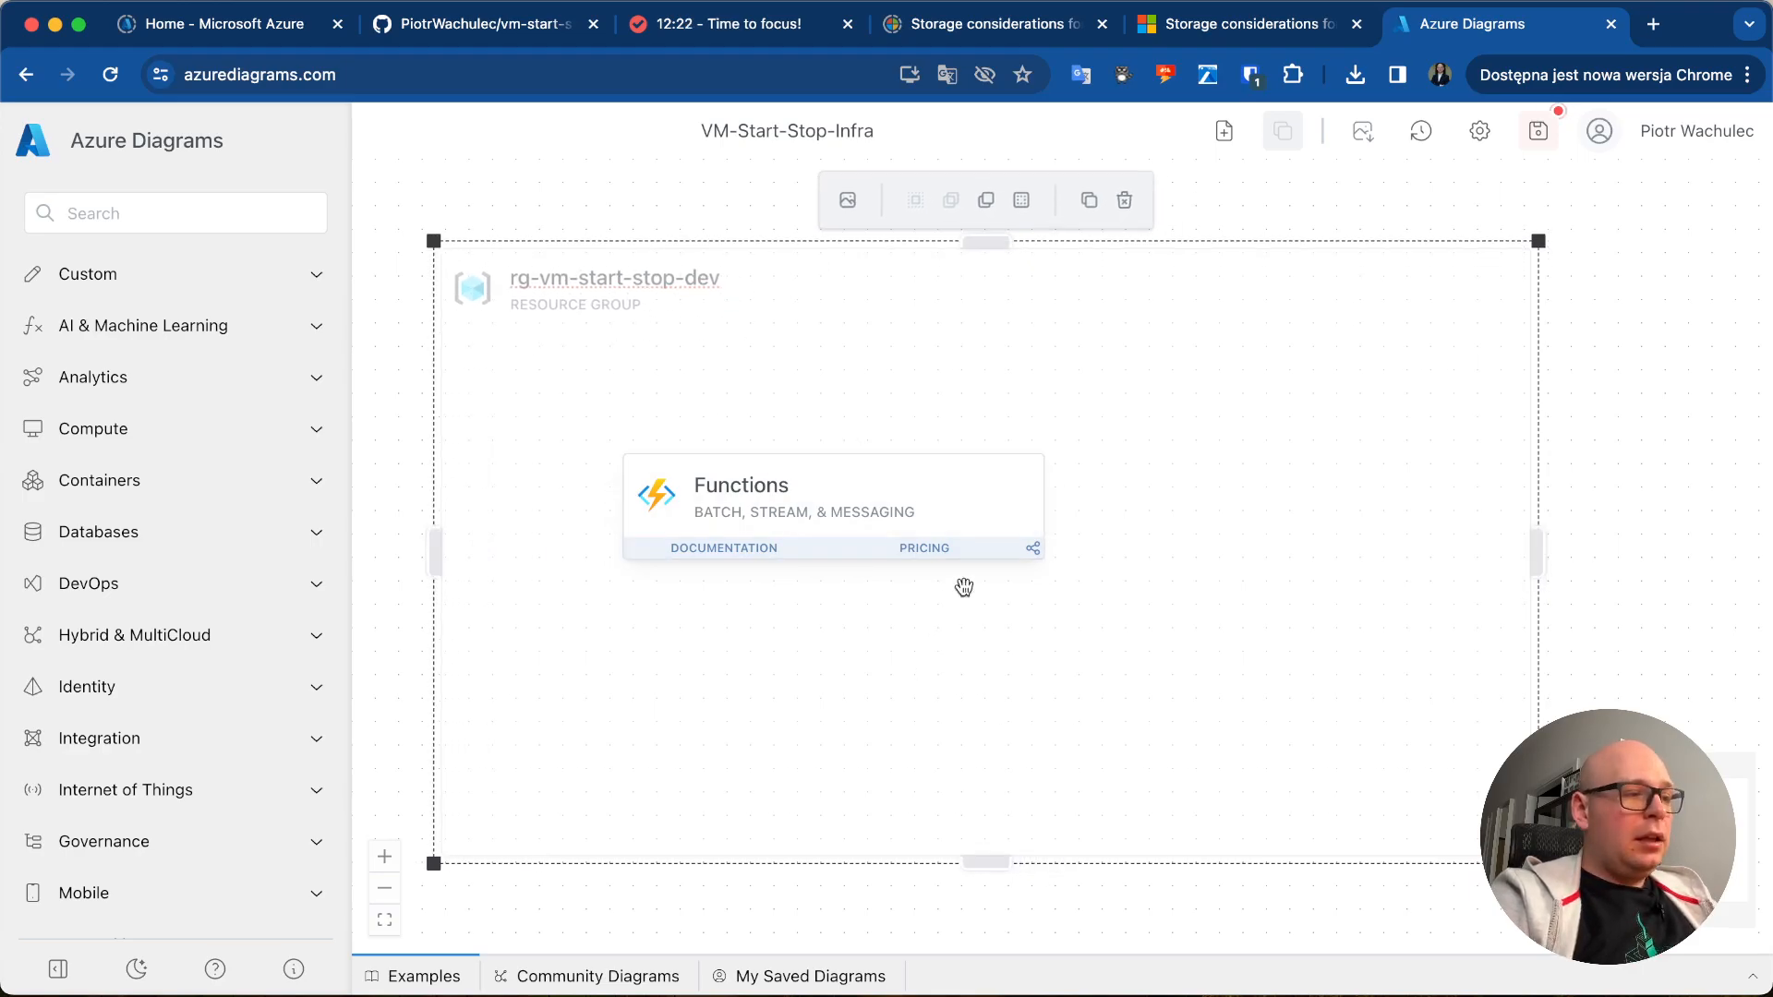
click(1624, 404)
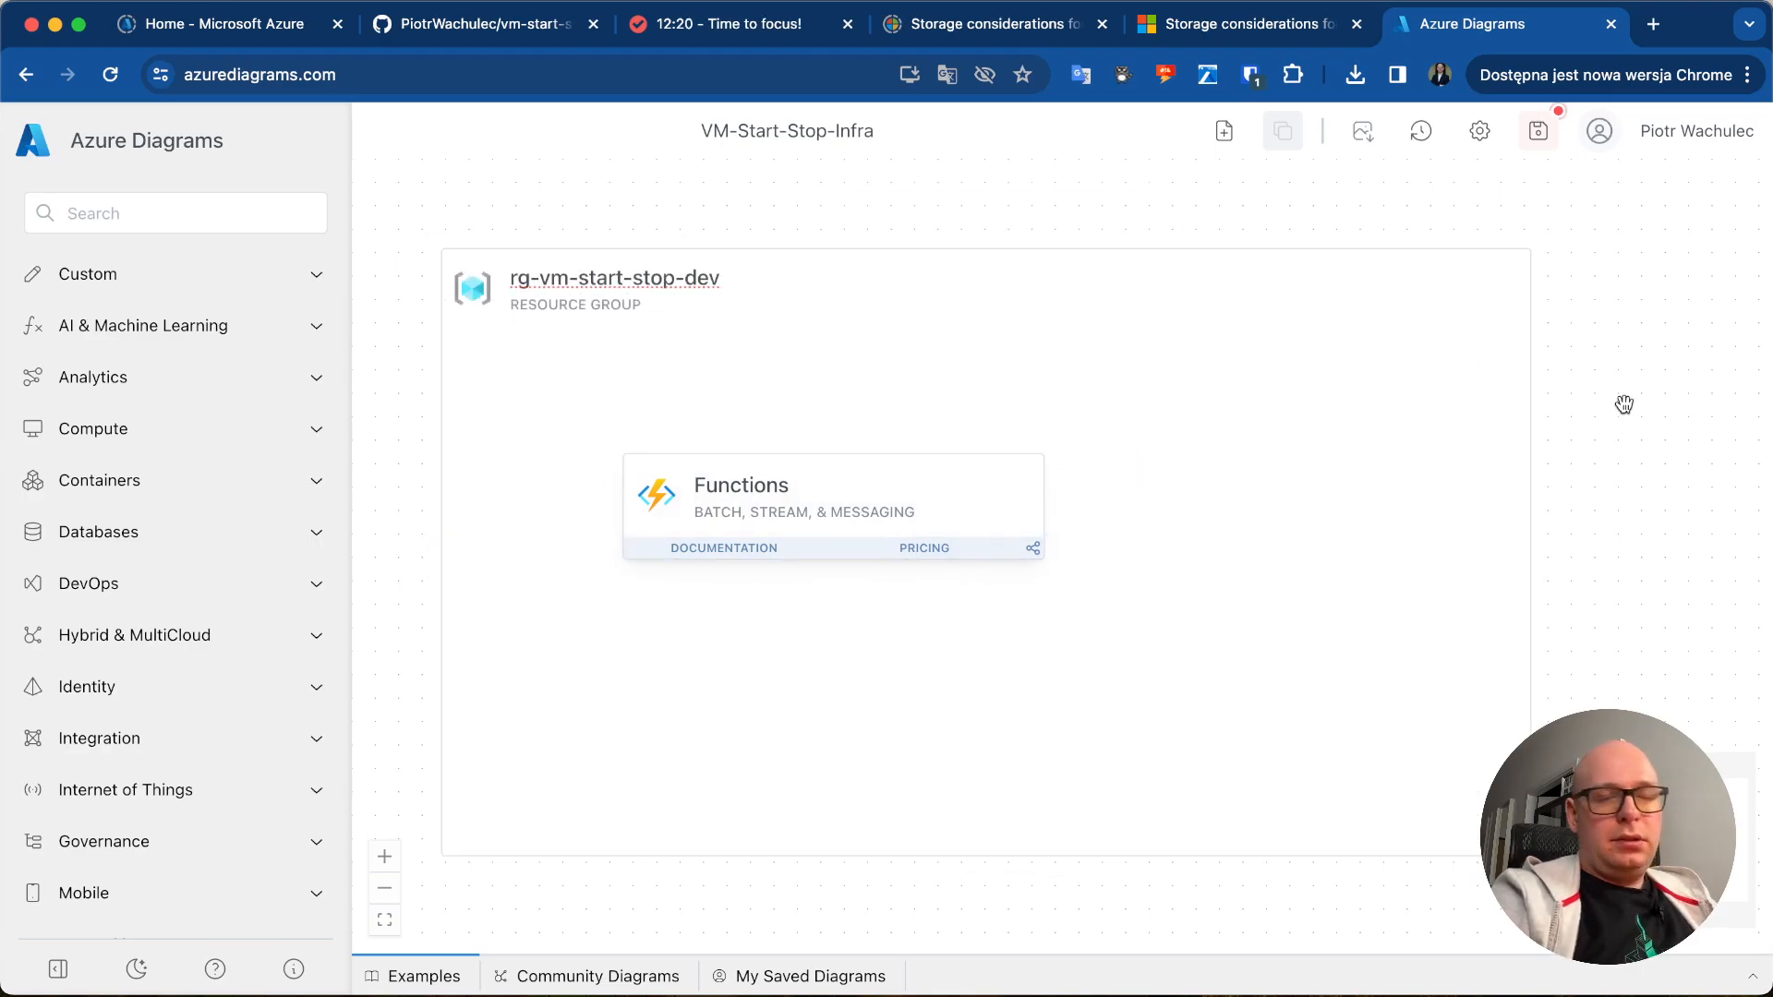
- Reposition the Functions card slightly lower and further left inside the resource group box
mouse_move(1530, 549)
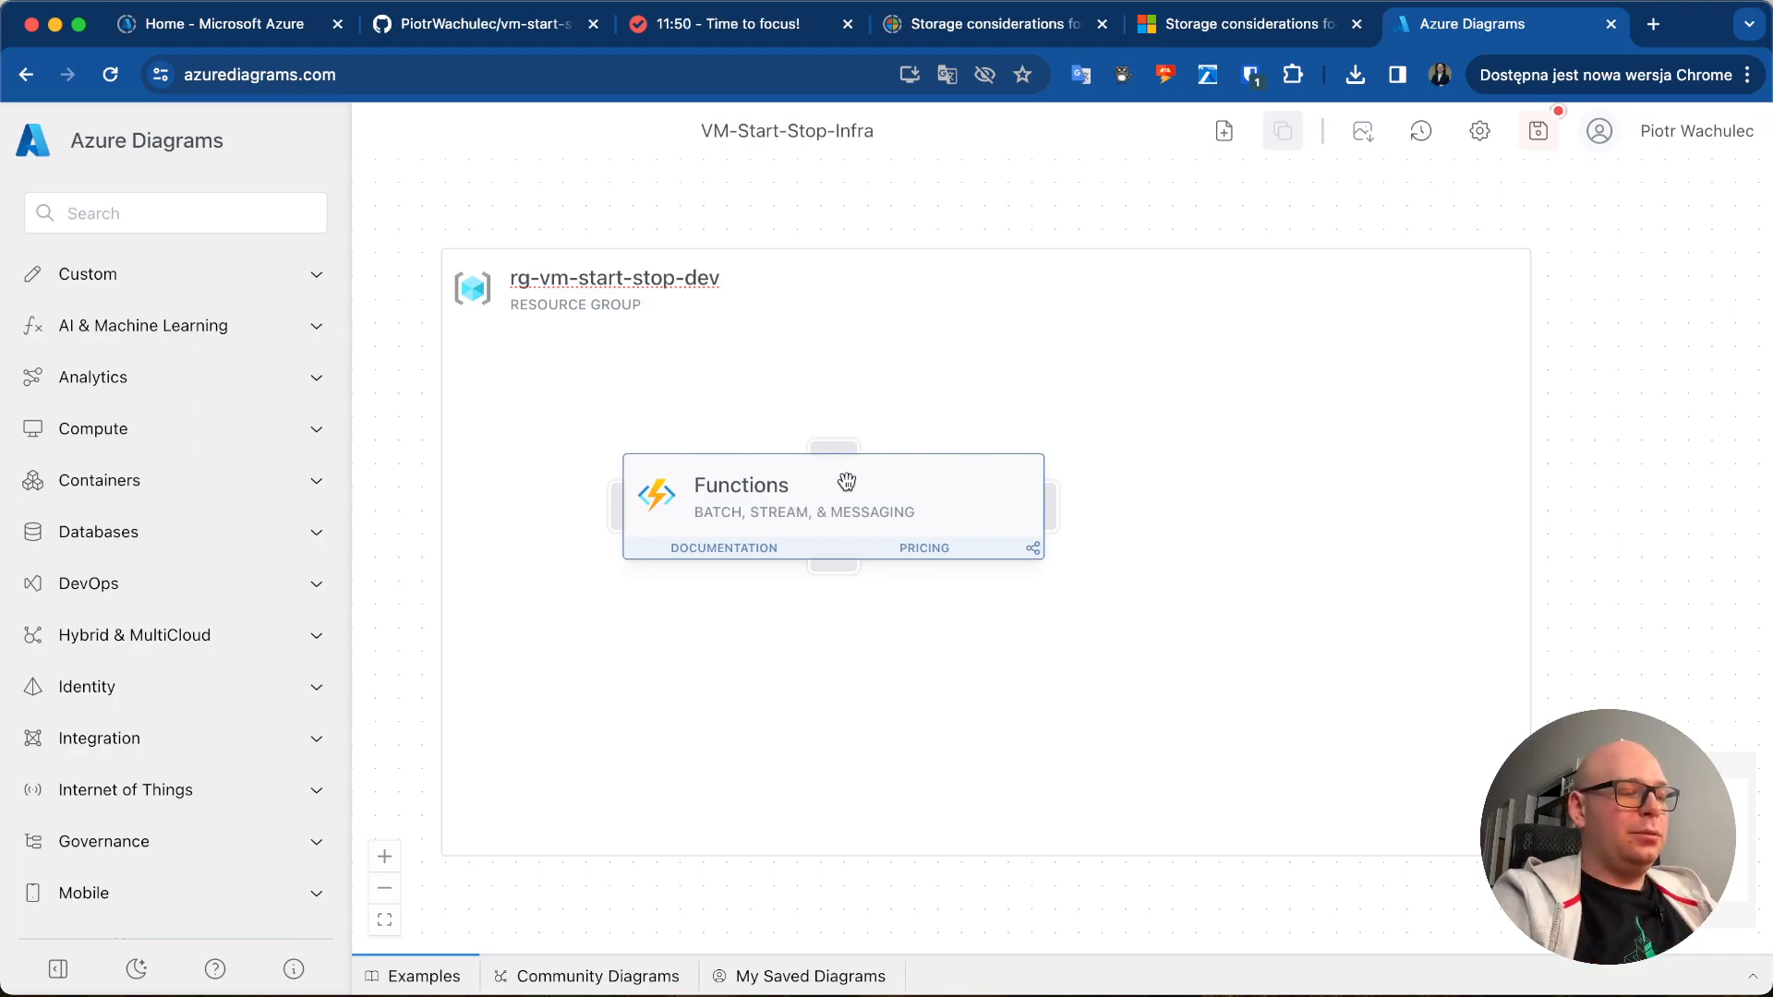
drag(847, 484, 761, 481)
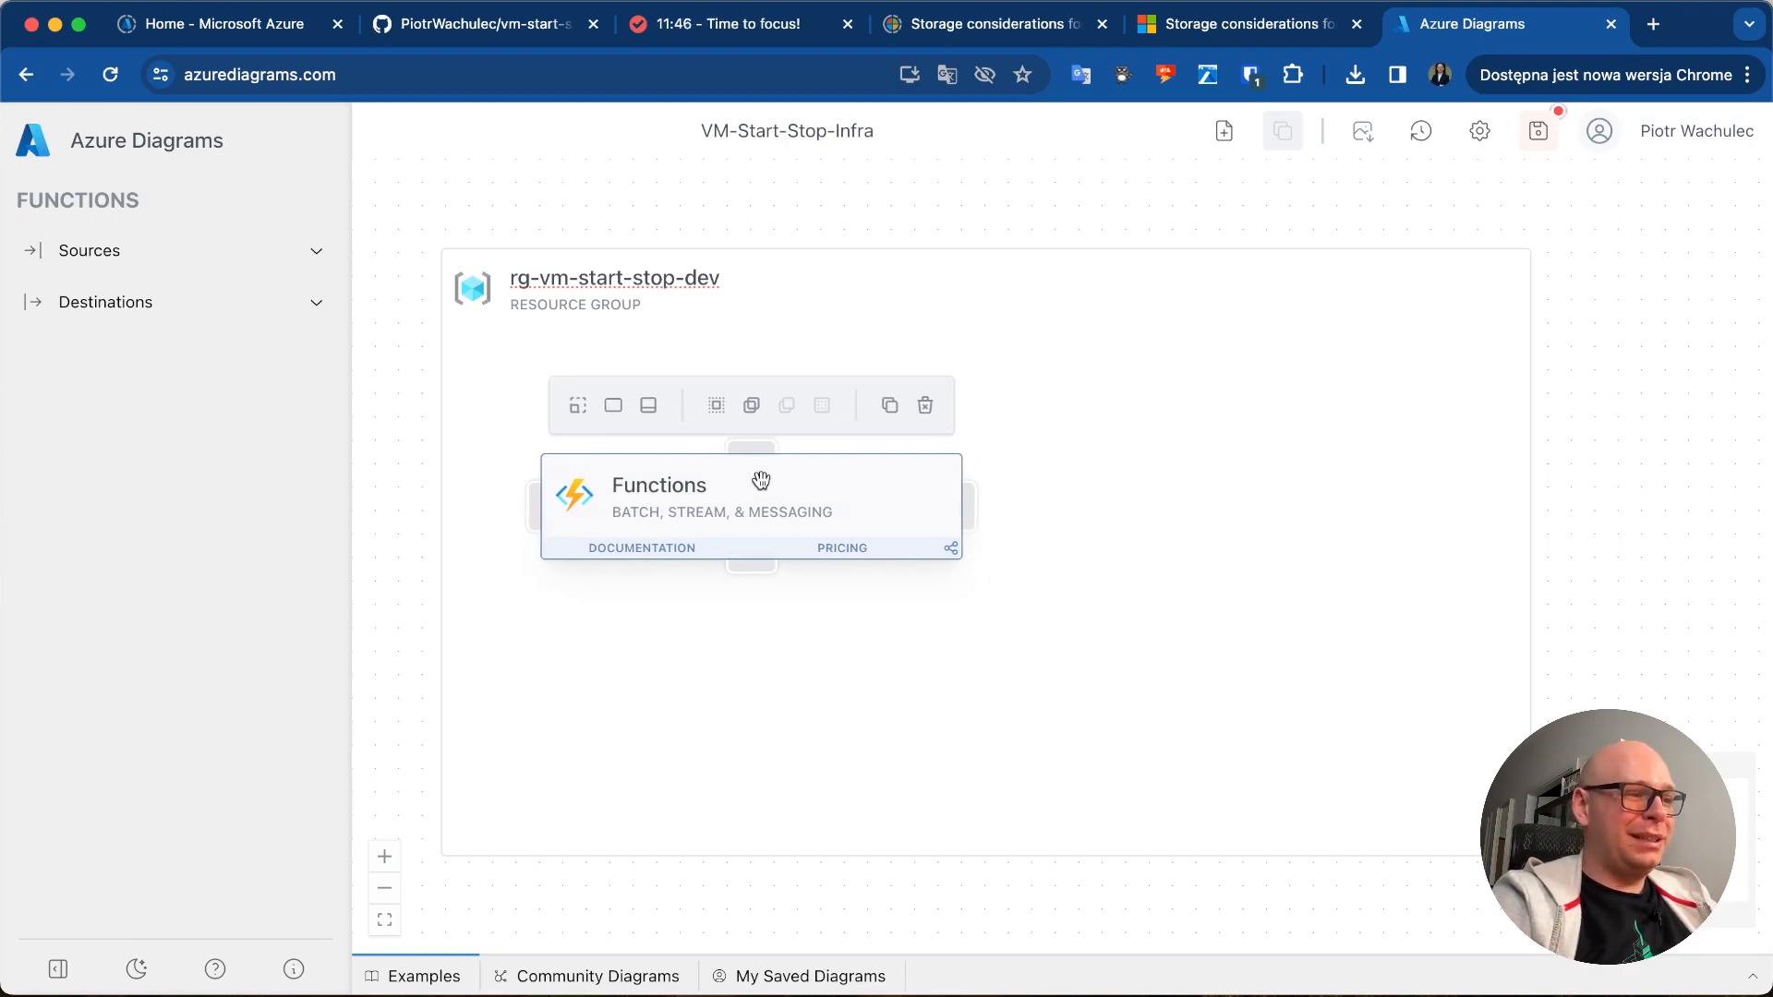
drag(760, 480, 783, 548)
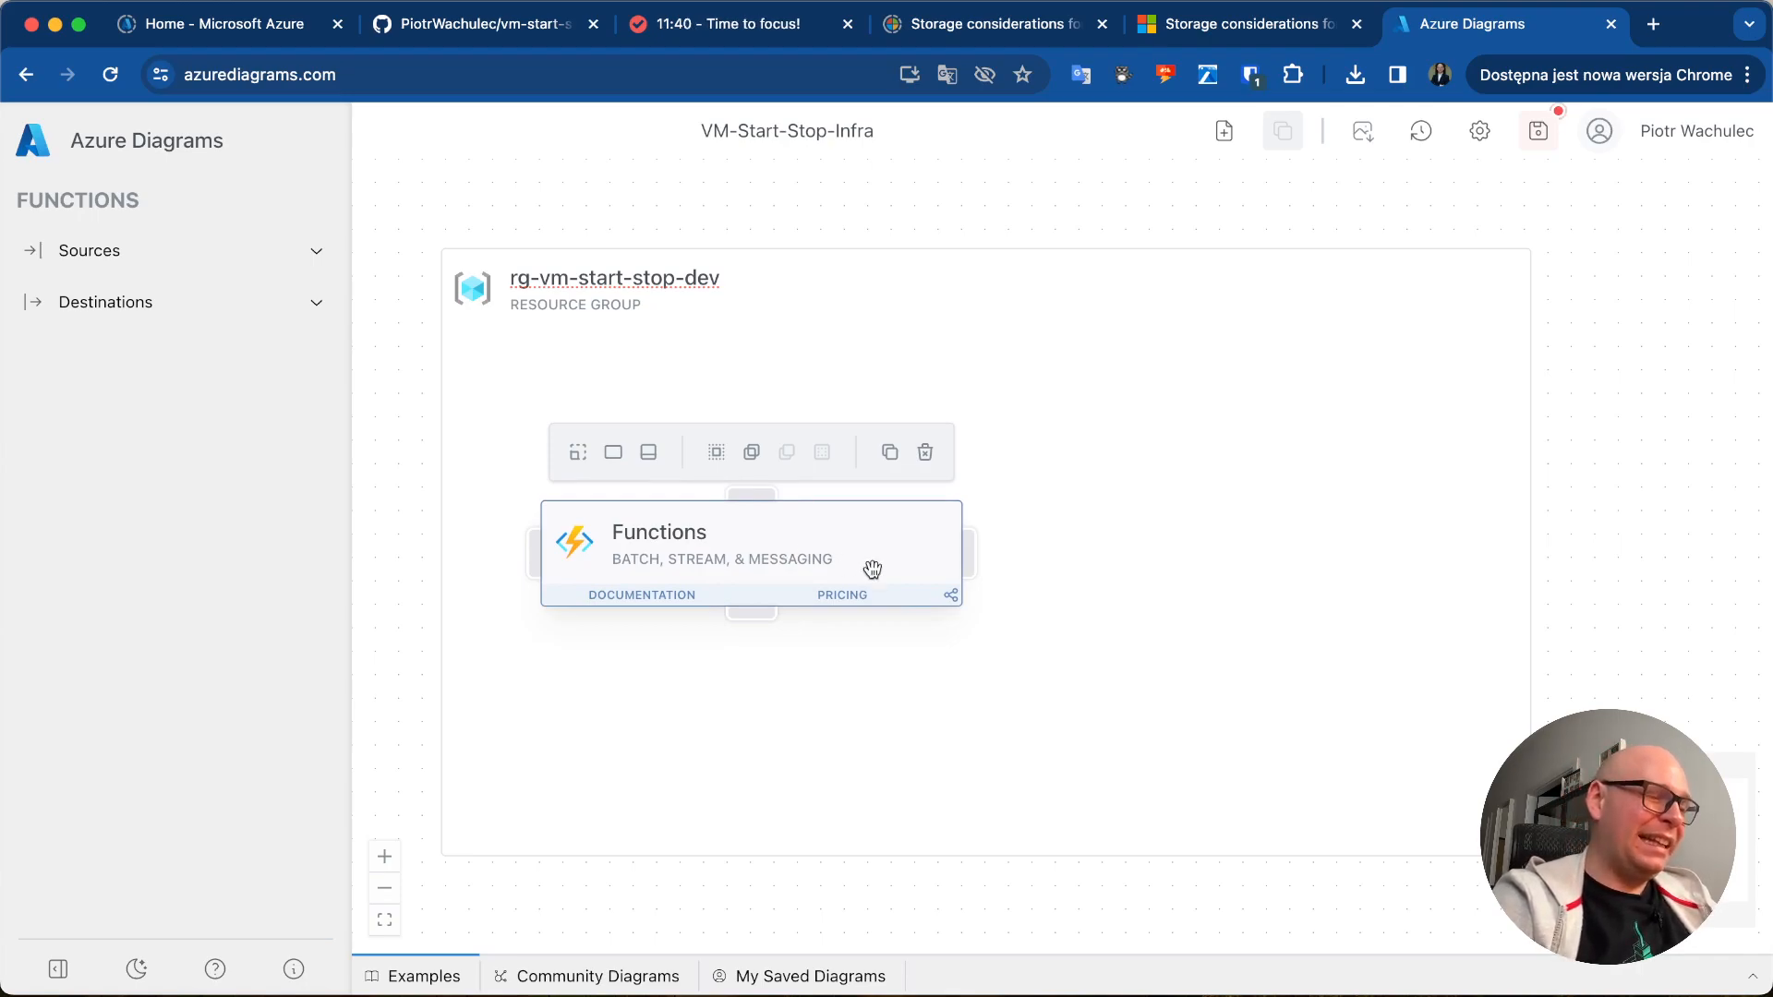
drag(807, 526, 835, 514)
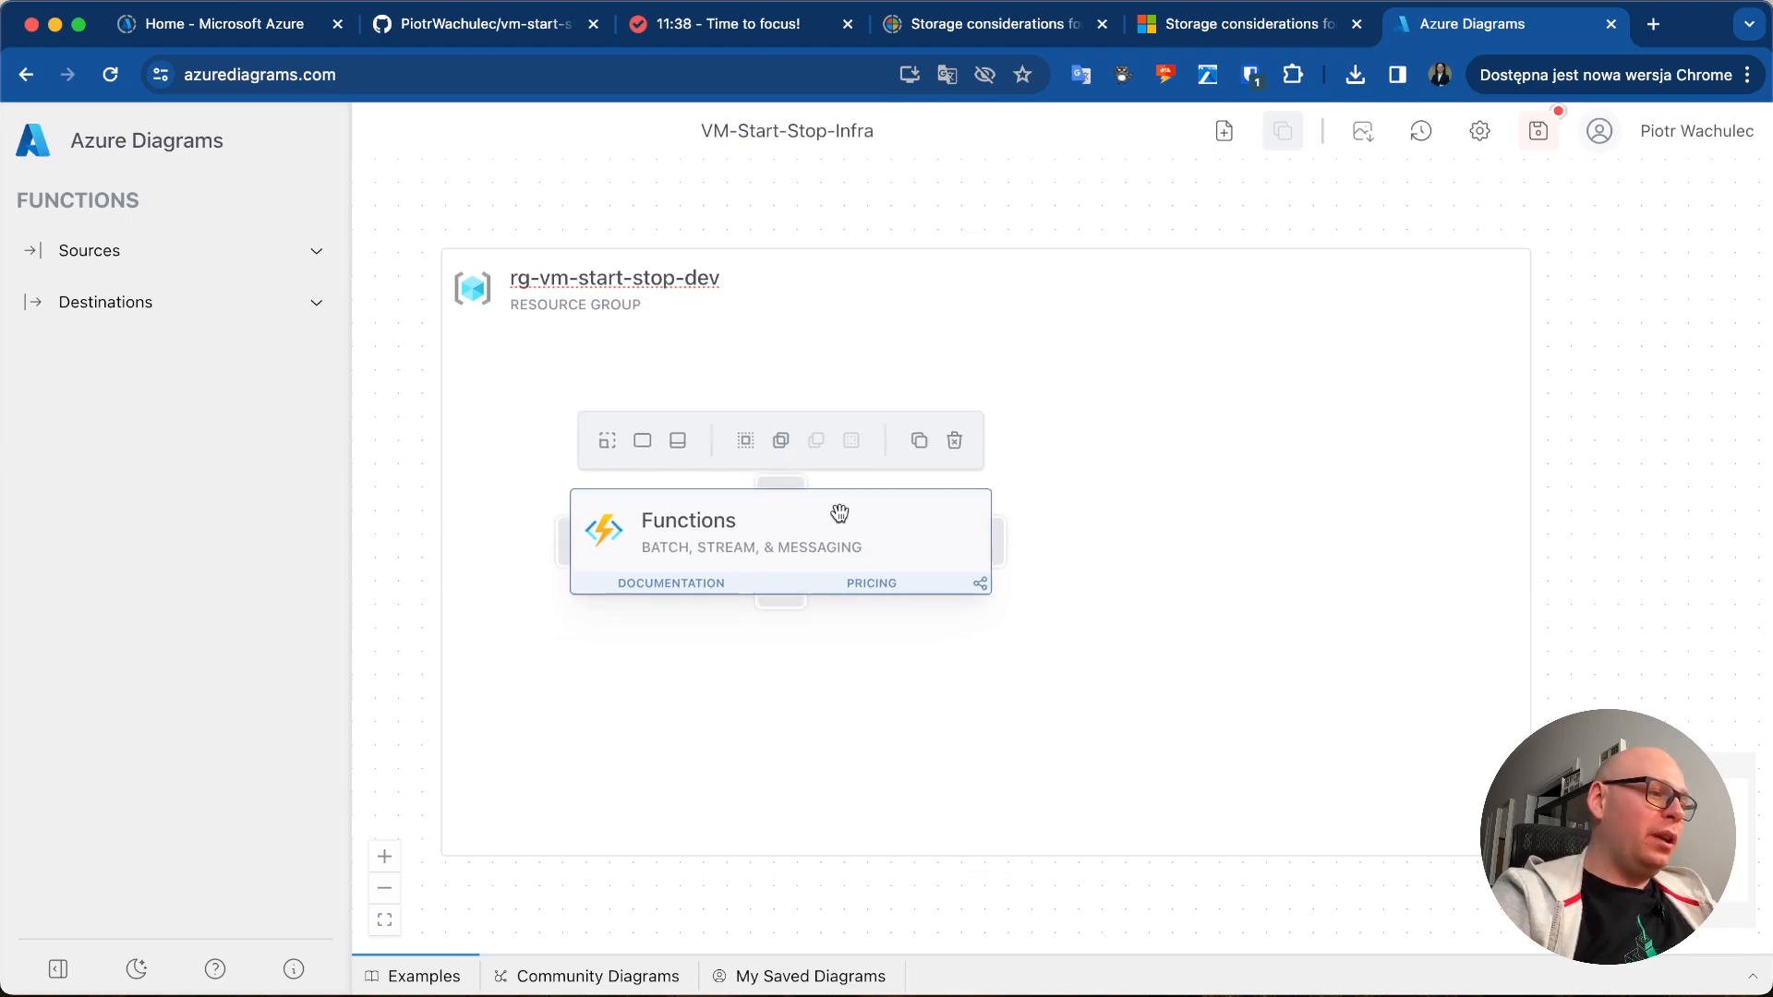
- Find the Azure Storage component by searching for "sto" and place it below the Functions card
click(831, 668)
click(128, 213)
text(sto)
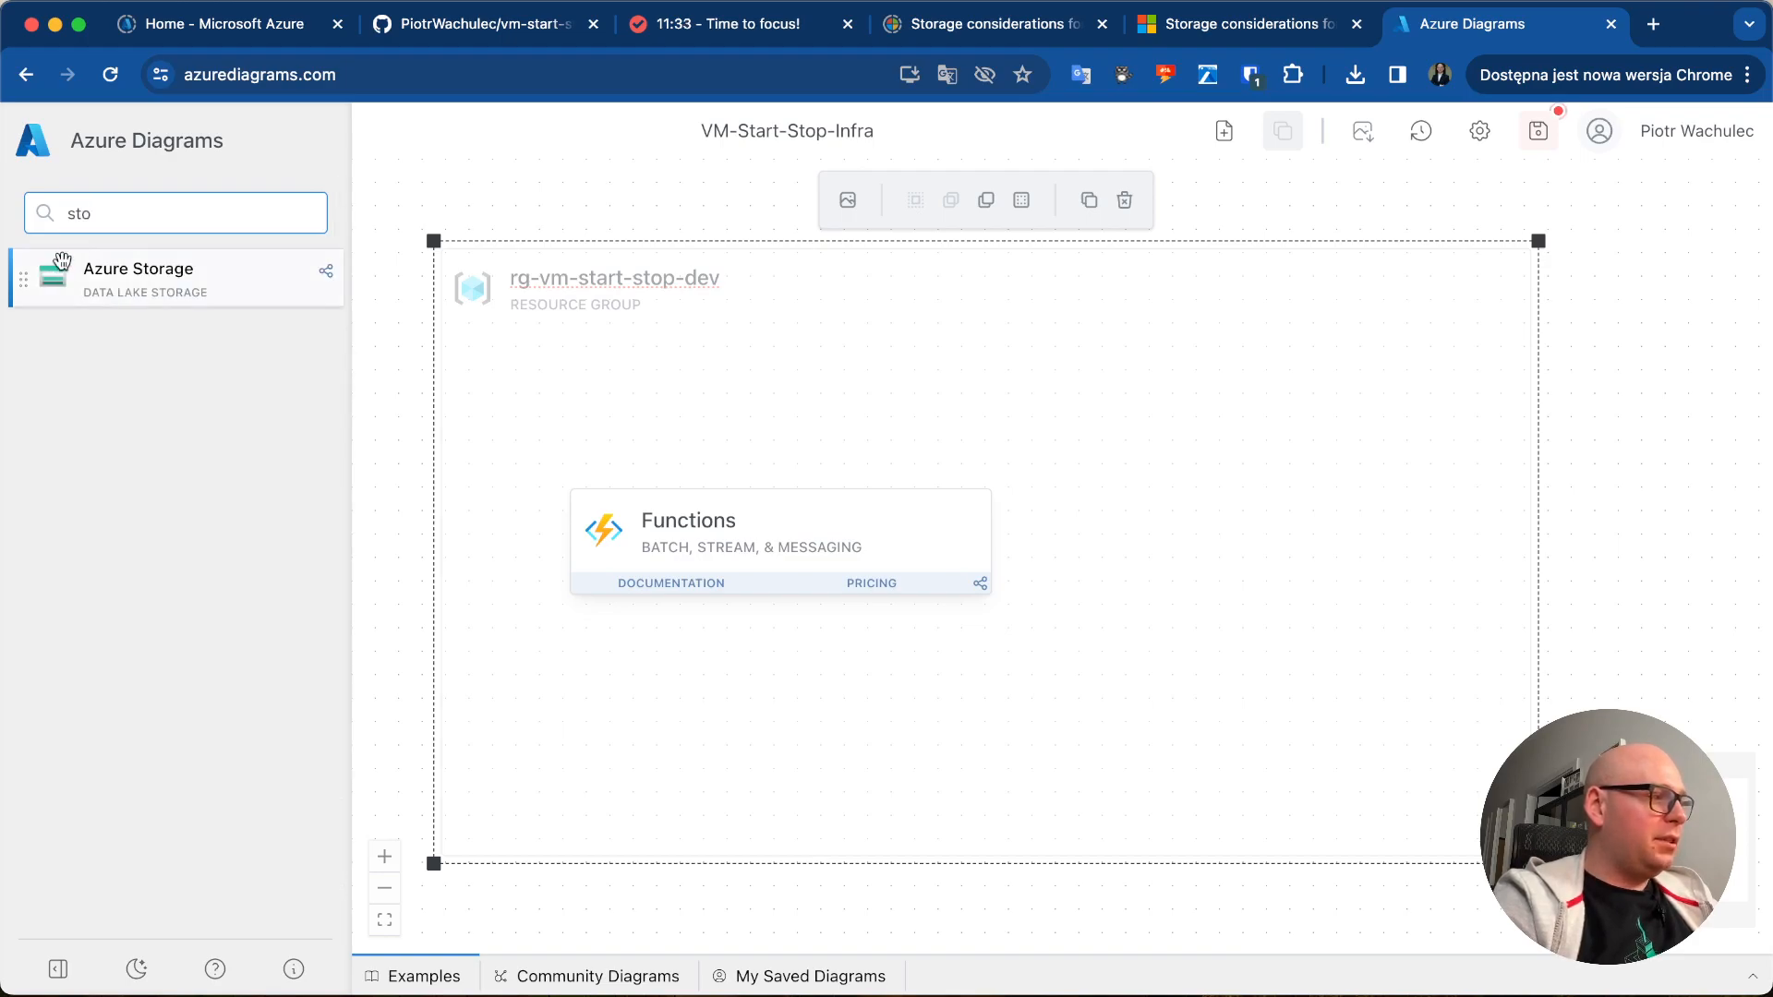
drag(61, 260, 790, 731)
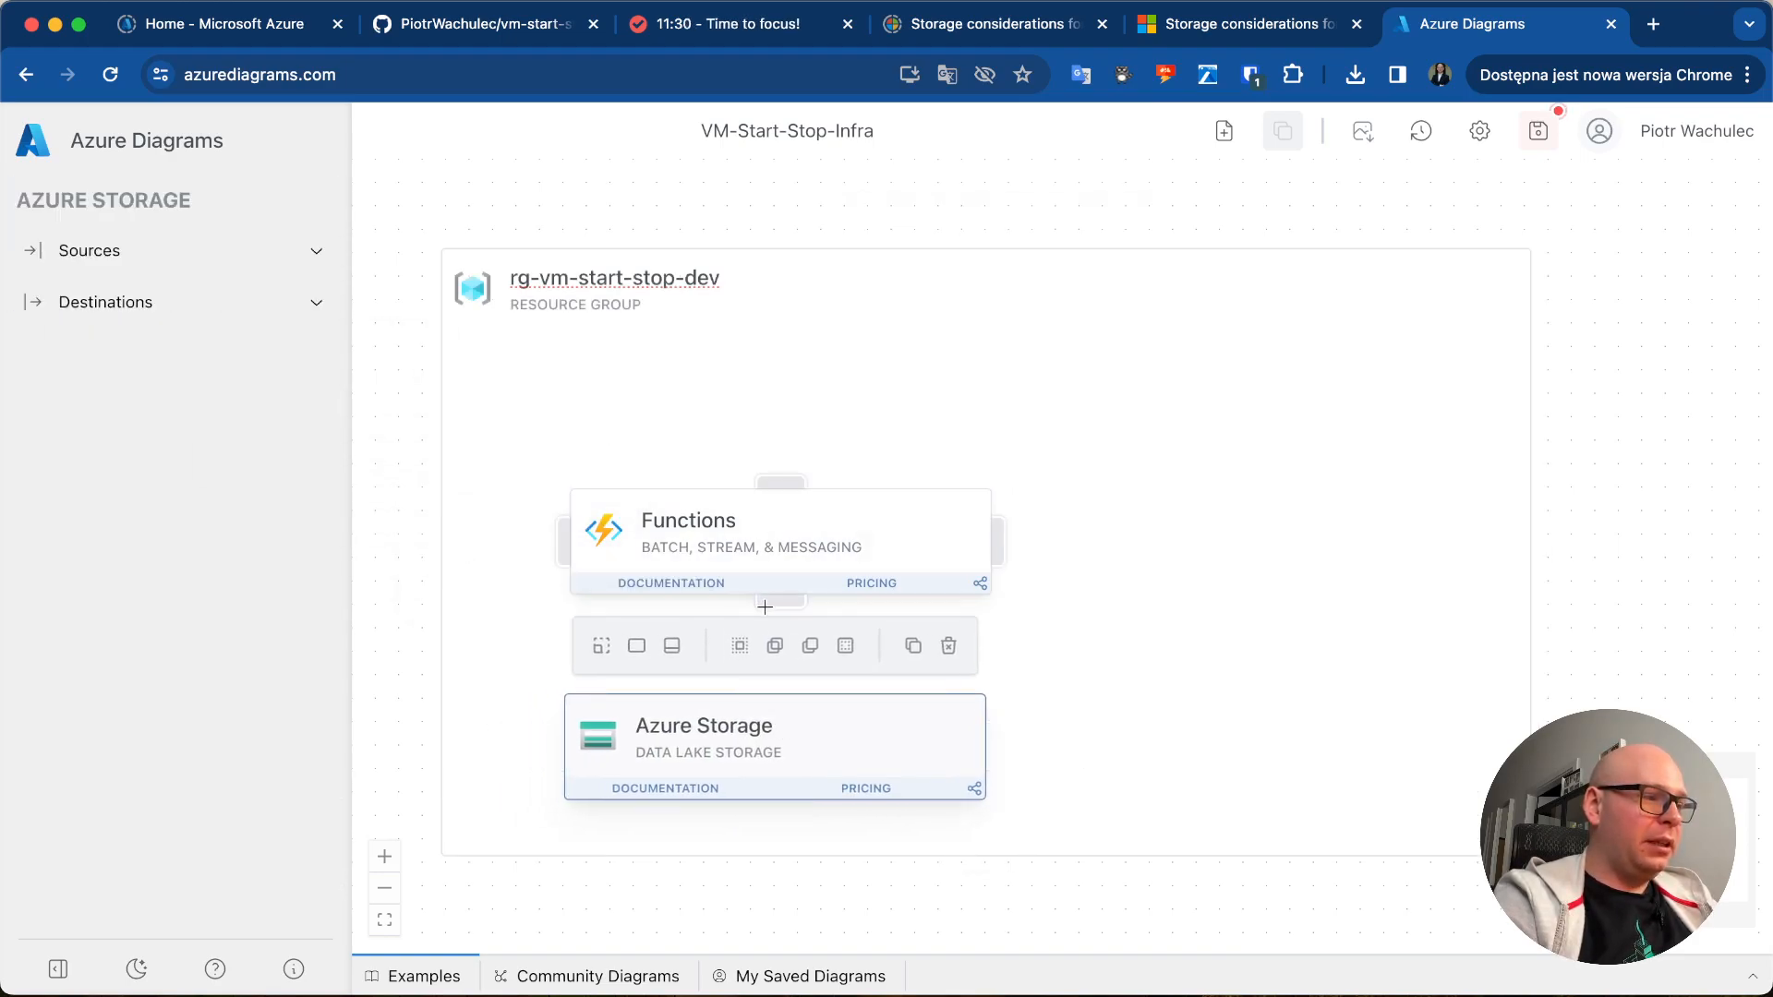
- Connect the bottom of Functions to the top of Azure Storage and move the Functions card up to widen the gap
drag(768, 602, 773, 688)
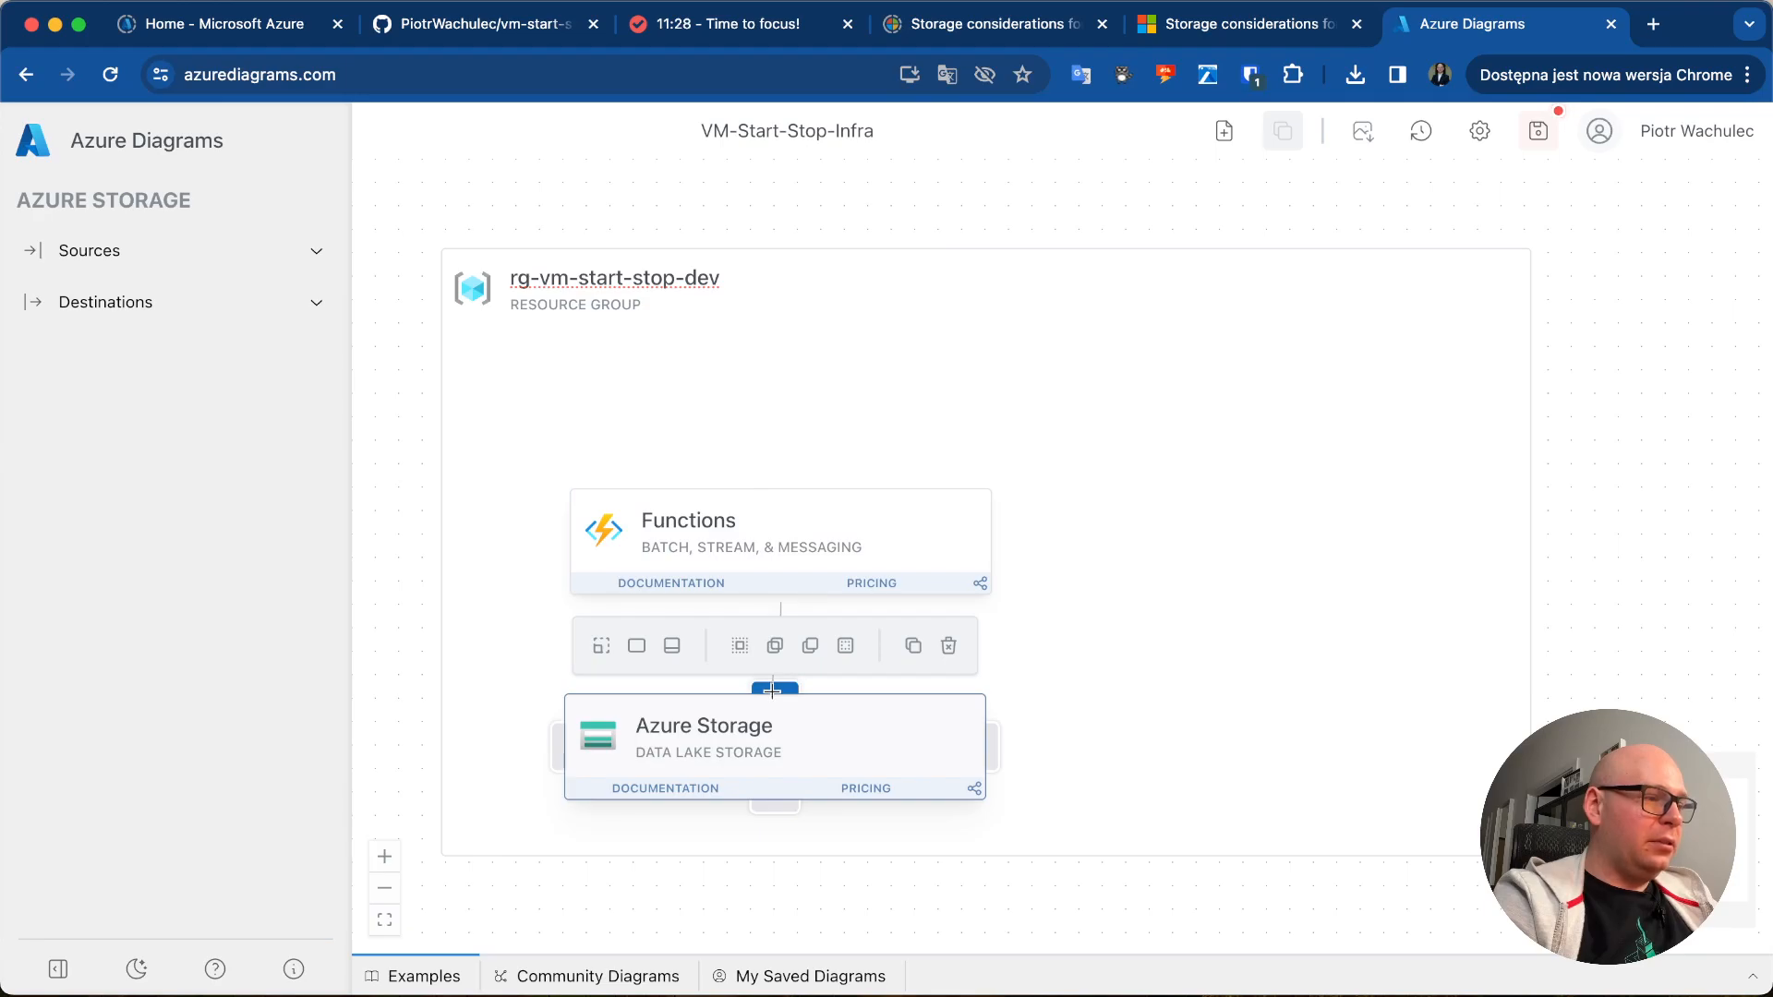
click(1087, 703)
click(778, 643)
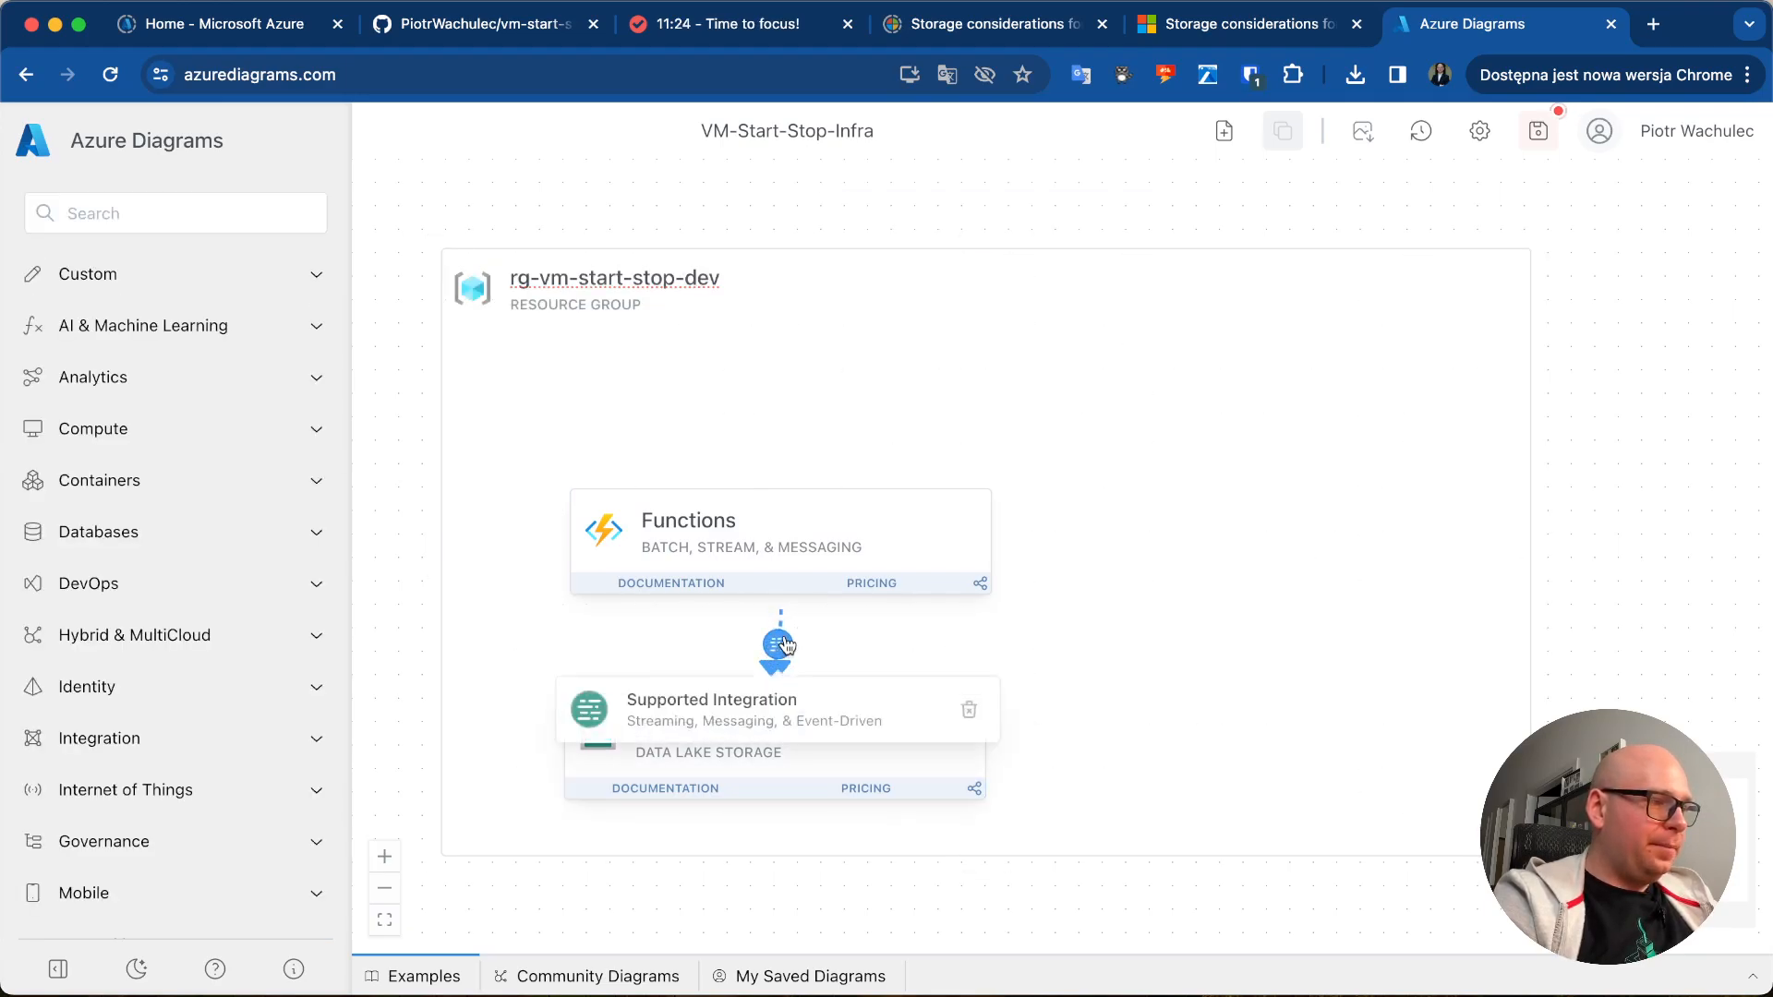
drag(793, 550, 784, 471)
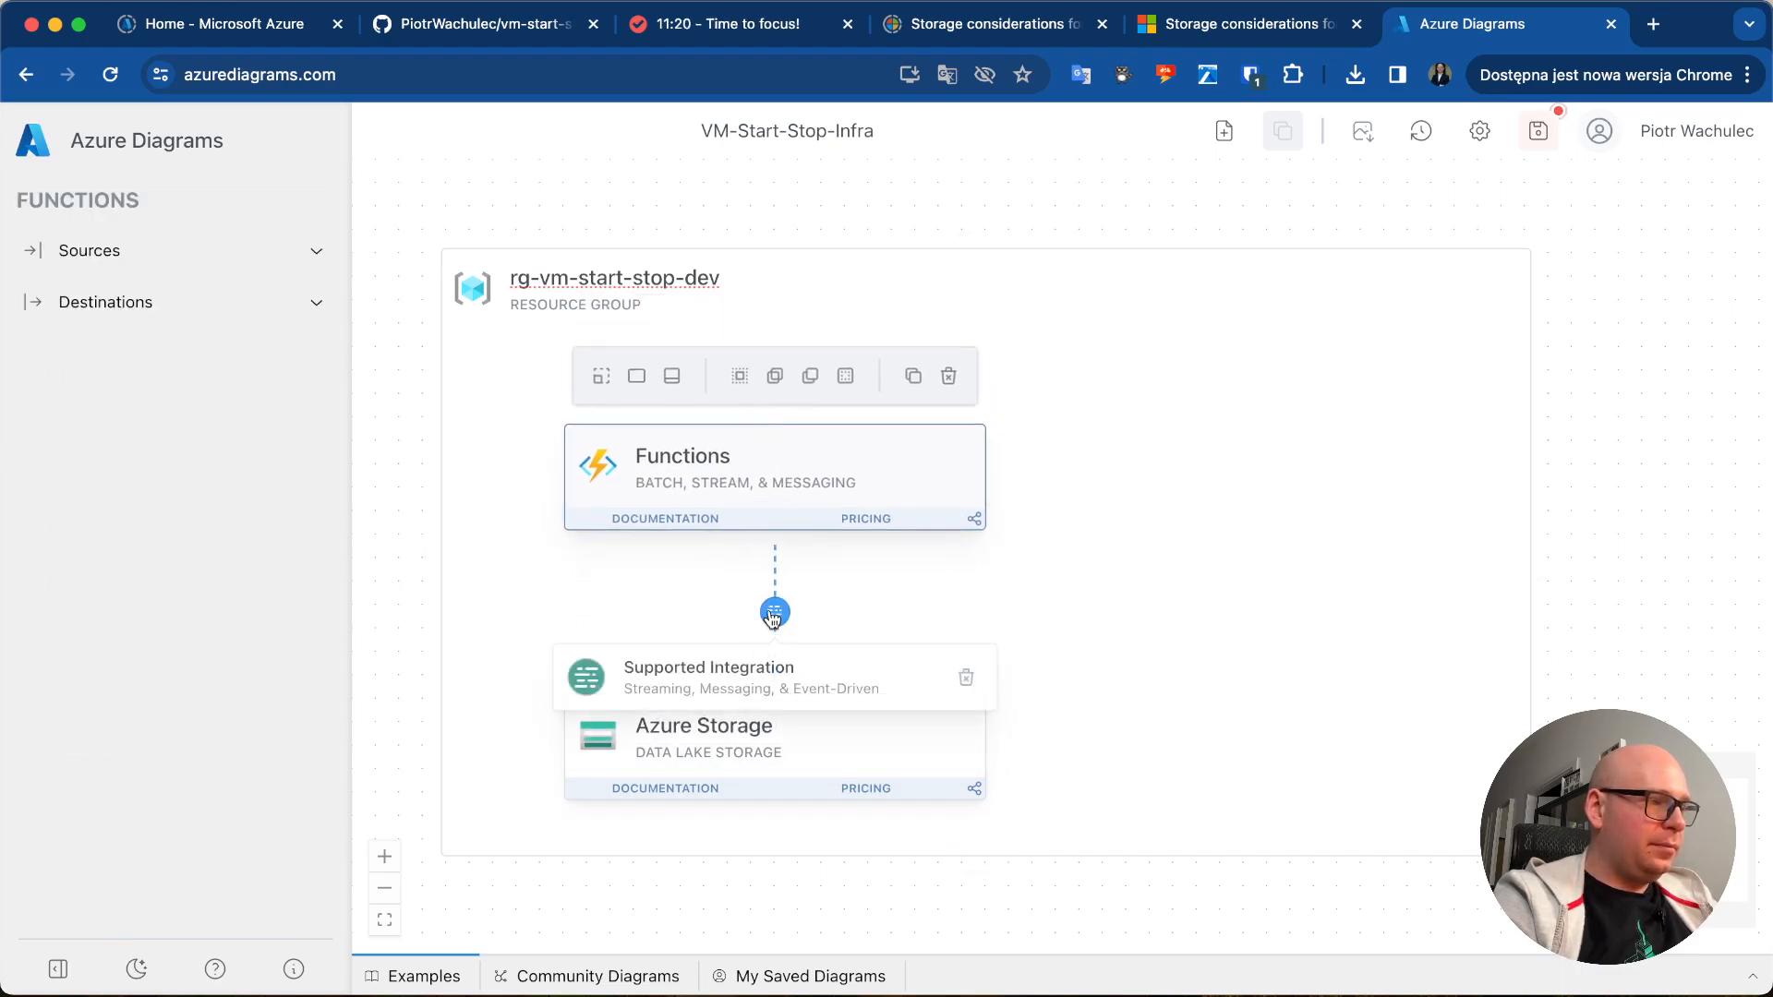
click(774, 616)
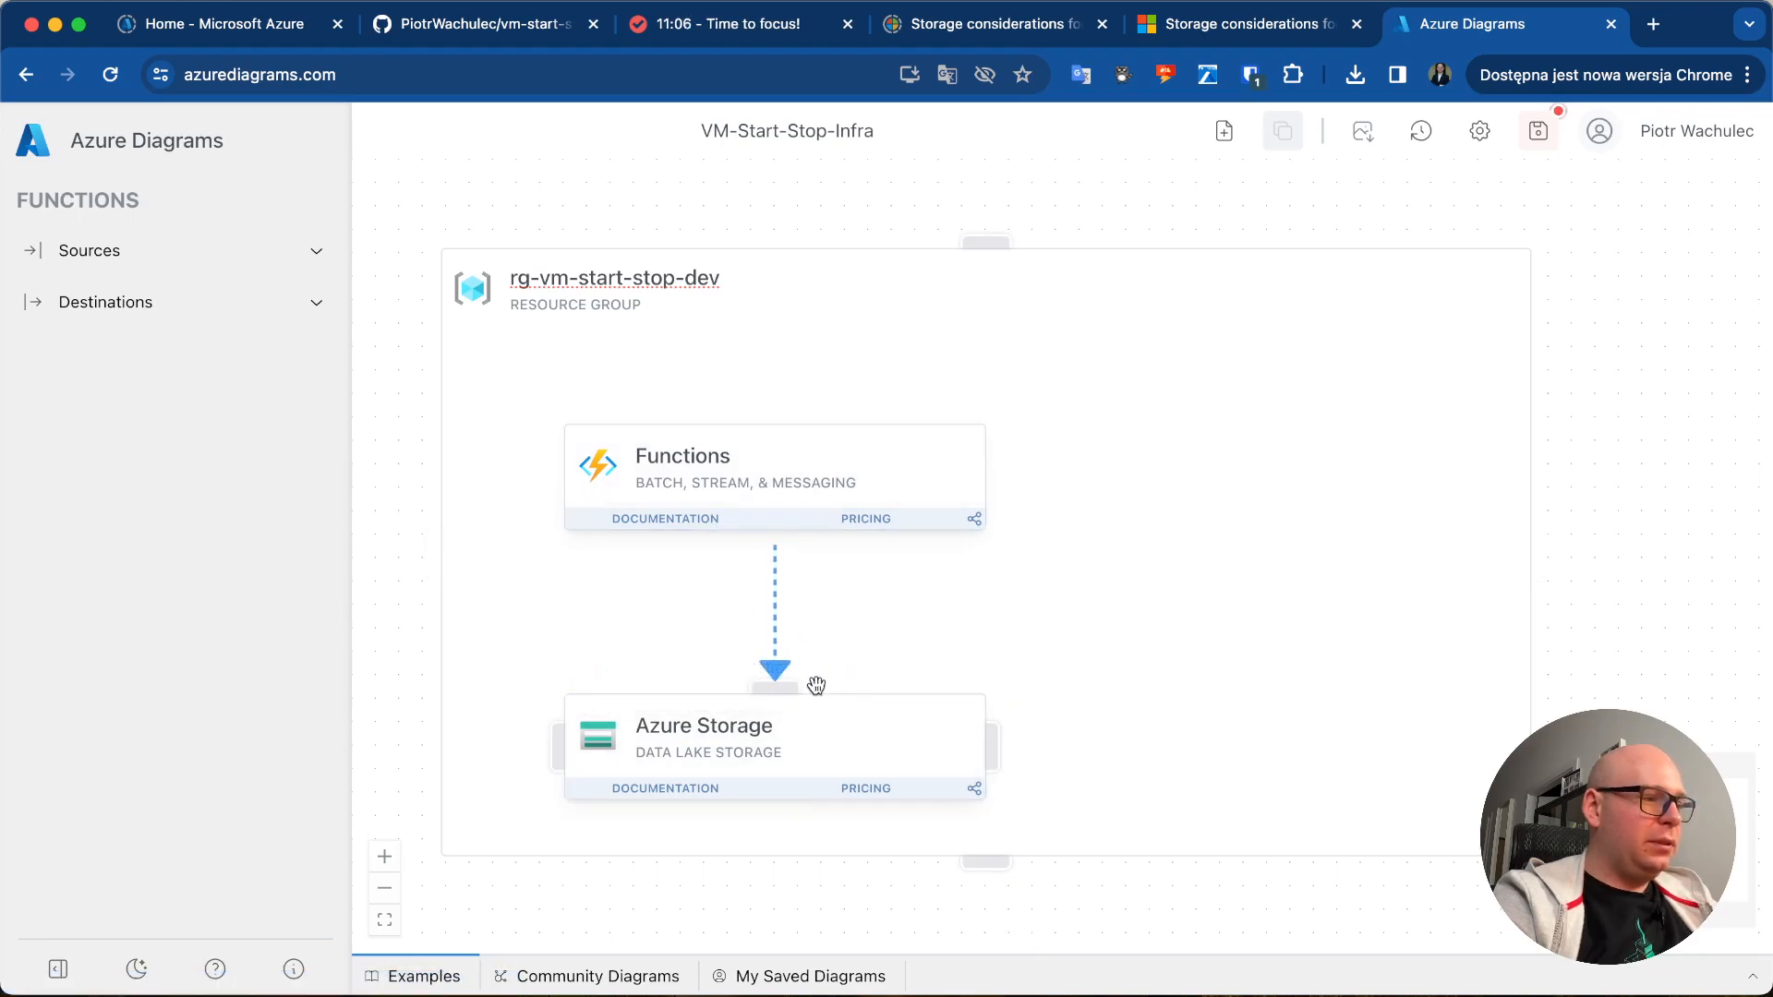
- Try a return connector from the right side of Azure Storage to the right side of Functions, and delete it
drag(994, 743, 977, 463)
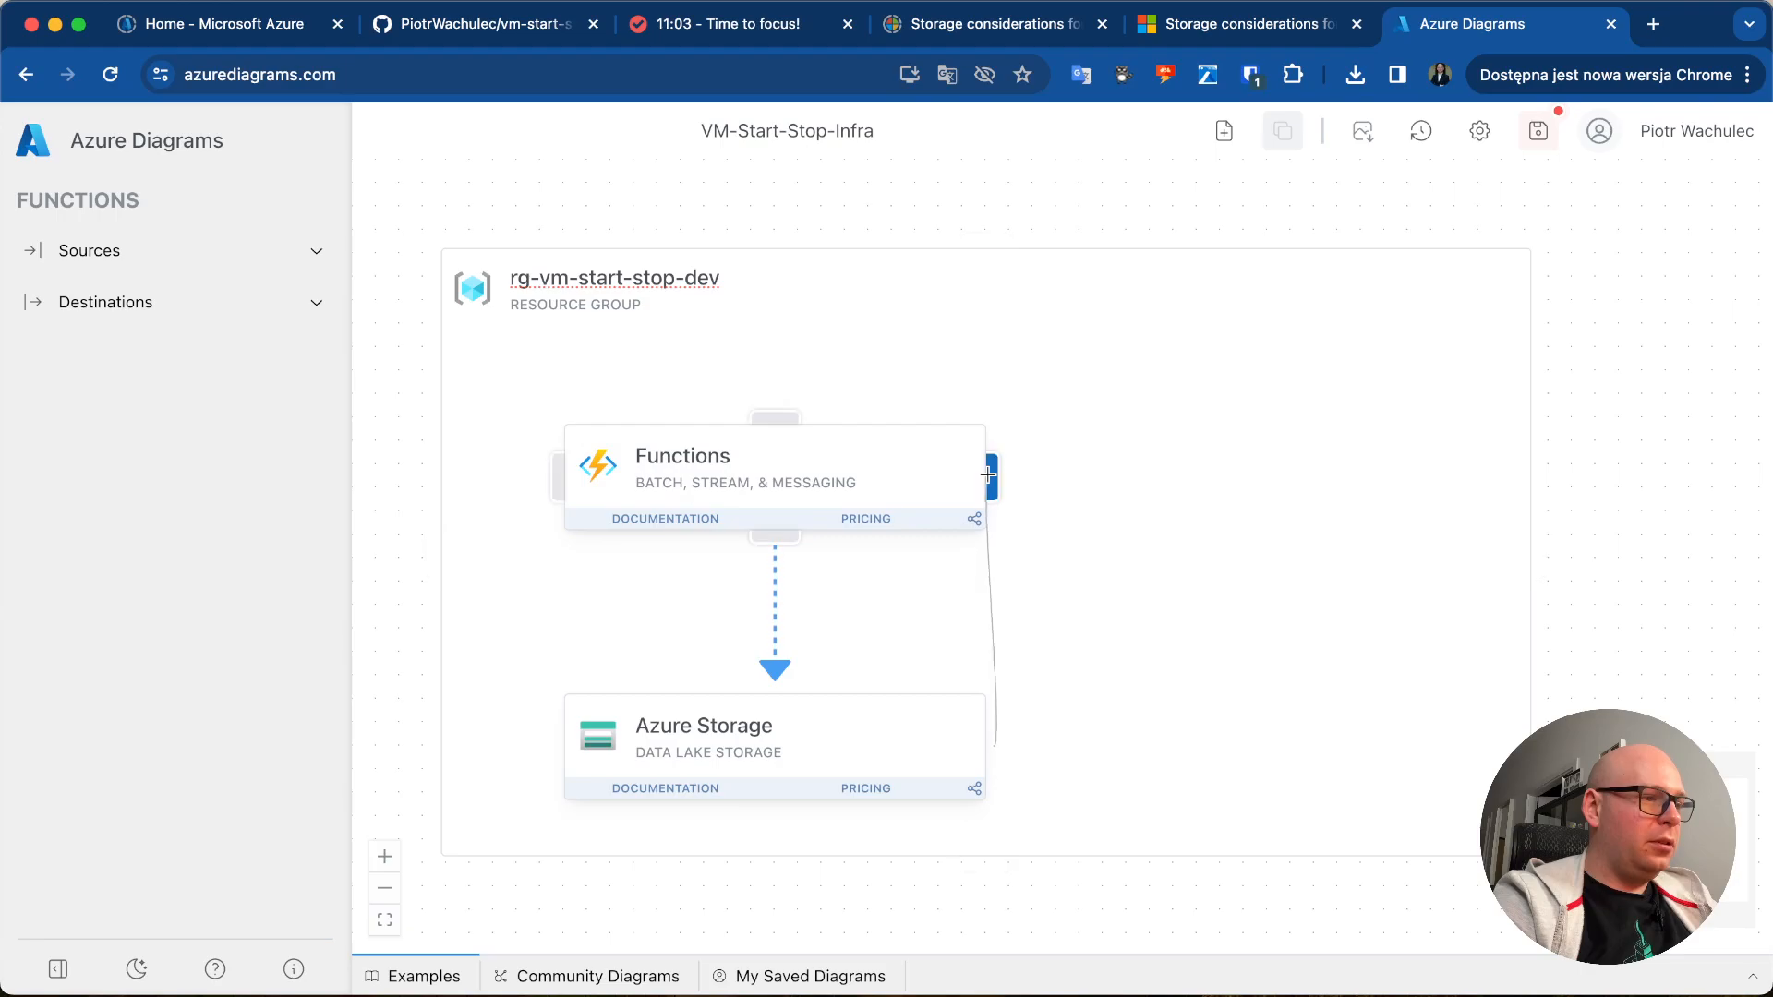
click(998, 570)
mouse_move(1000, 618)
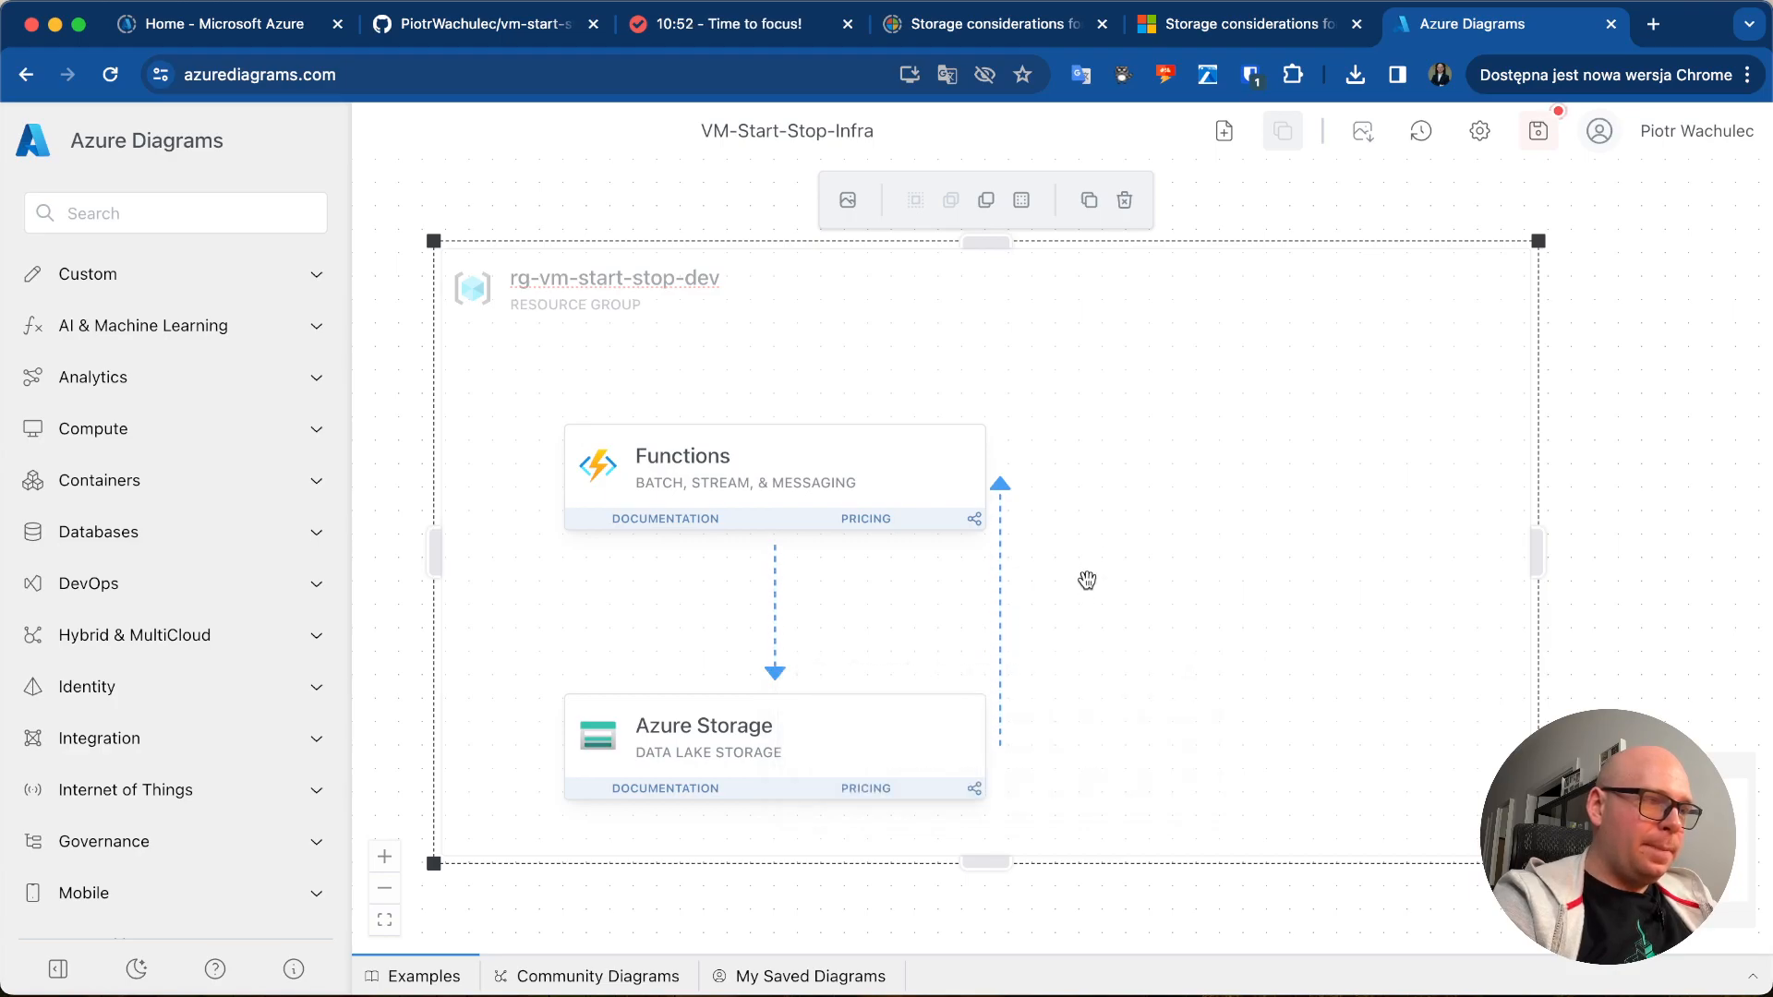
click(1007, 614)
key(Delete)
- Try an upward connector from Azure Storage to Functions, and delete all connectors between the two cards
click(776, 589)
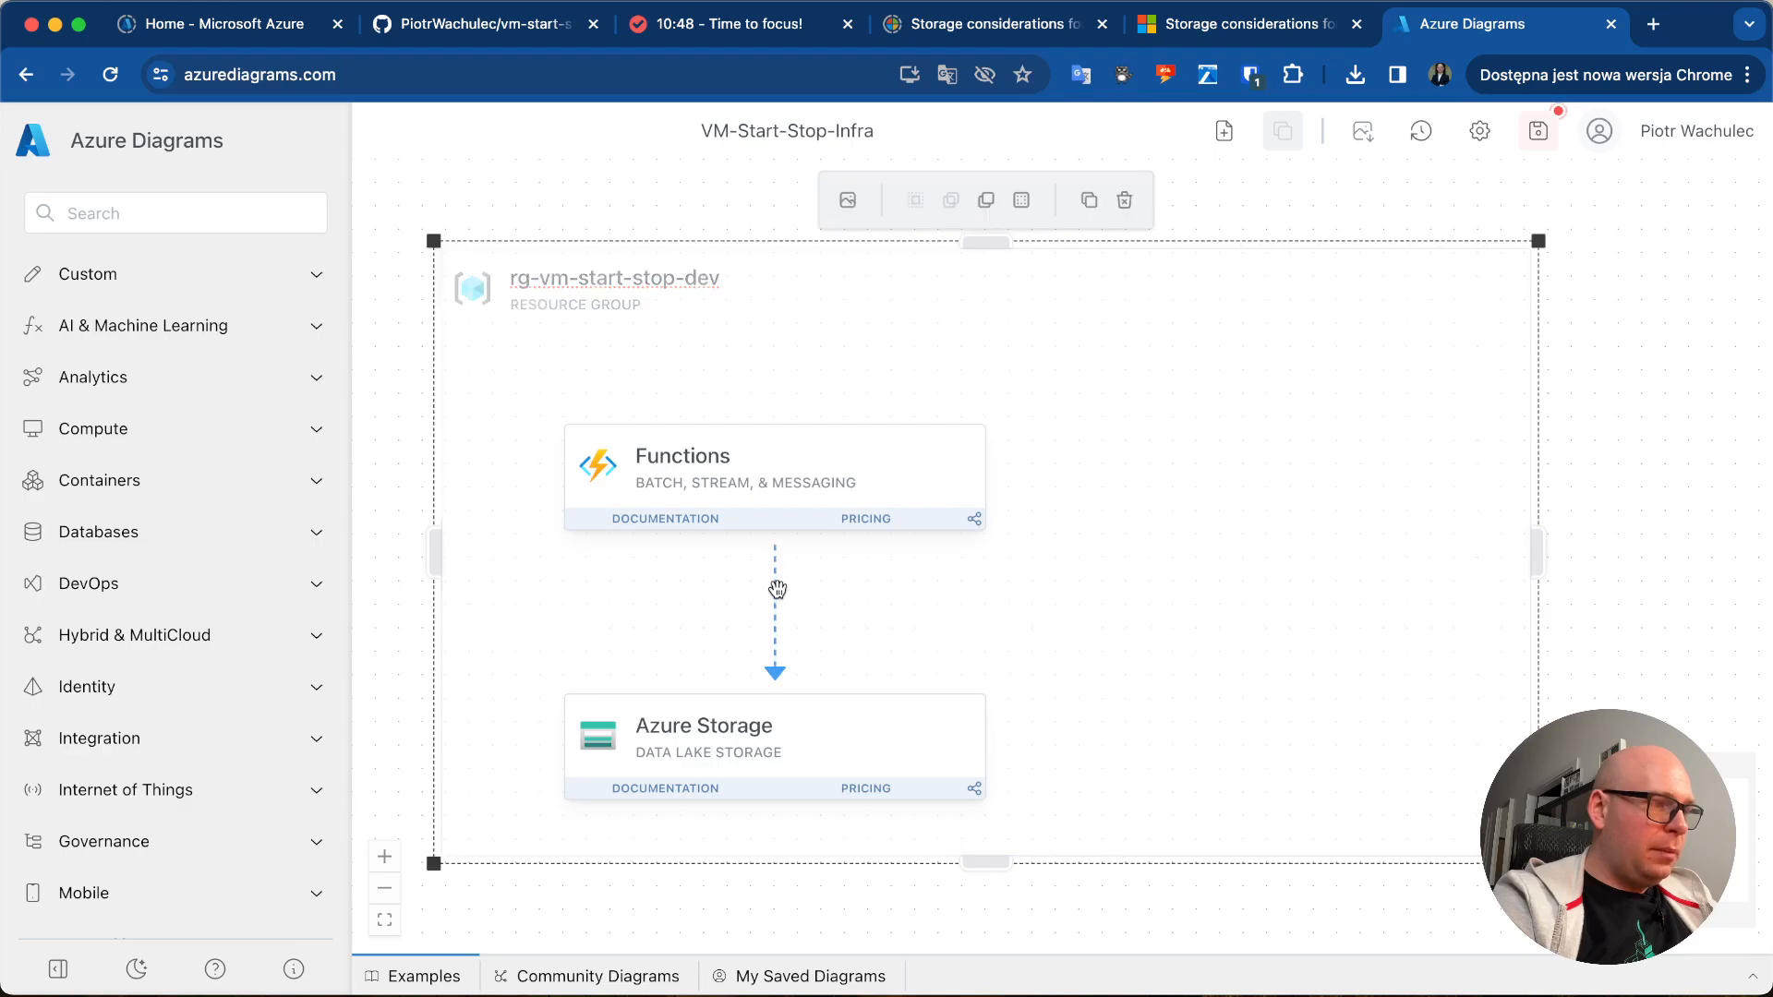
click(776, 613)
click(781, 669)
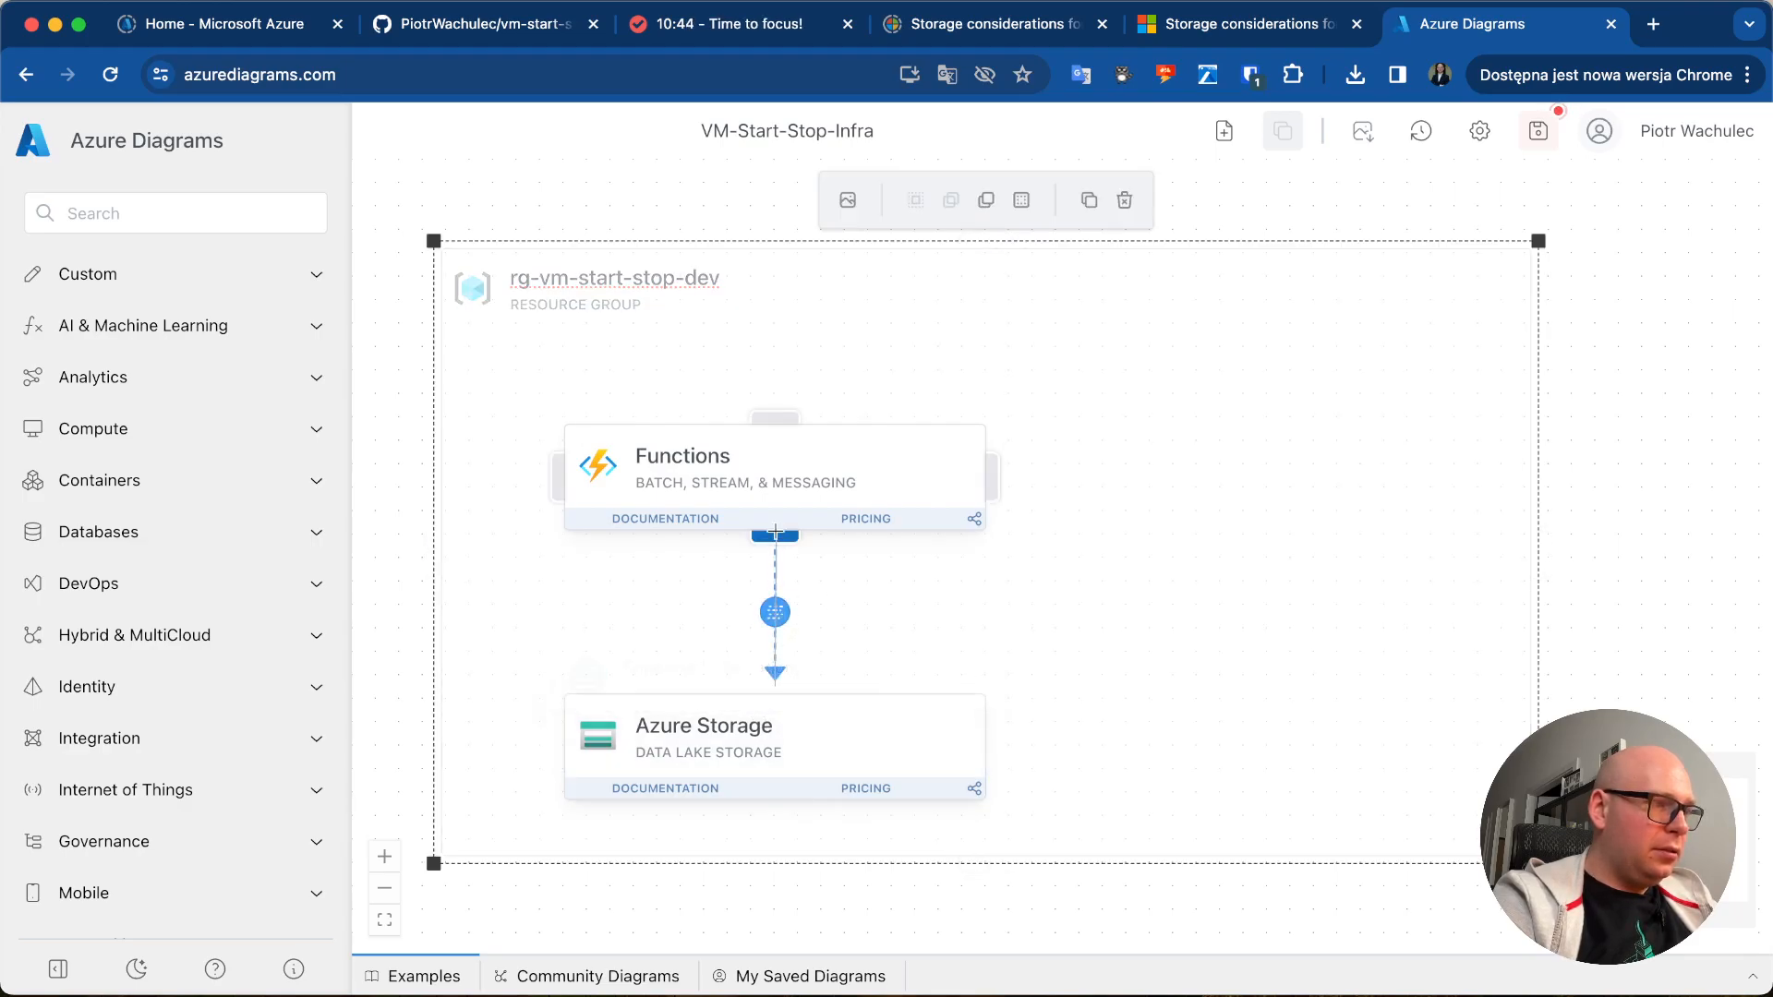
click(773, 613)
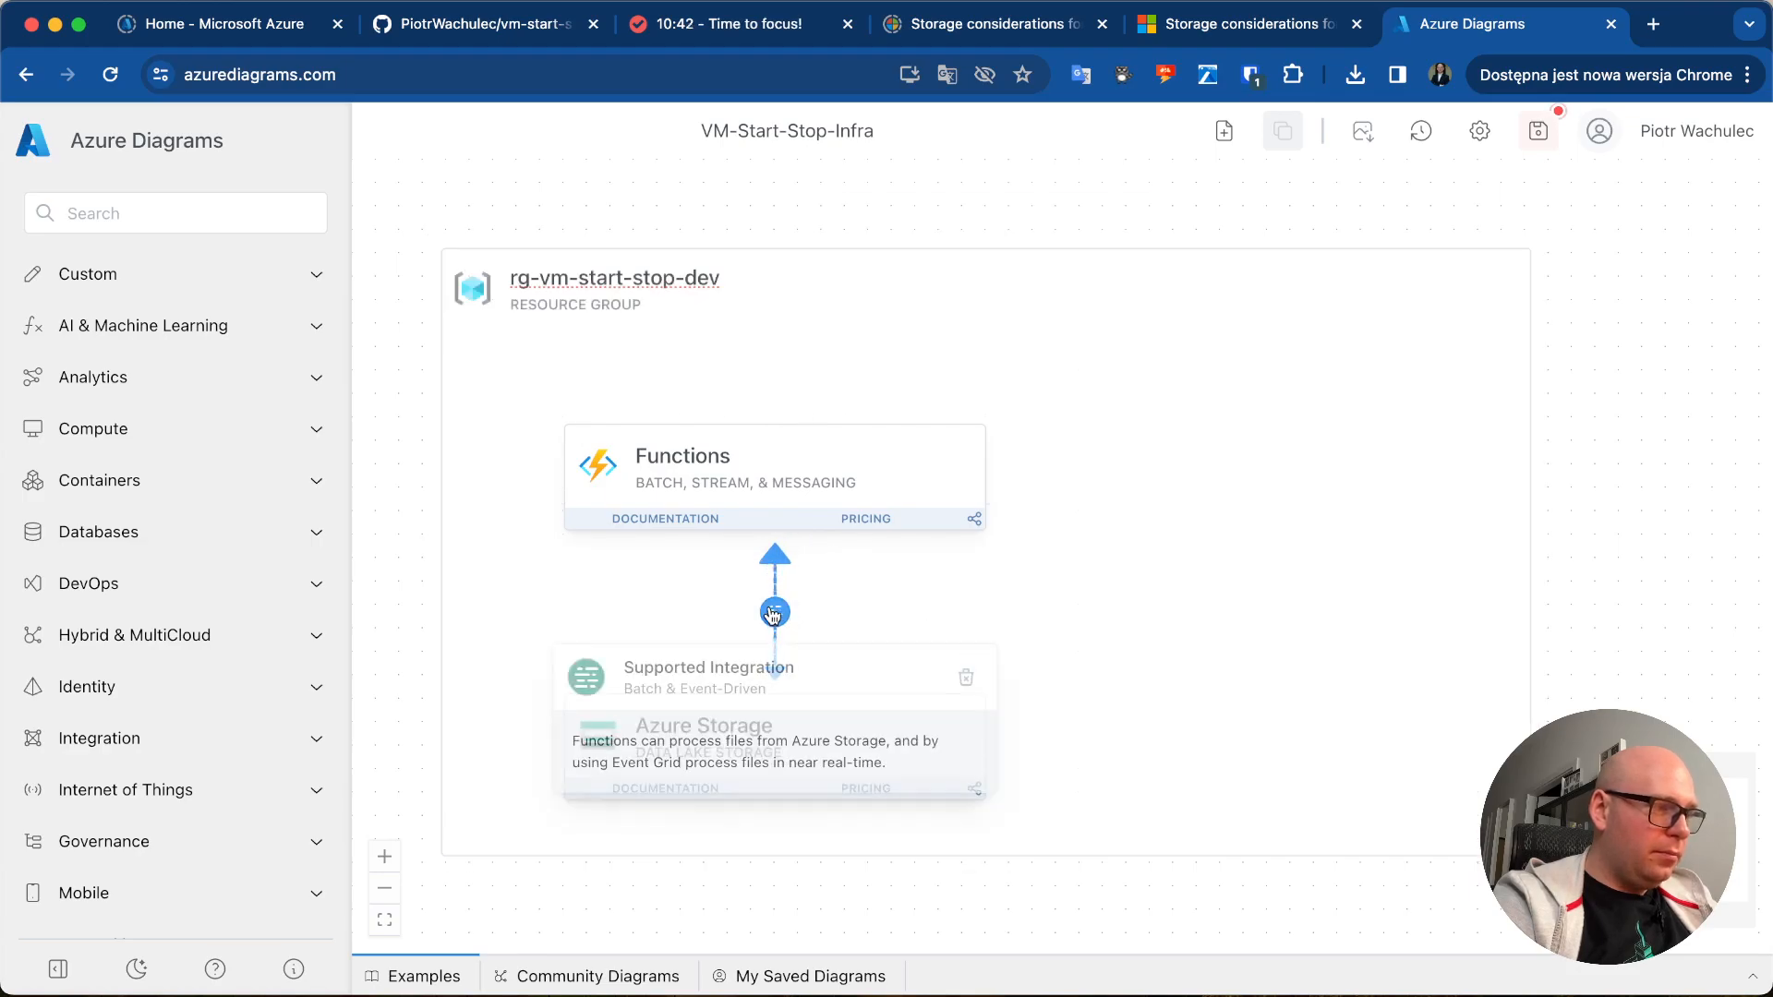
click(907, 601)
click(775, 613)
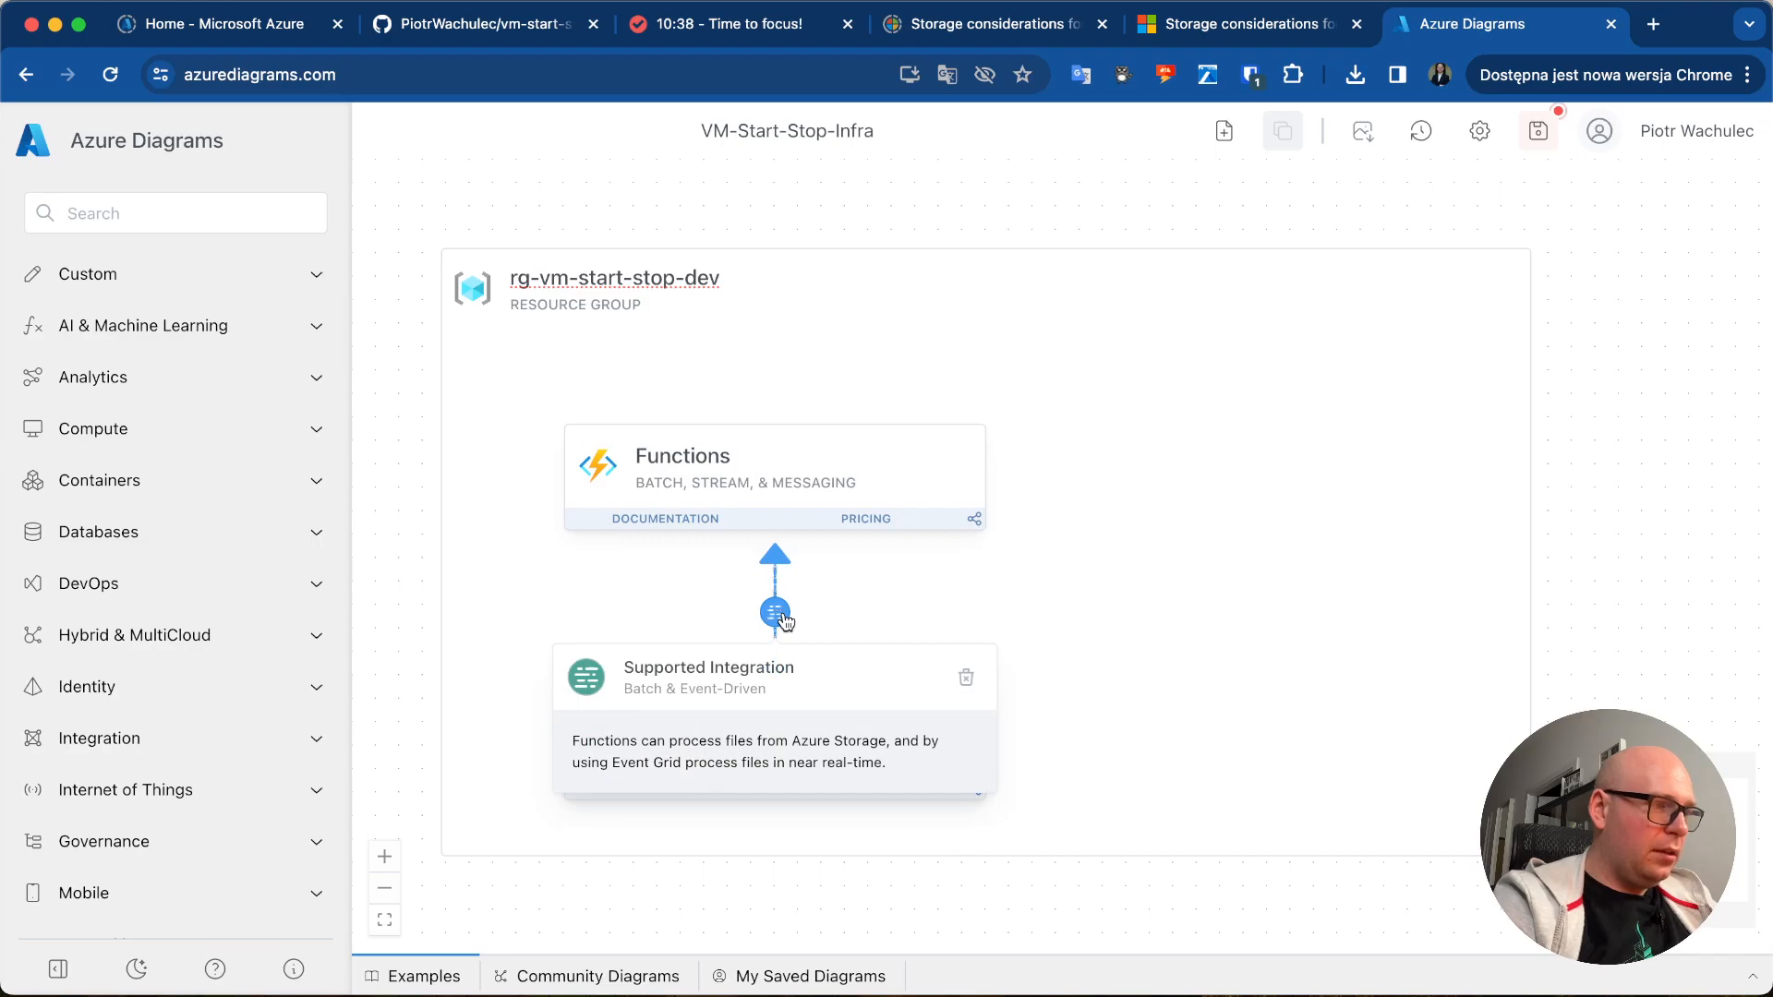
click(776, 613)
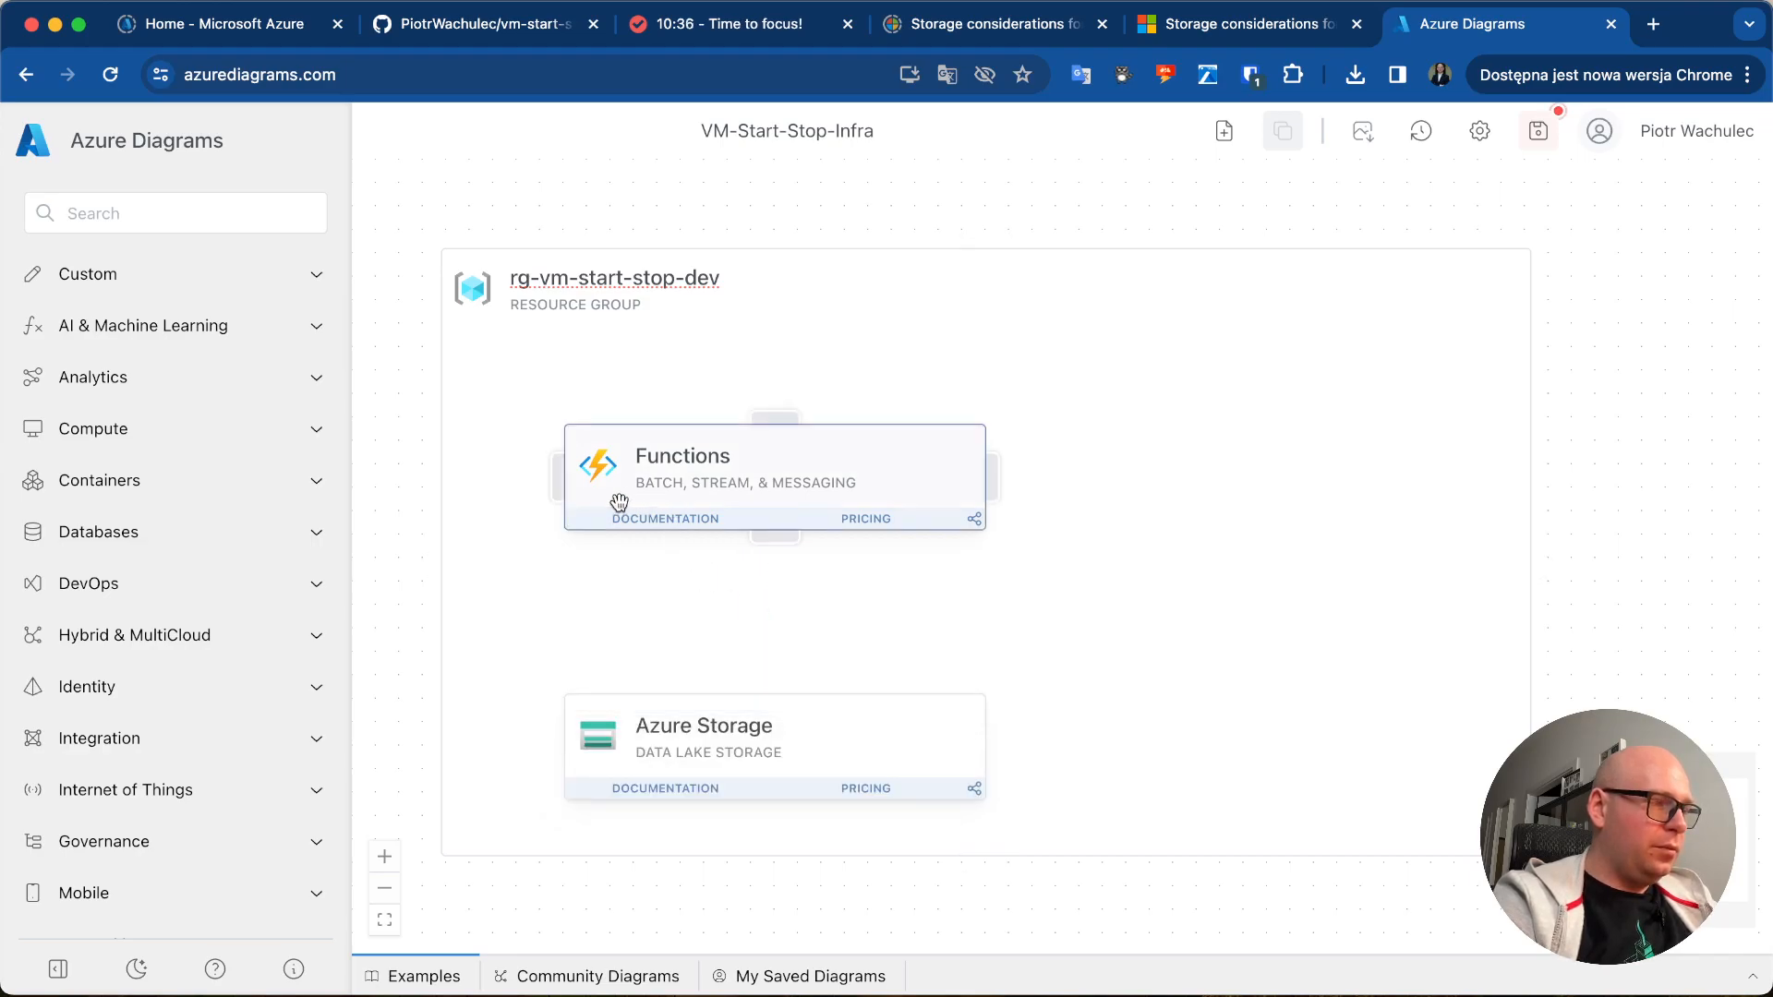
- Connect the left side of Functions to the left side of Azure Storage and shift both cards slightly right
drag(566, 477, 572, 747)
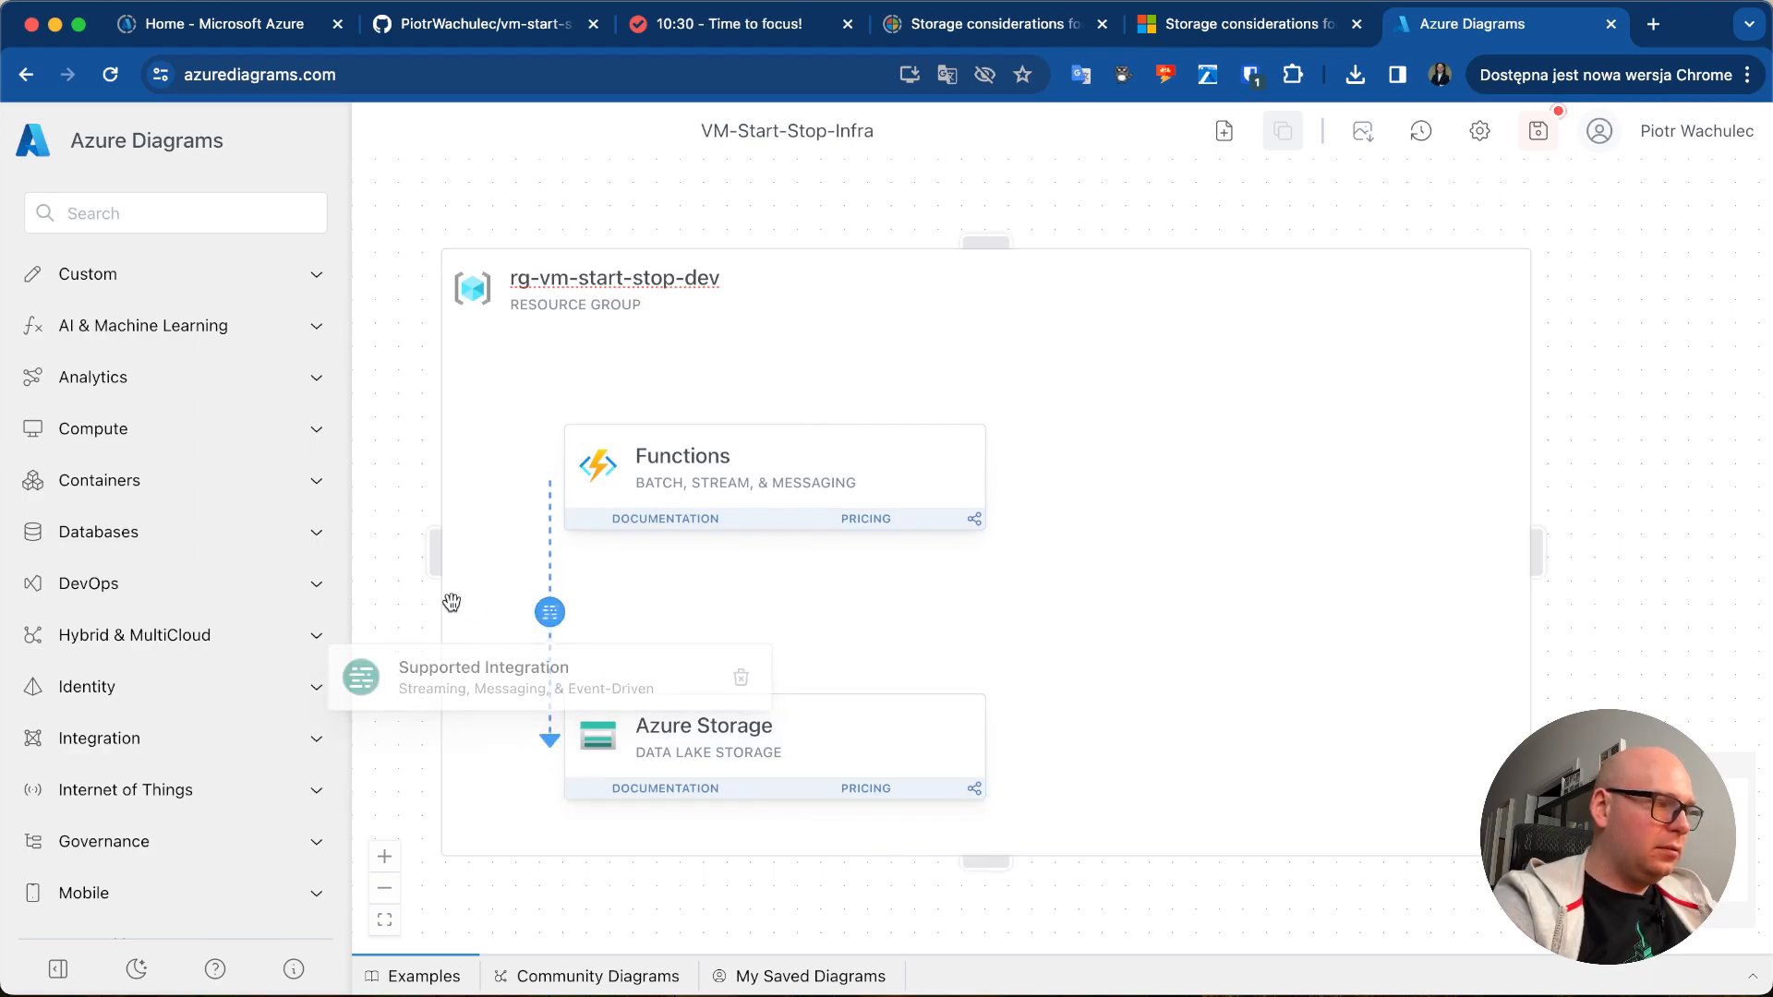
drag(642, 487, 701, 486)
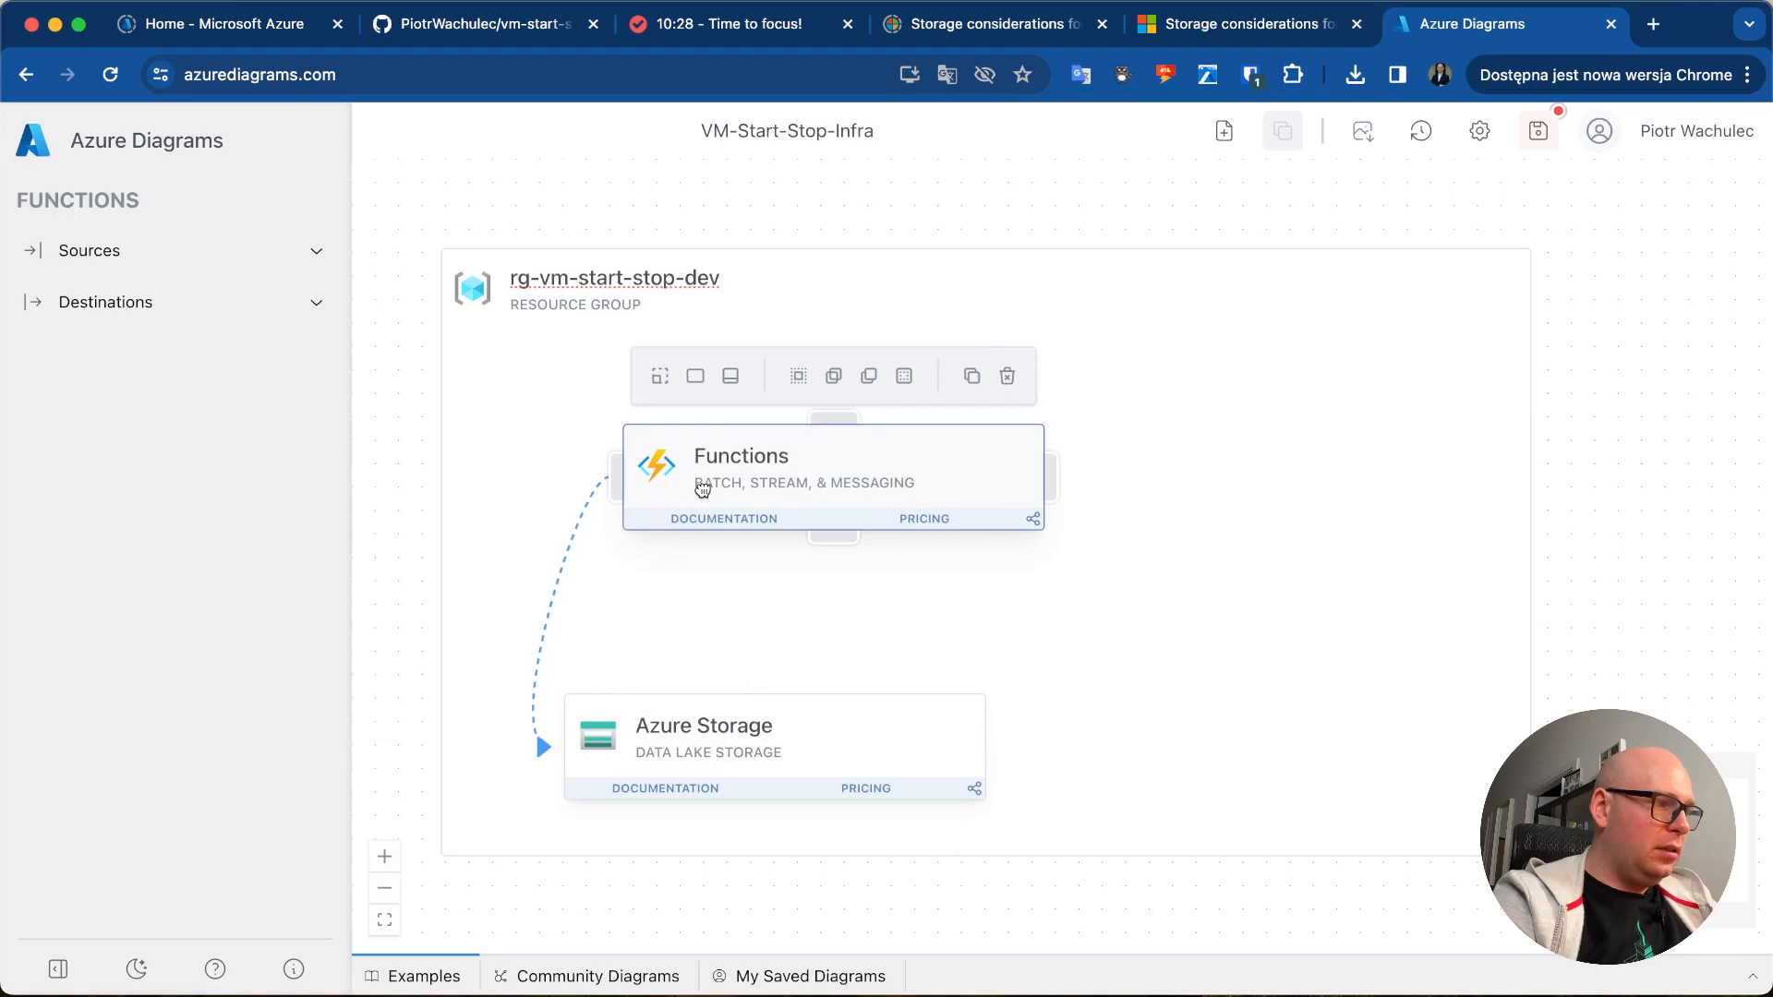
click(563, 561)
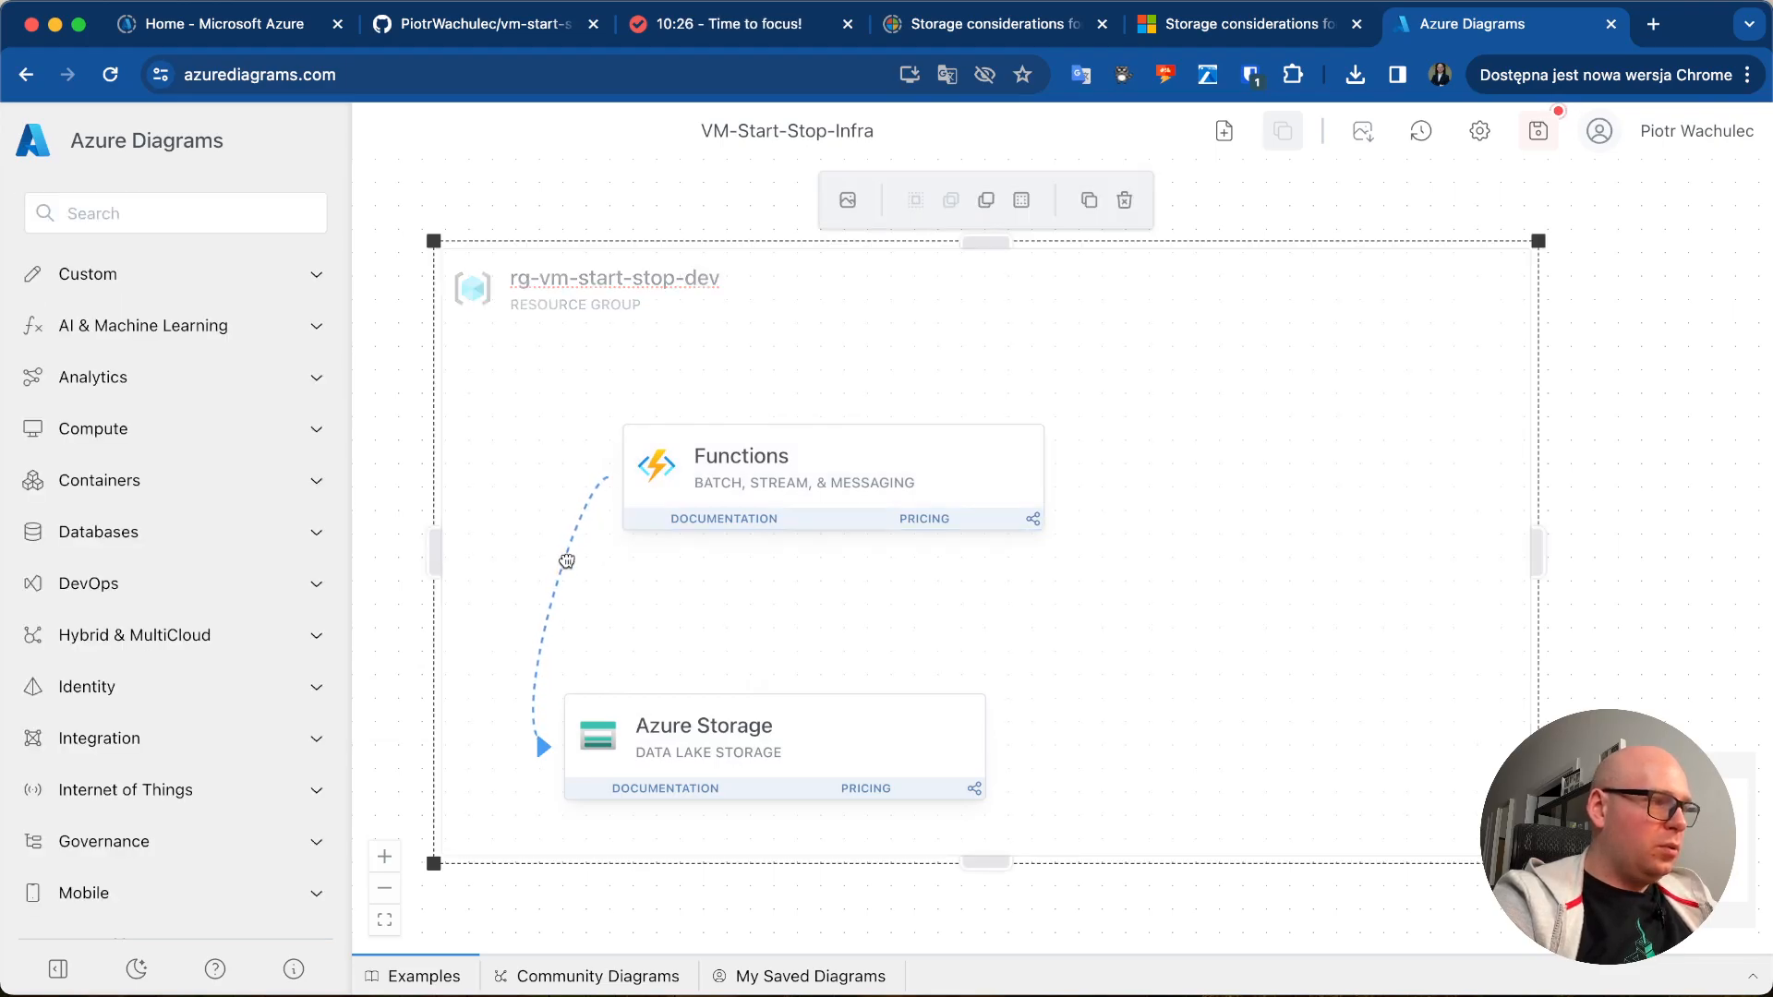
drag(616, 731, 673, 736)
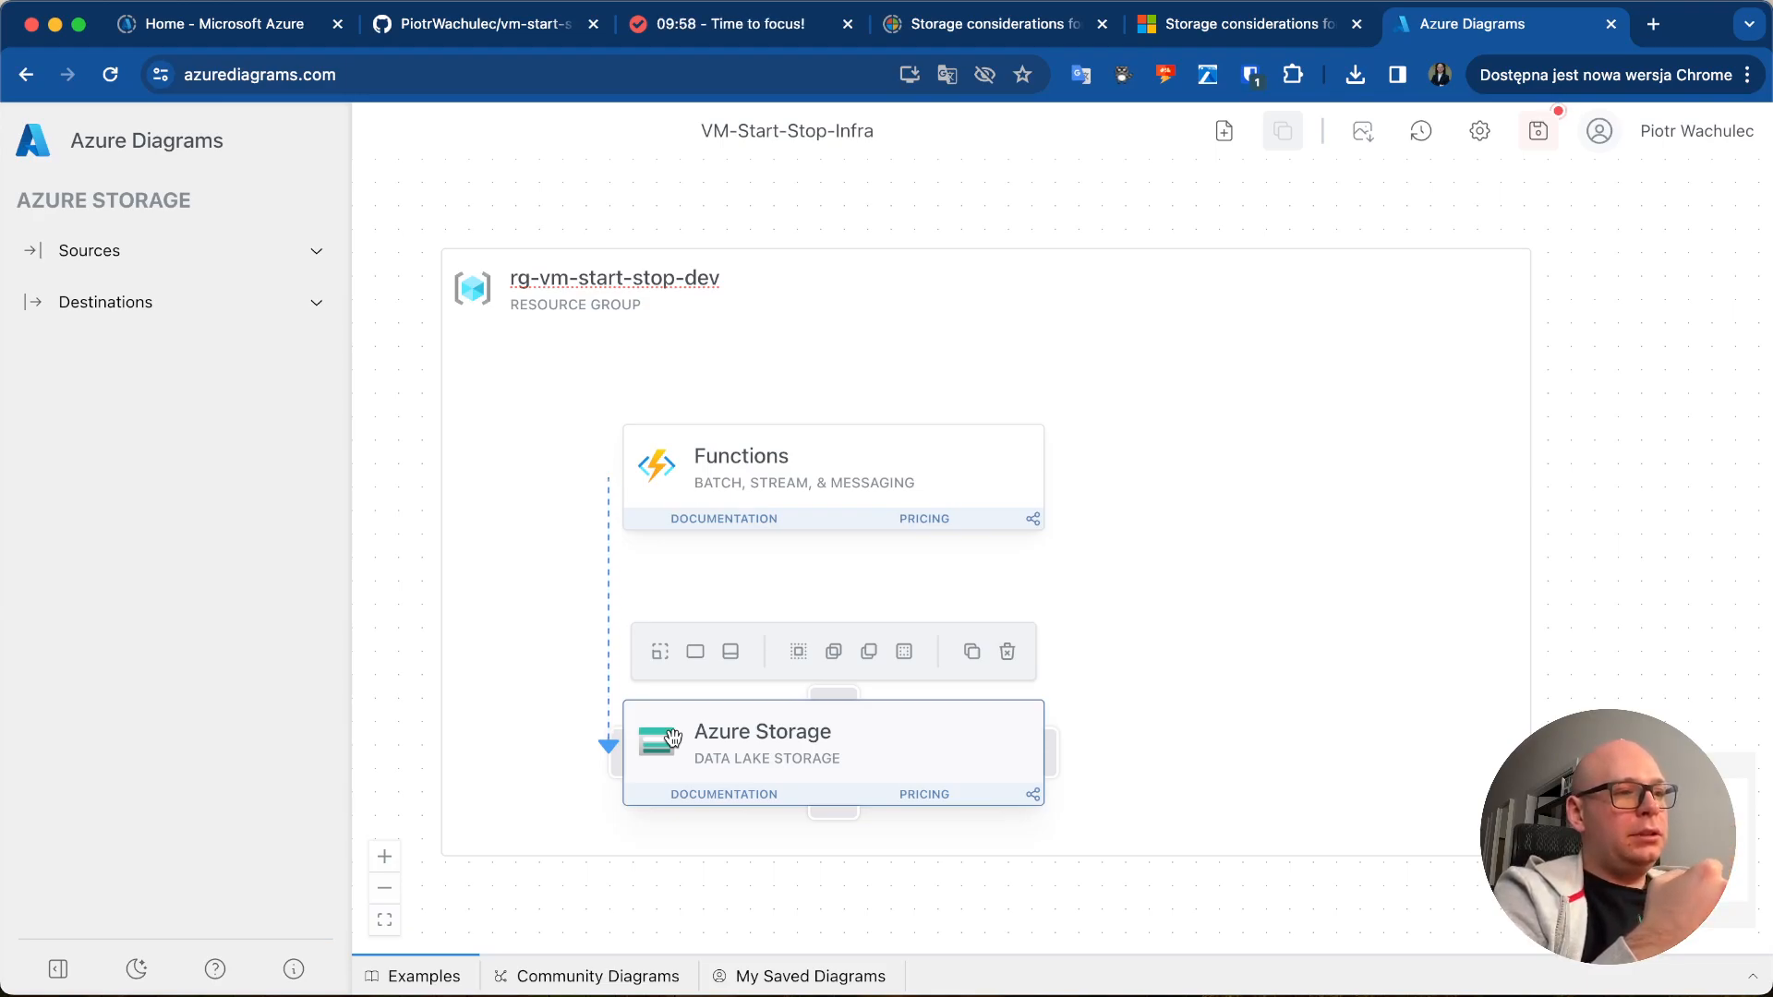
- Switch to Miro and review the process design's Tag manager, Switcher and Notifications sections
key(ctrl+Left)
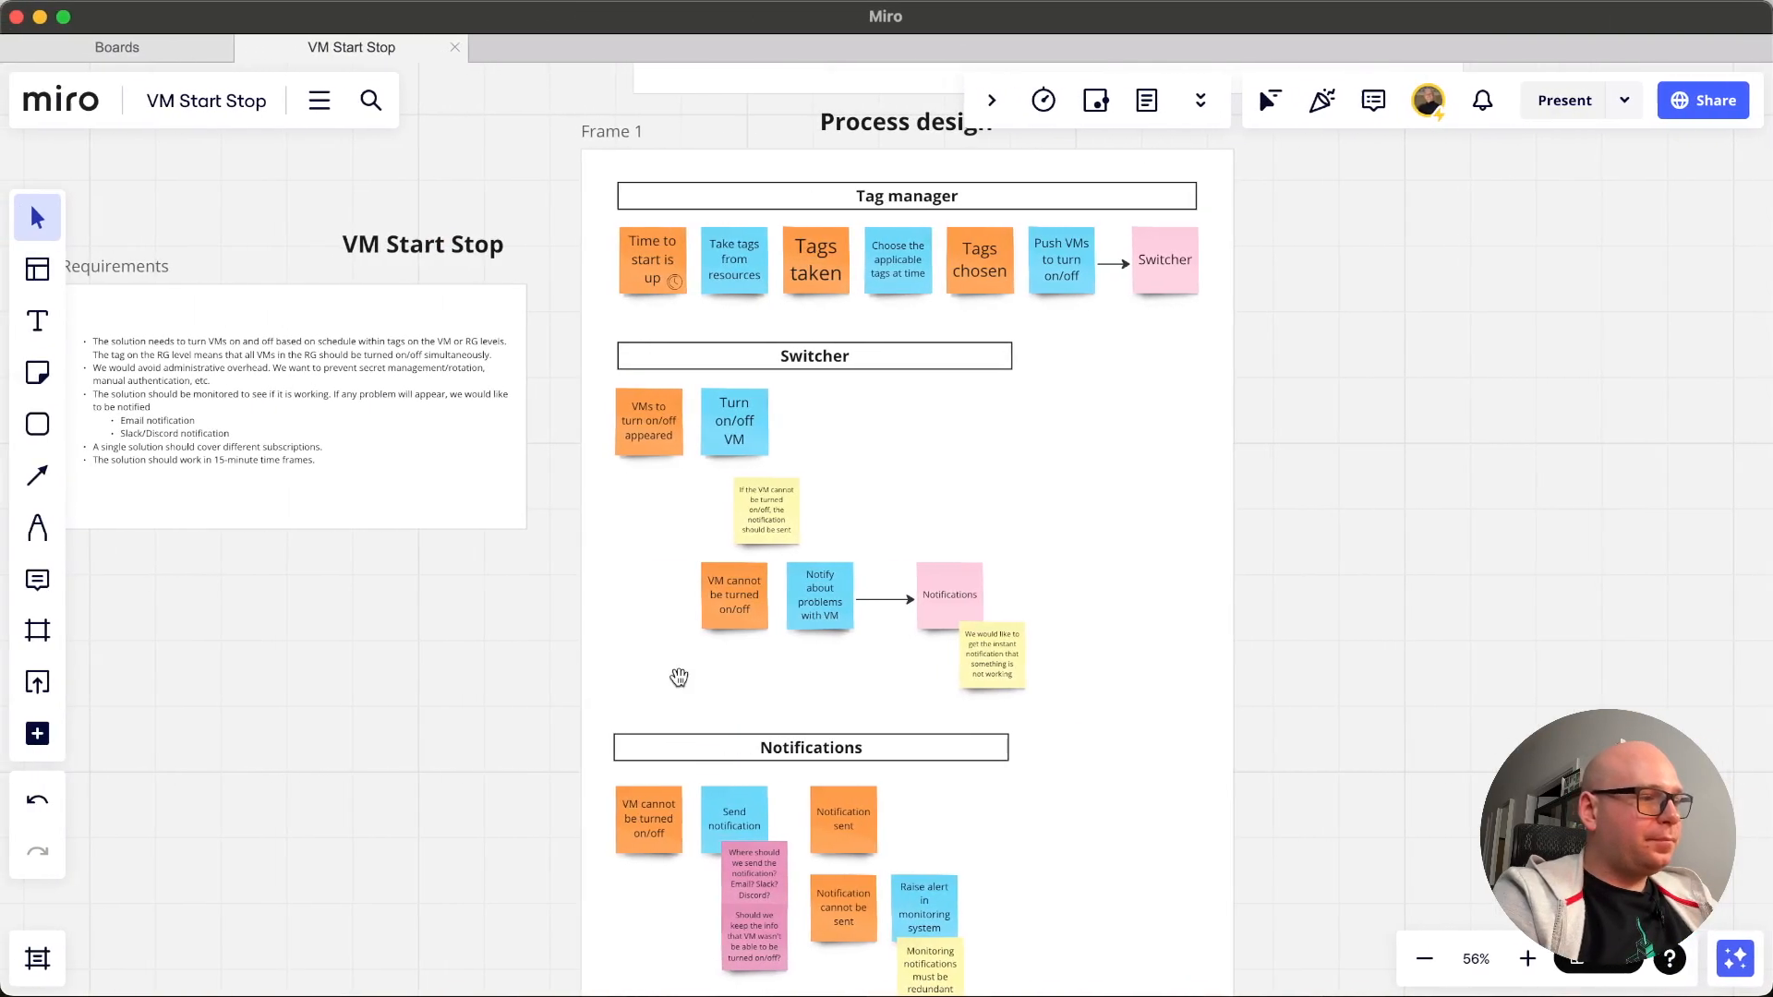
key(ctrl+Right)
key(ctrl+Left)
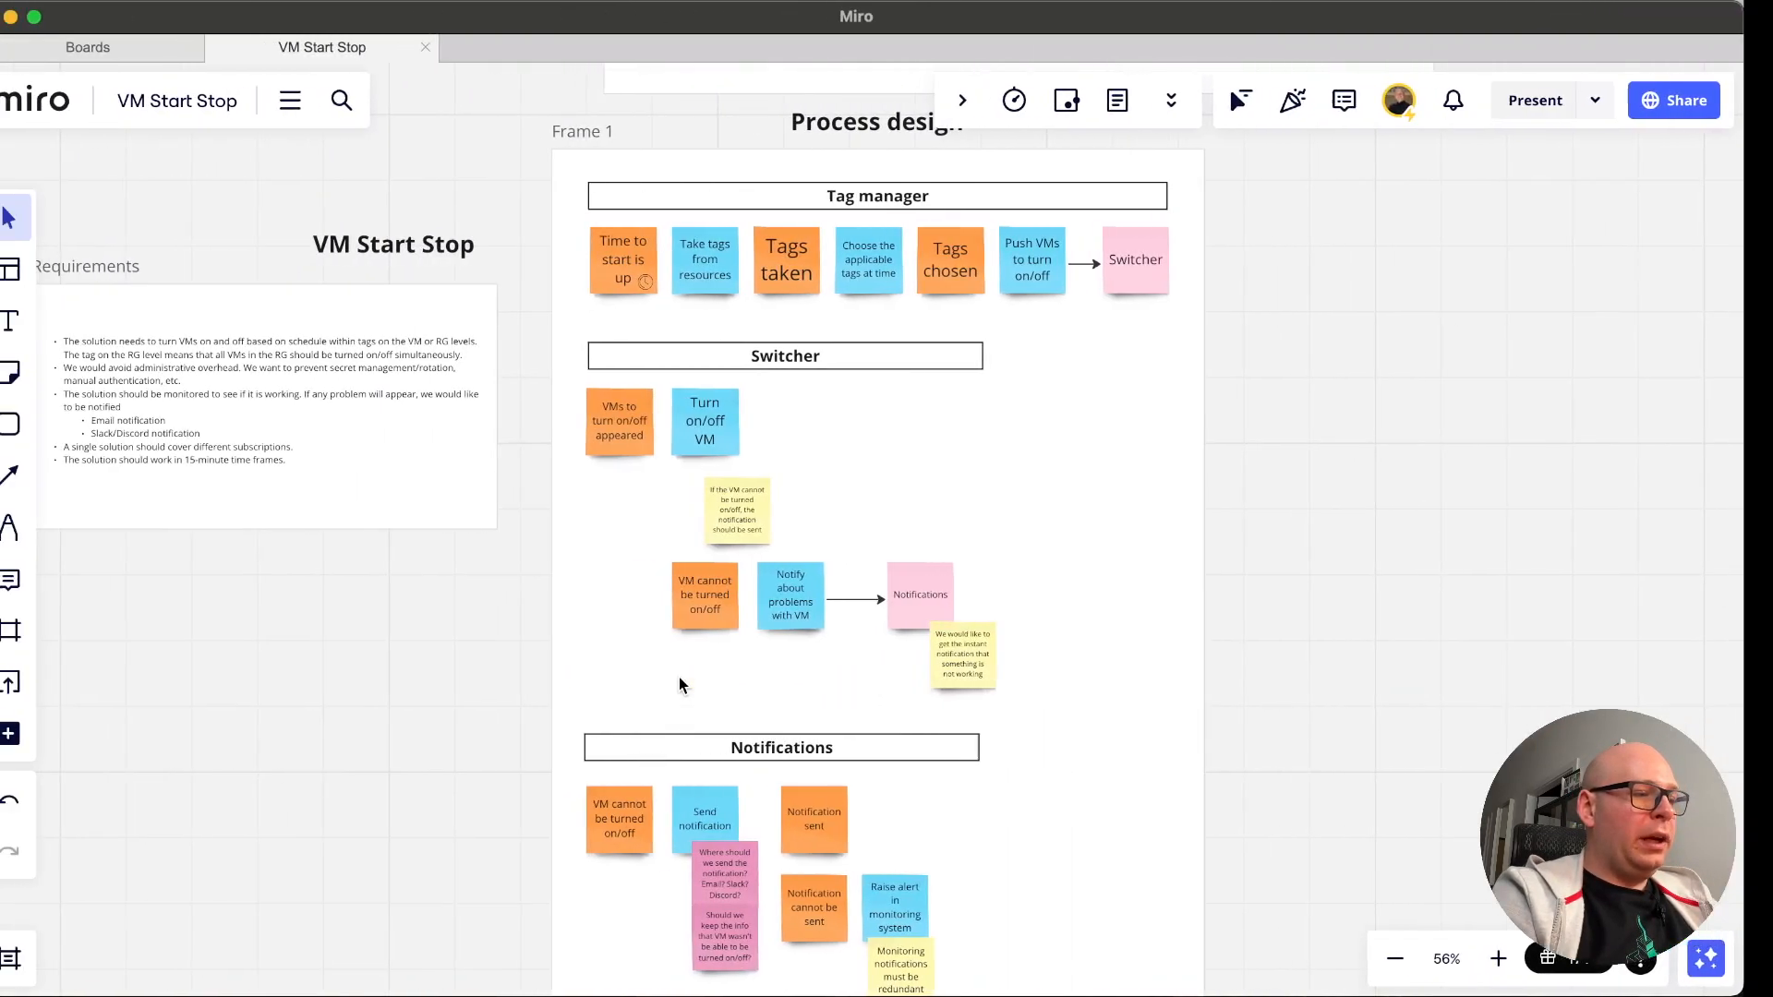
scroll(731, 746, down, 3)
scroll(729, 749, up, 2)
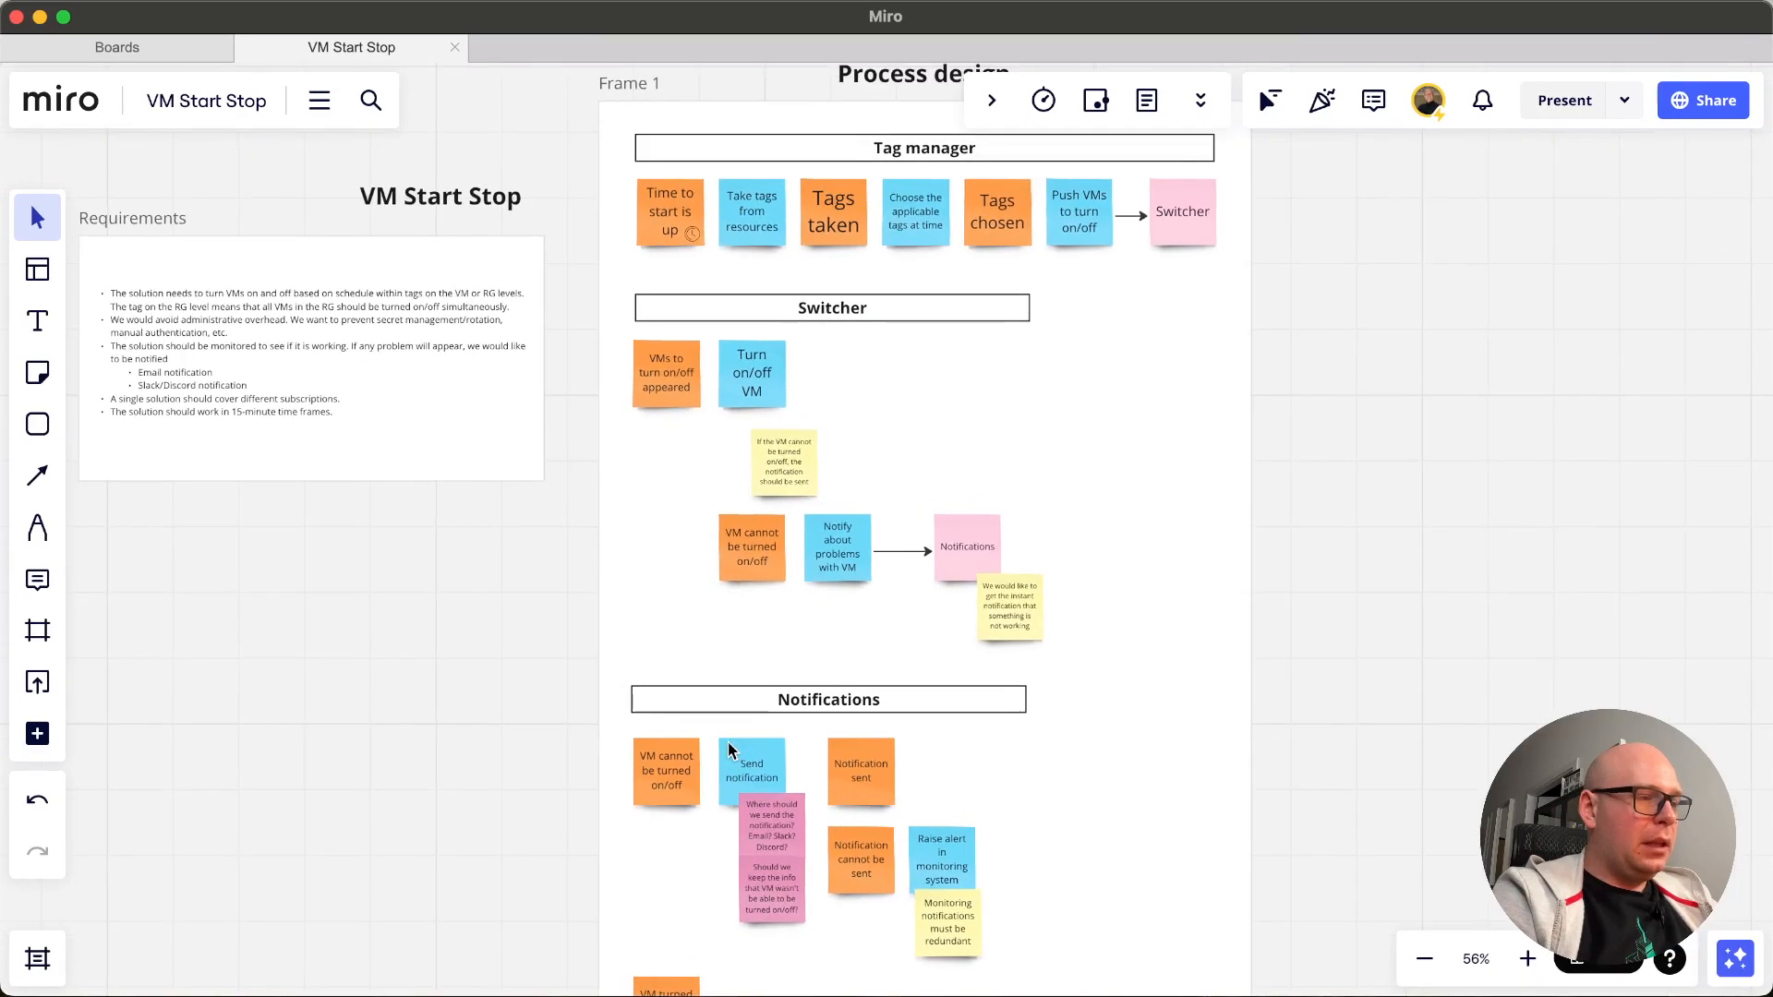
- Return to Azure Diagrams and replace the left-side connector with one from the bottom of Functions to the top of Azure Storage
scroll(730, 749, up, 2)
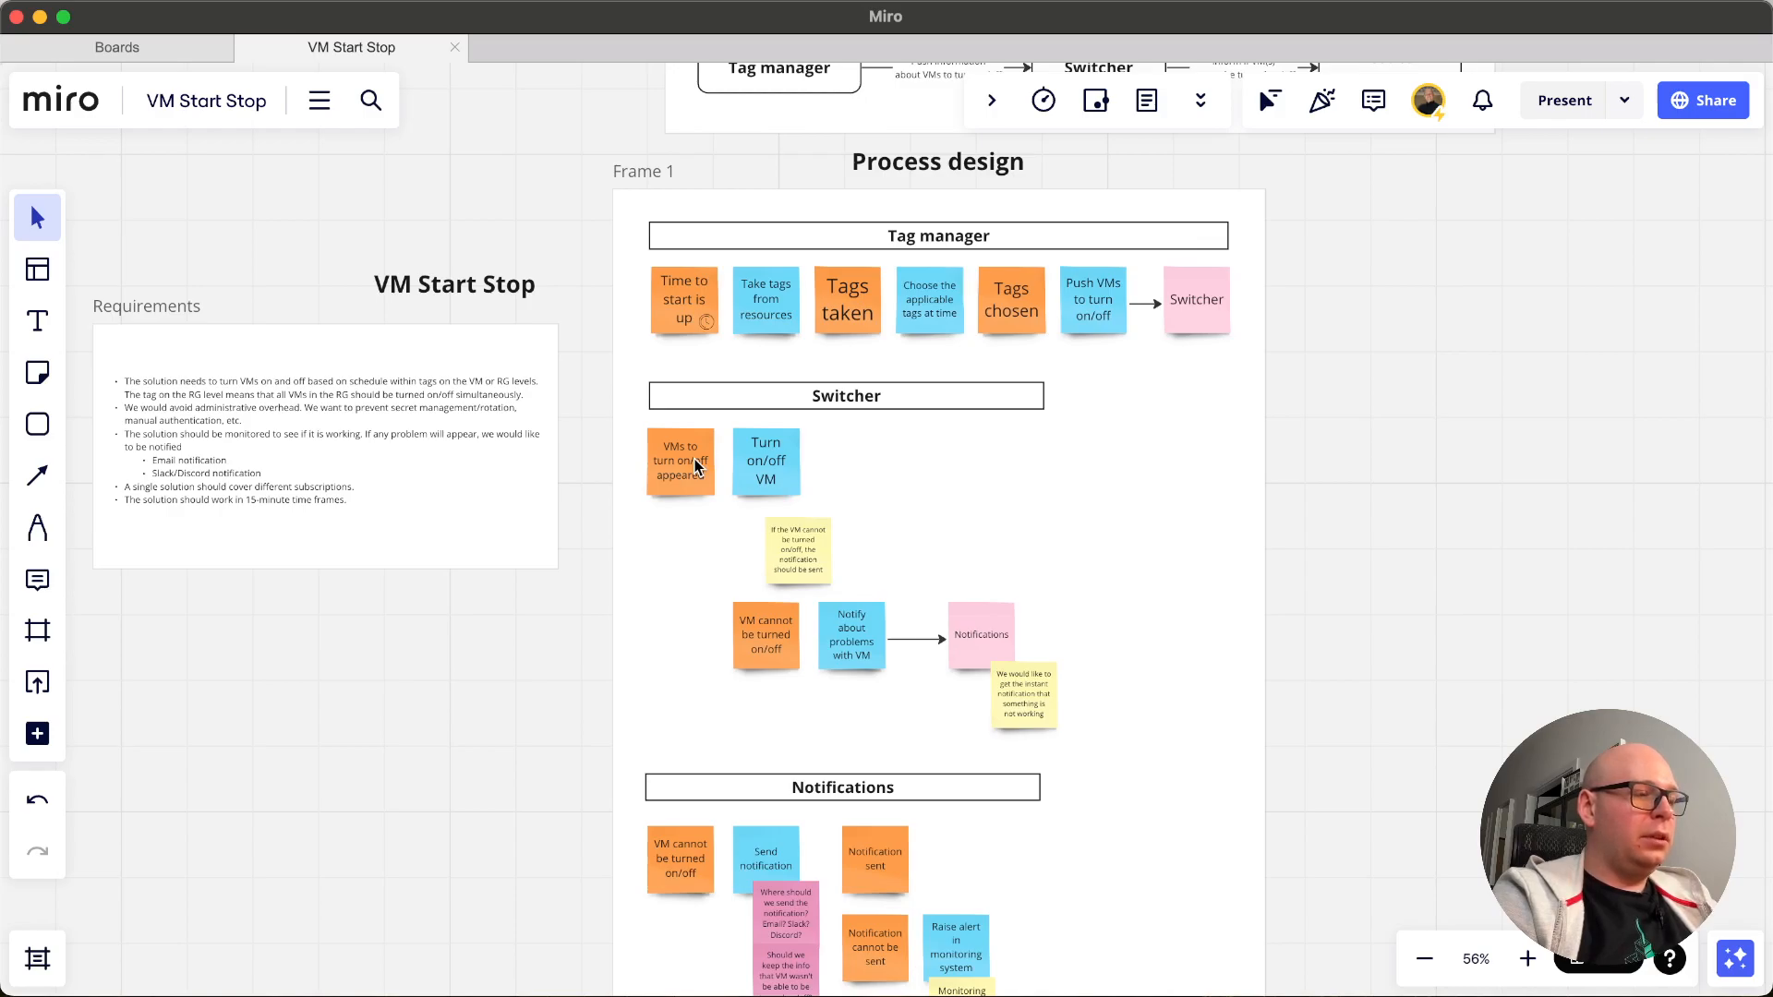
key(ctrl+Right)
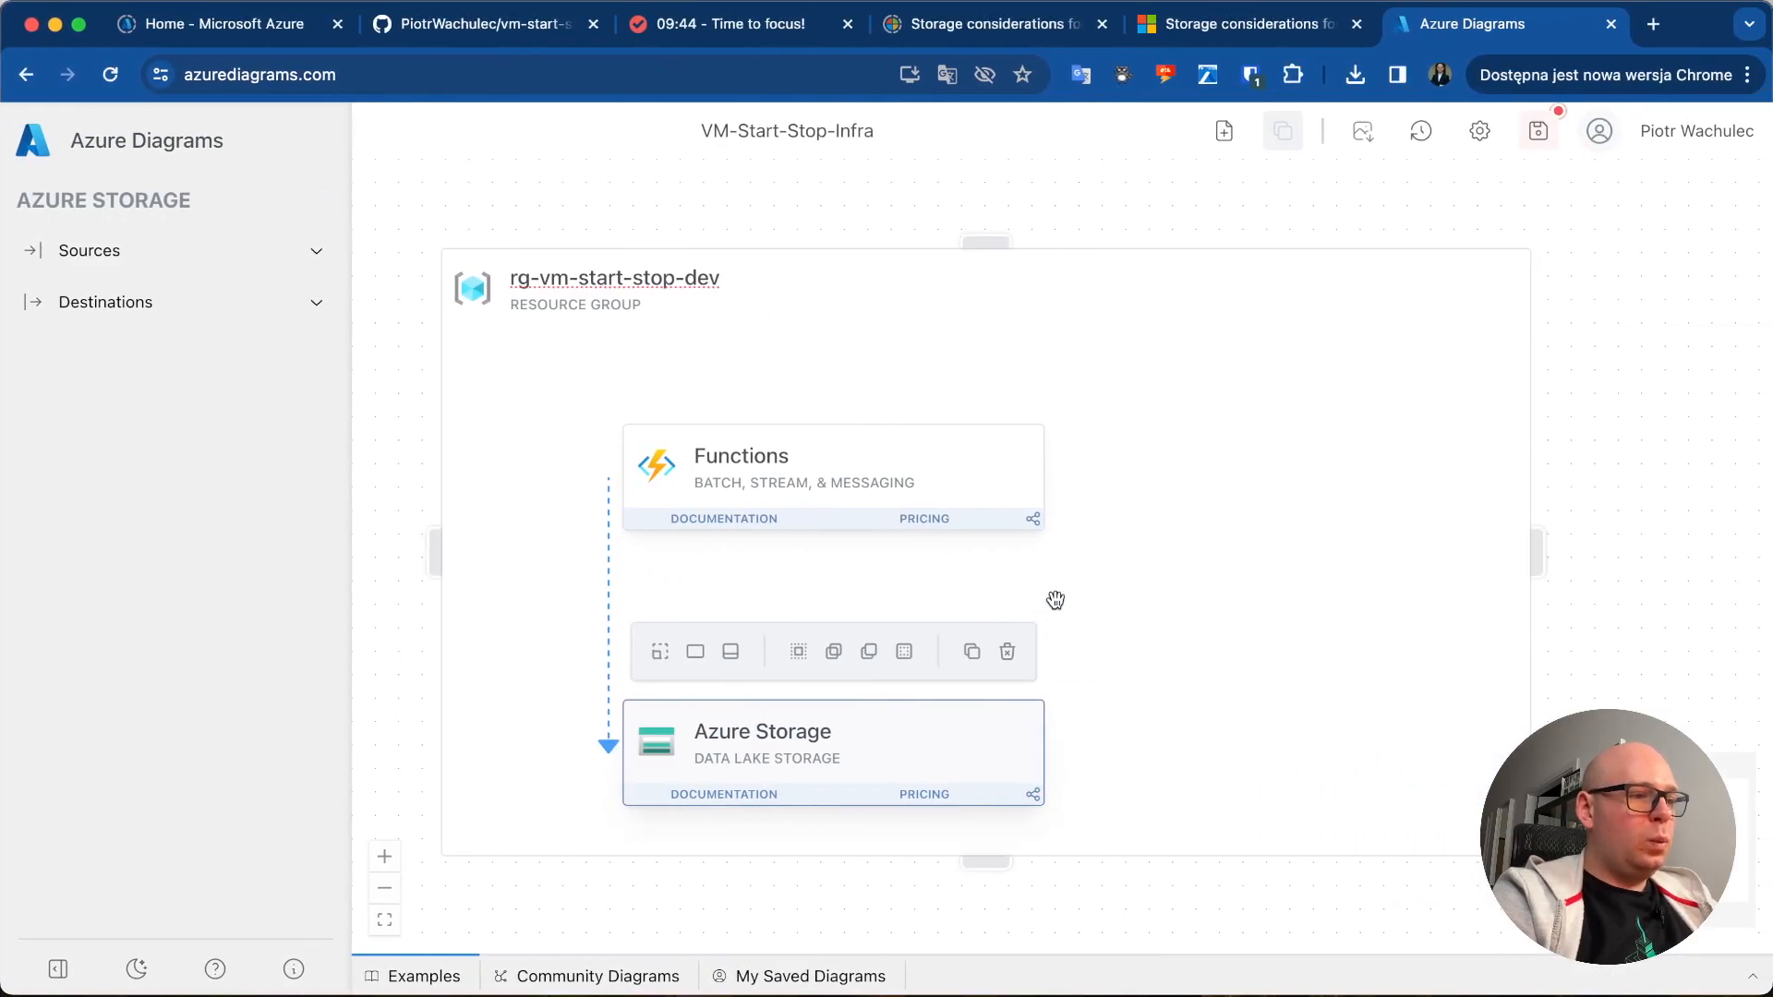
click(1055, 600)
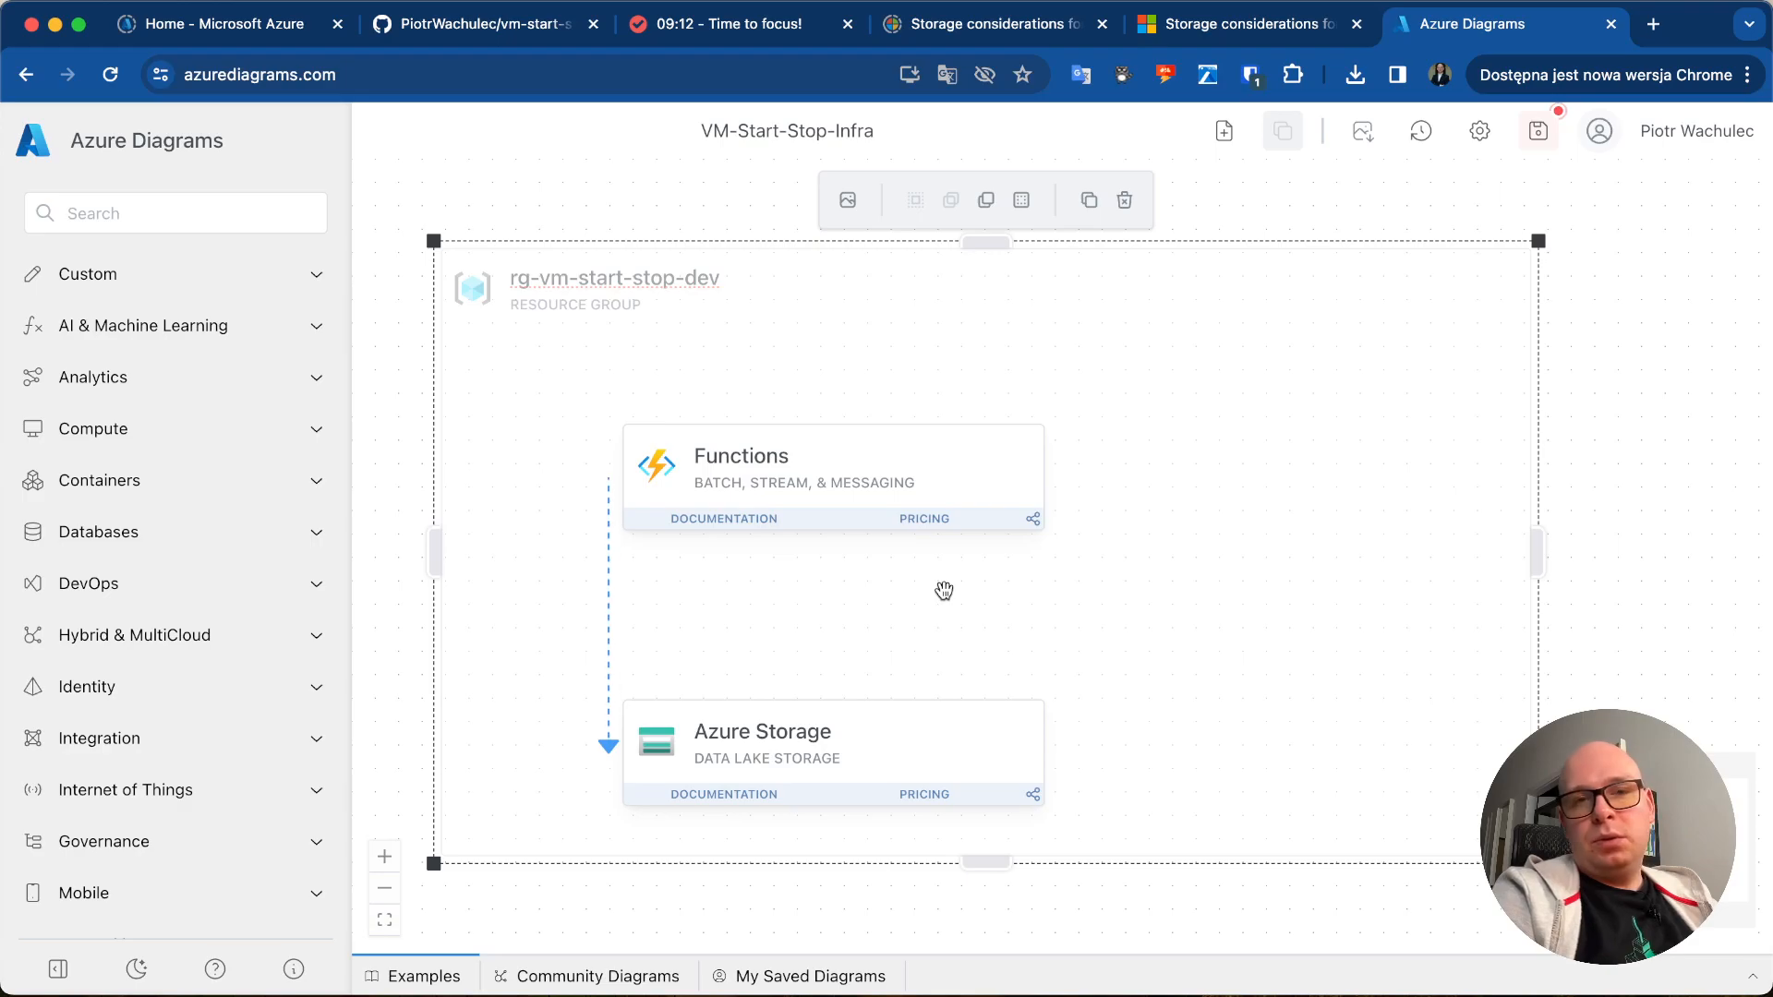
click(608, 617)
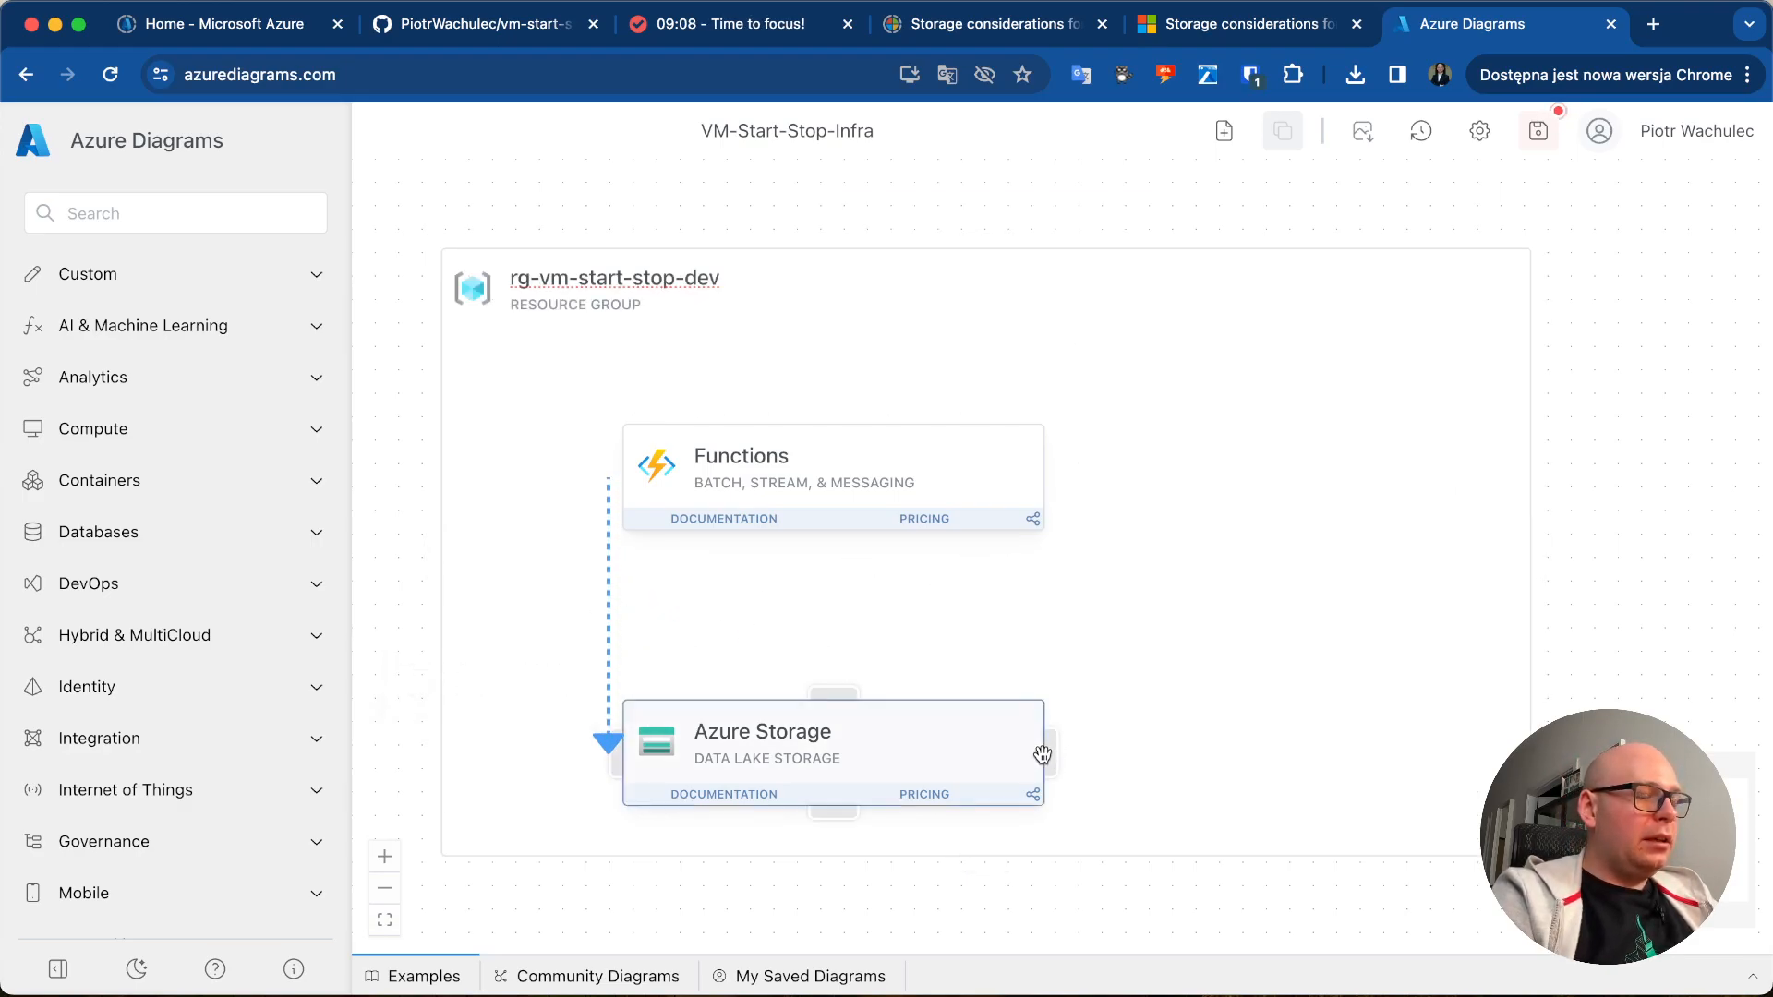
click(604, 583)
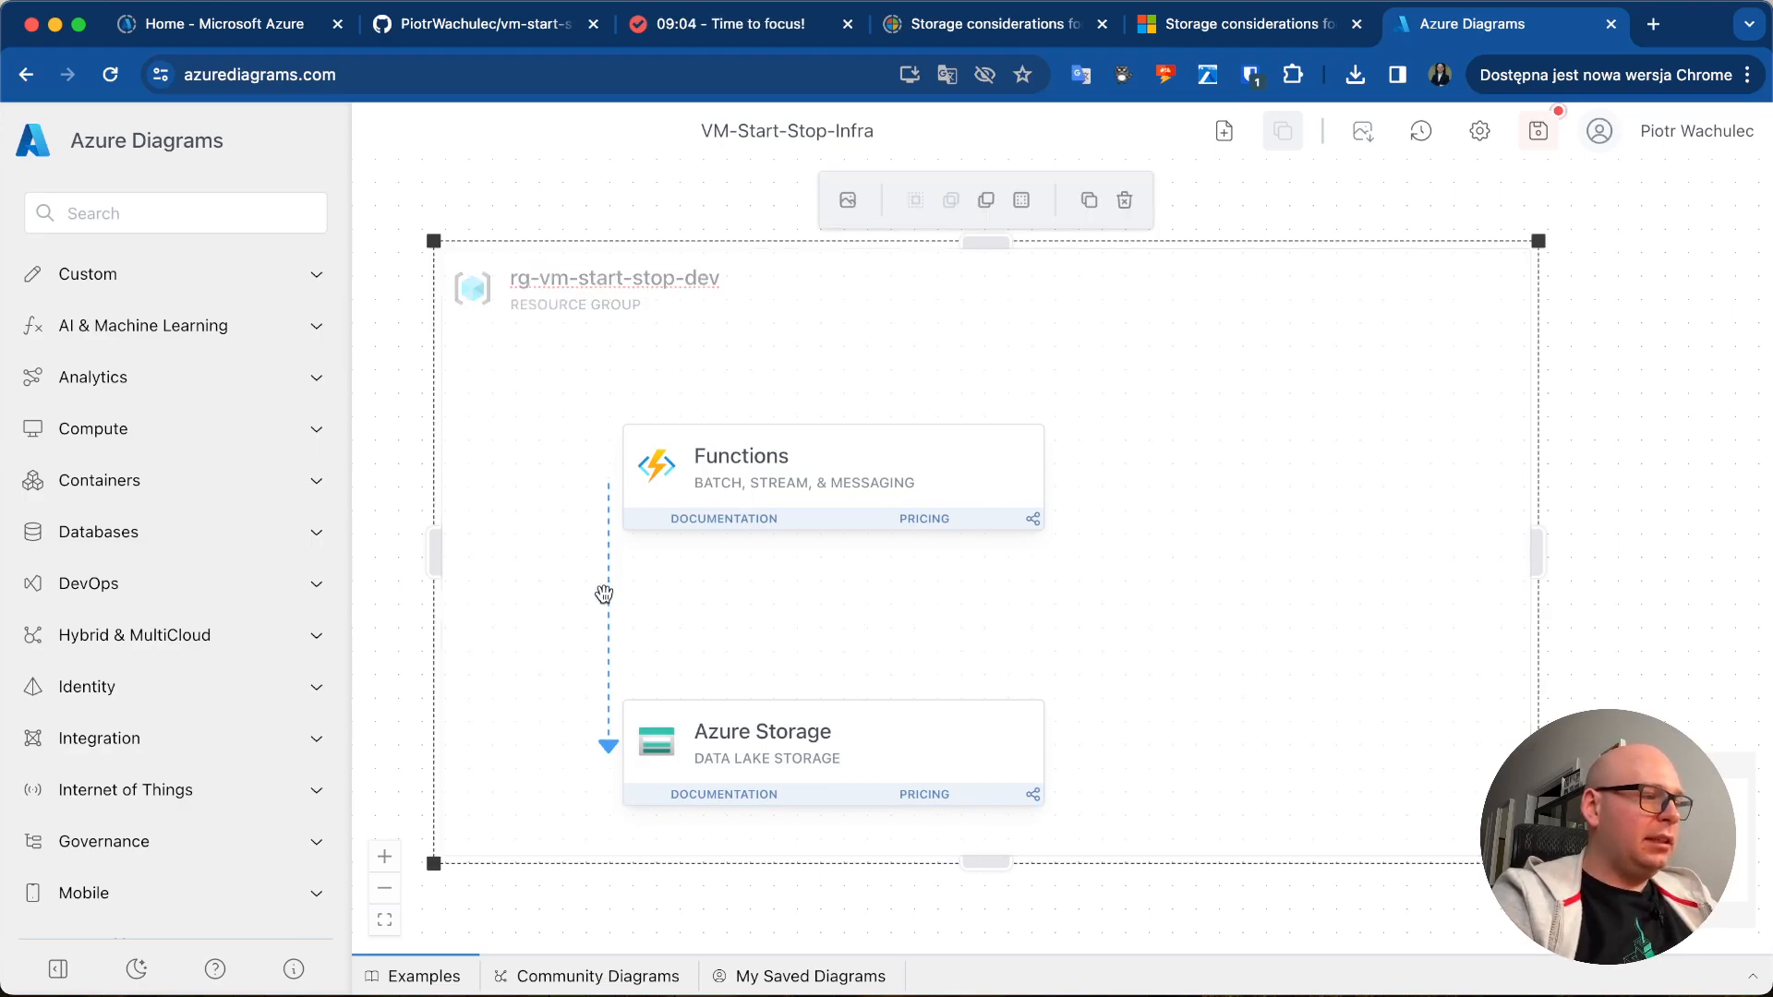
click(609, 611)
key(Delete)
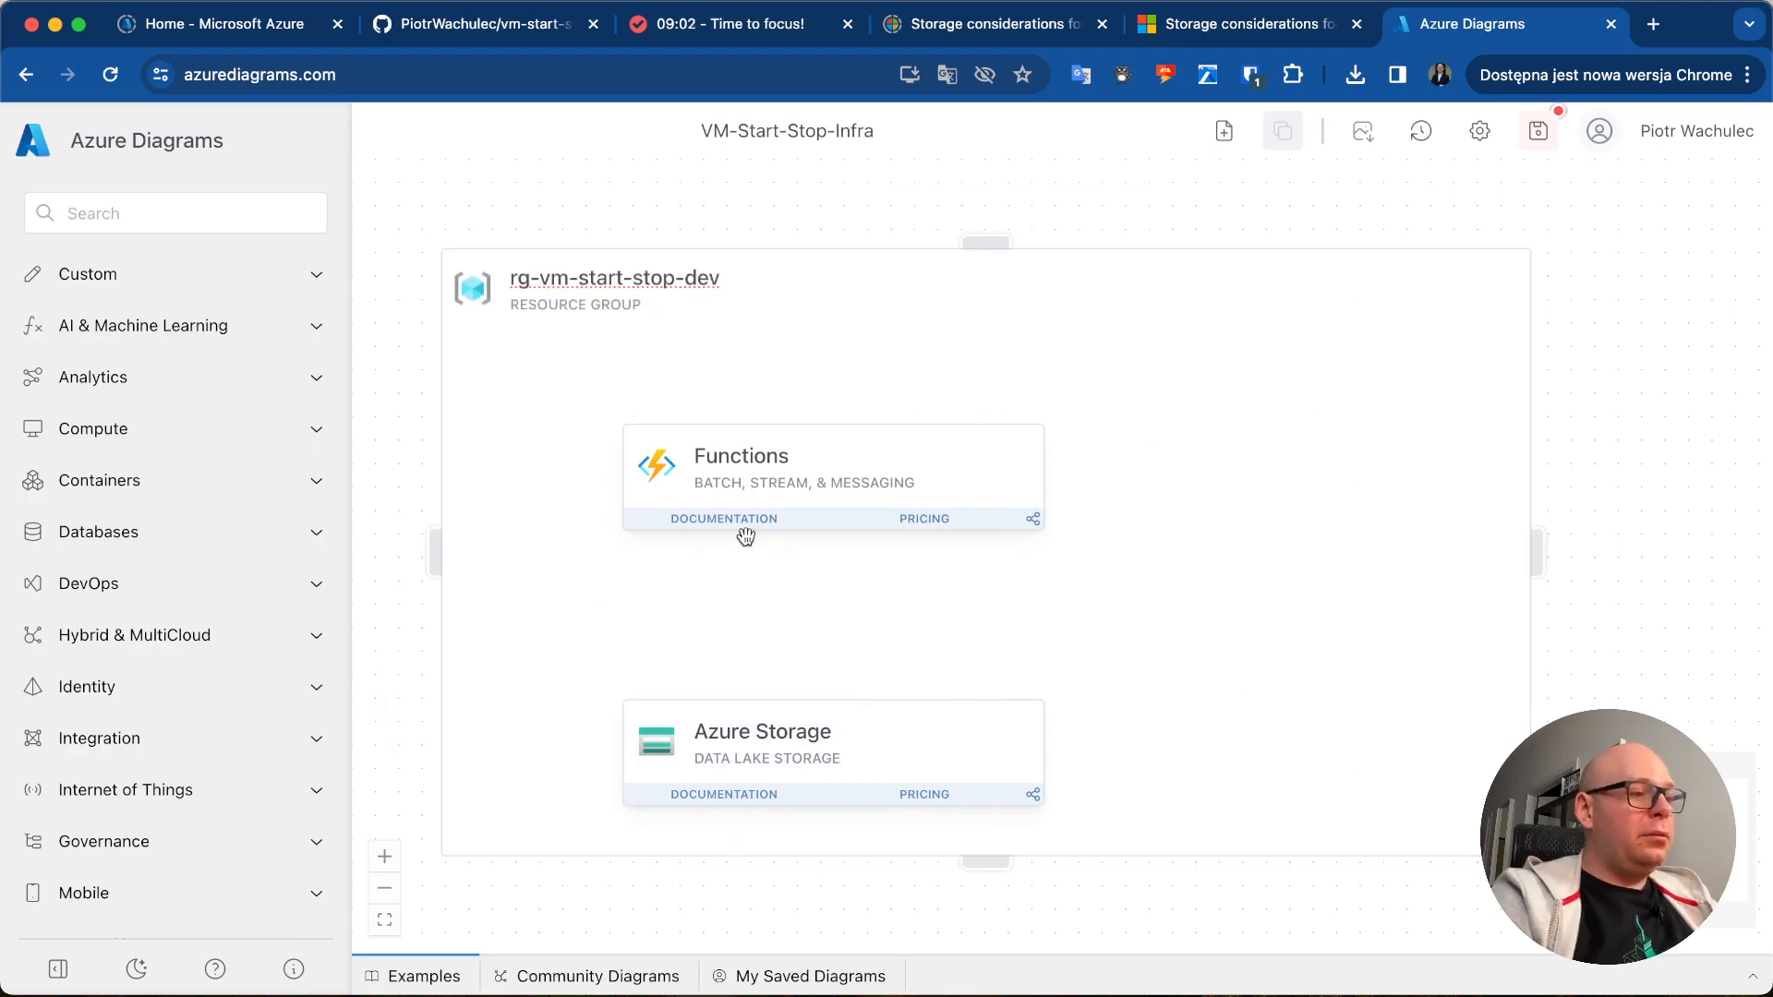
drag(833, 535, 849, 688)
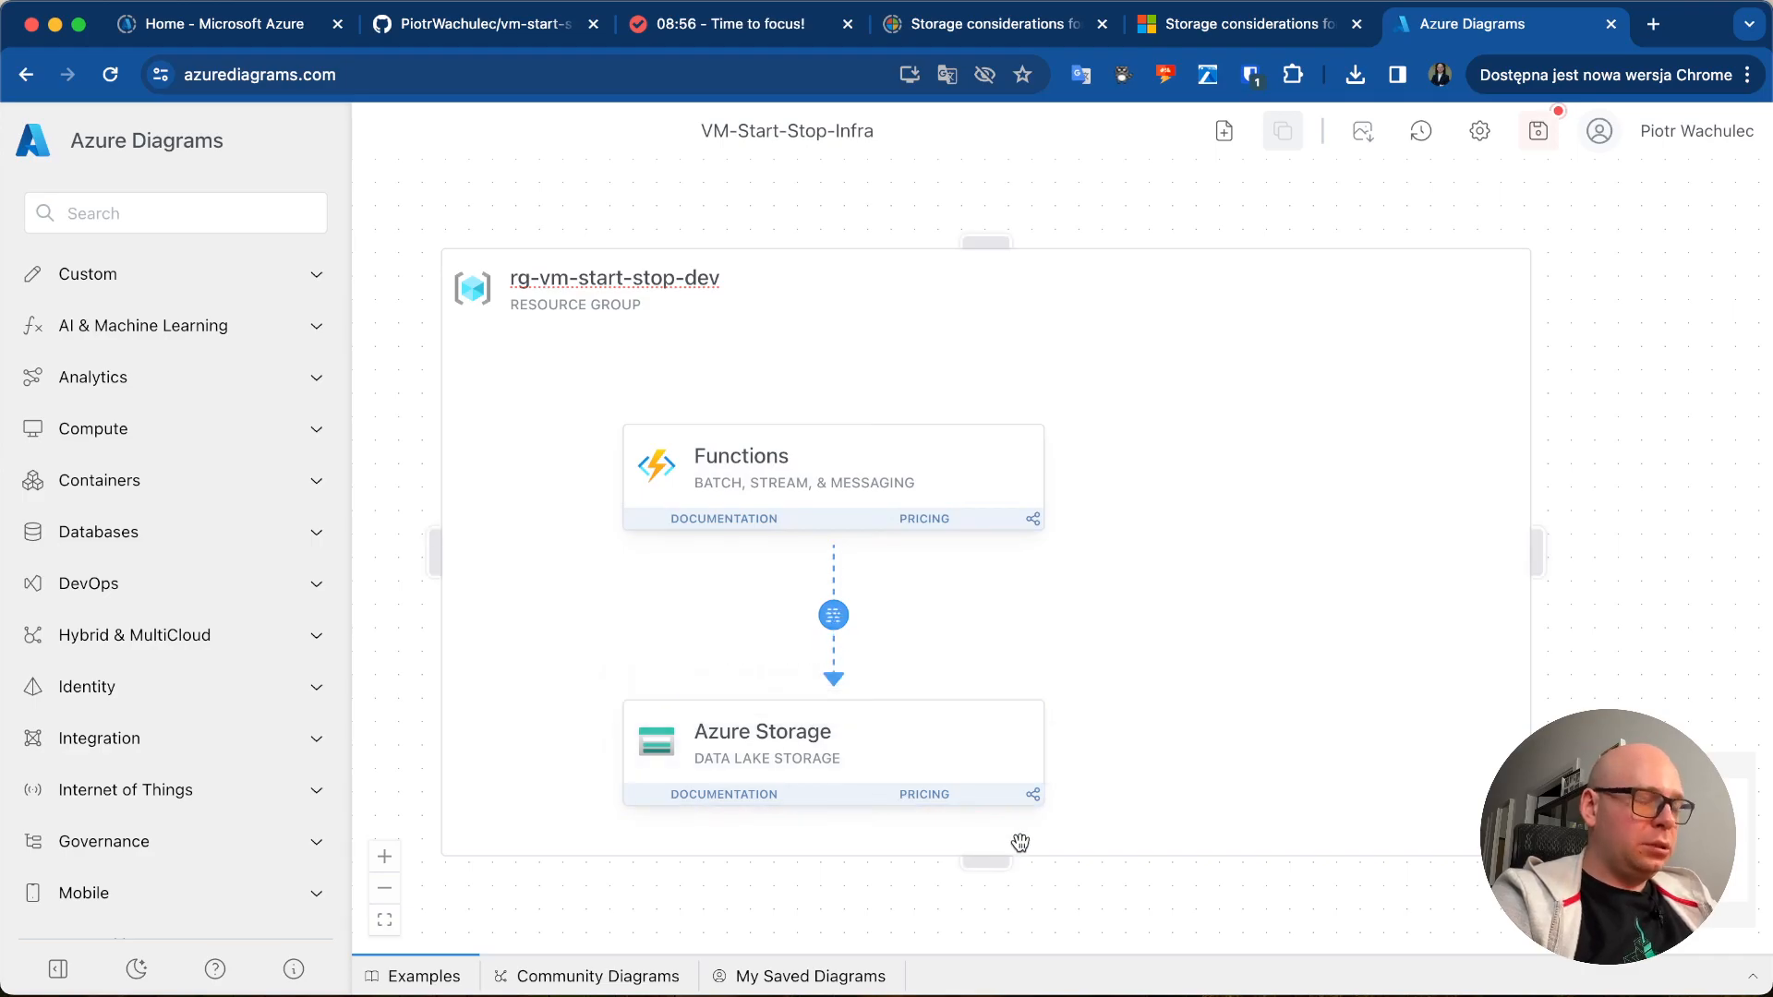
- Find the Service Bus component and place it to the right of Functions
click(159, 208)
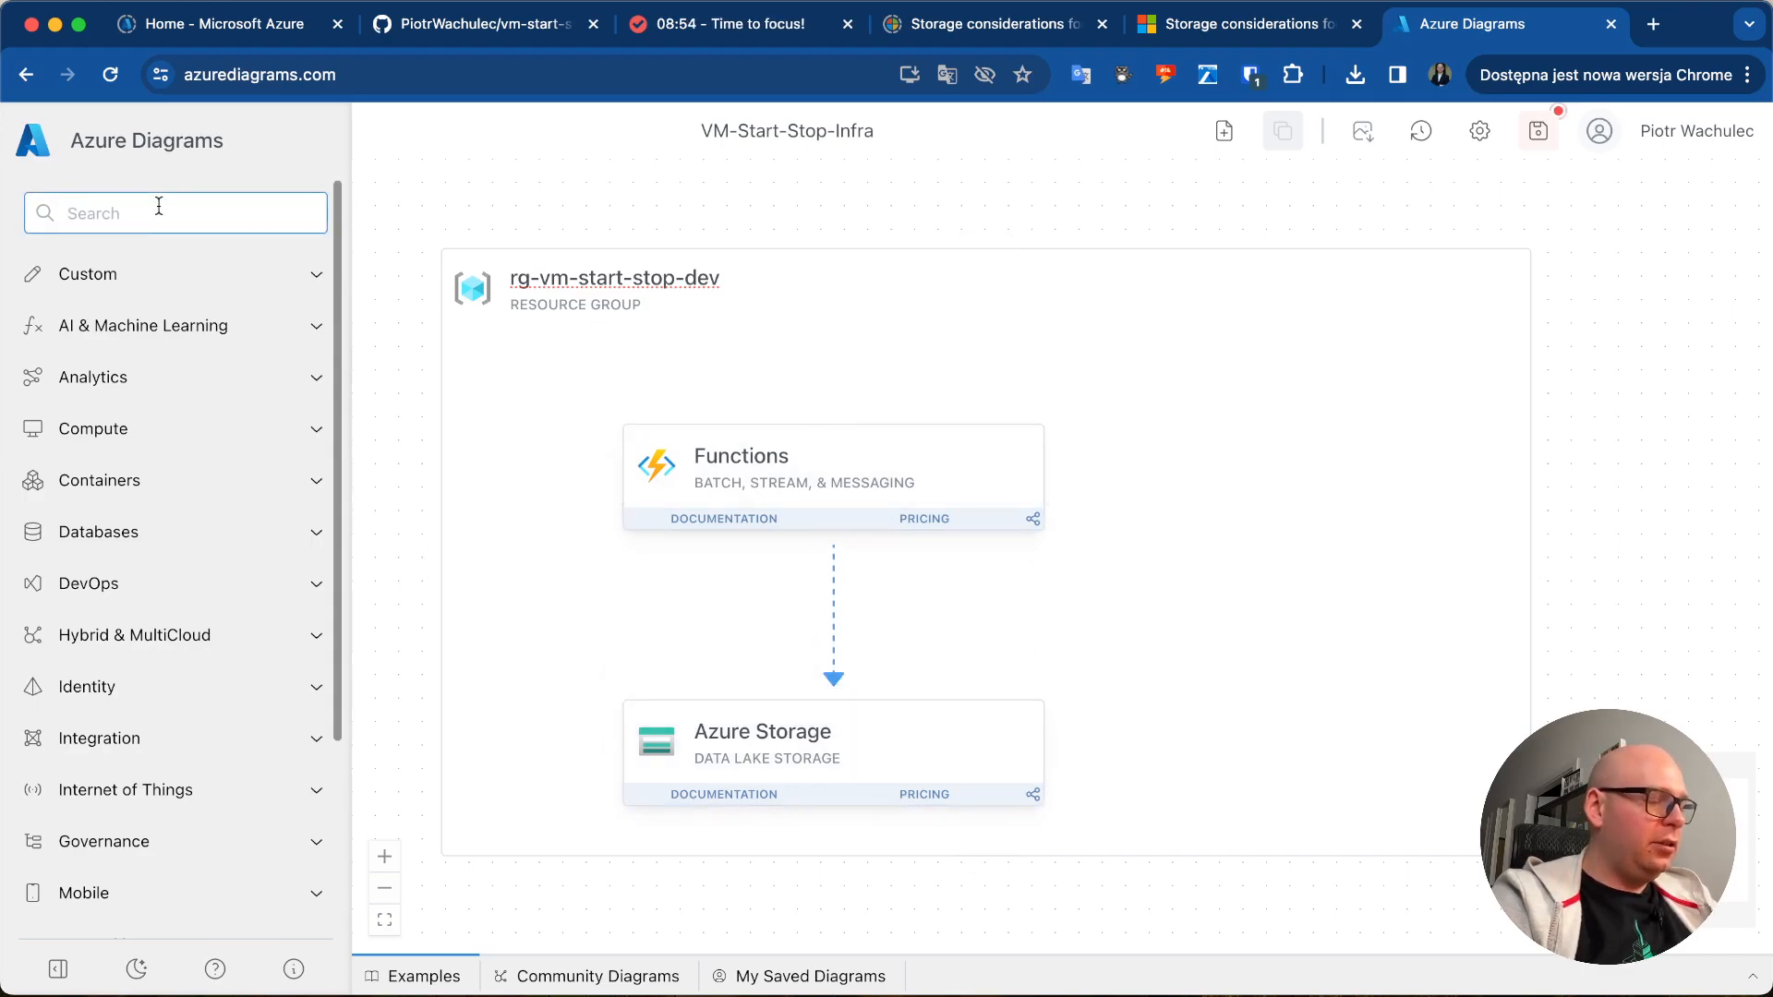
text(ser)
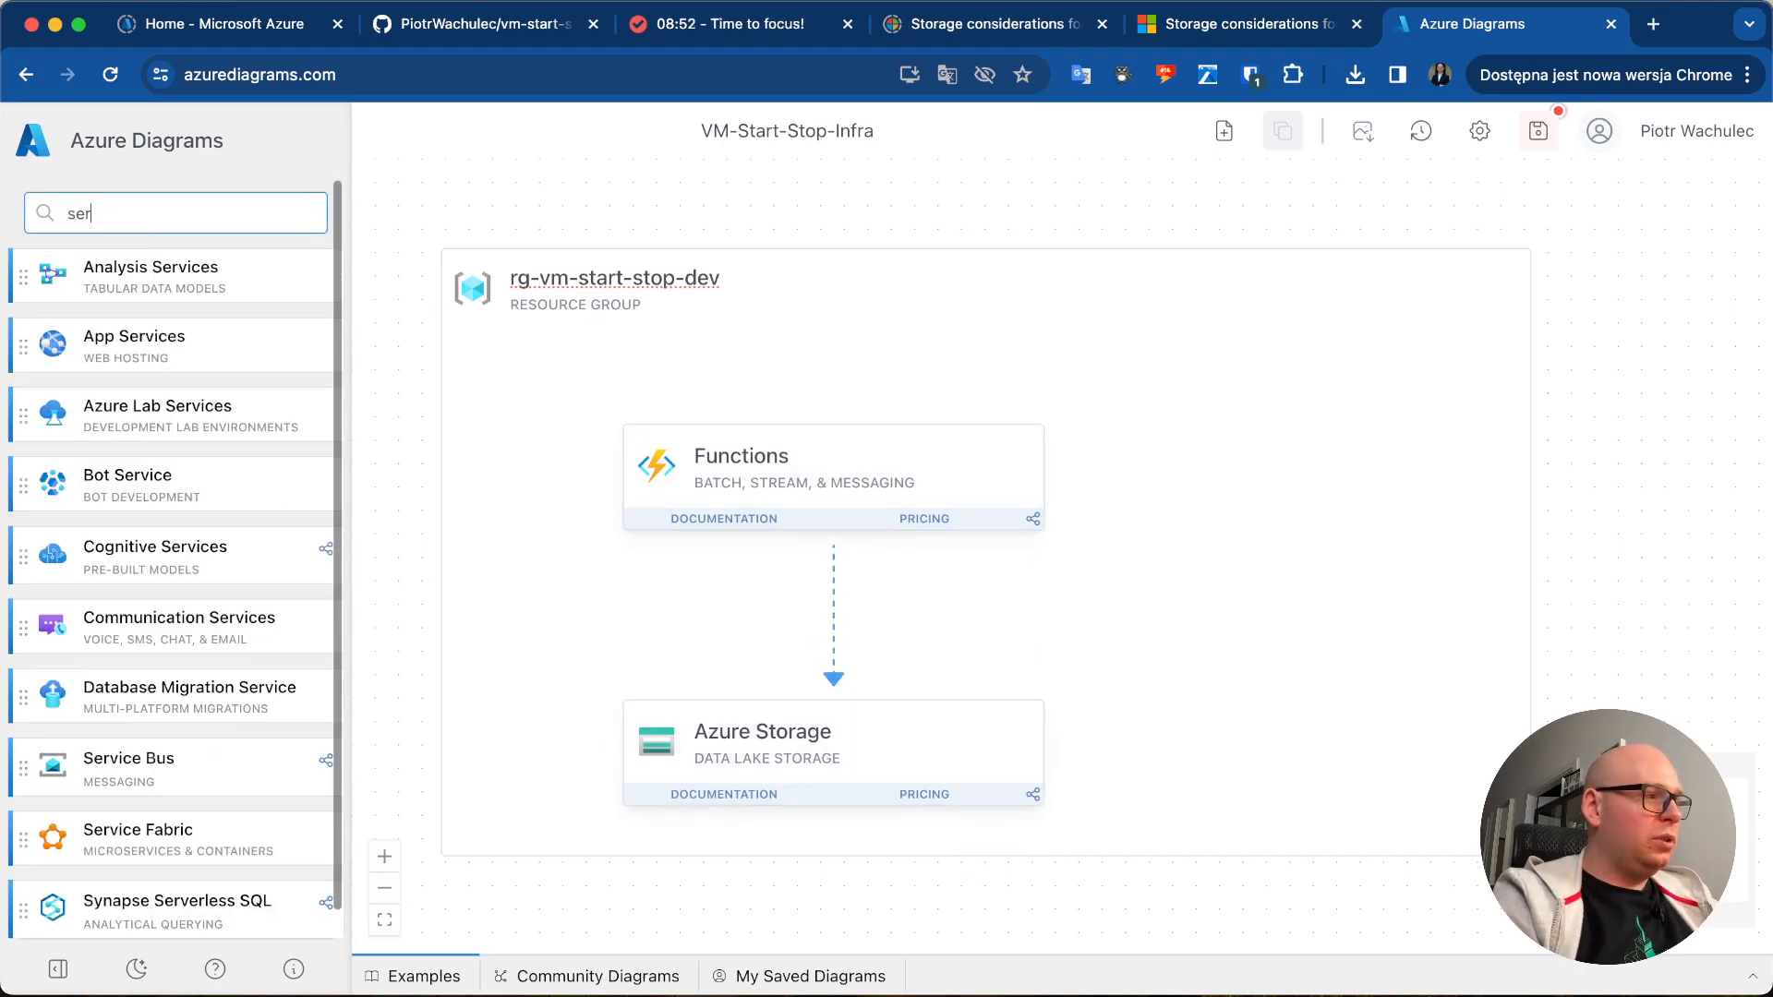
text(vice bu)
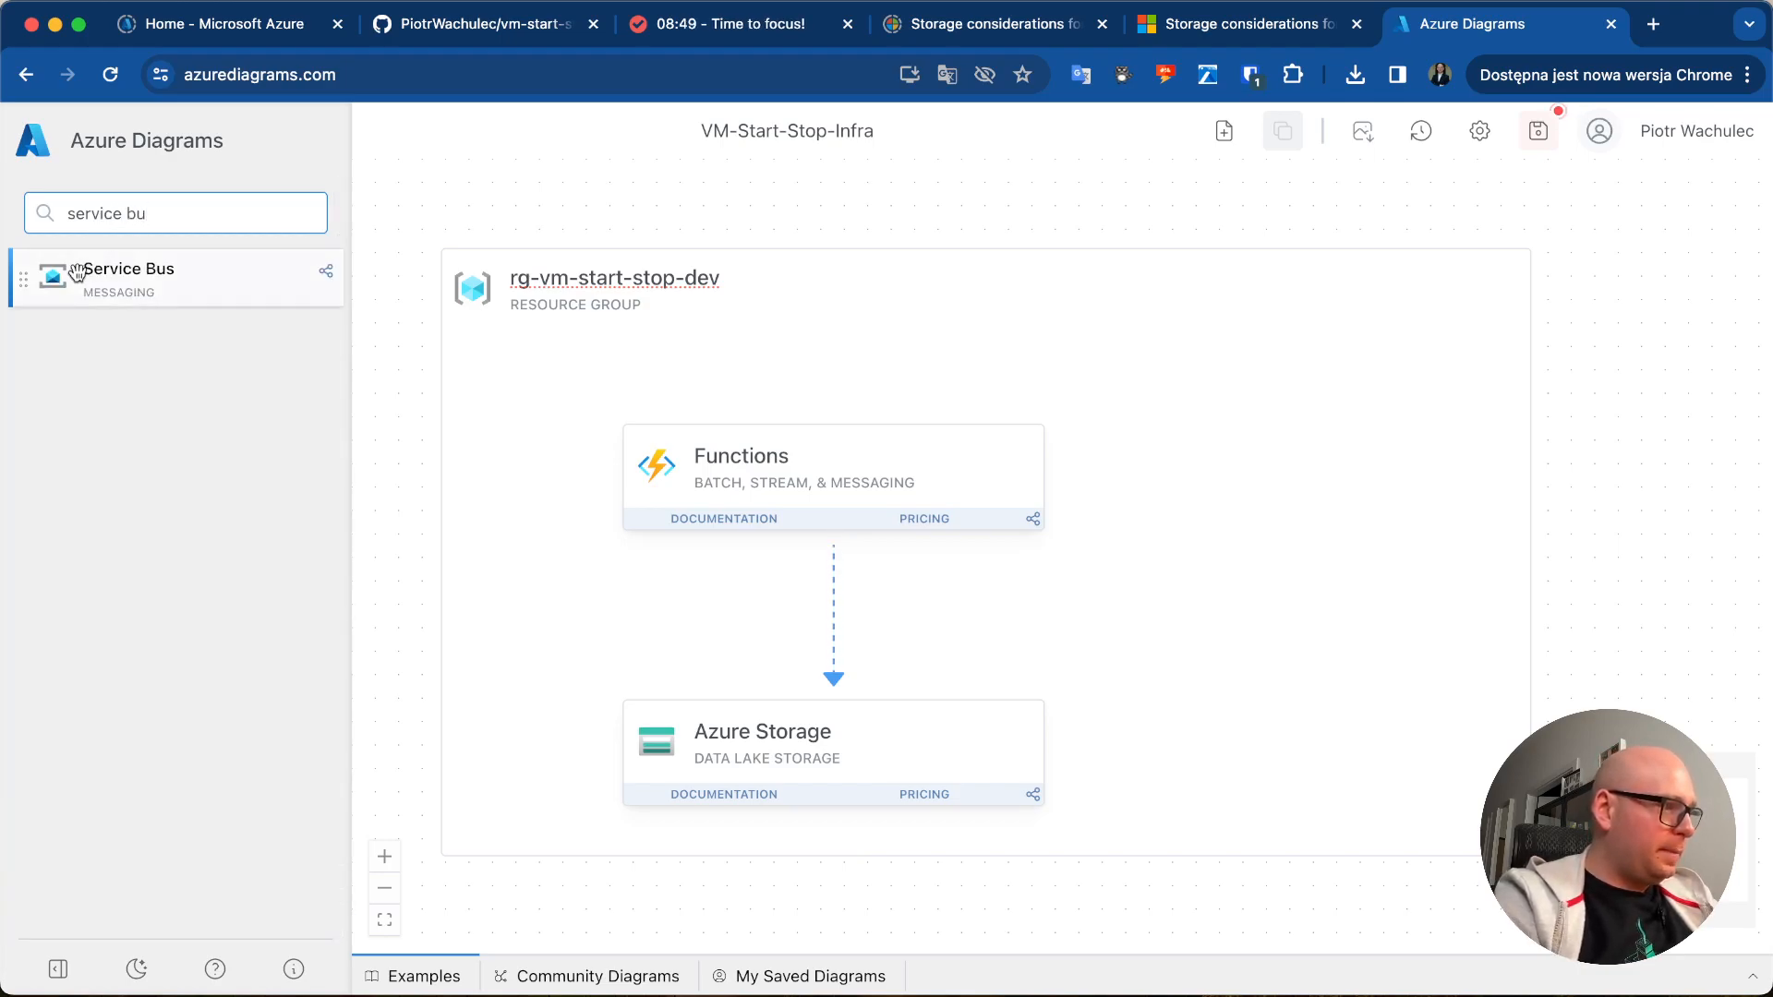
drag(71, 275, 1361, 475)
- Connect the right side of Functions to the left side of Service Bus and align both cards horizontally
click(1039, 473)
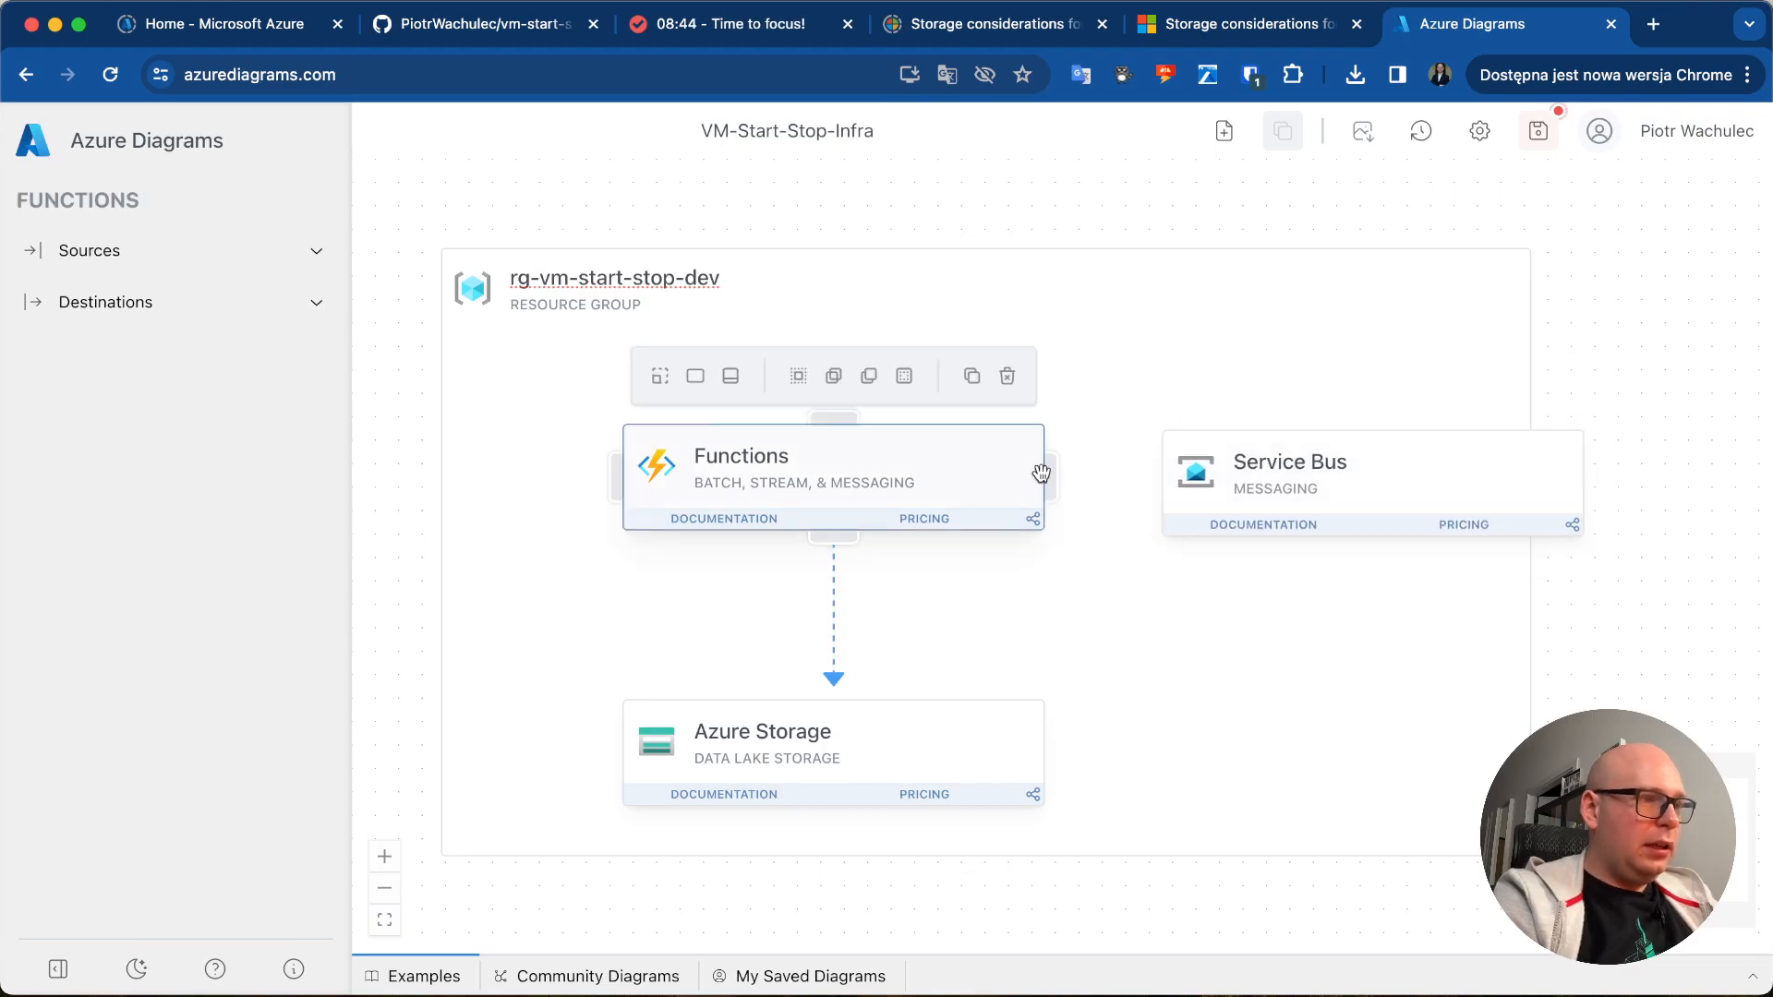
drag(1043, 472, 1151, 467)
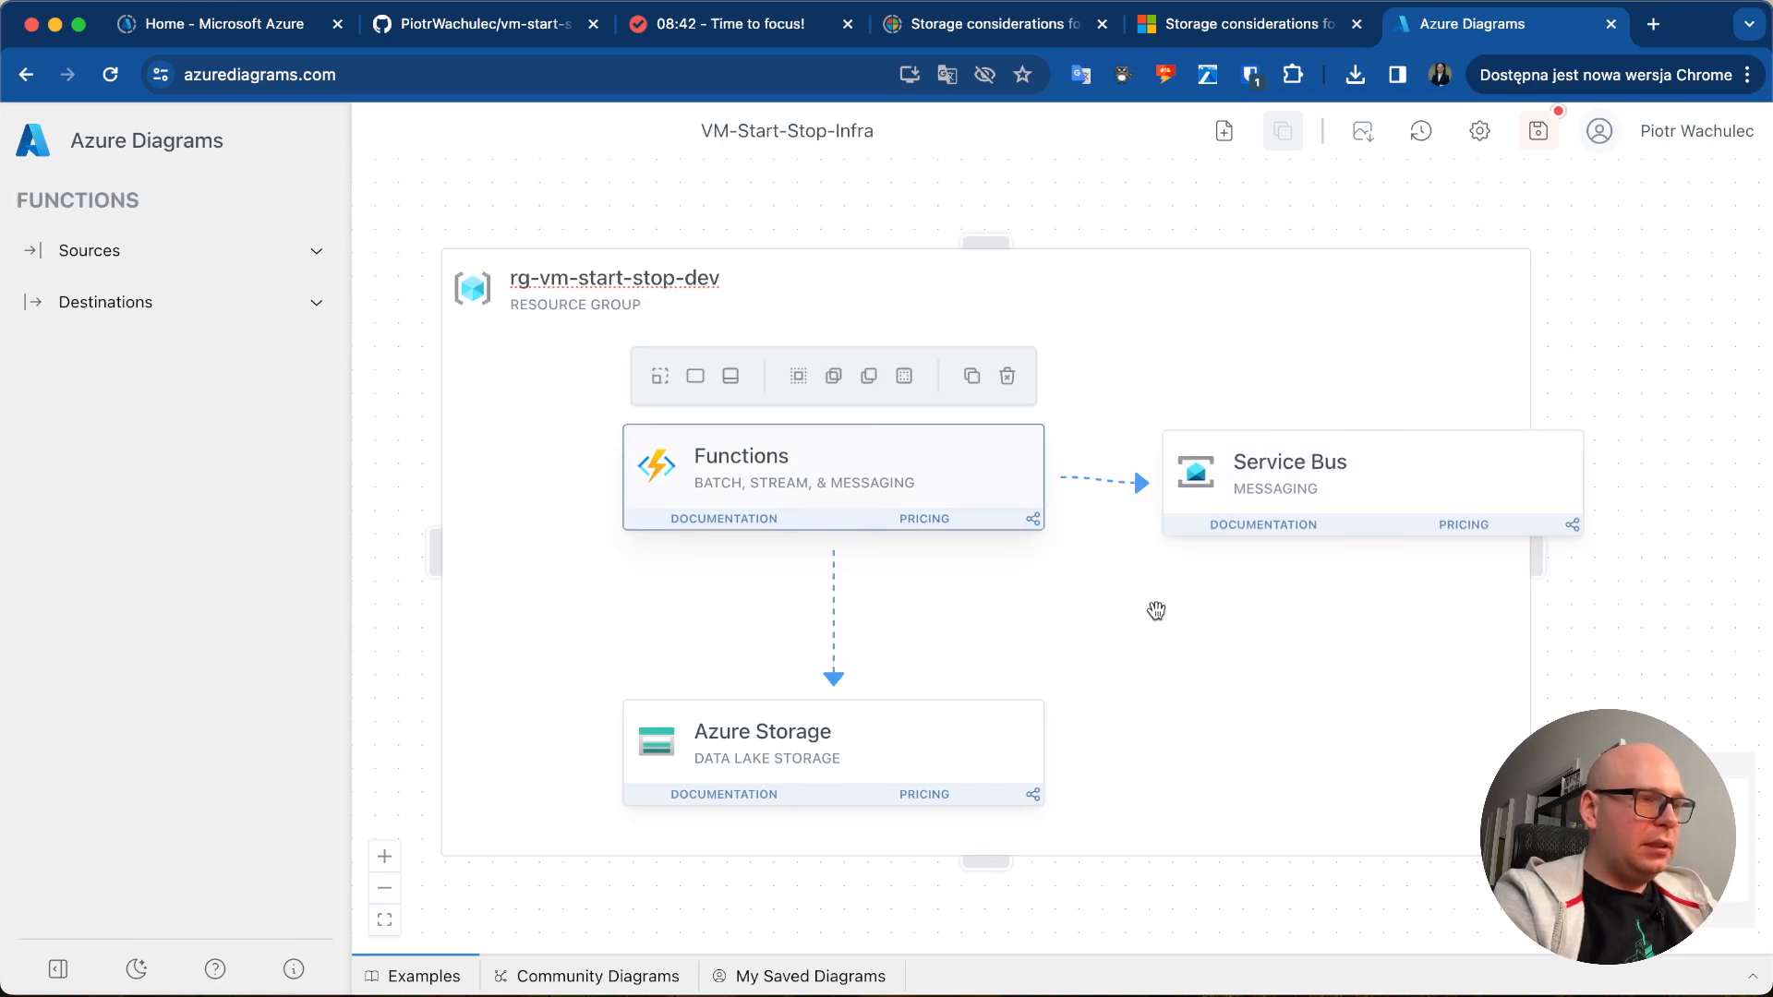
click(1313, 482)
drag(1312, 482, 1312, 477)
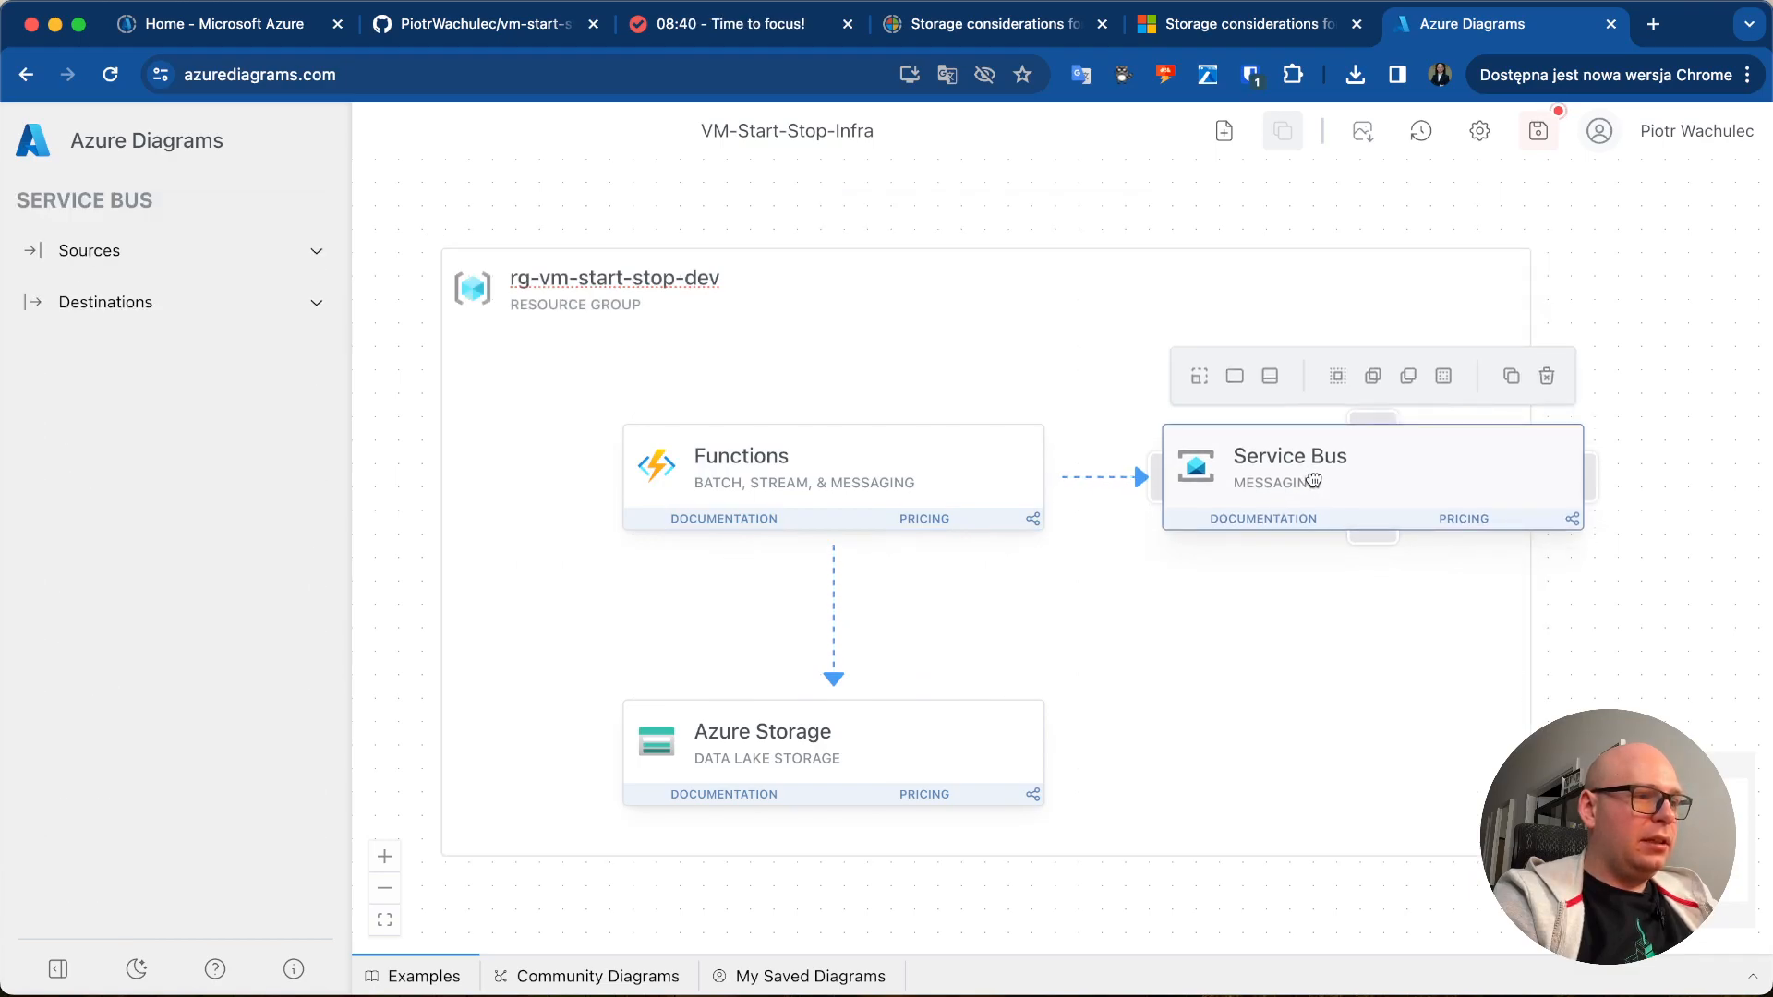
- Connect the top of Service Bus back to the top of Functions and reposition the resource group frame around all three cards
drag(1373, 417, 822, 413)
click(975, 388)
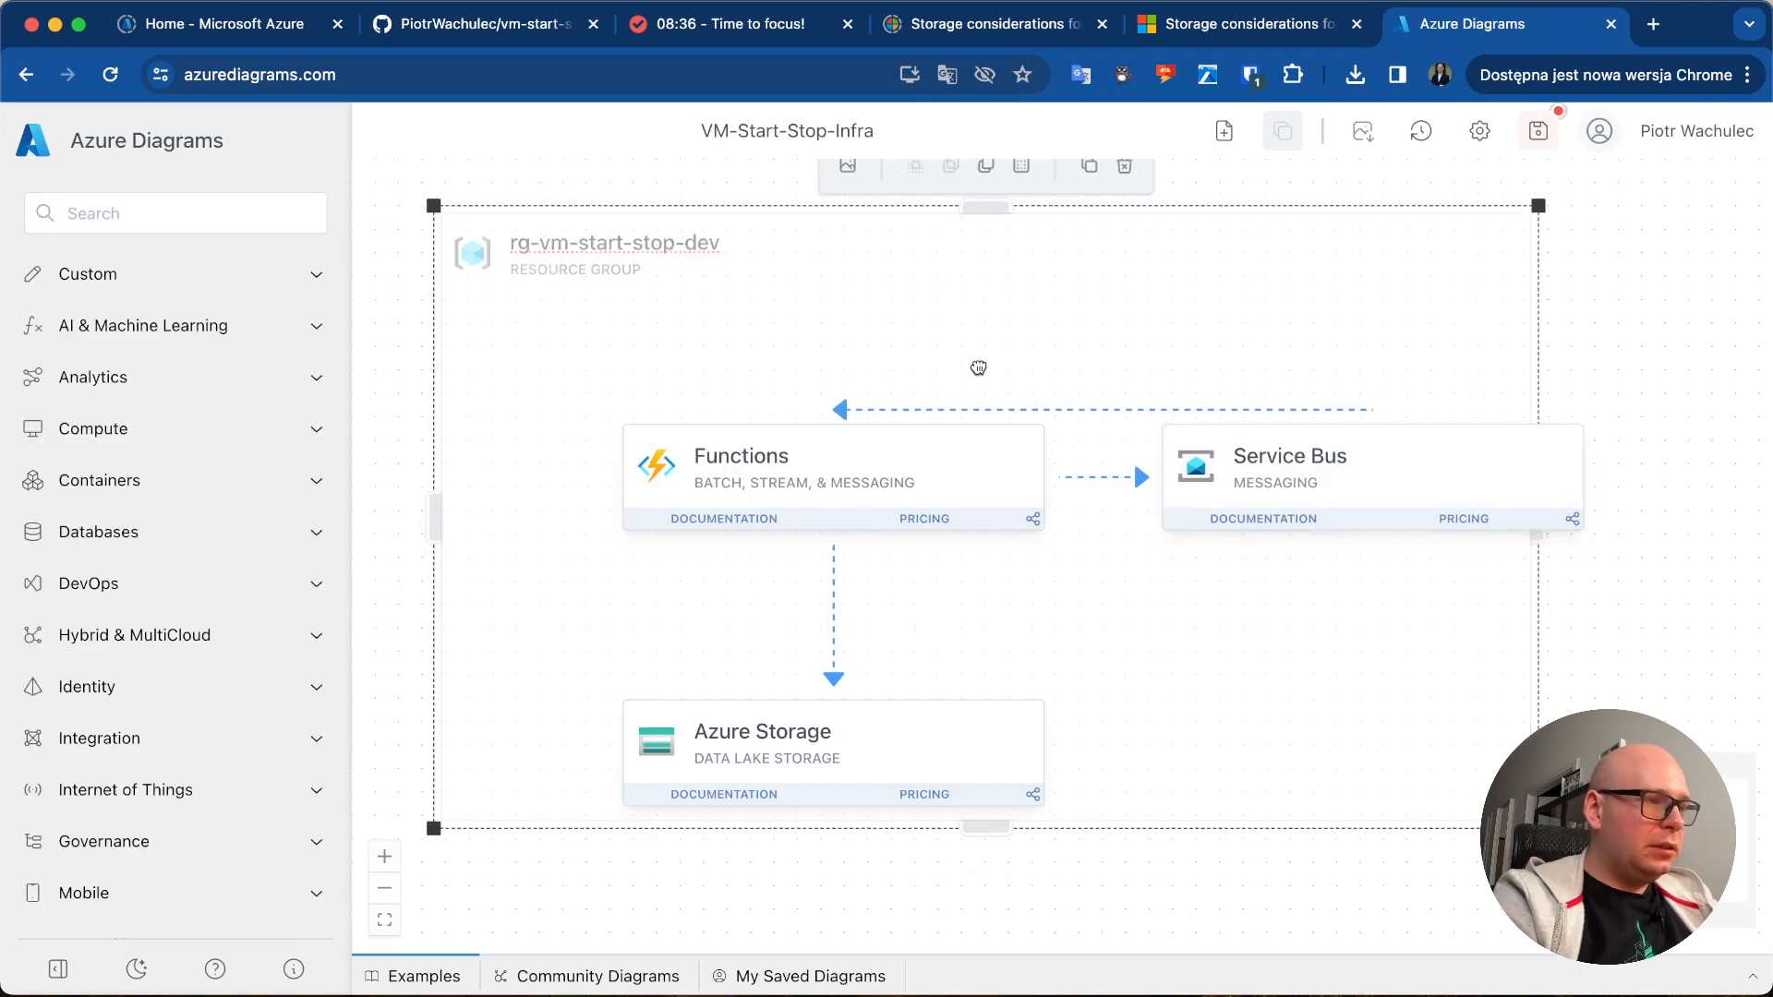
drag(975, 388, 1093, 433)
scroll(1094, 433, down, 1)
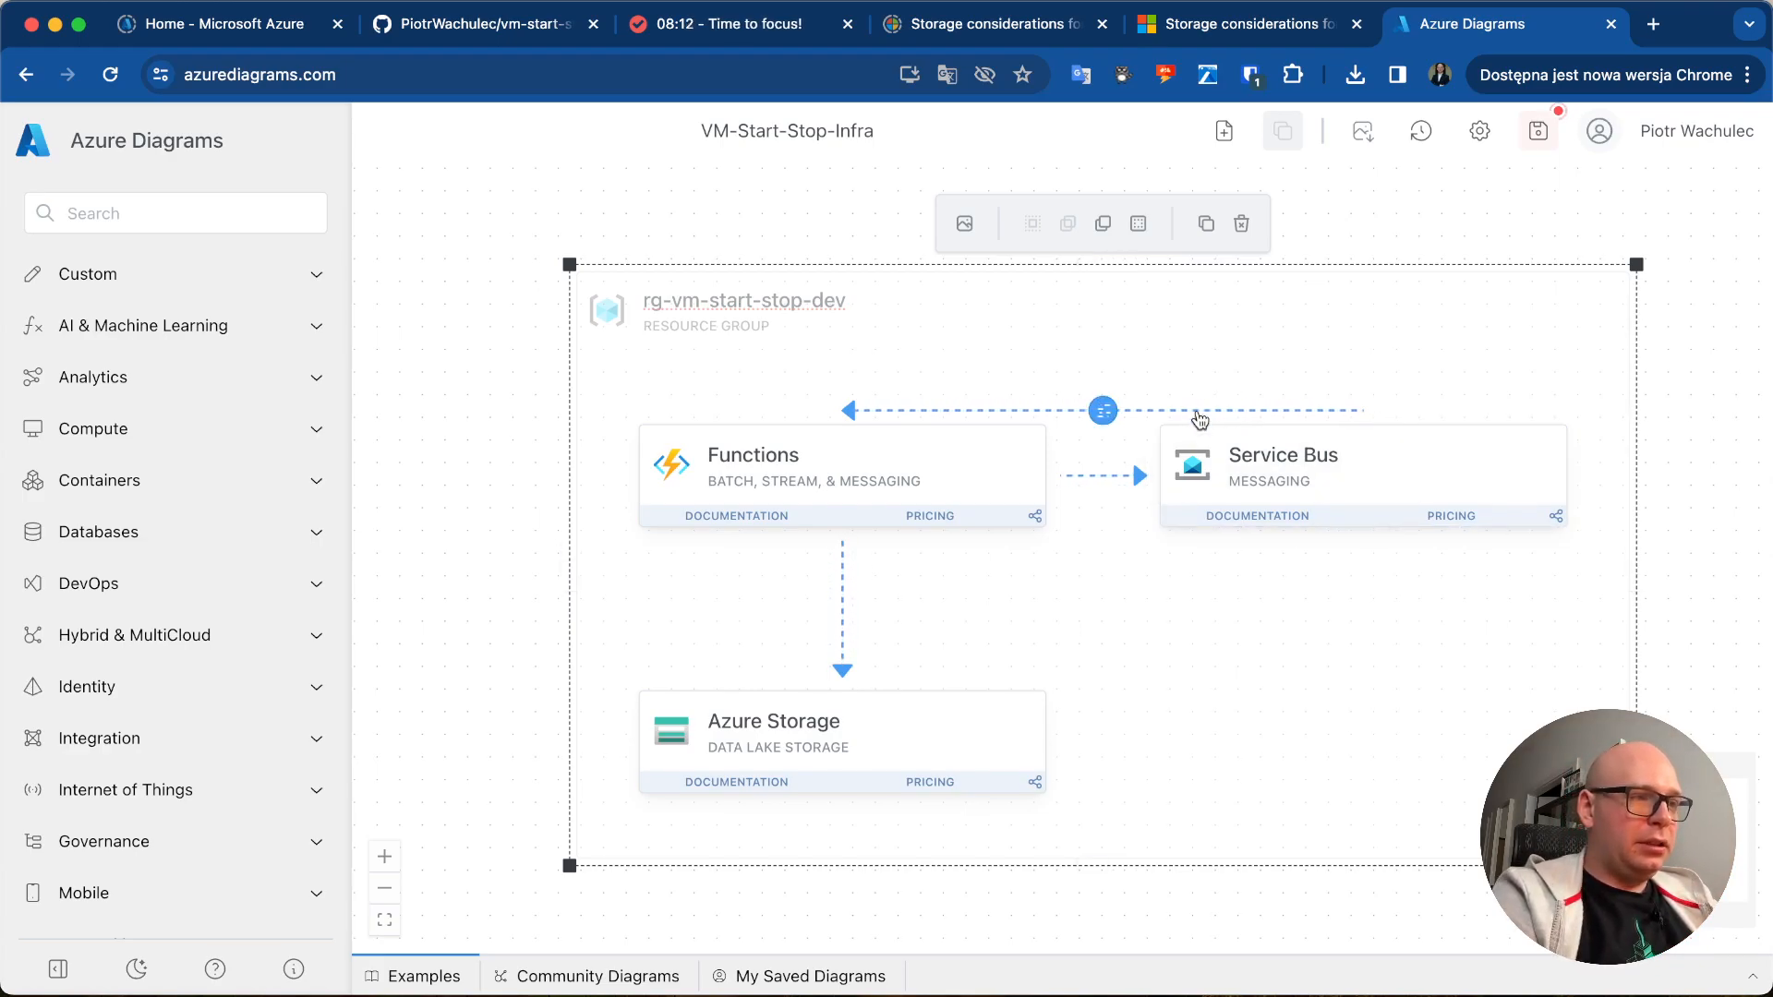
click(1104, 411)
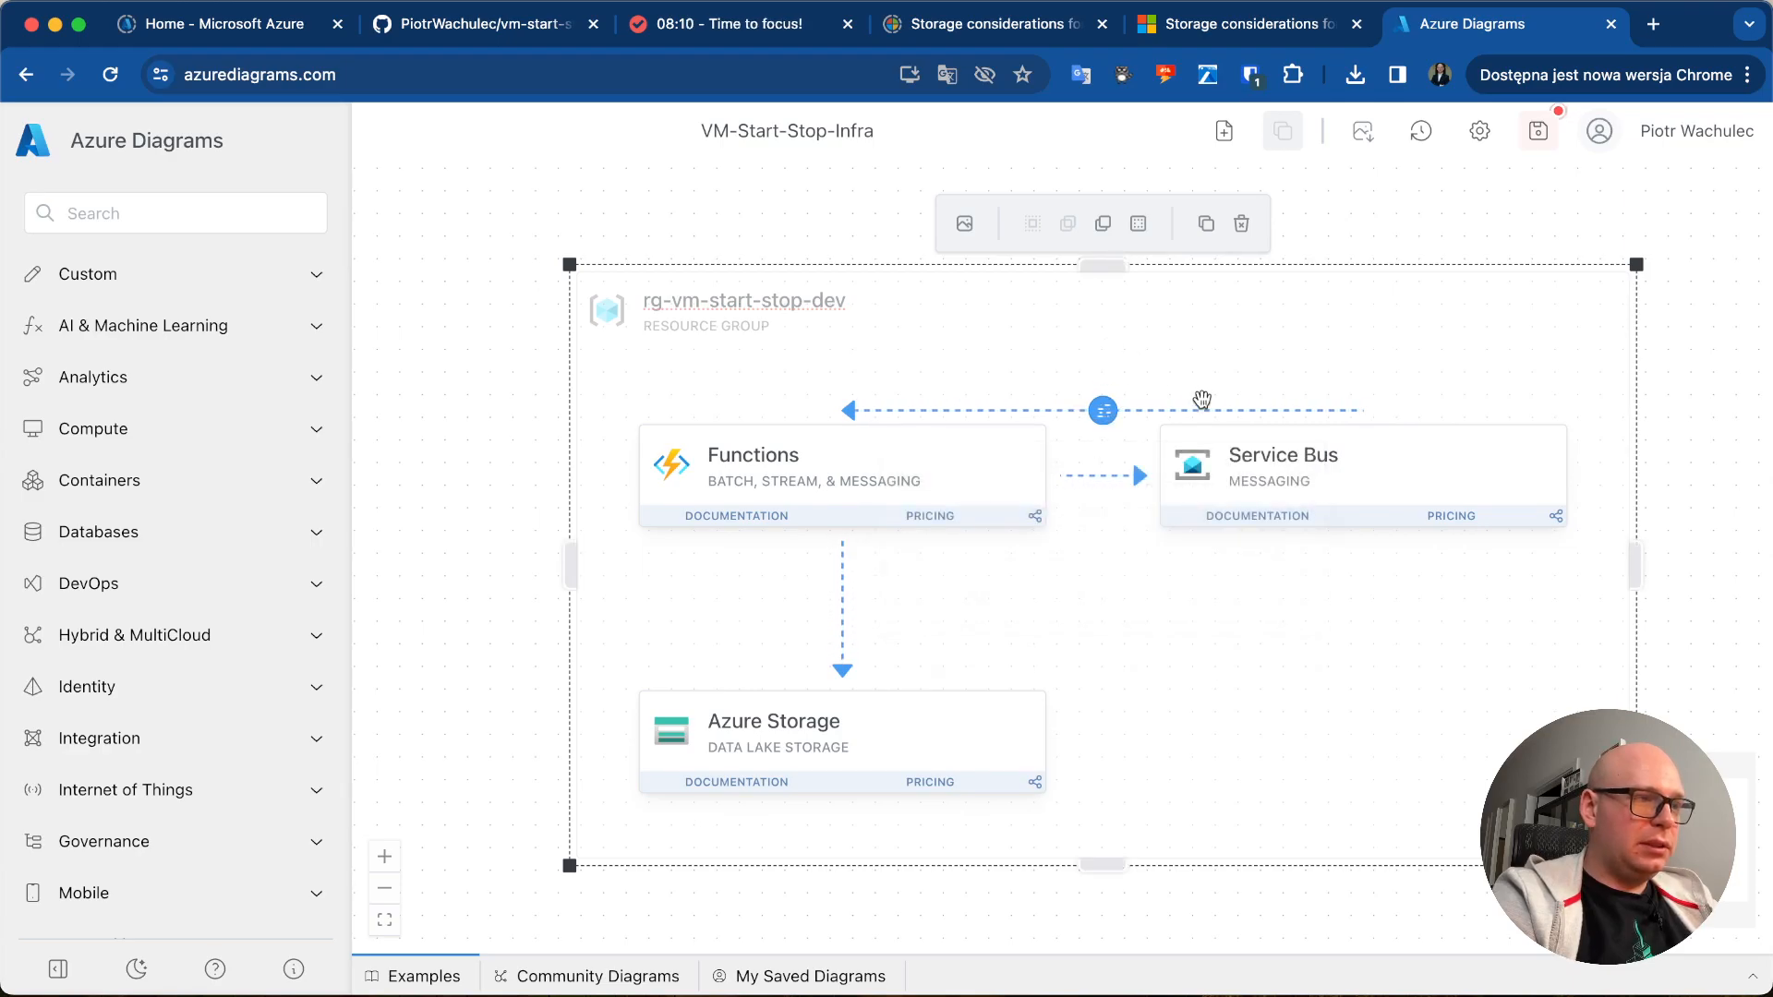
mouse_move(1223, 403)
mouse_down()
mouse_move(1233, 359)
mouse_move(1172, 417)
mouse_move(1231, 387)
mouse_move(1223, 421)
mouse_move(1240, 427)
mouse_up()
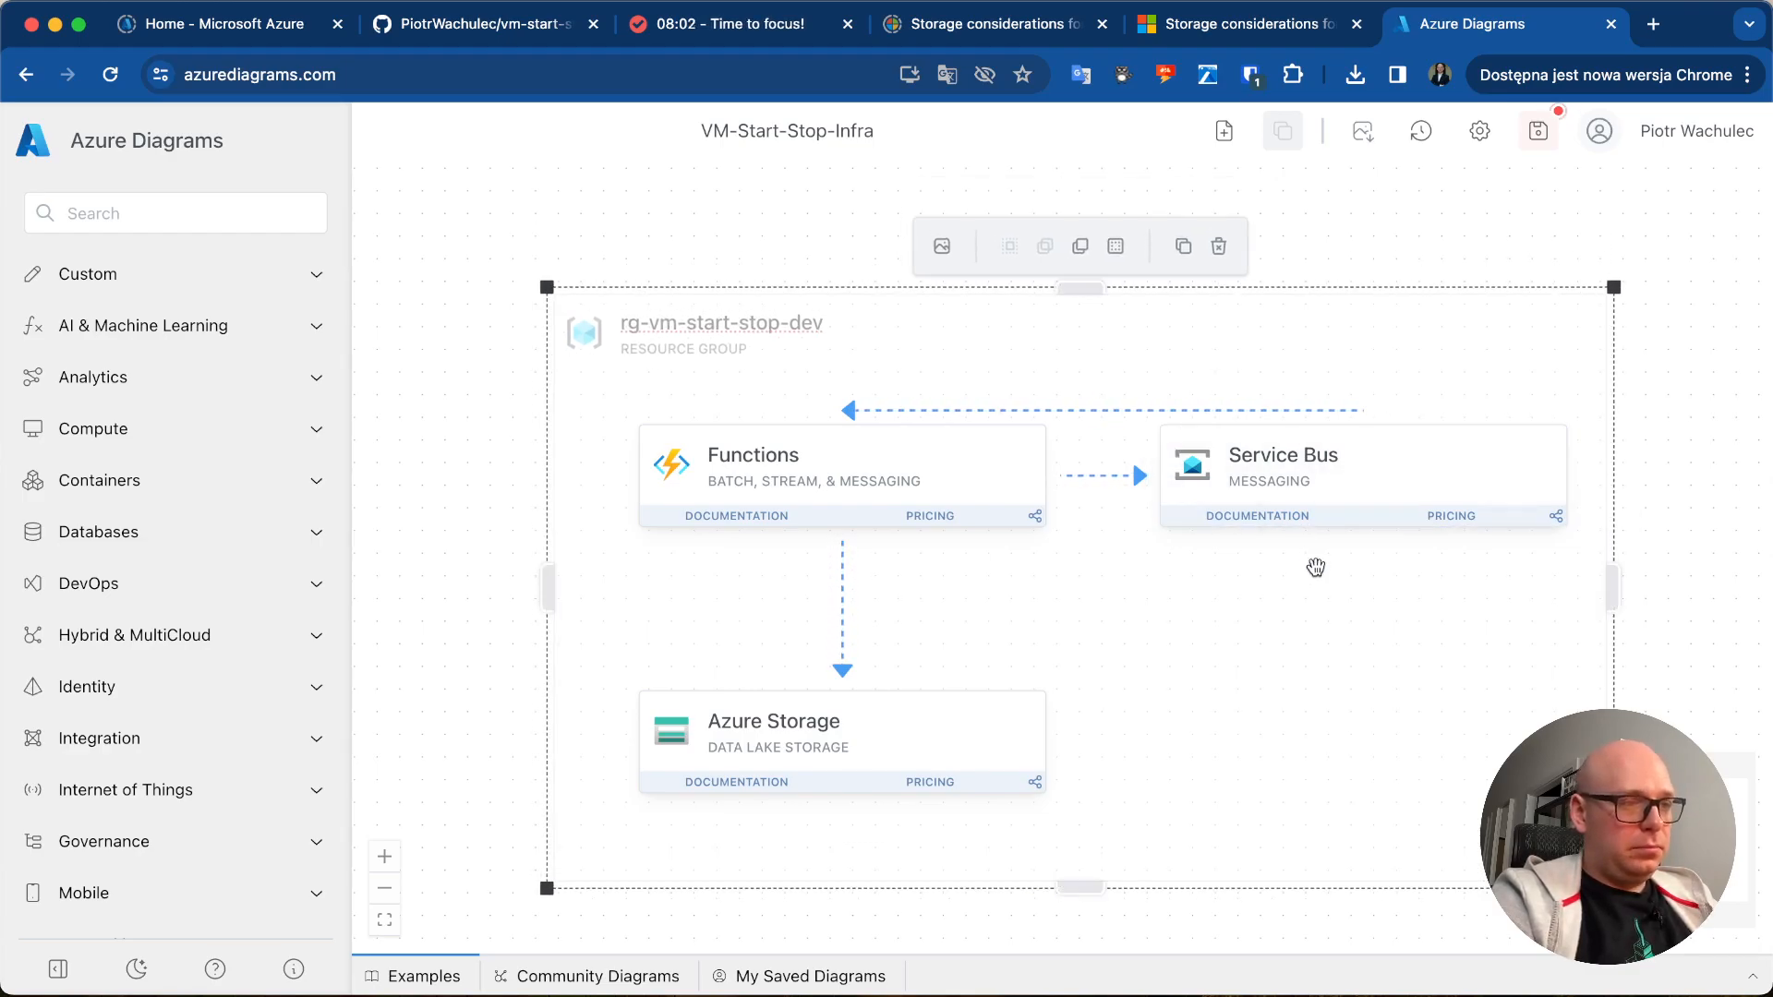
scroll(1316, 567, up, 2)
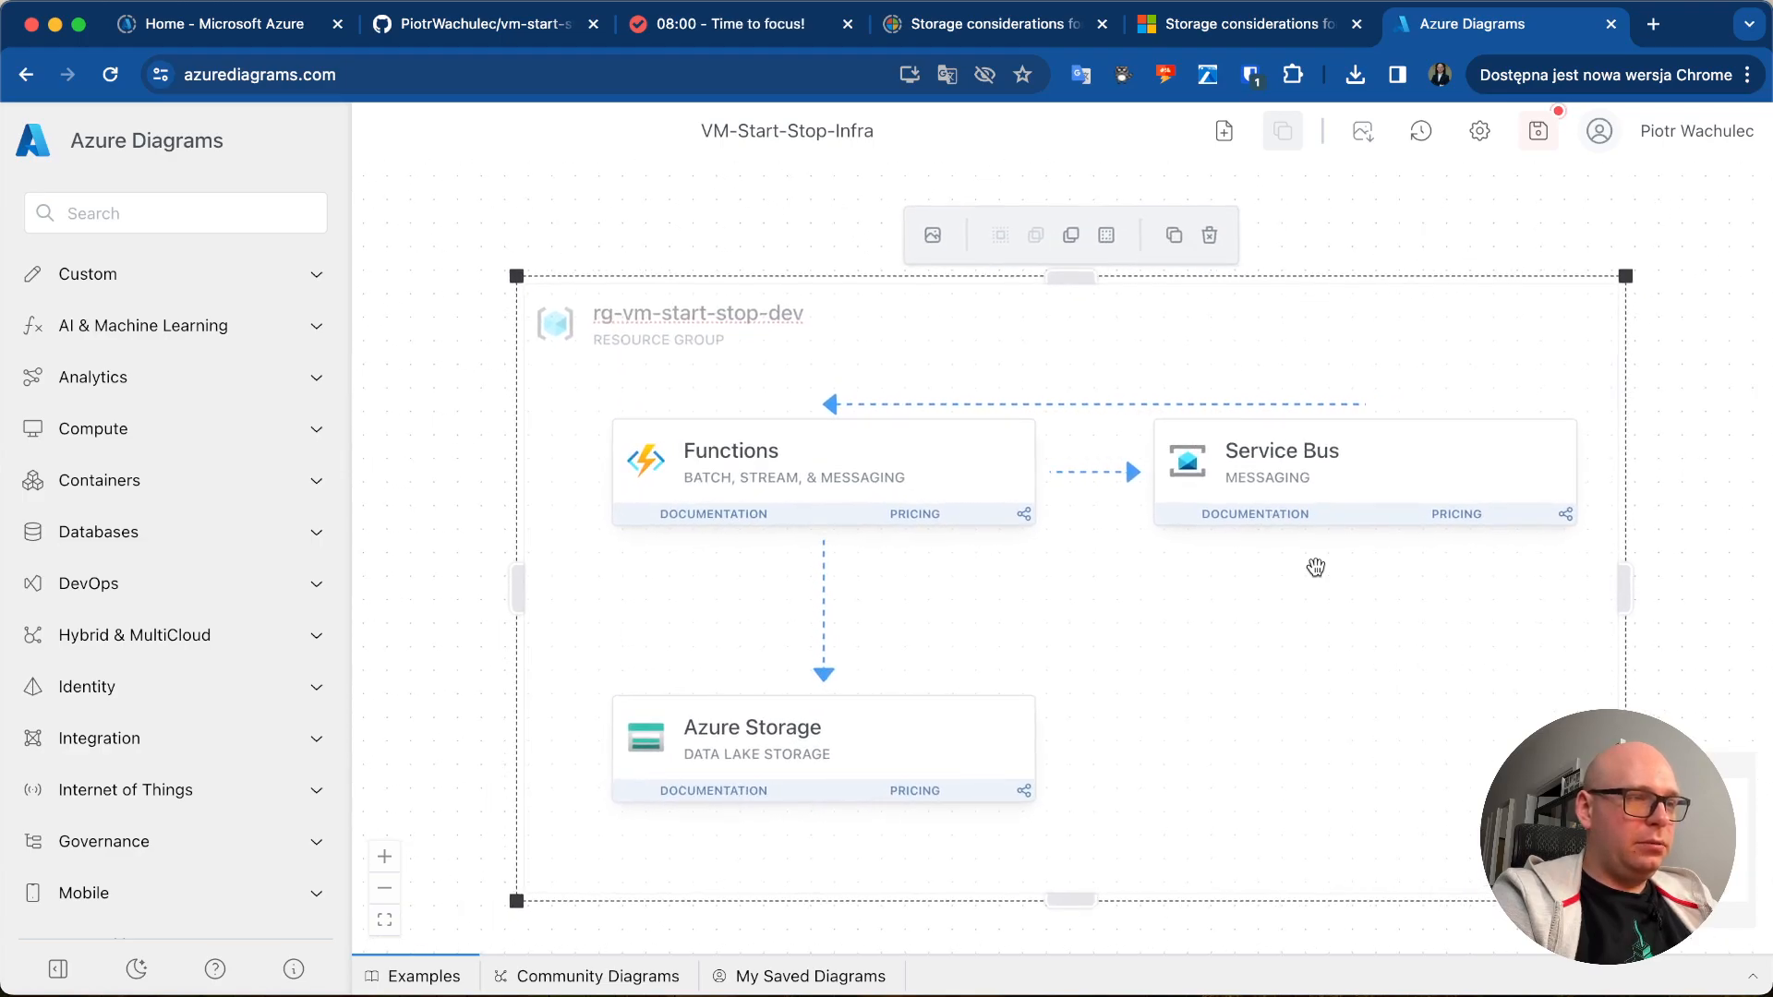
drag(1690, 556, 1642, 535)
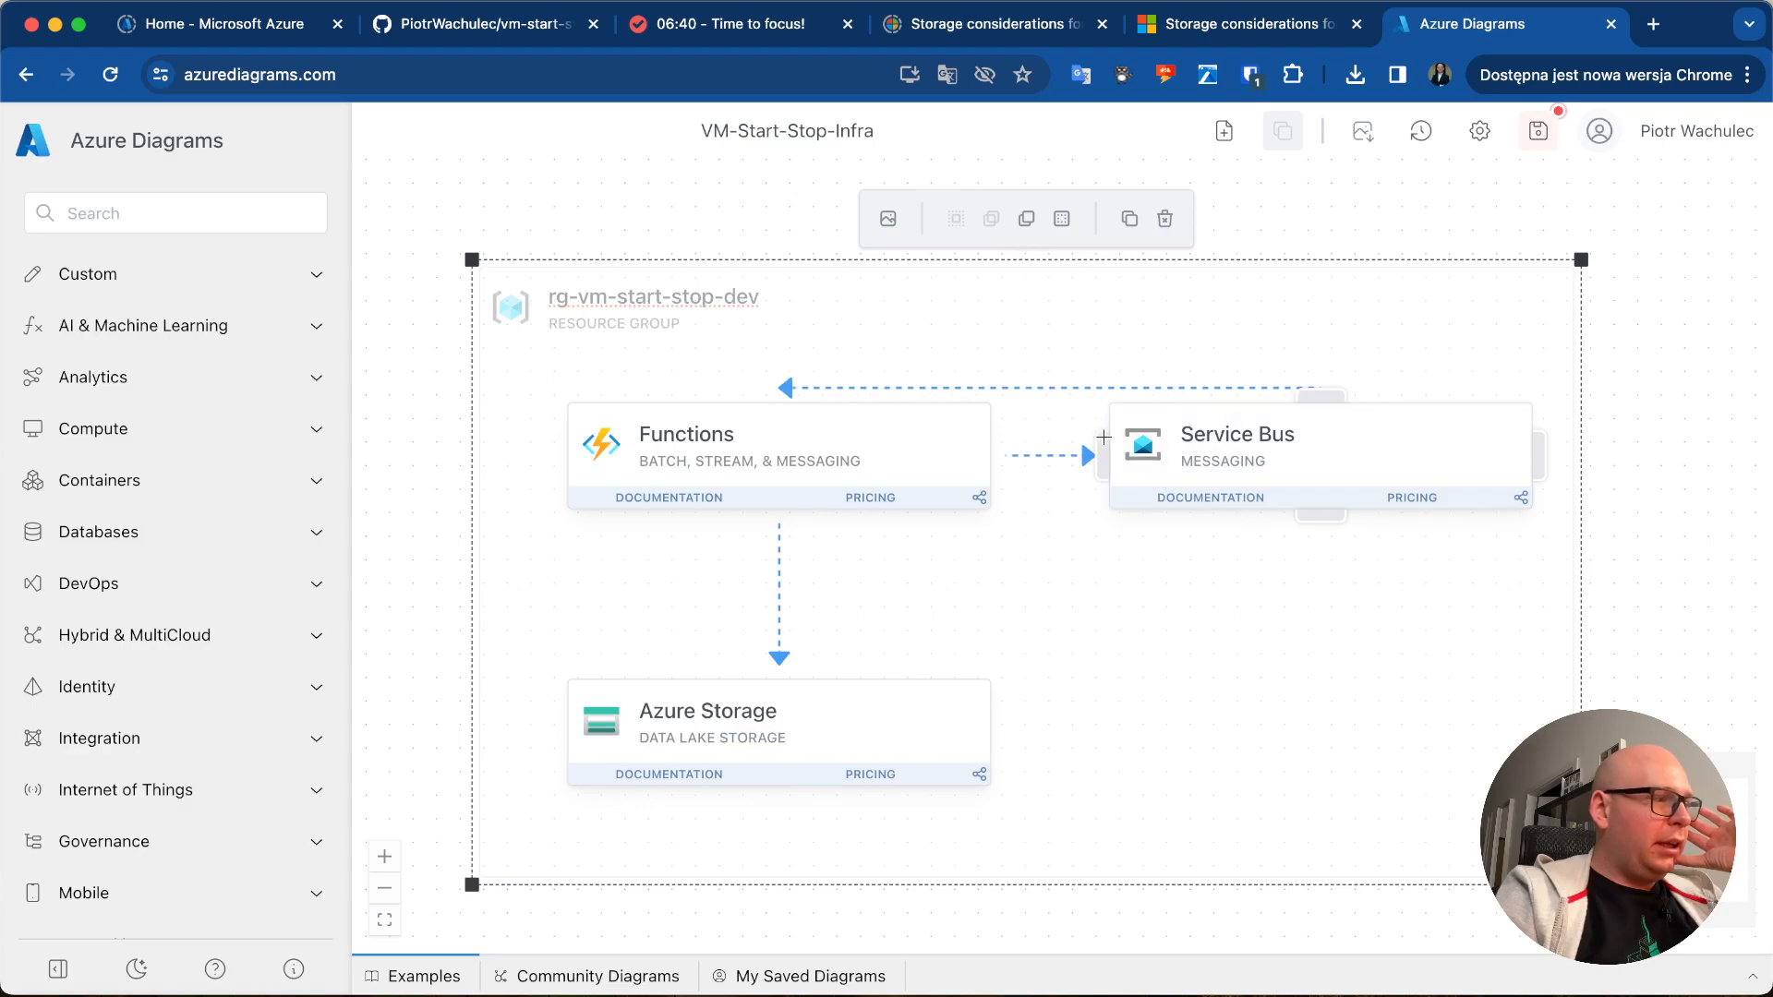
- Add Azure Monitor below Service Bus, beside Azure Storage, and connect the bottom of Functions to its top
click(203, 210)
text(mon)
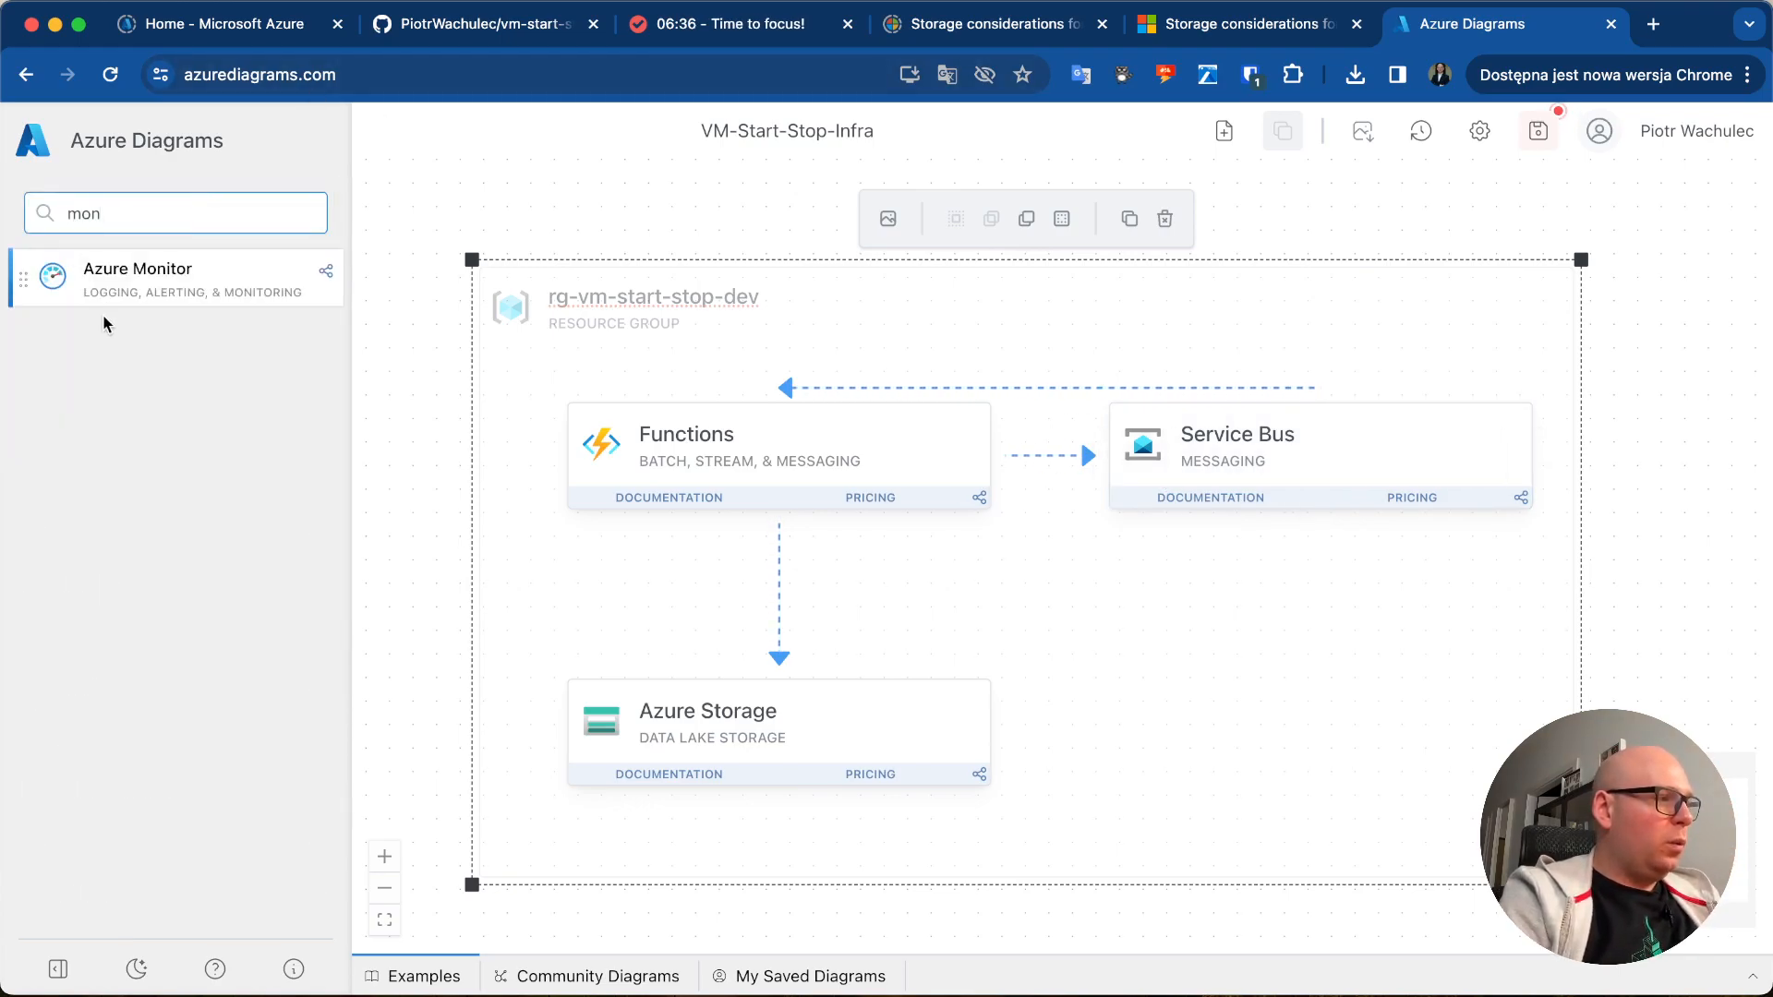
drag(120, 295, 1145, 725)
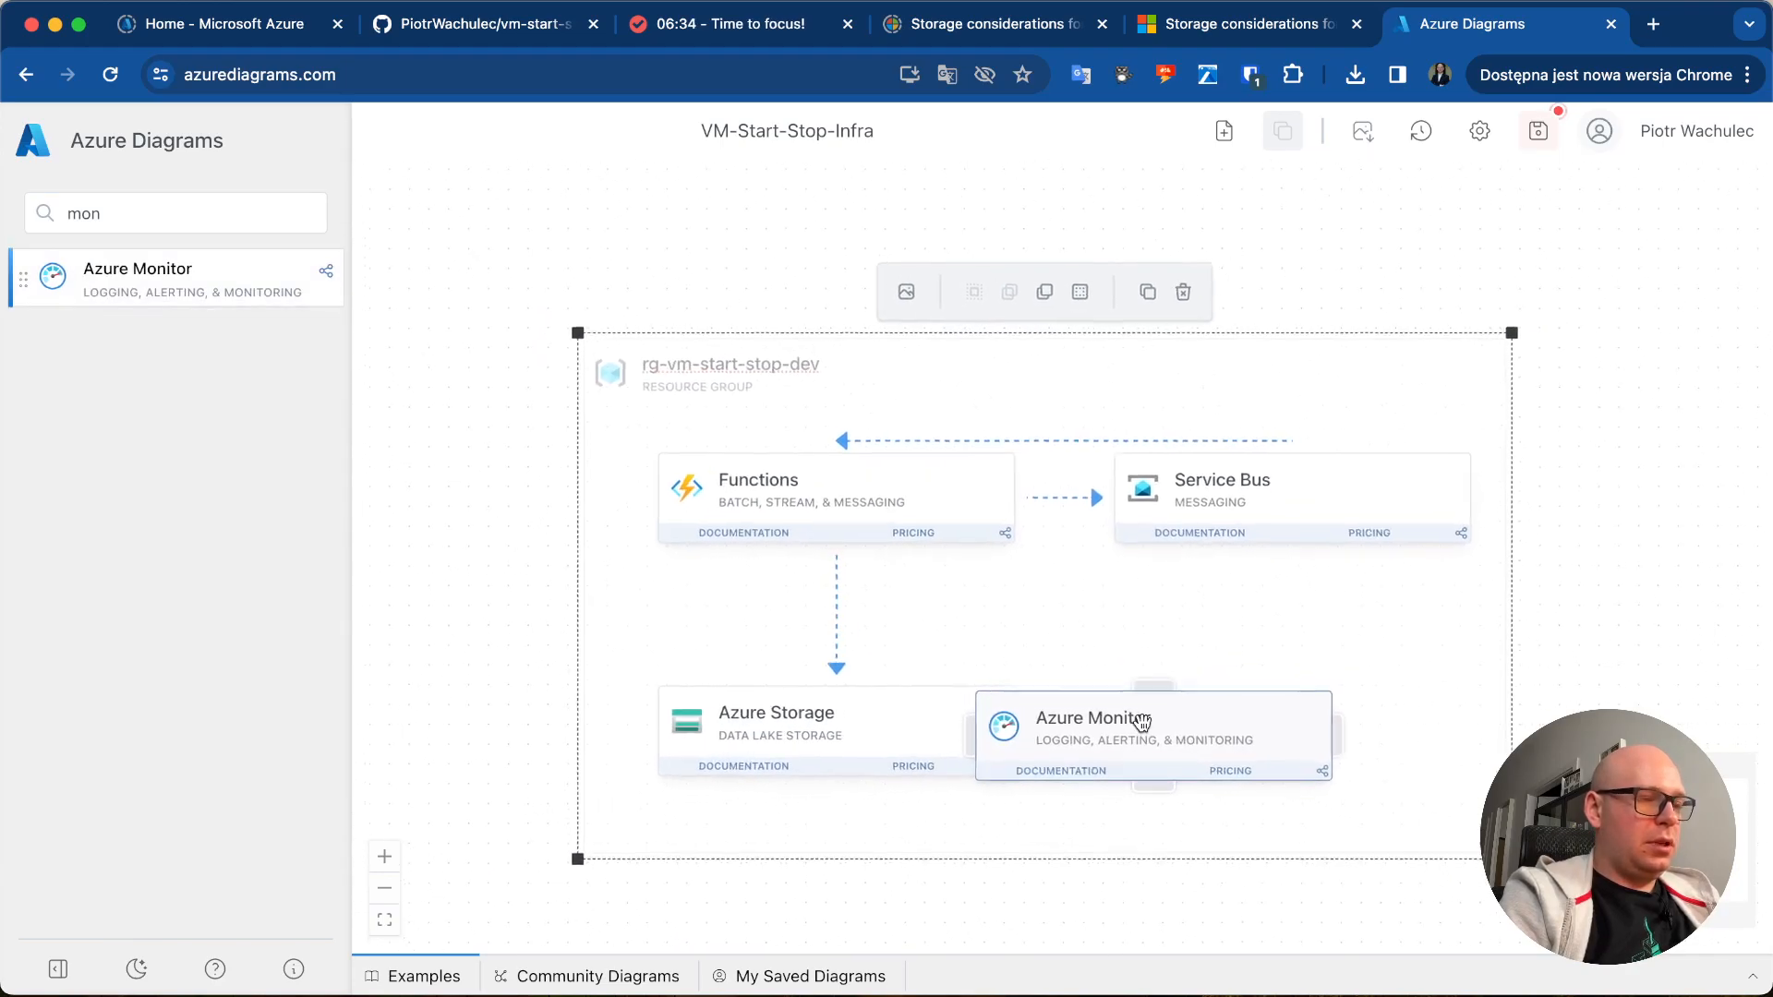
drag(1228, 780, 1345, 769)
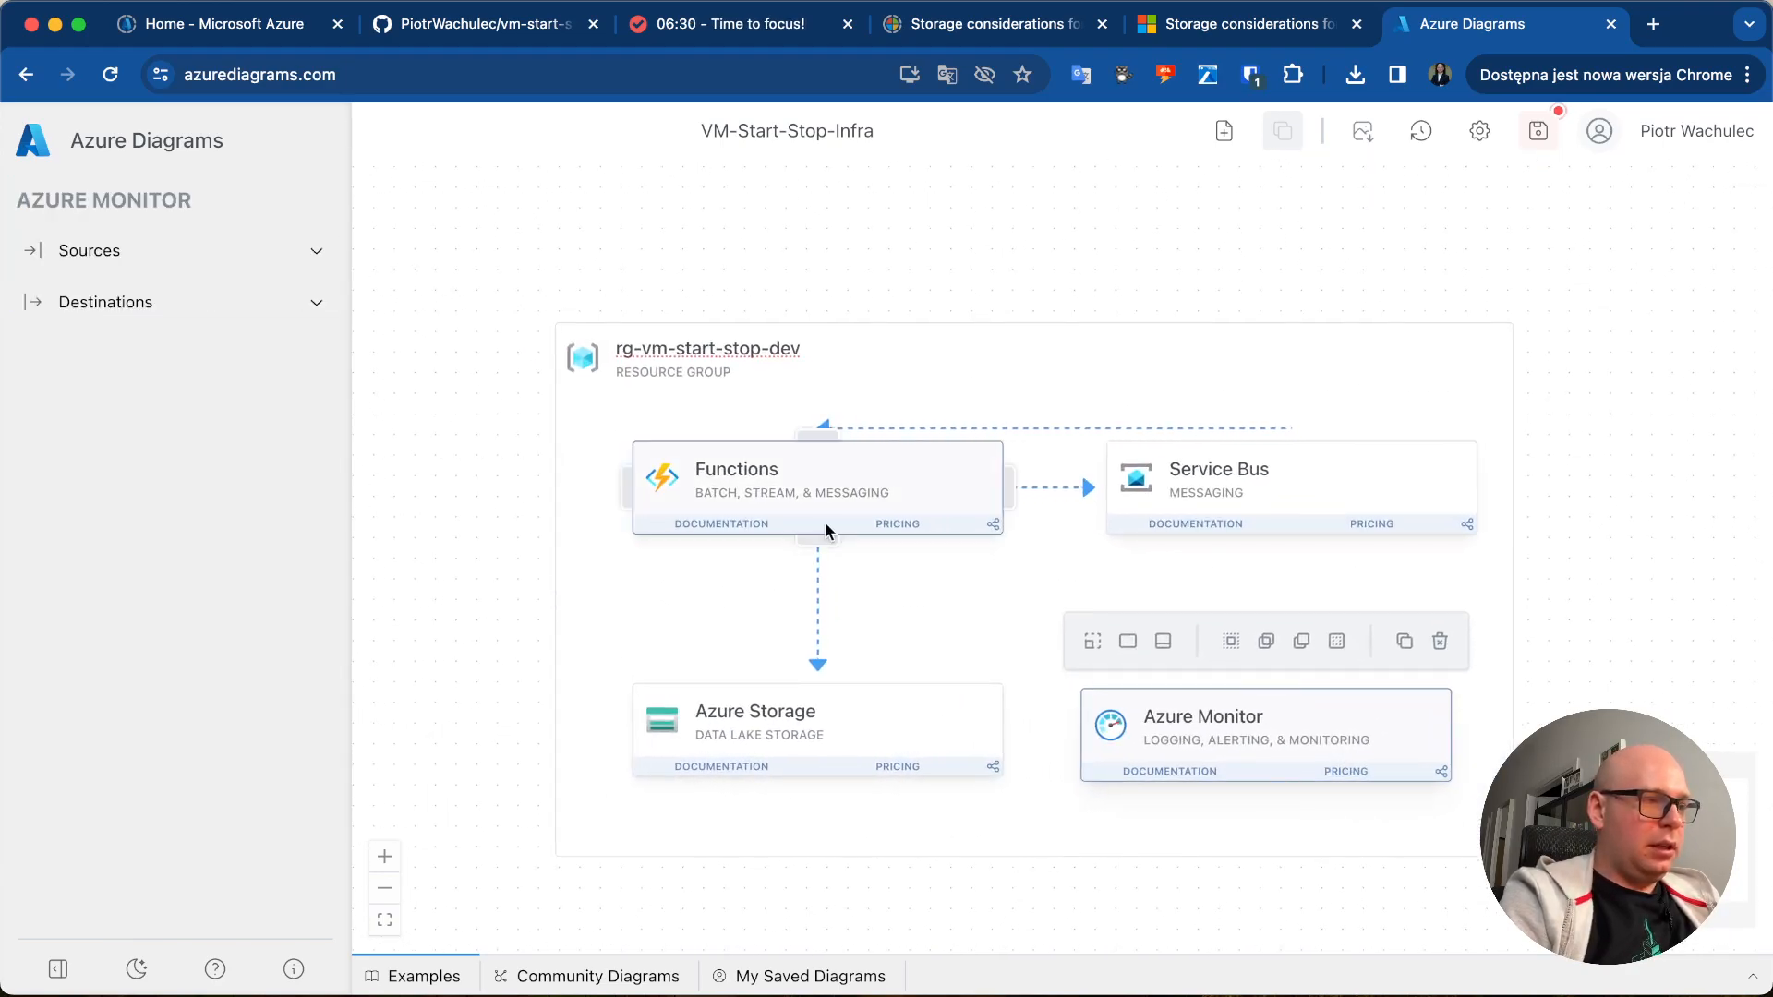
drag(818, 540, 1262, 680)
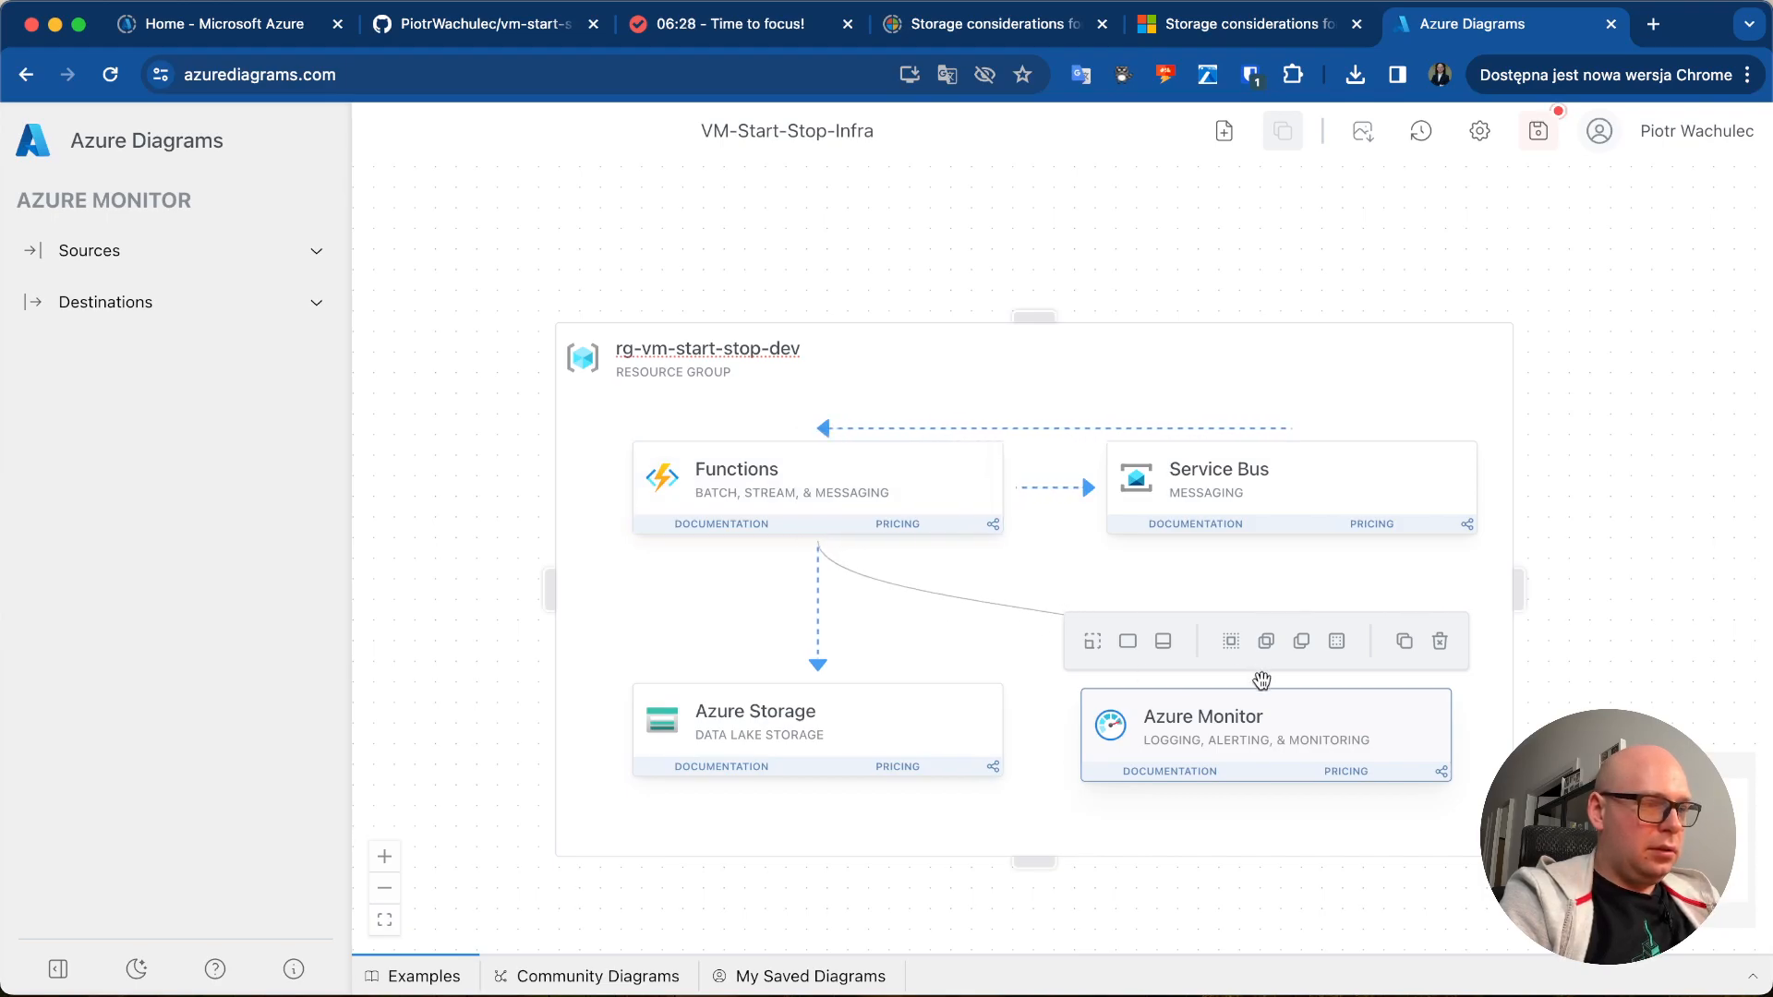
- Delete the rg-vm-start-stop-dev resource group frame around the component cards
click(964, 607)
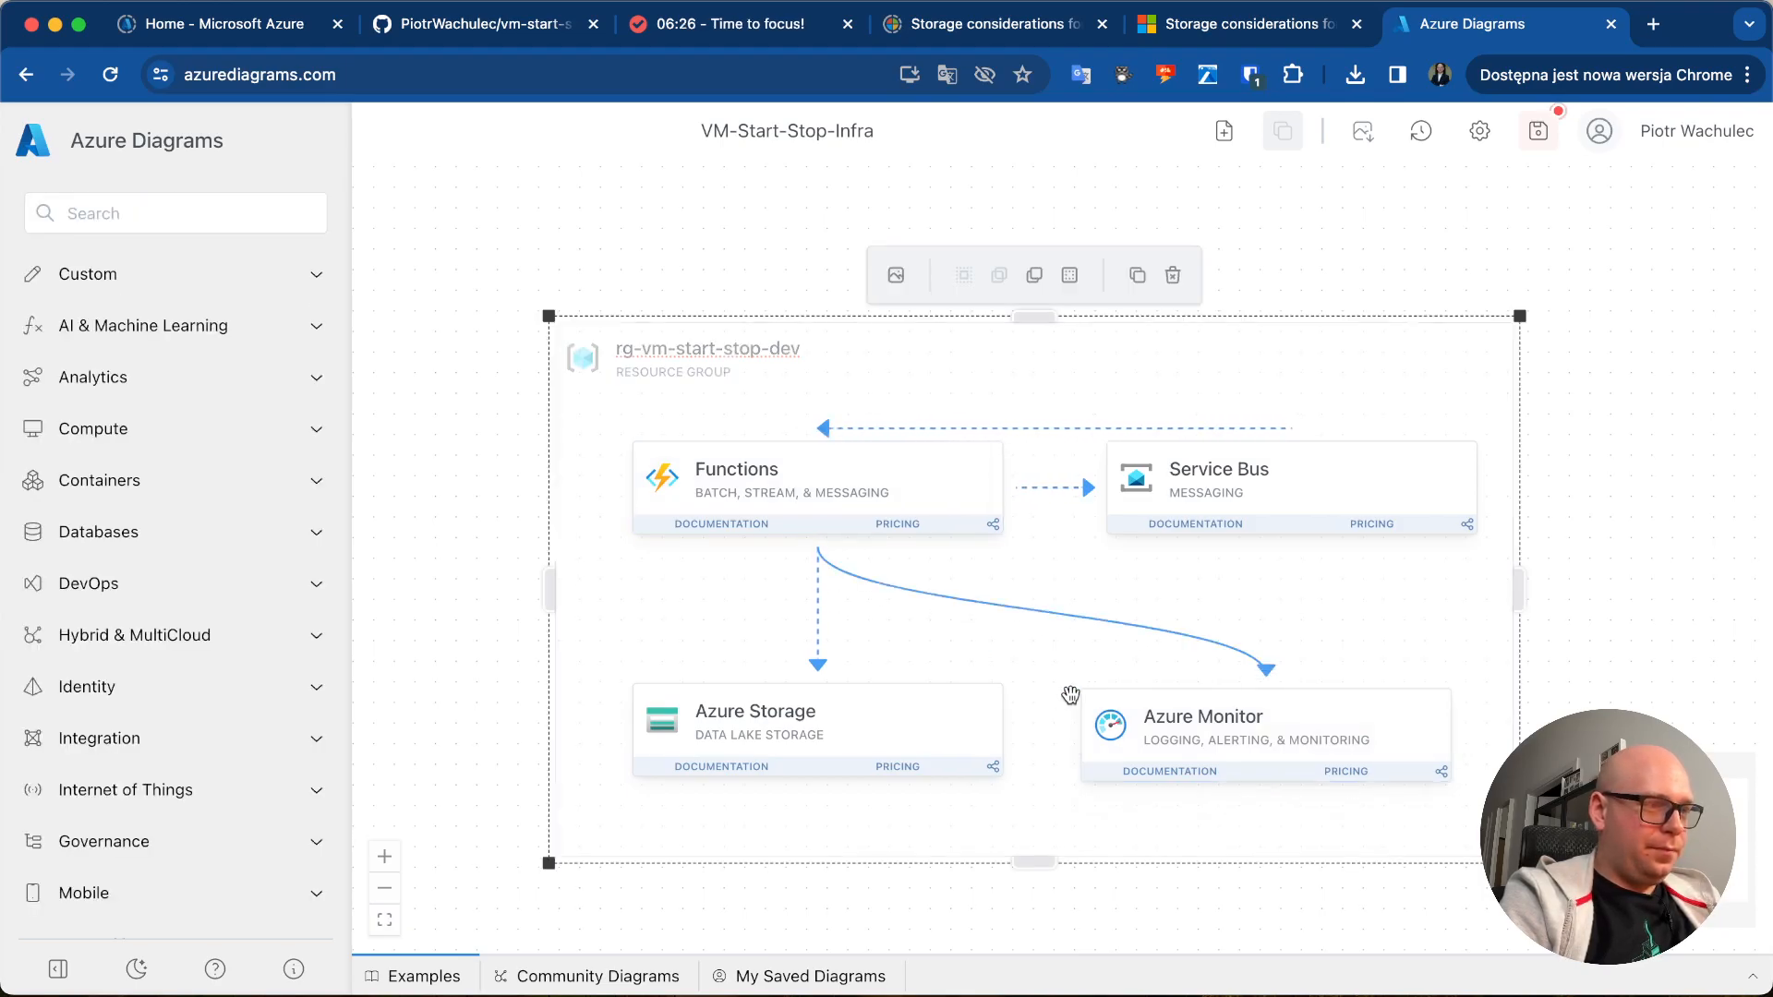
key(BackSpace)
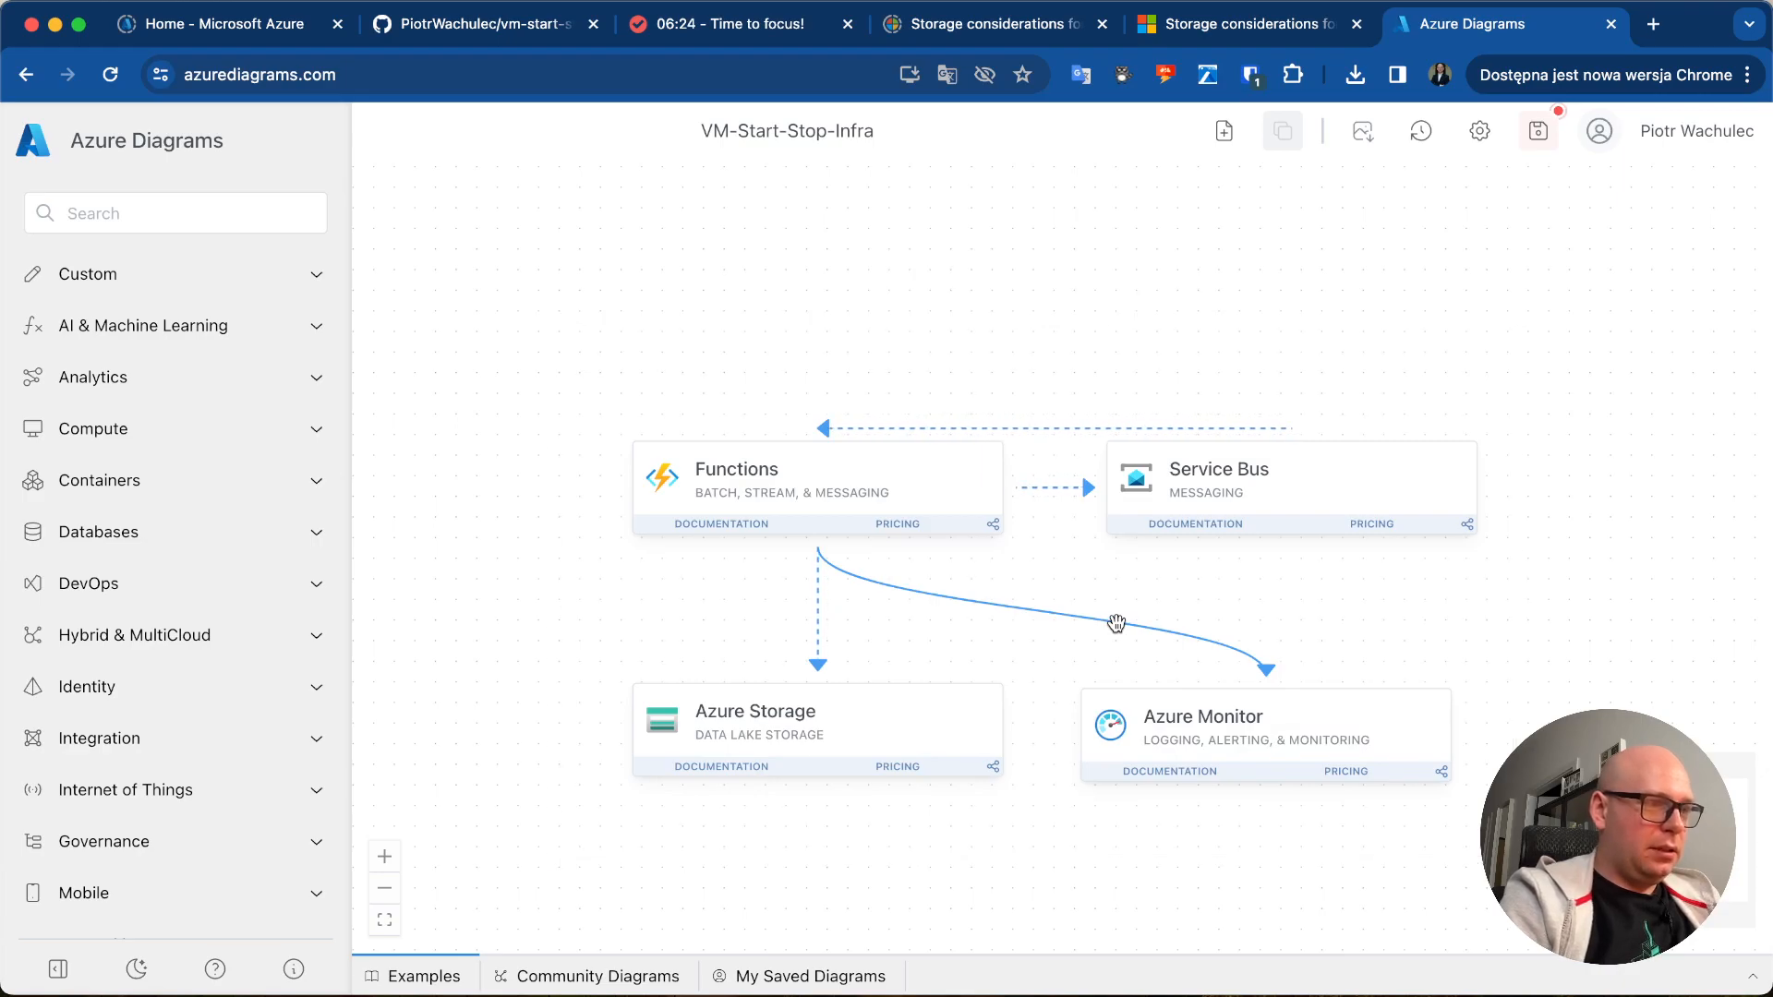
click(1195, 524)
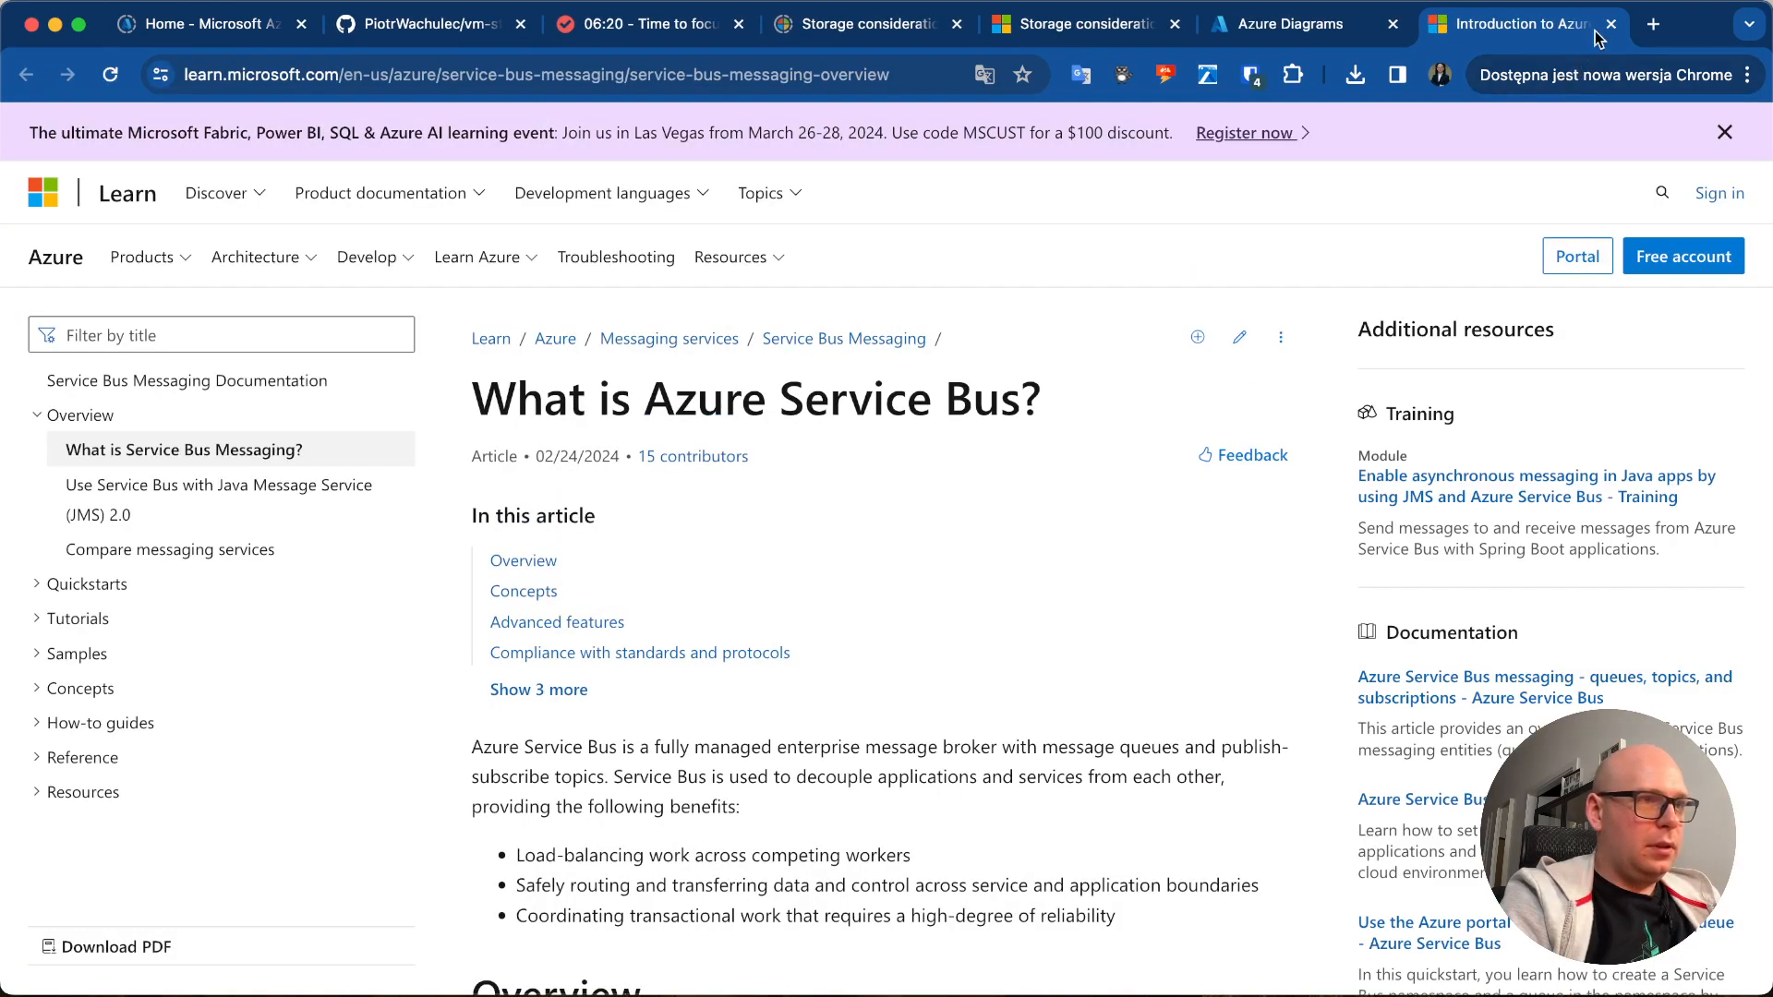
click(1610, 25)
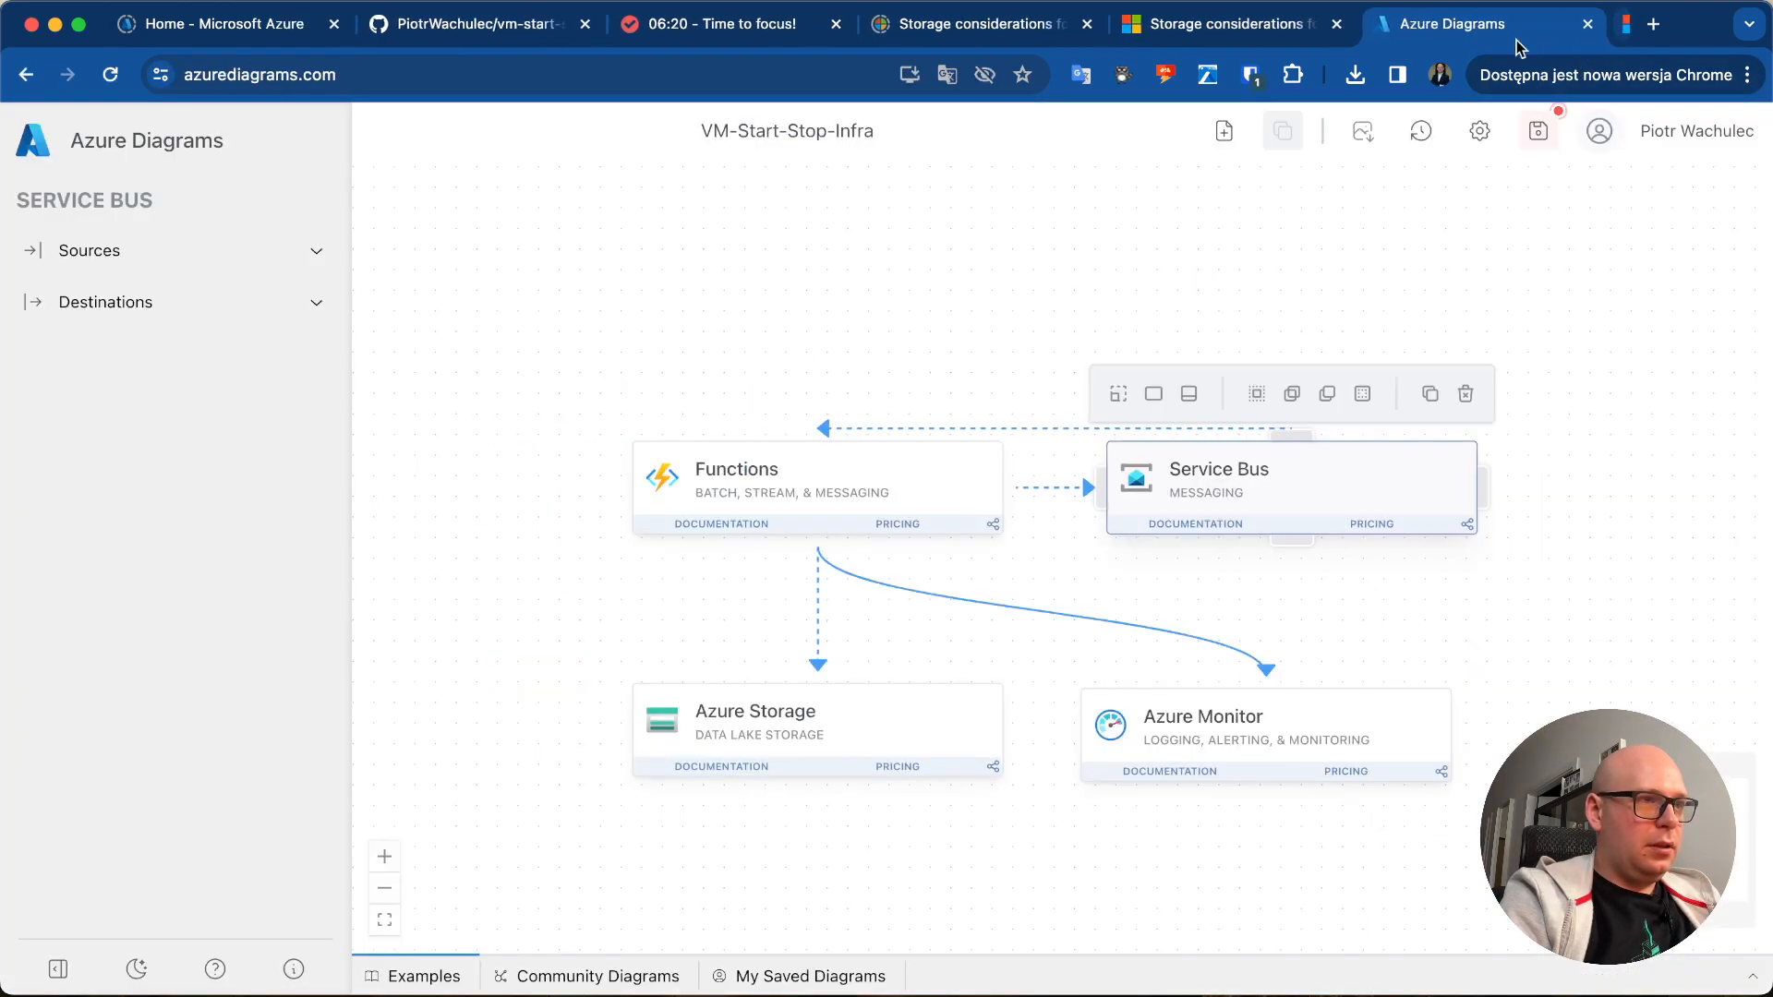
click(1240, 608)
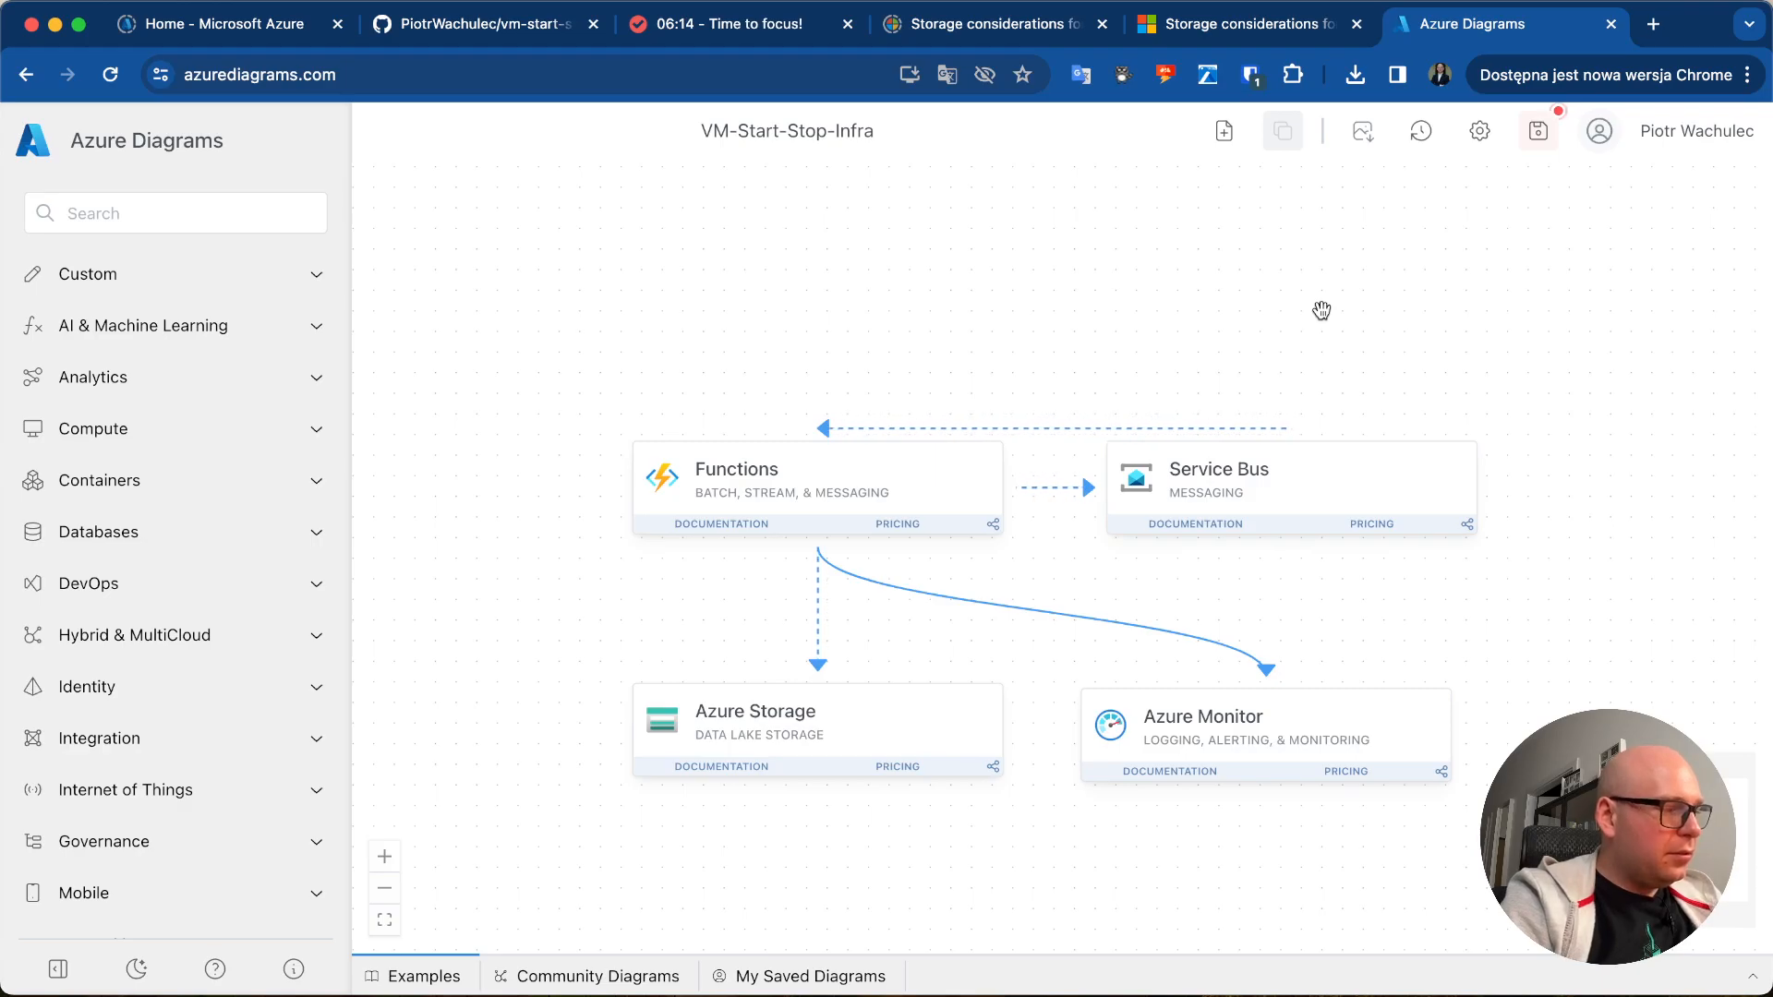
- Add a new Resource Group and resize its frame to enclose Functions, Service Bus, Azure Storage and Azure Monitor
click(269, 216)
text(re)
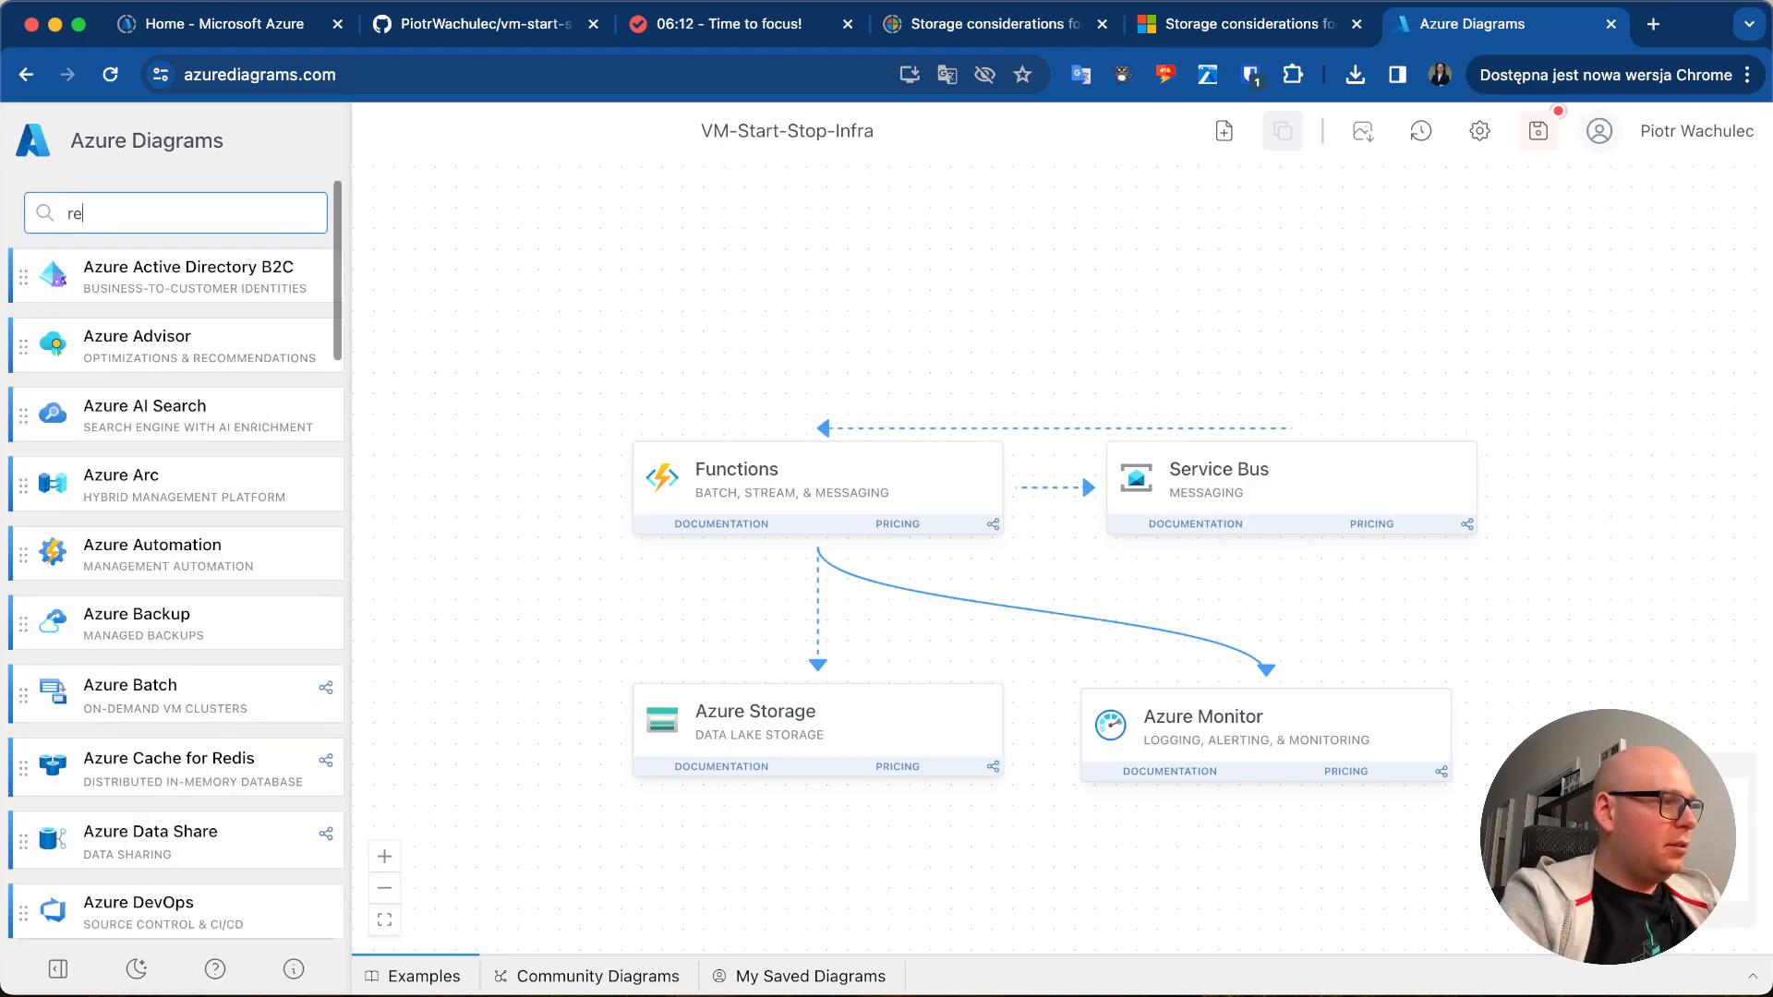
text(so)
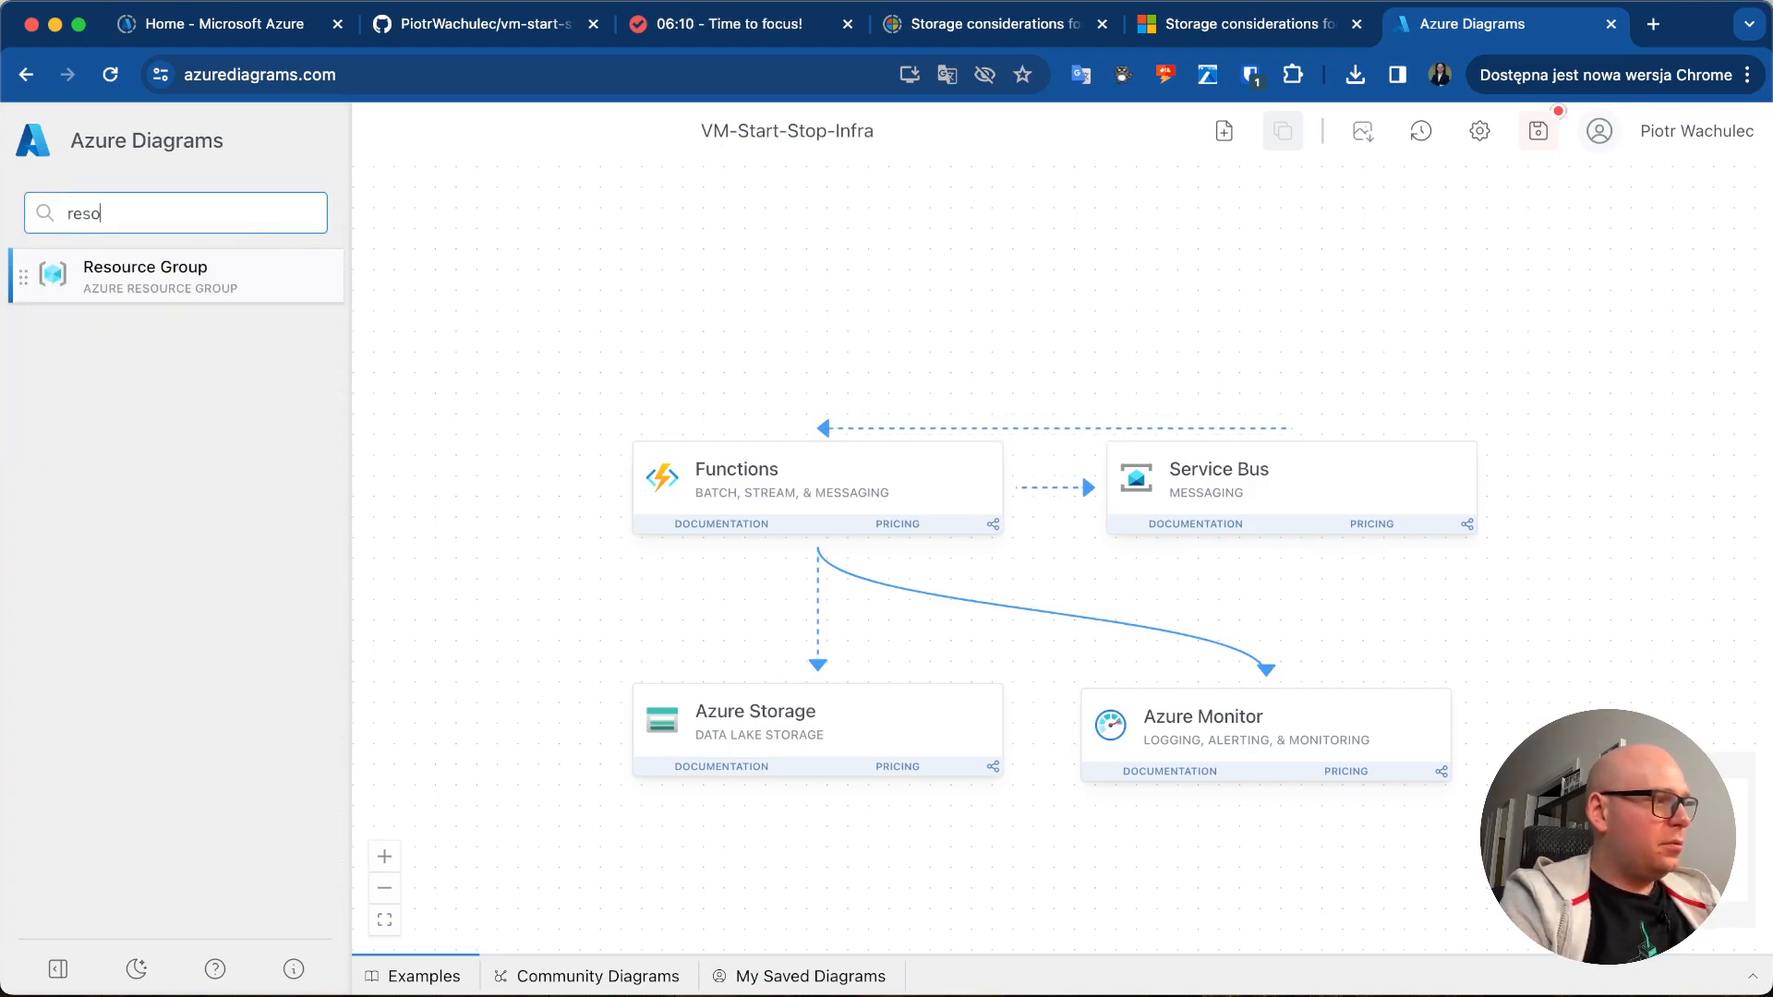
drag(239, 275, 1043, 515)
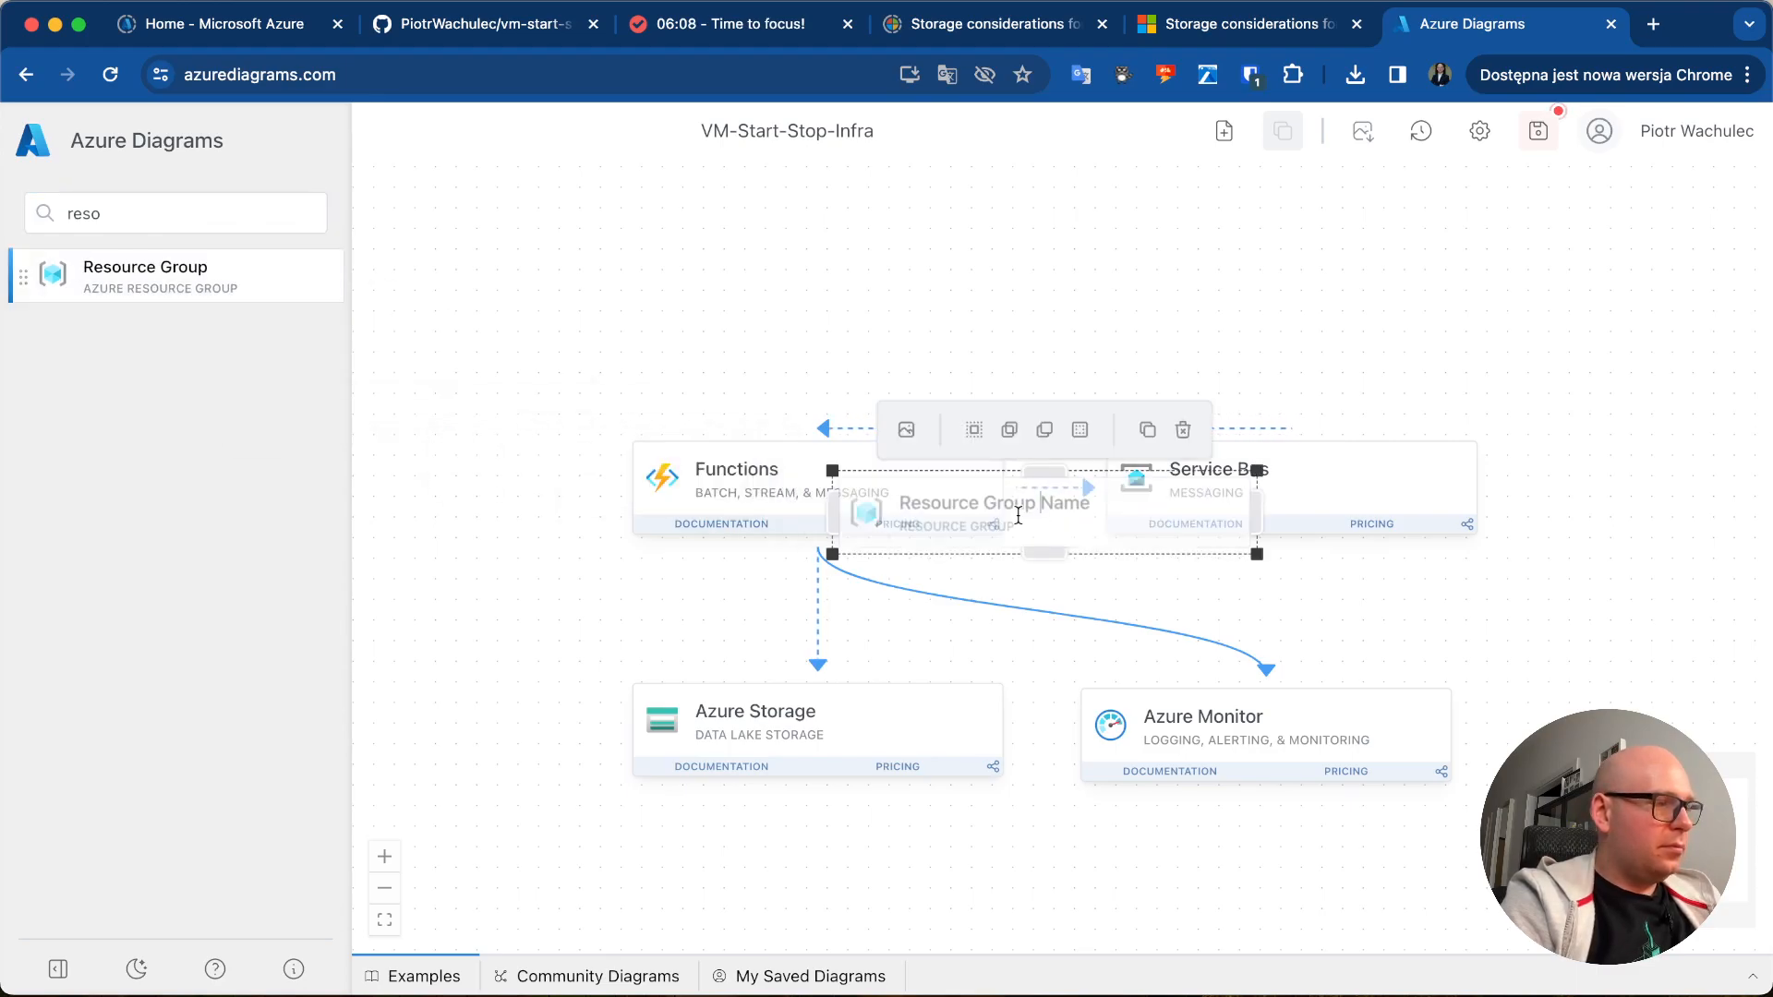
drag(1053, 498, 1022, 465)
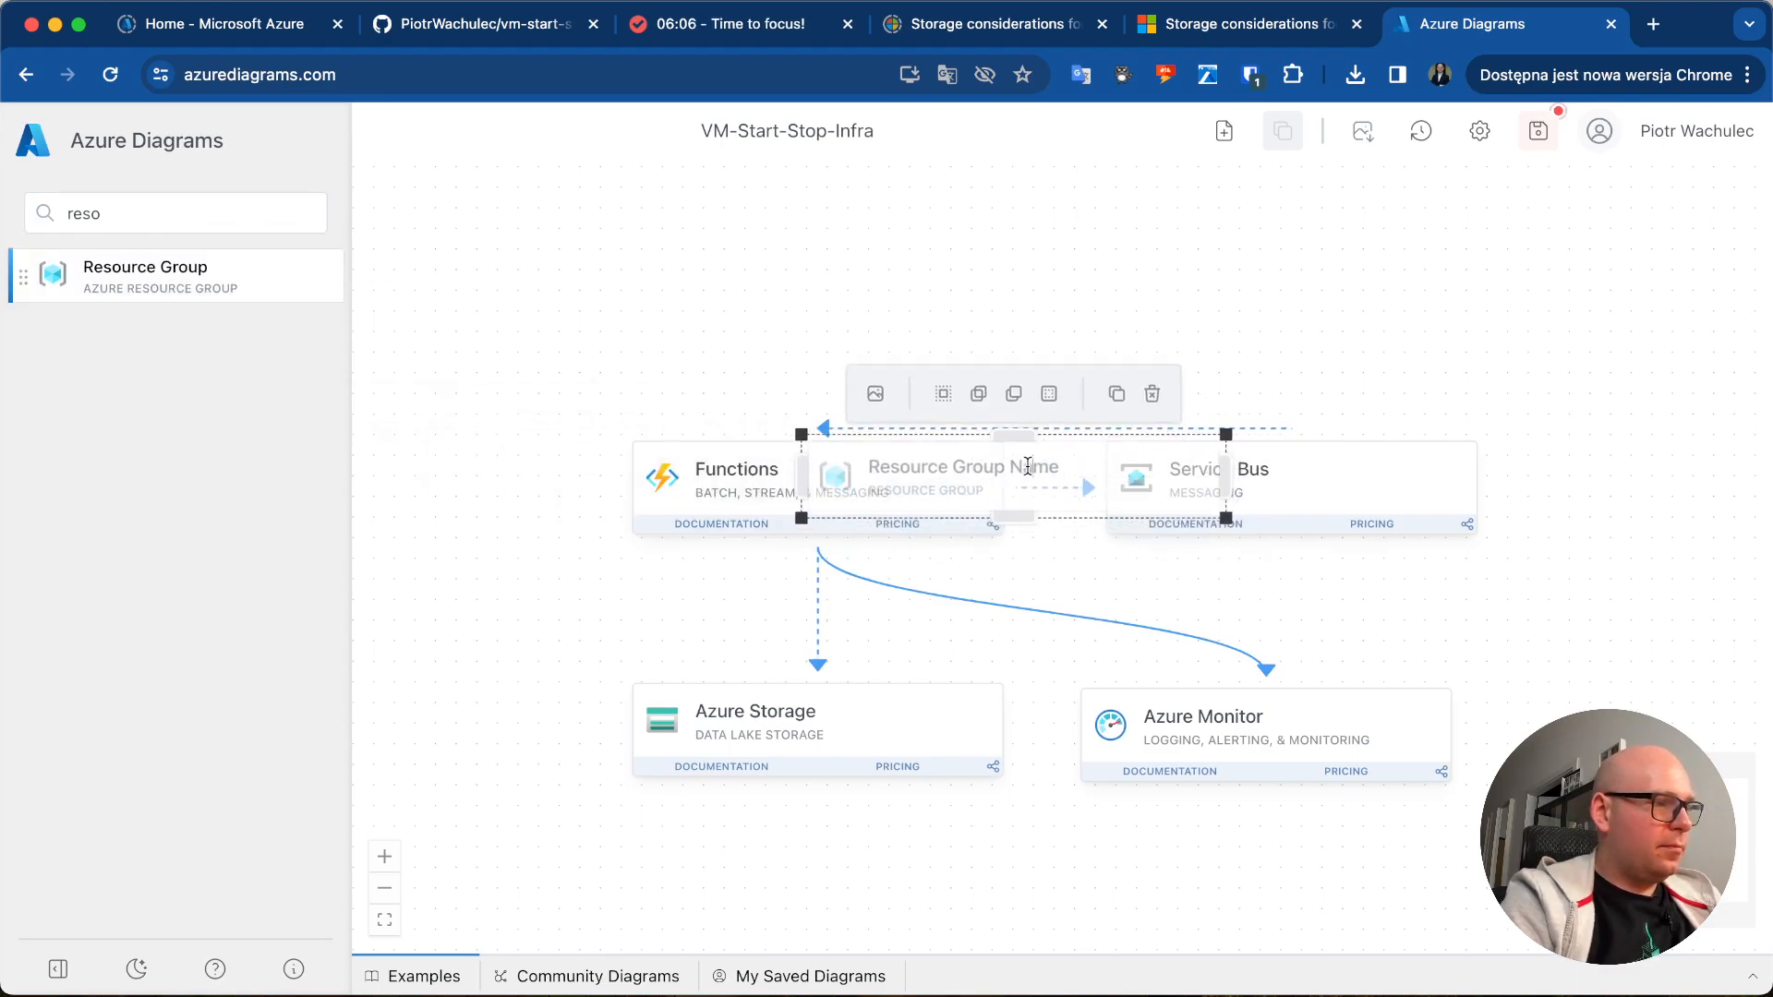
click(1262, 364)
drag(1147, 445, 846, 368)
drag(937, 430, 1499, 856)
- Send the new resource group frame behind the component cards and connectors
right_click(1431, 628)
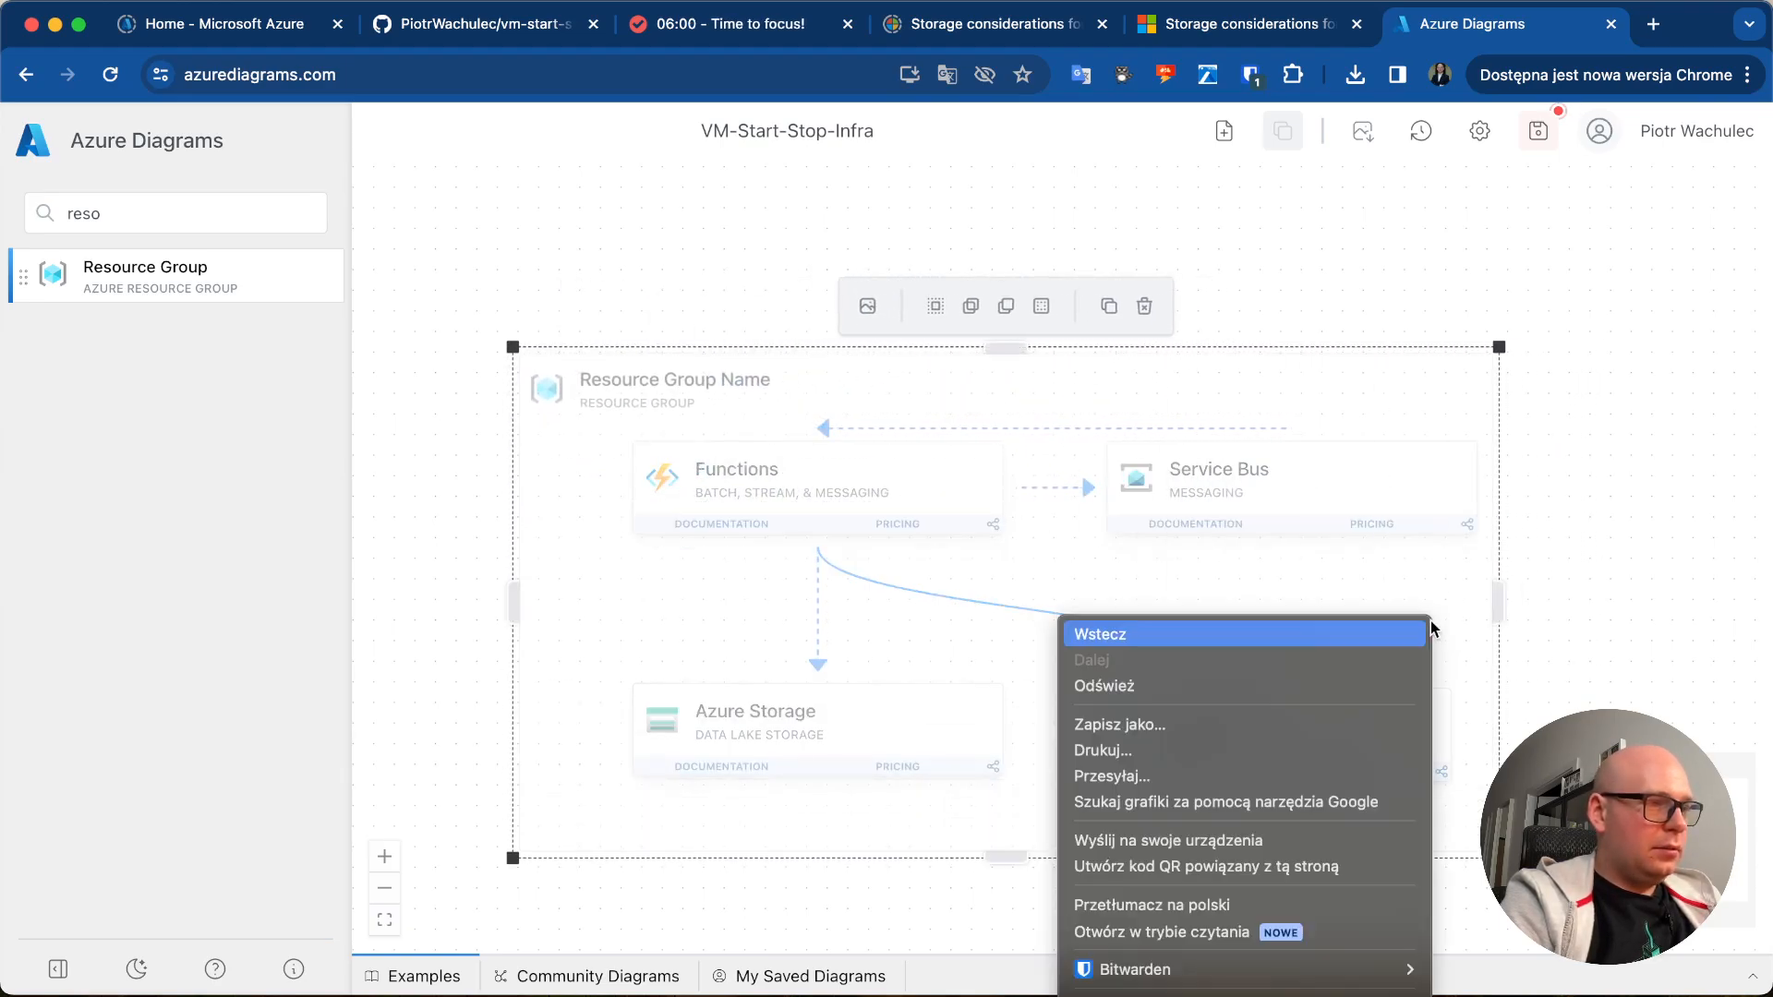
click(1503, 567)
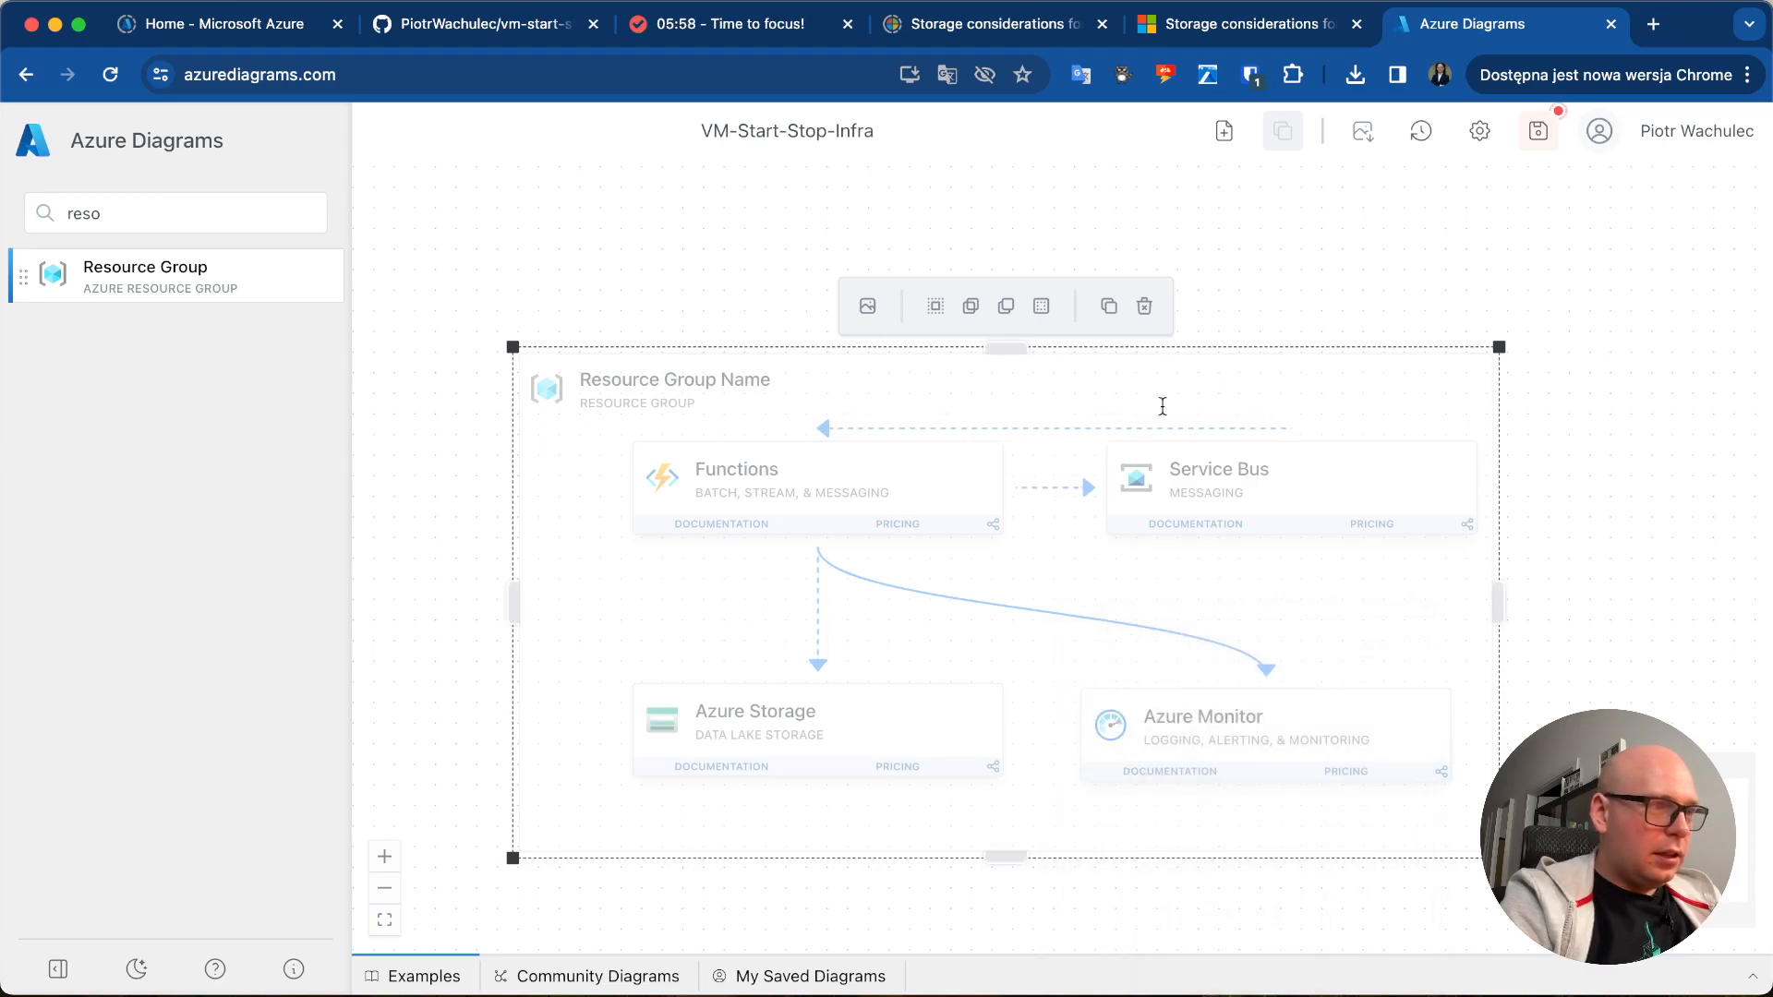
click(965, 312)
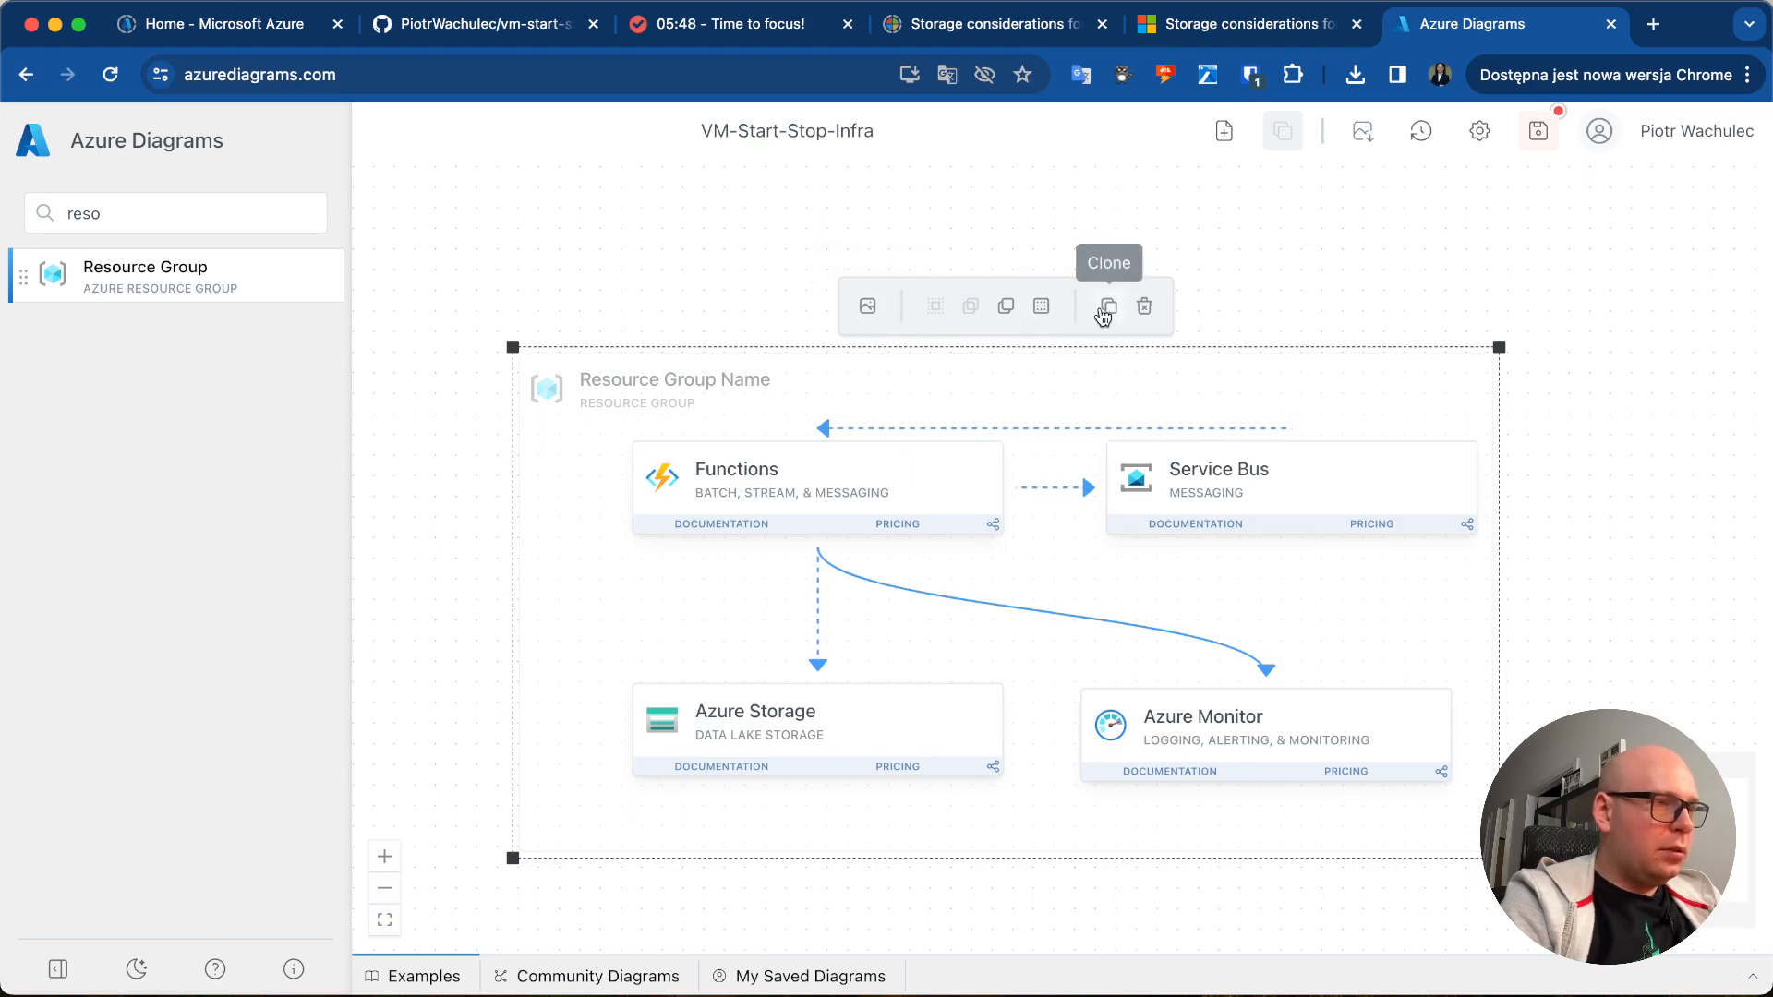
- Try the Service Bus card without its documentation and pricing footer, and restore the footer
click(1165, 461)
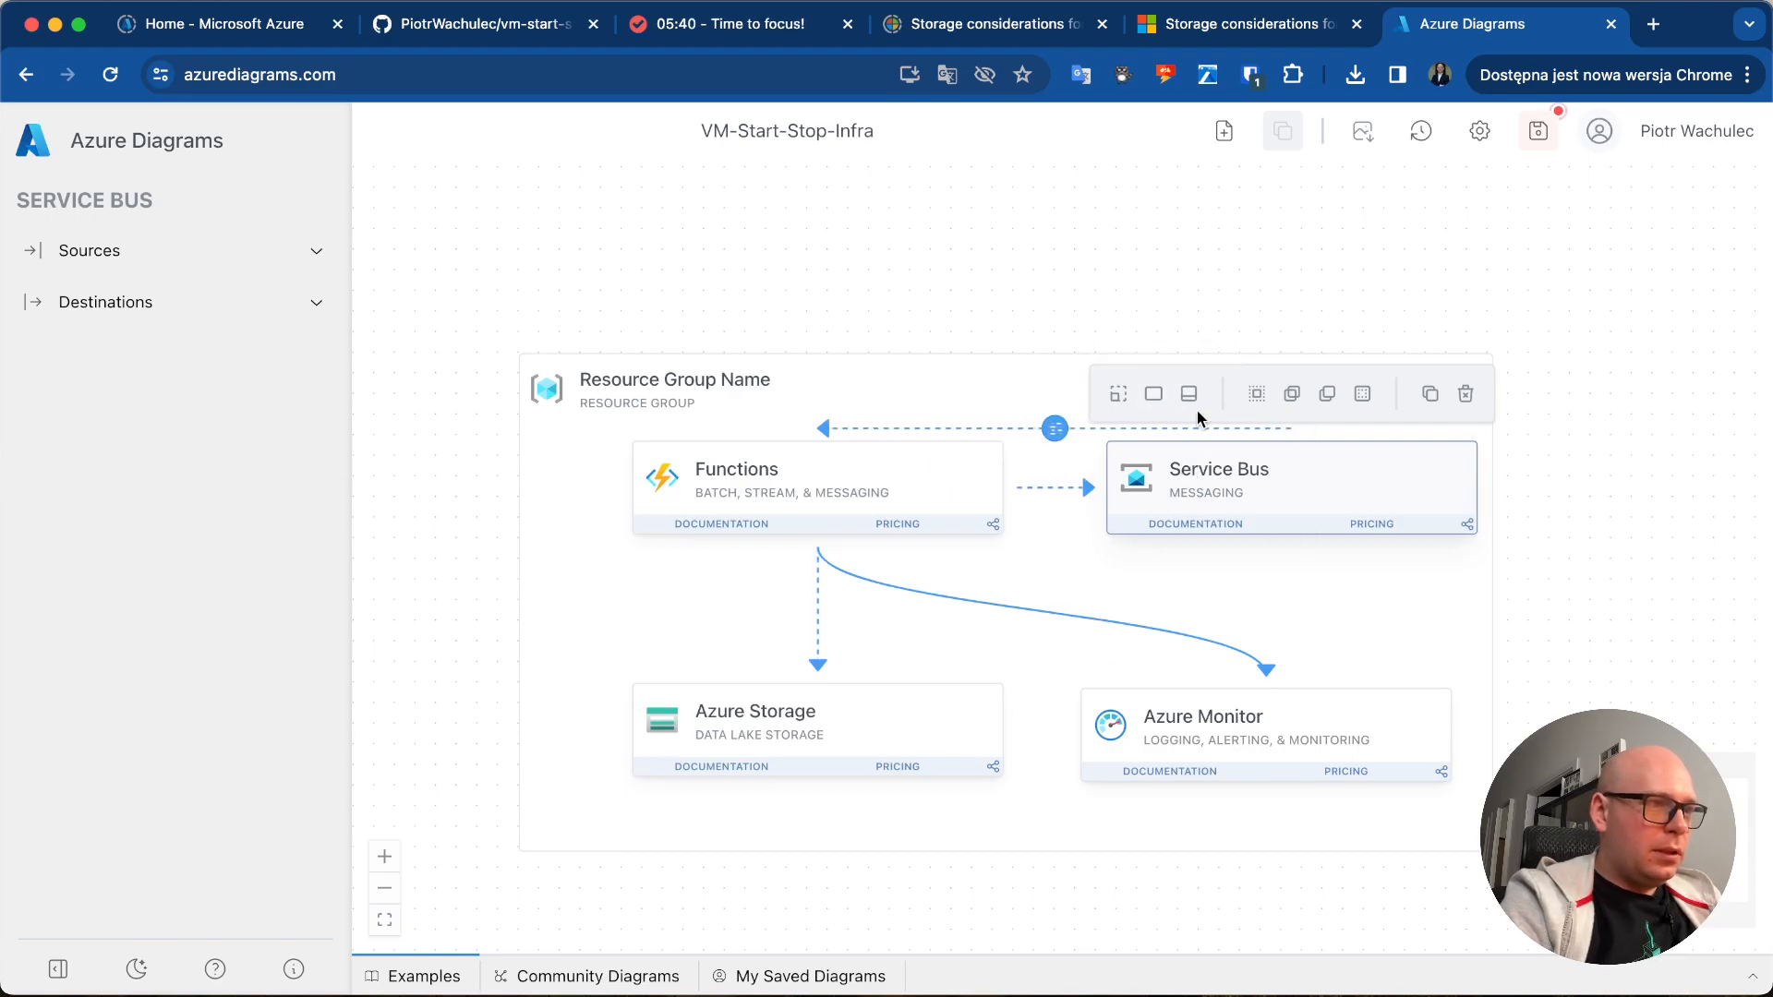
click(1155, 394)
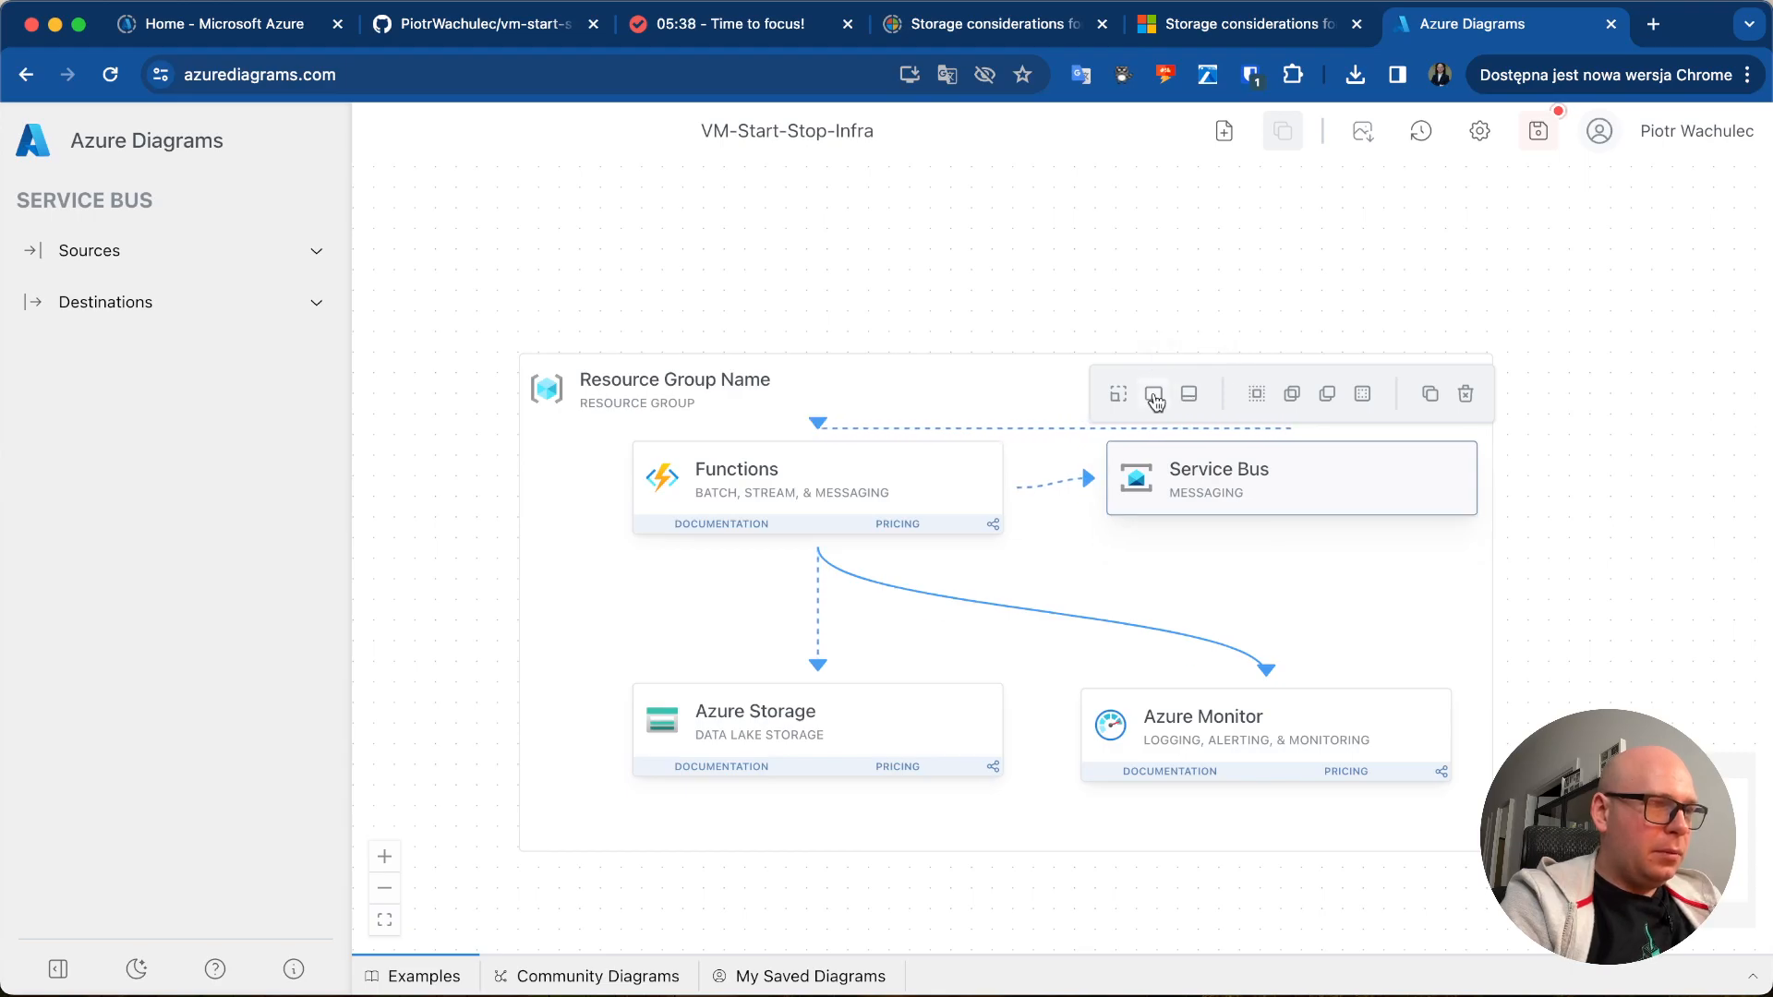
click(1186, 396)
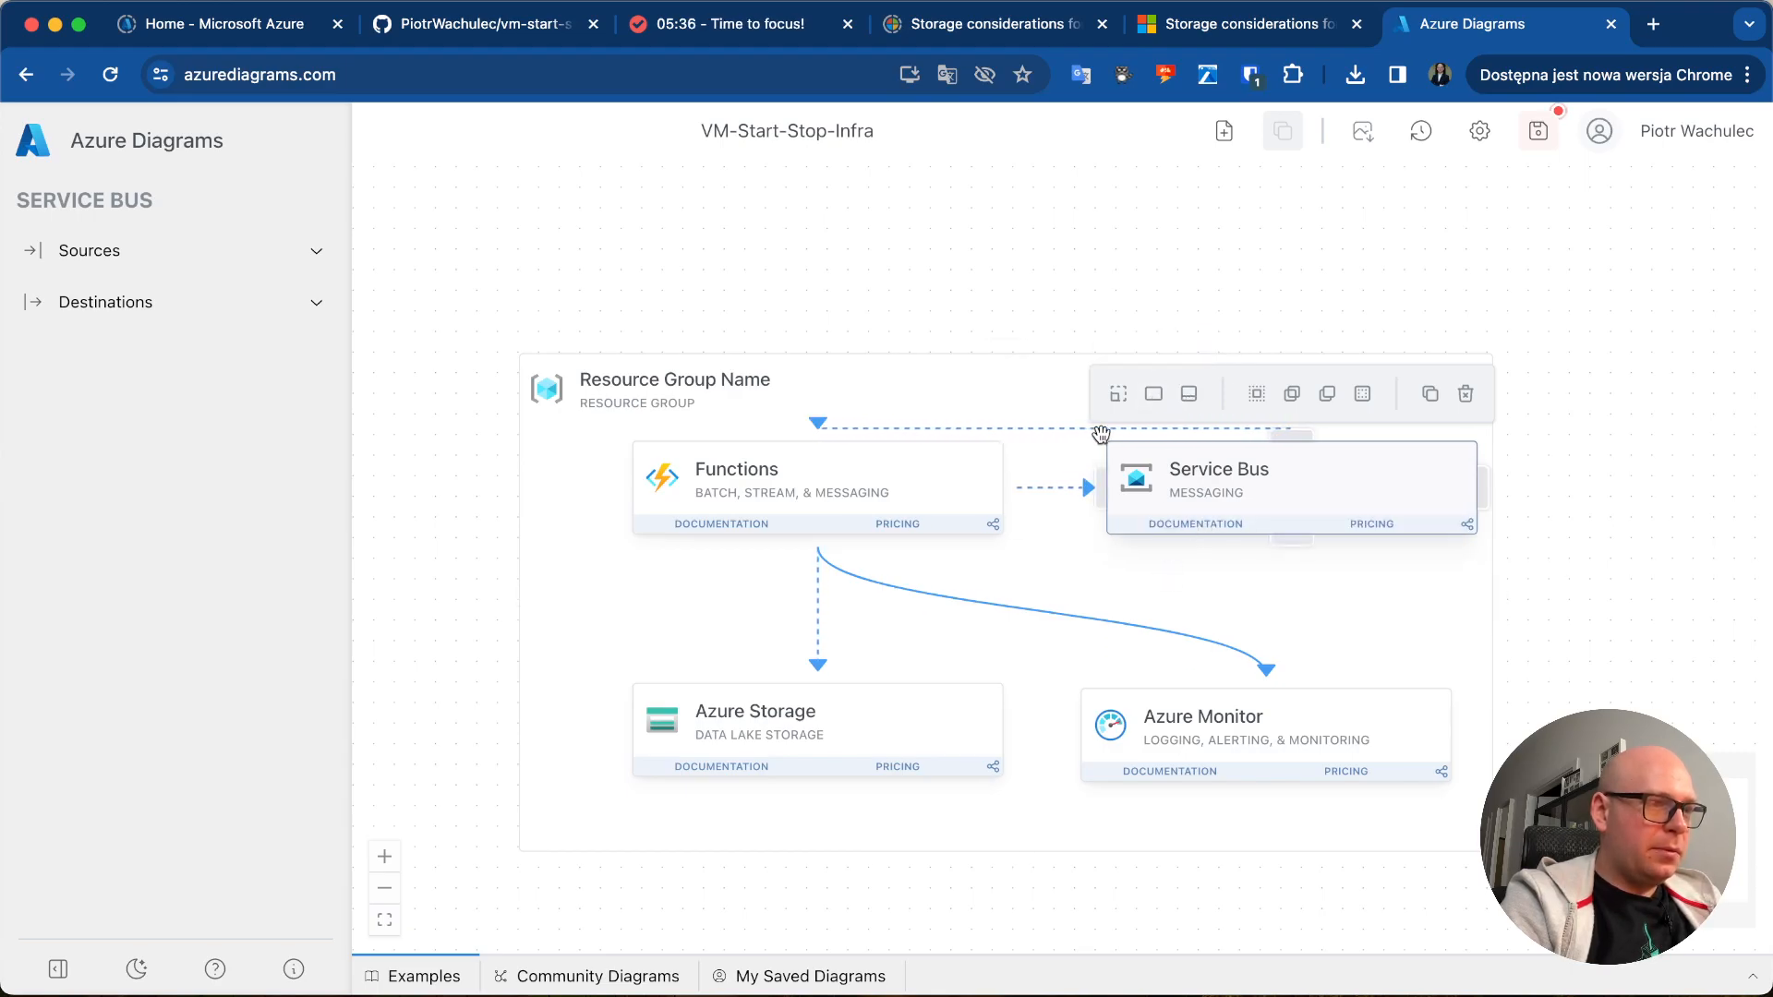
click(1009, 434)
click(1048, 436)
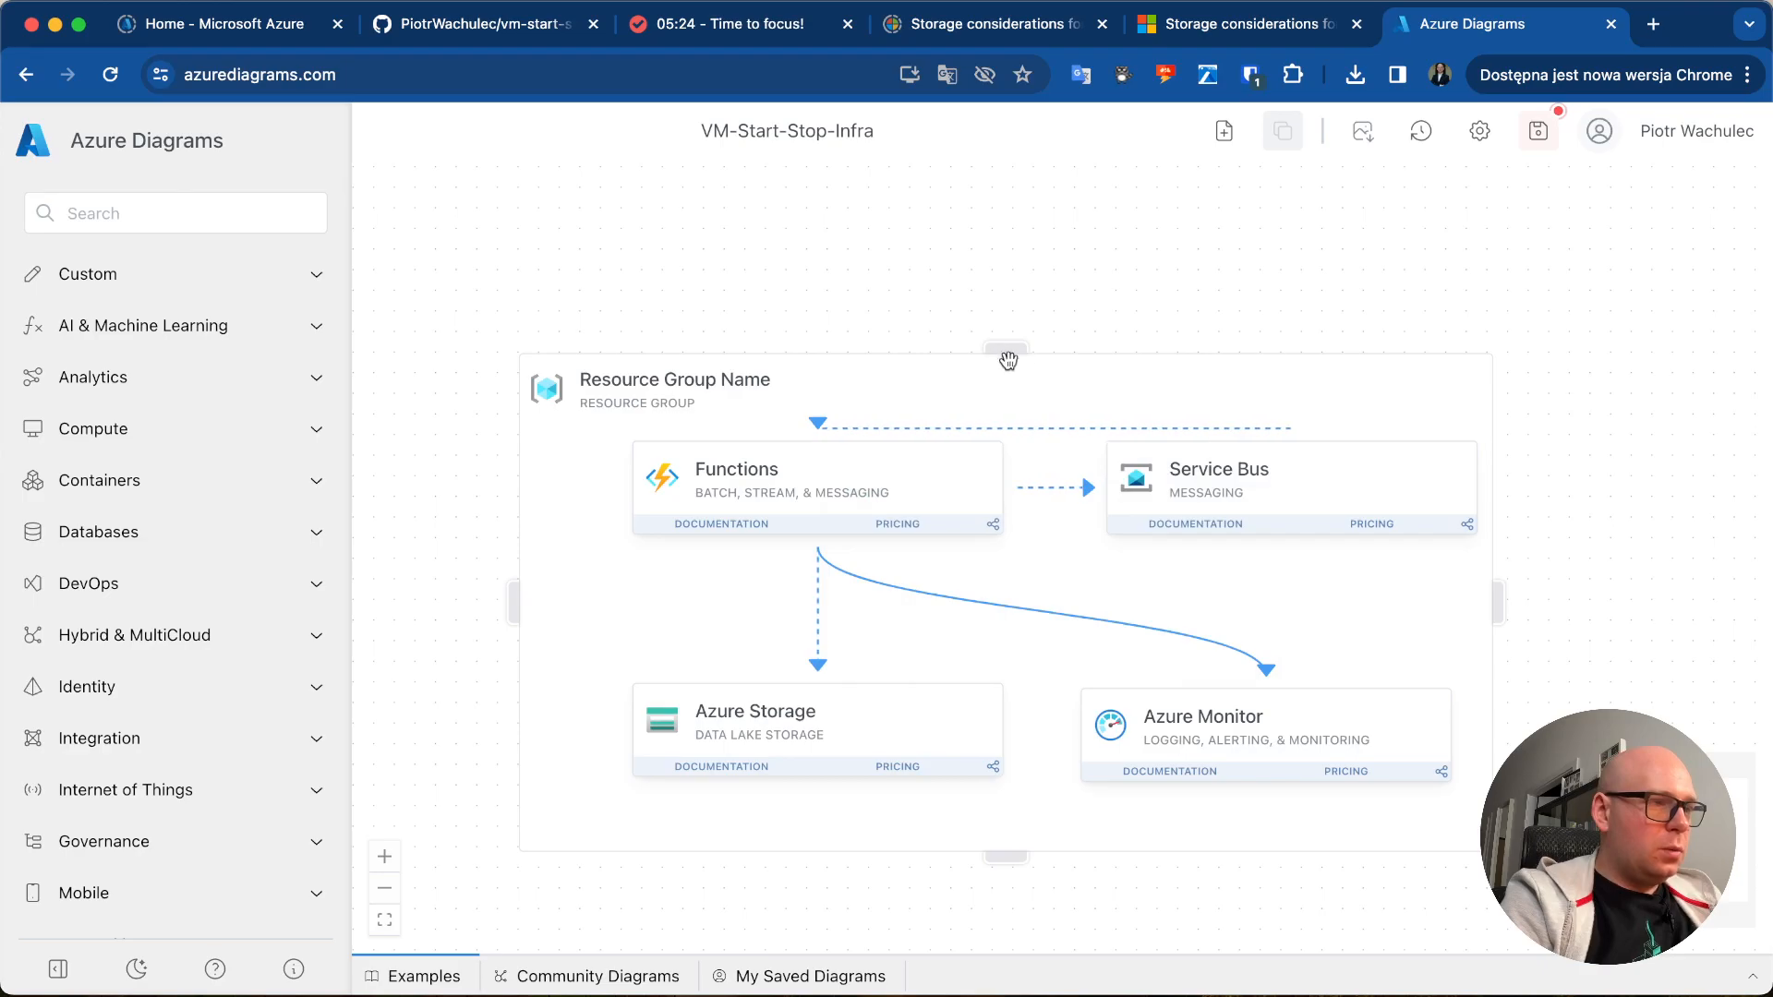
- Delete the resource group frame enclosing the four component cards
click(1002, 356)
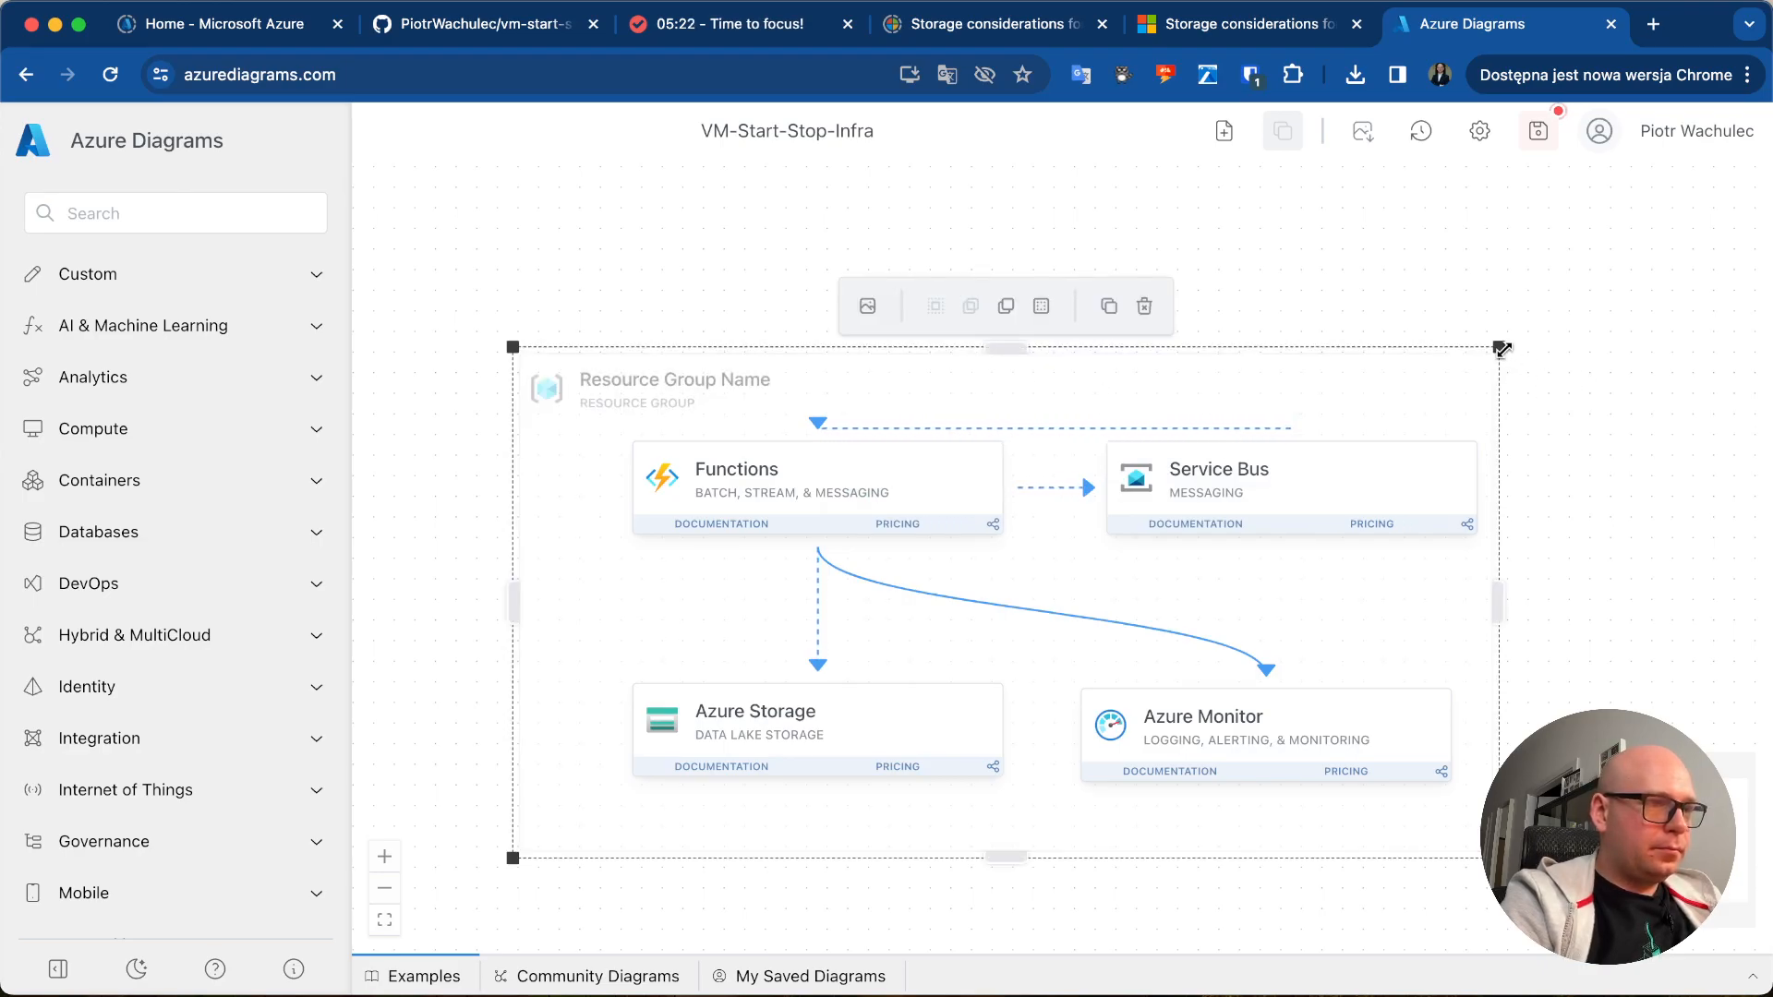
drag(1500, 348, 1524, 320)
scroll(1438, 778, down, 2)
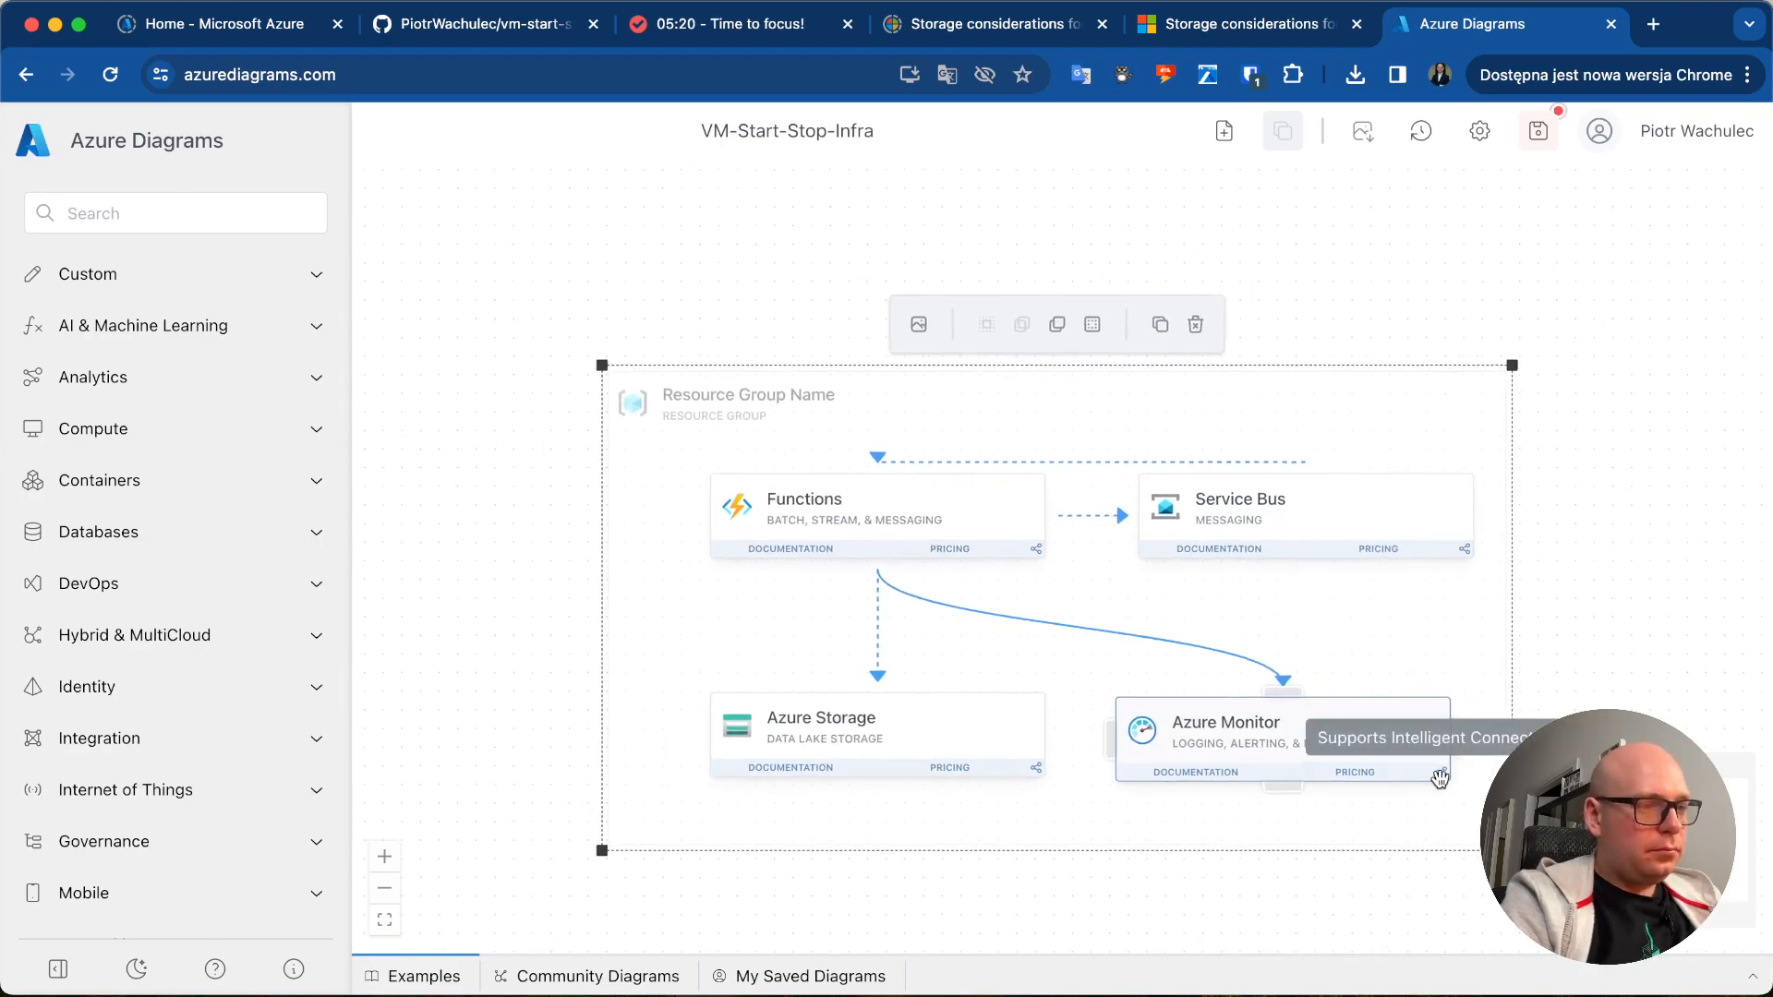
key(Delete)
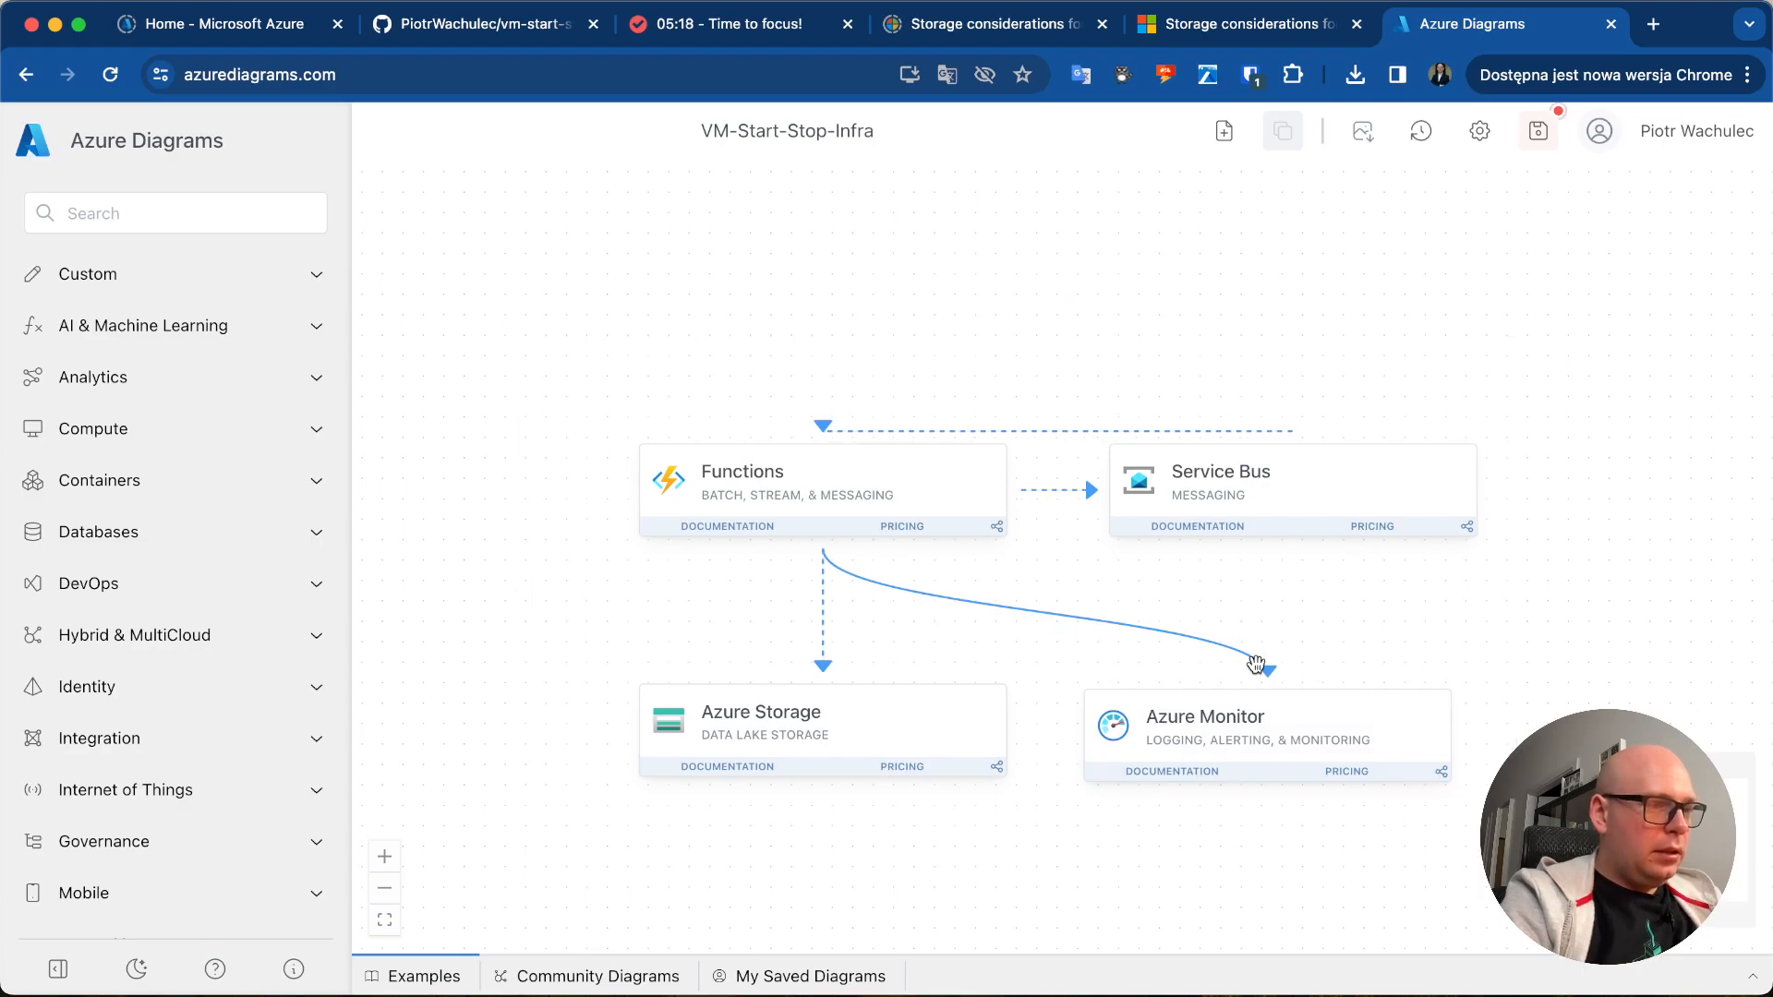
click(1040, 596)
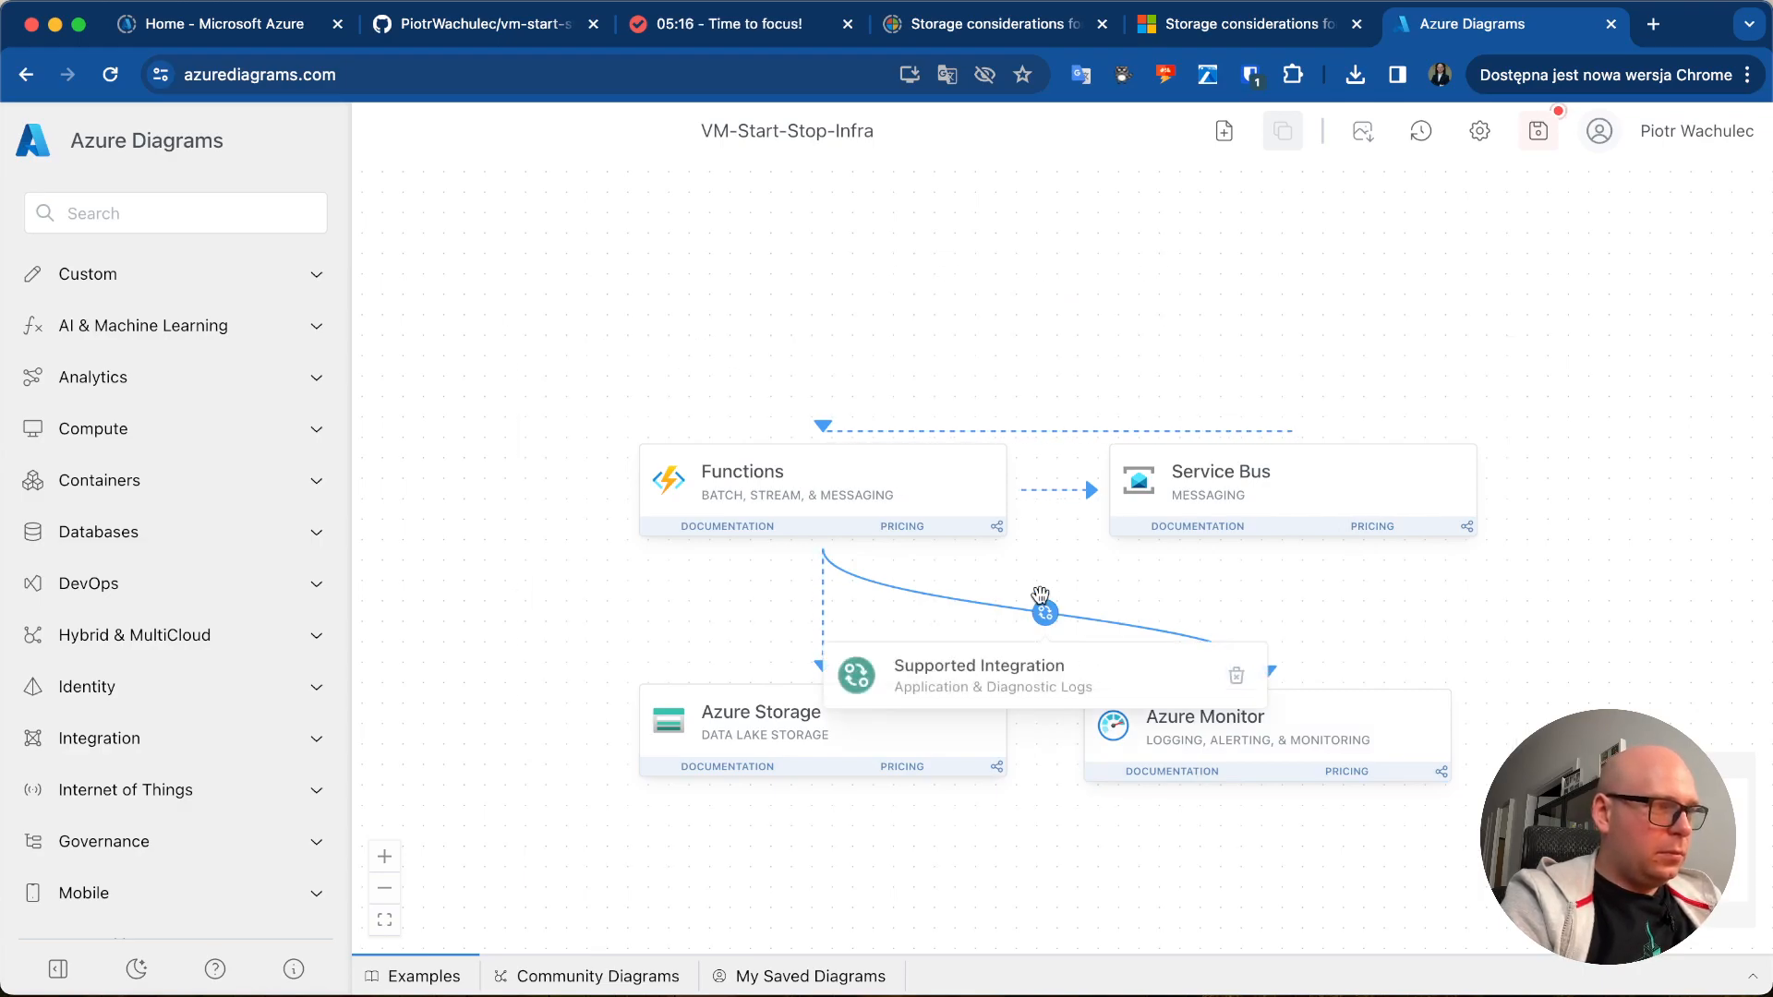
- Add a new Resource Group sized to enclose all four component cards and send it backward behind them
click(175, 213)
text(res)
drag(174, 438, 613, 369)
click(812, 401)
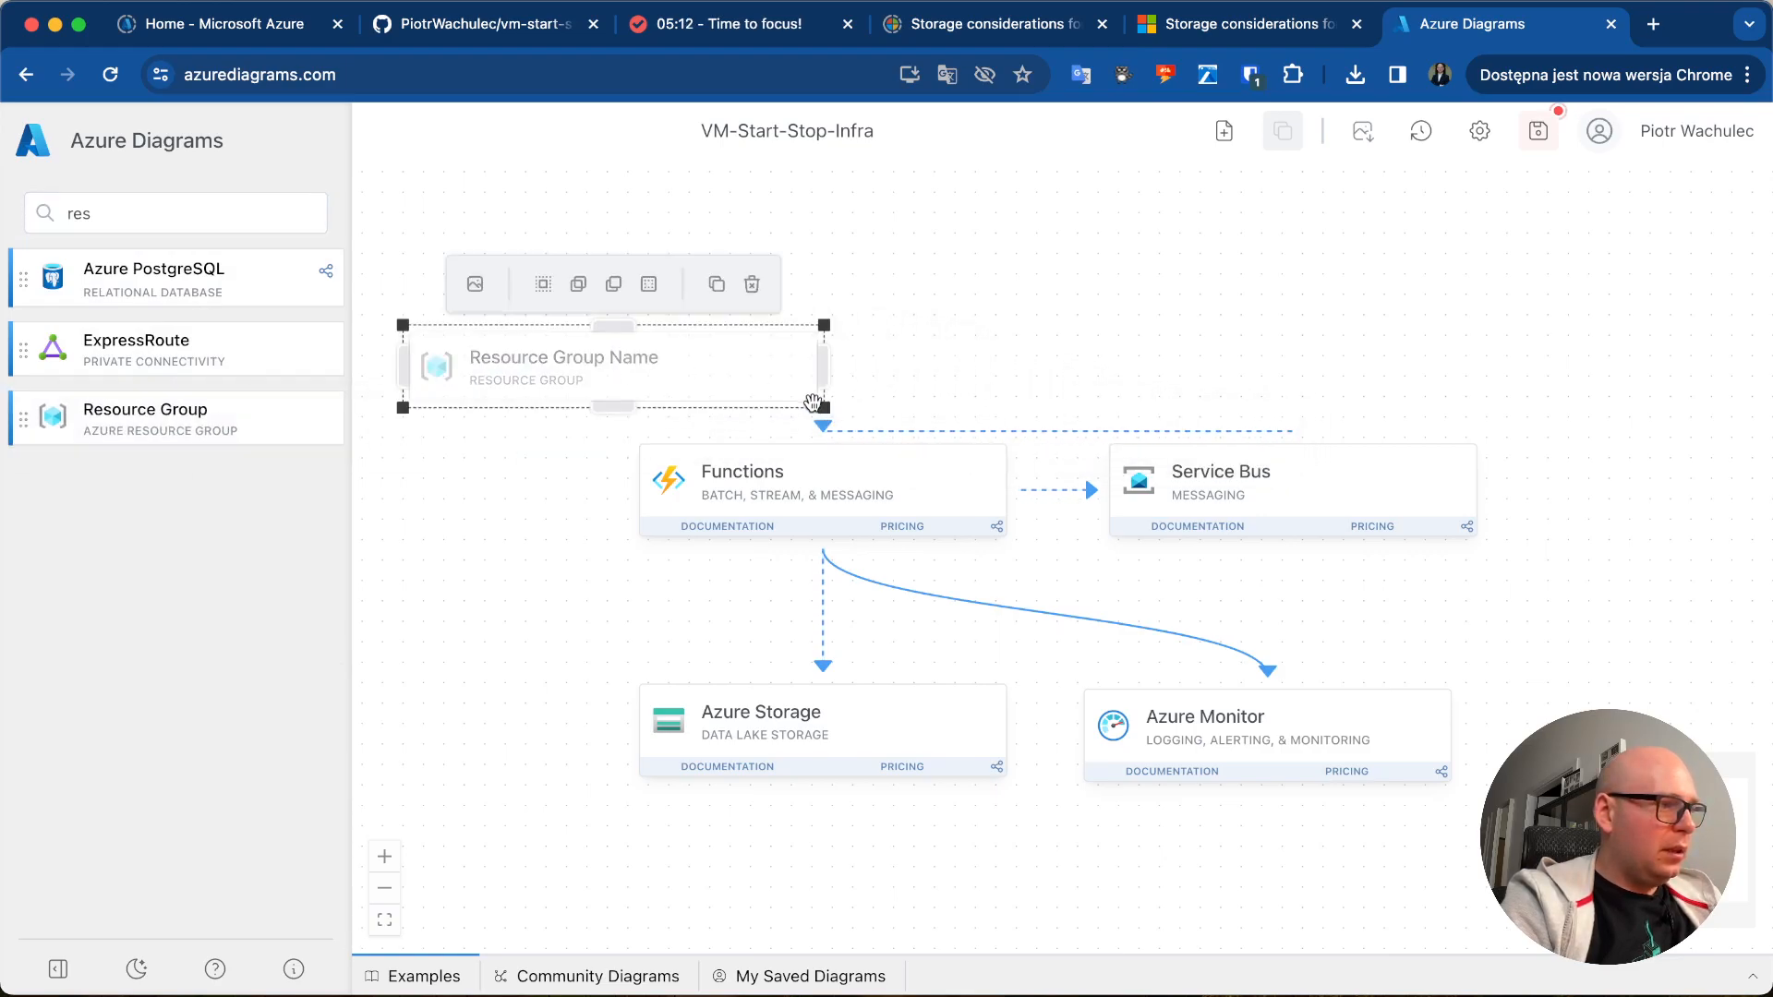
drag(813, 402, 1554, 862)
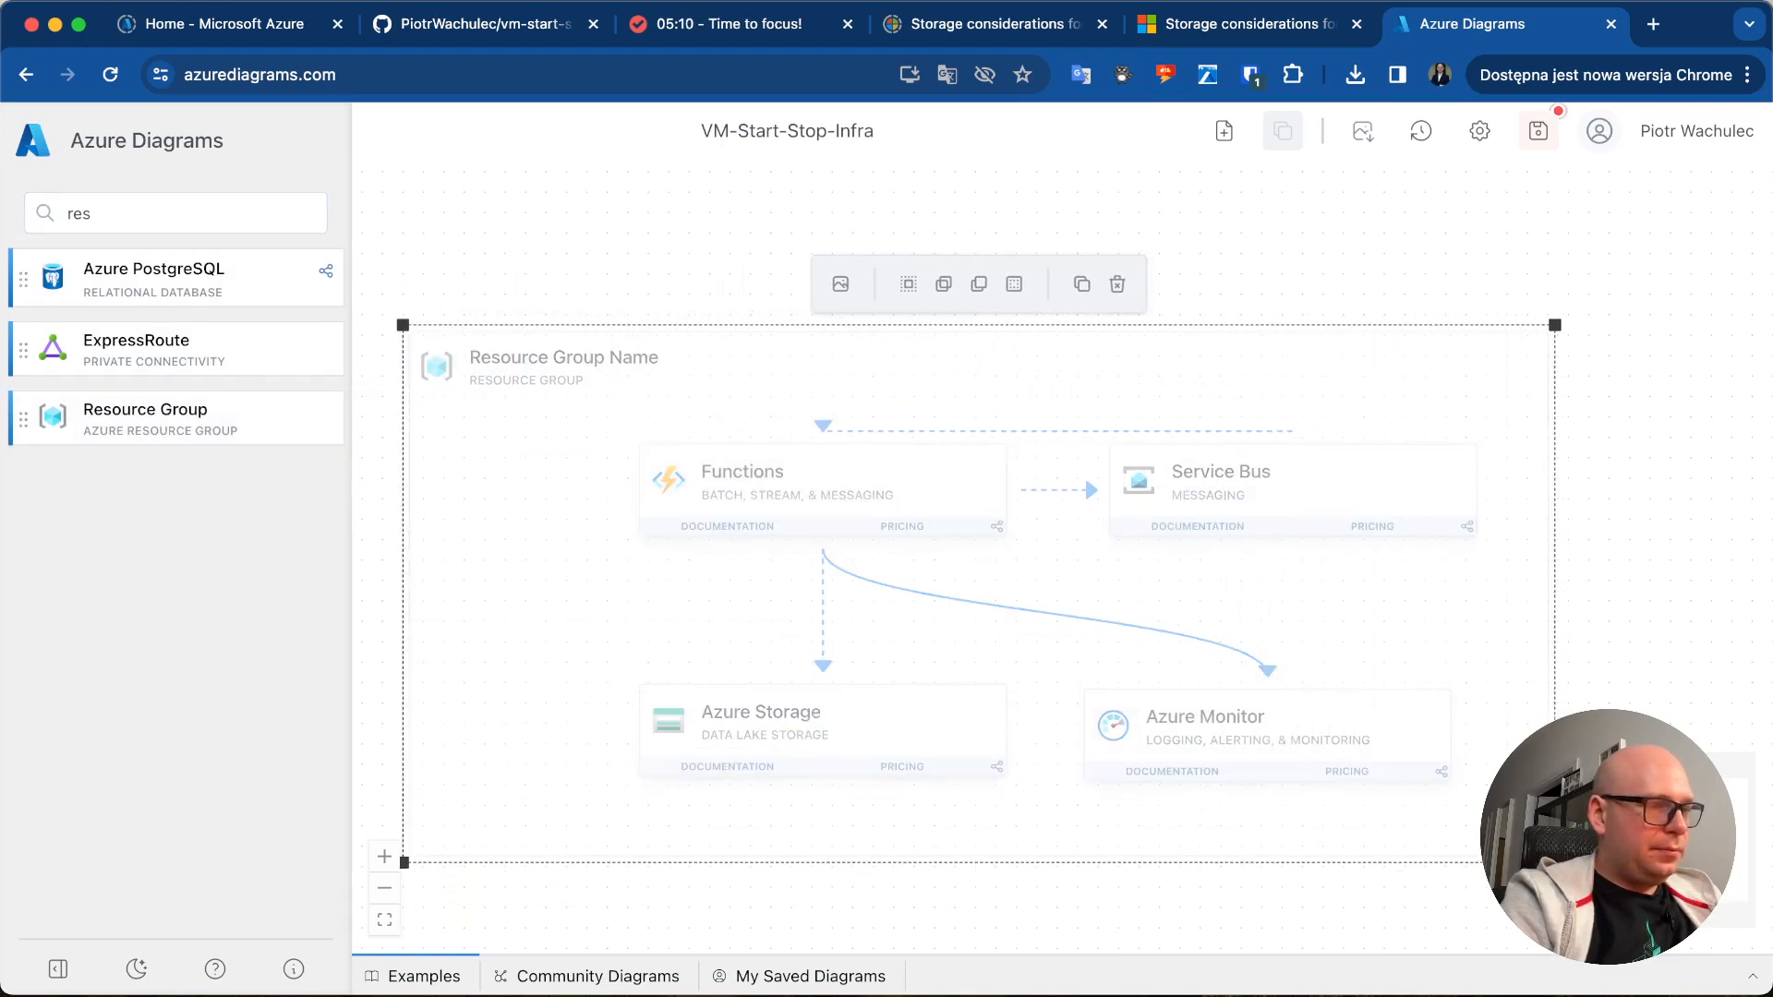
click(937, 284)
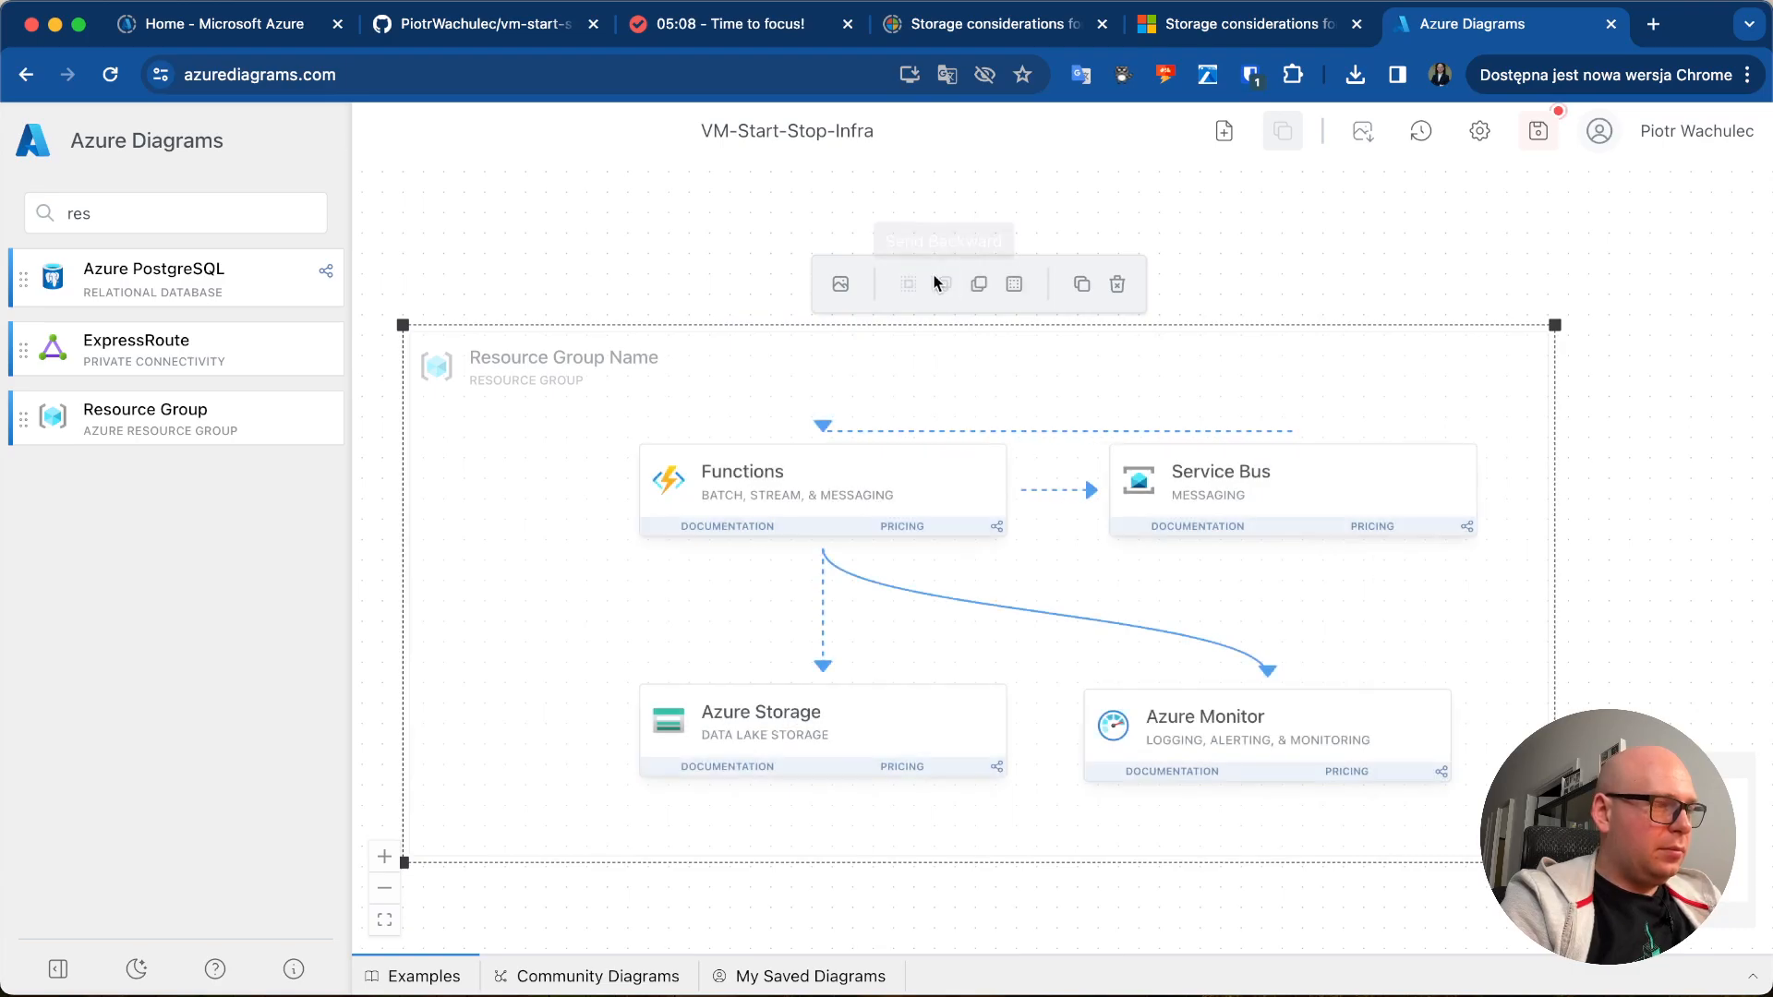
click(1258, 511)
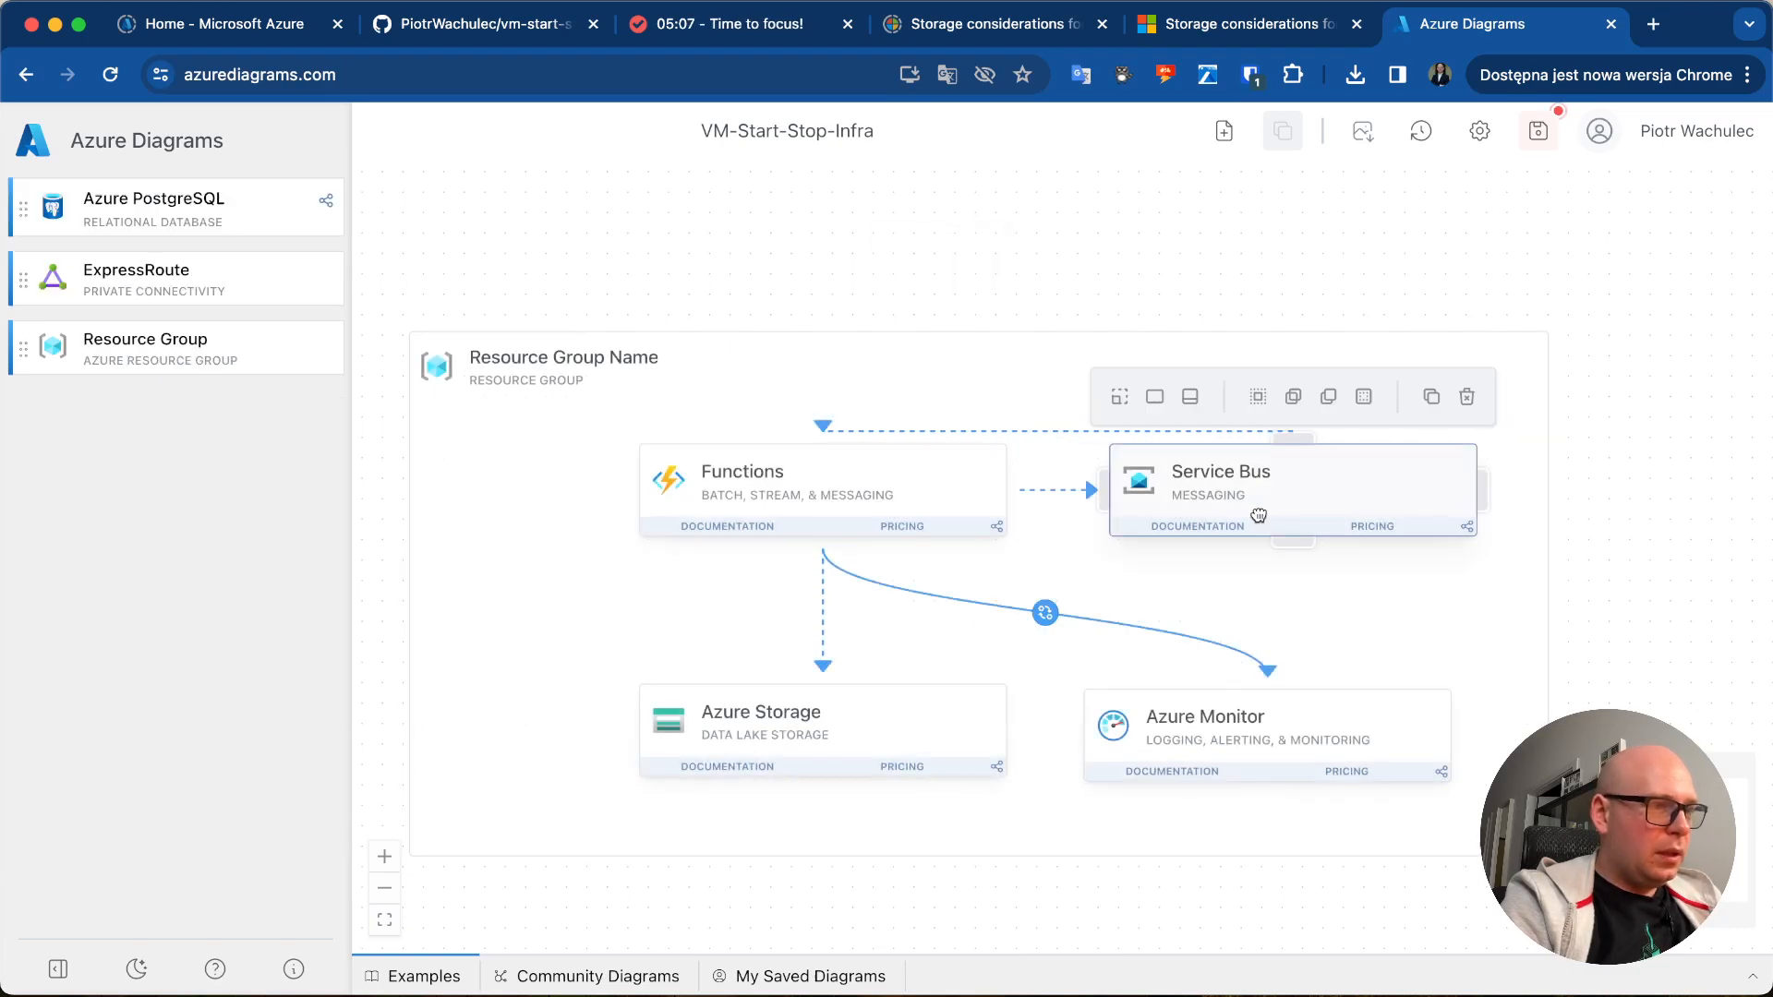
- Replace the Functions-to-Azure Monitor connector with one running from the top of Azure Monitor to the bottom of Functions
click(1271, 665)
click(1272, 666)
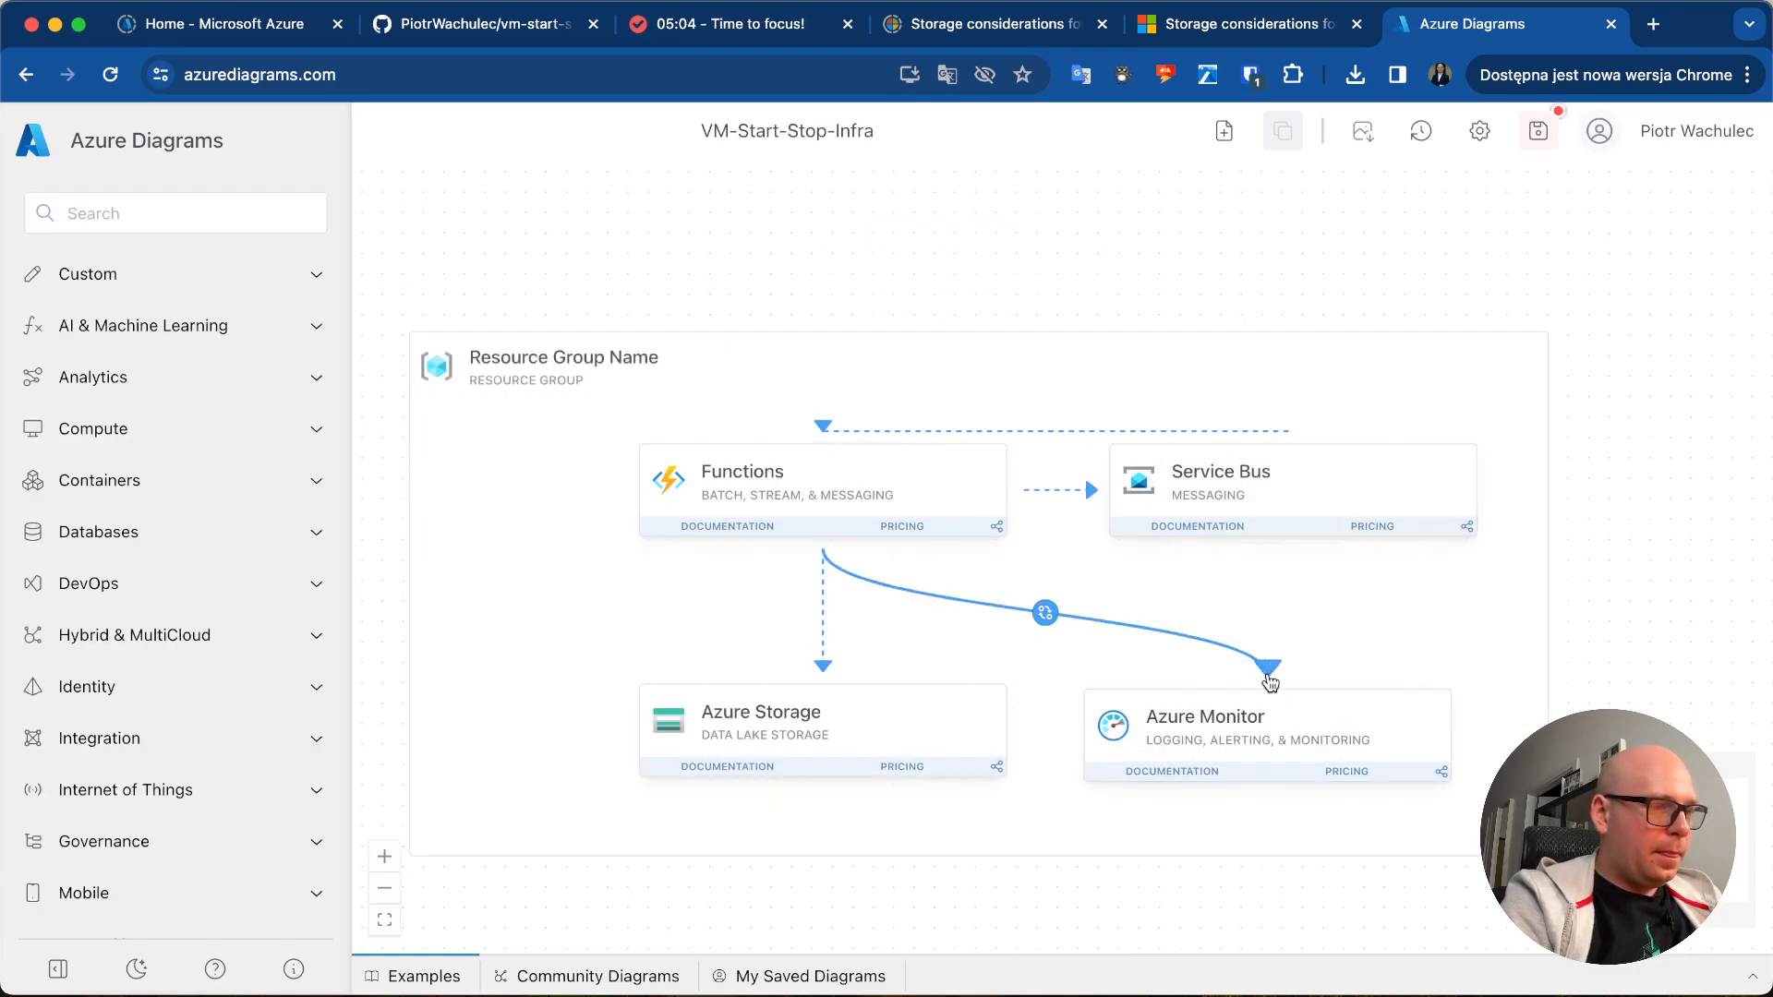
key(Delete)
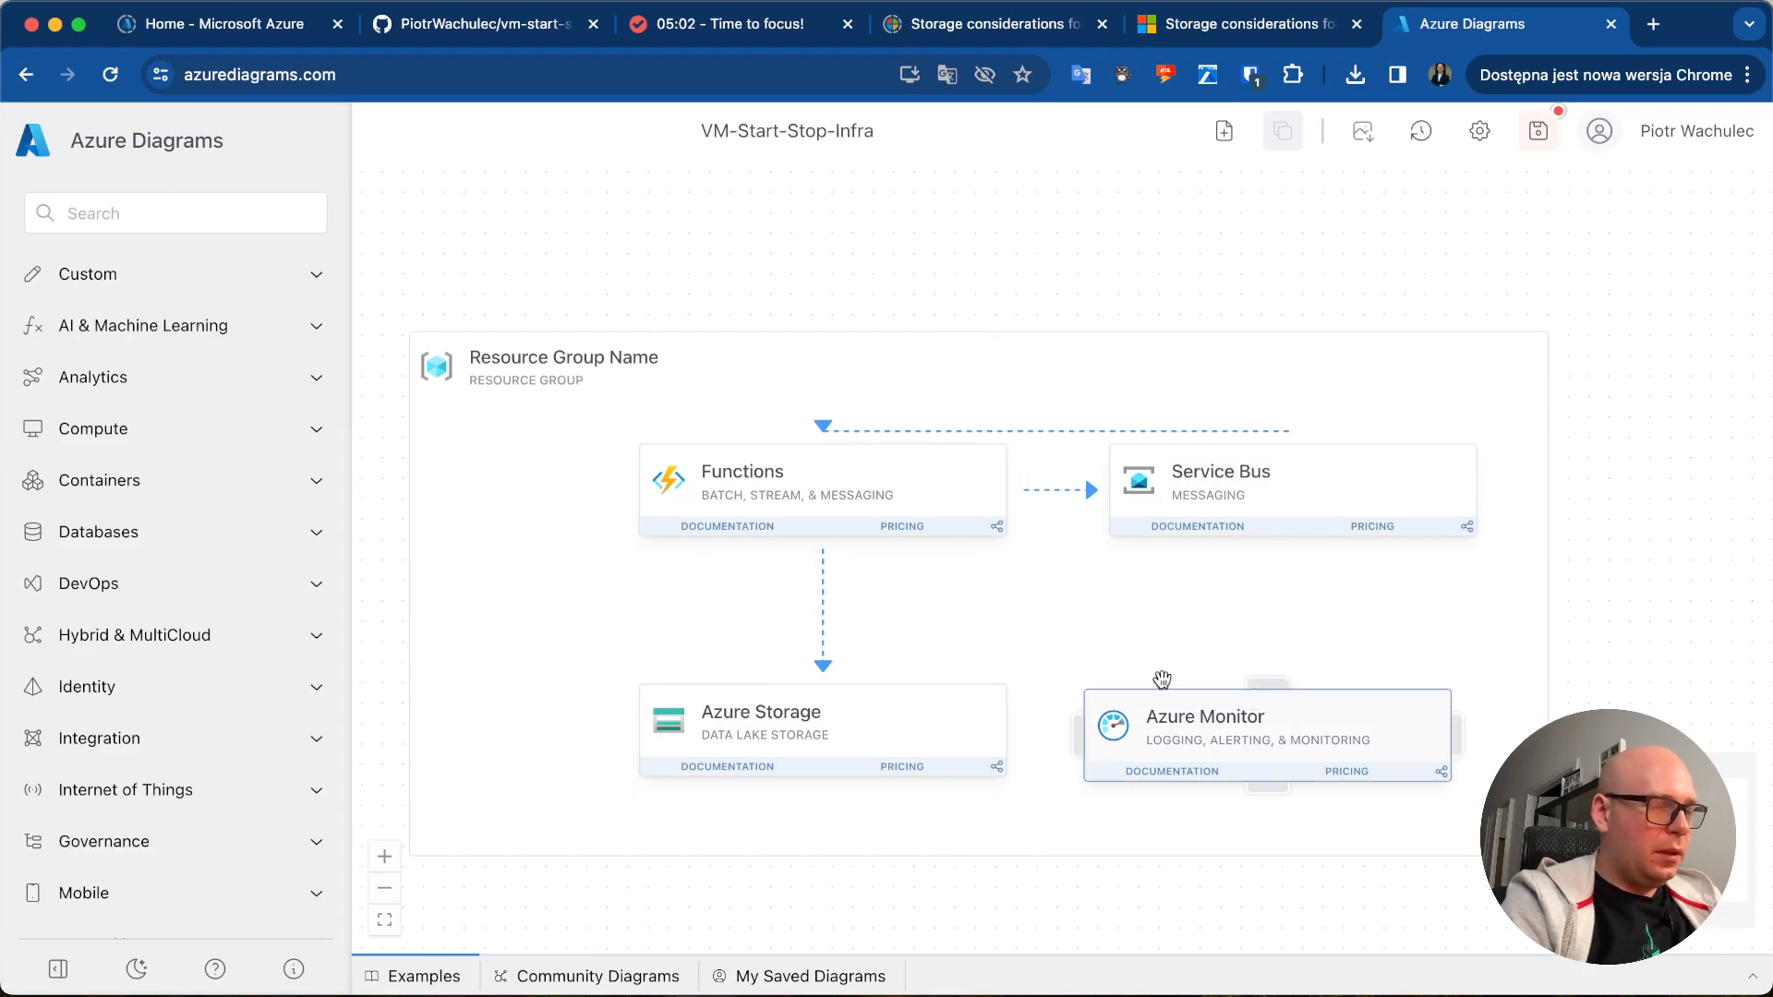
drag(1271, 685, 822, 546)
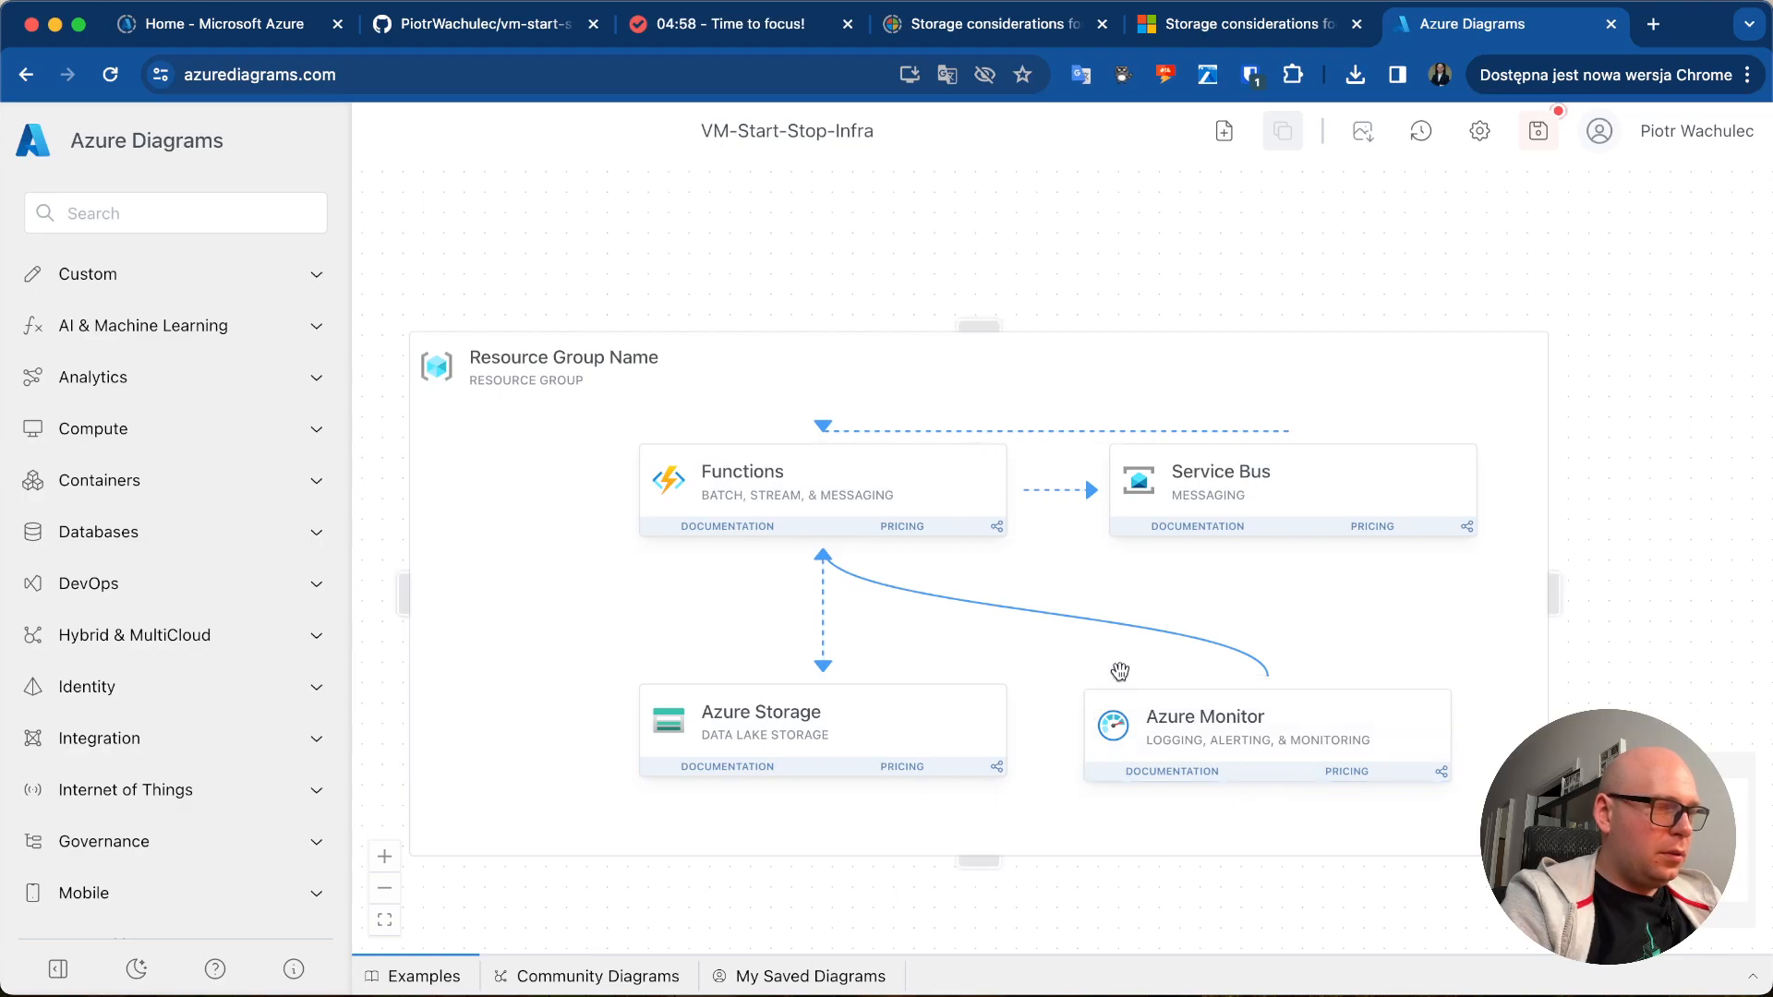
click(1060, 611)
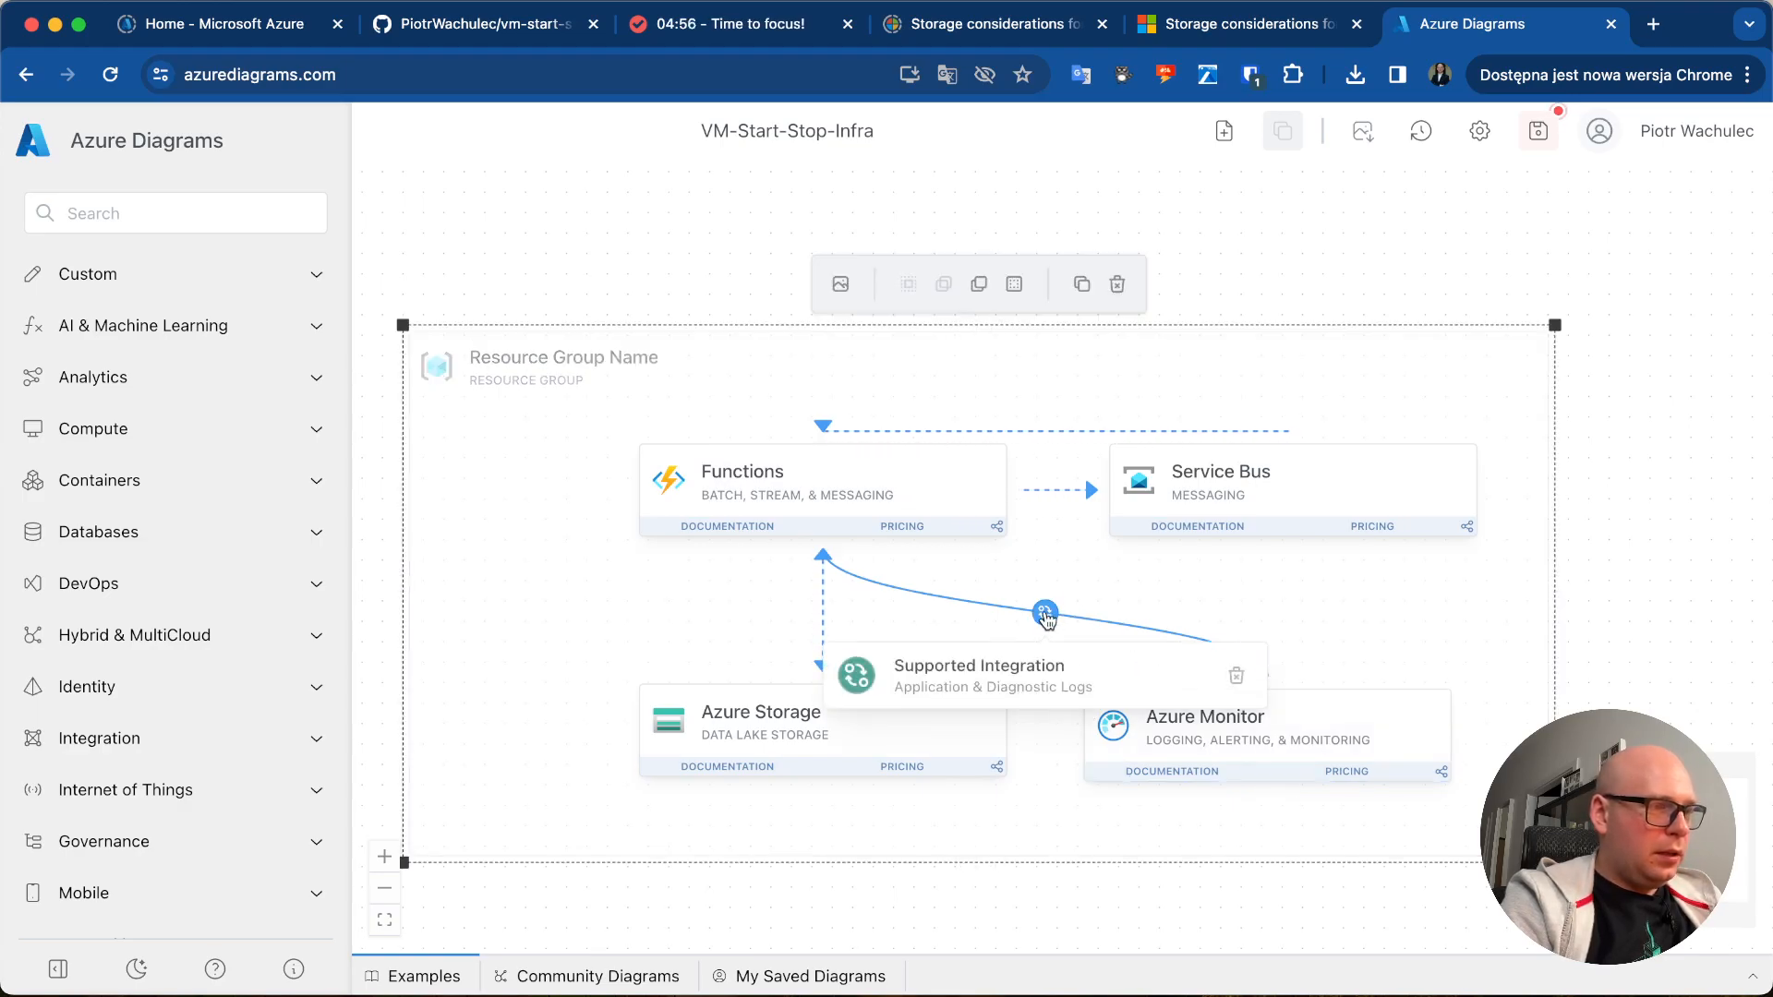
click(1045, 614)
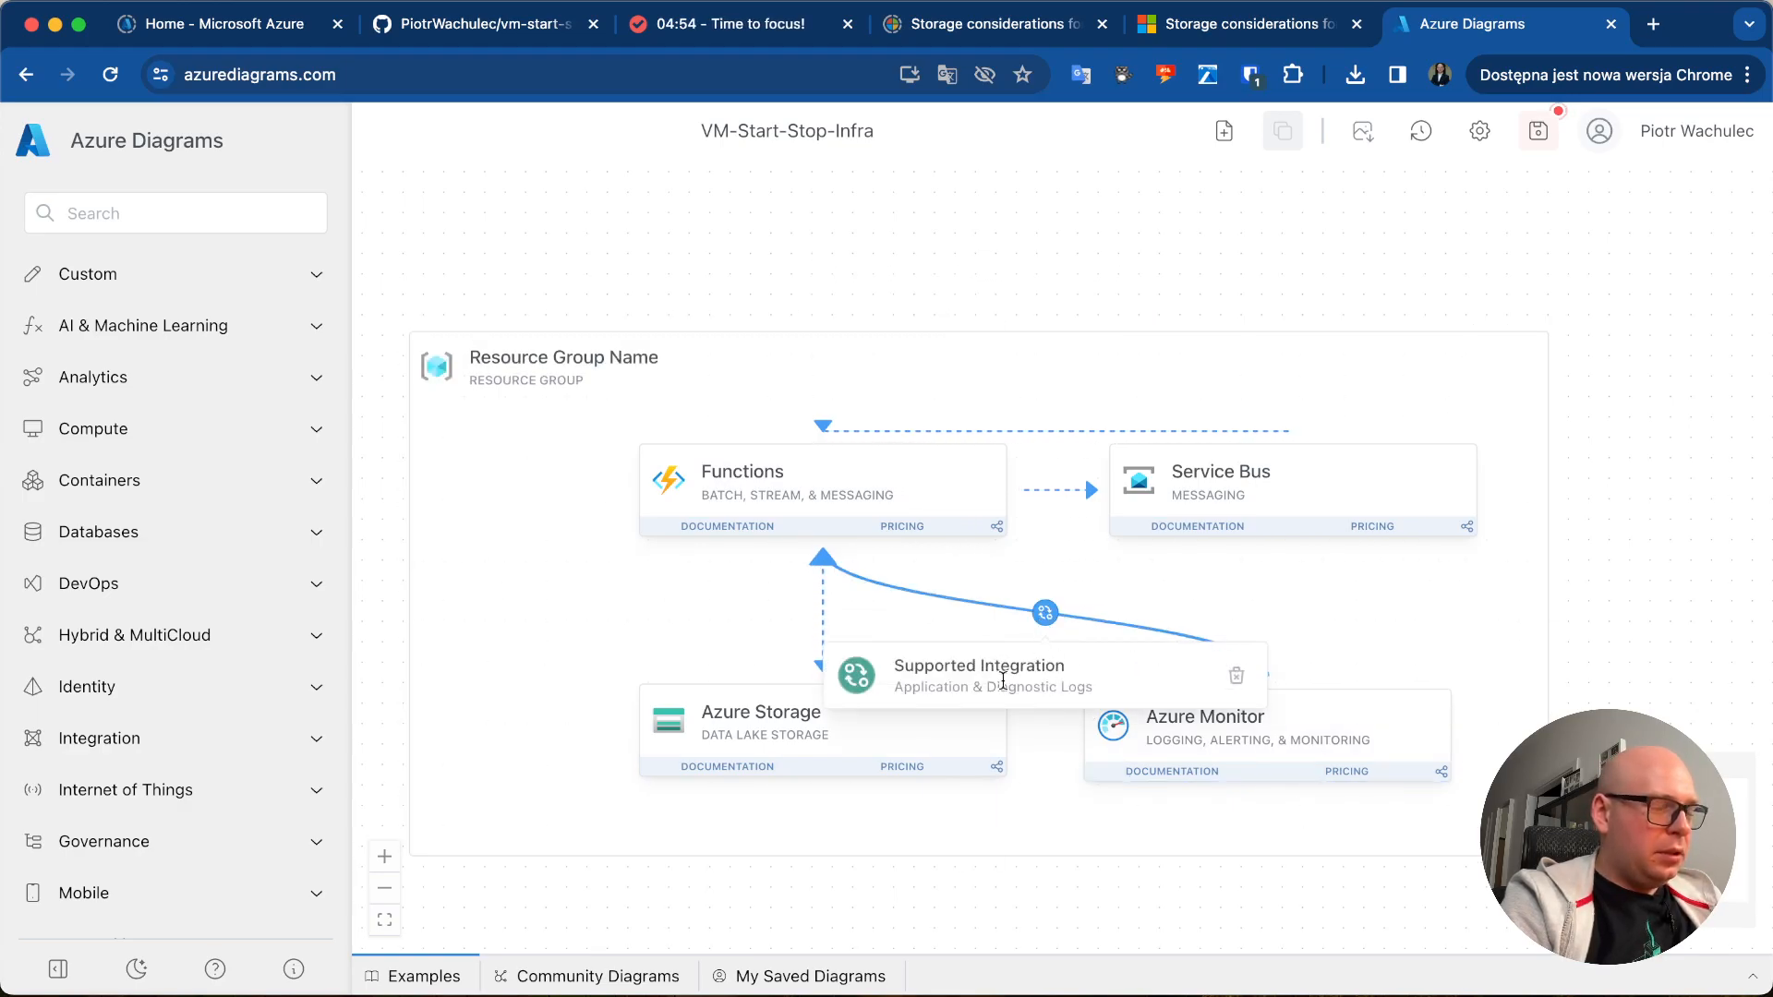
- Add an Application Insights component at the resource group's left edge, overlapping the Azure Storage card
scroll(1168, 645, down, 1)
click(272, 223)
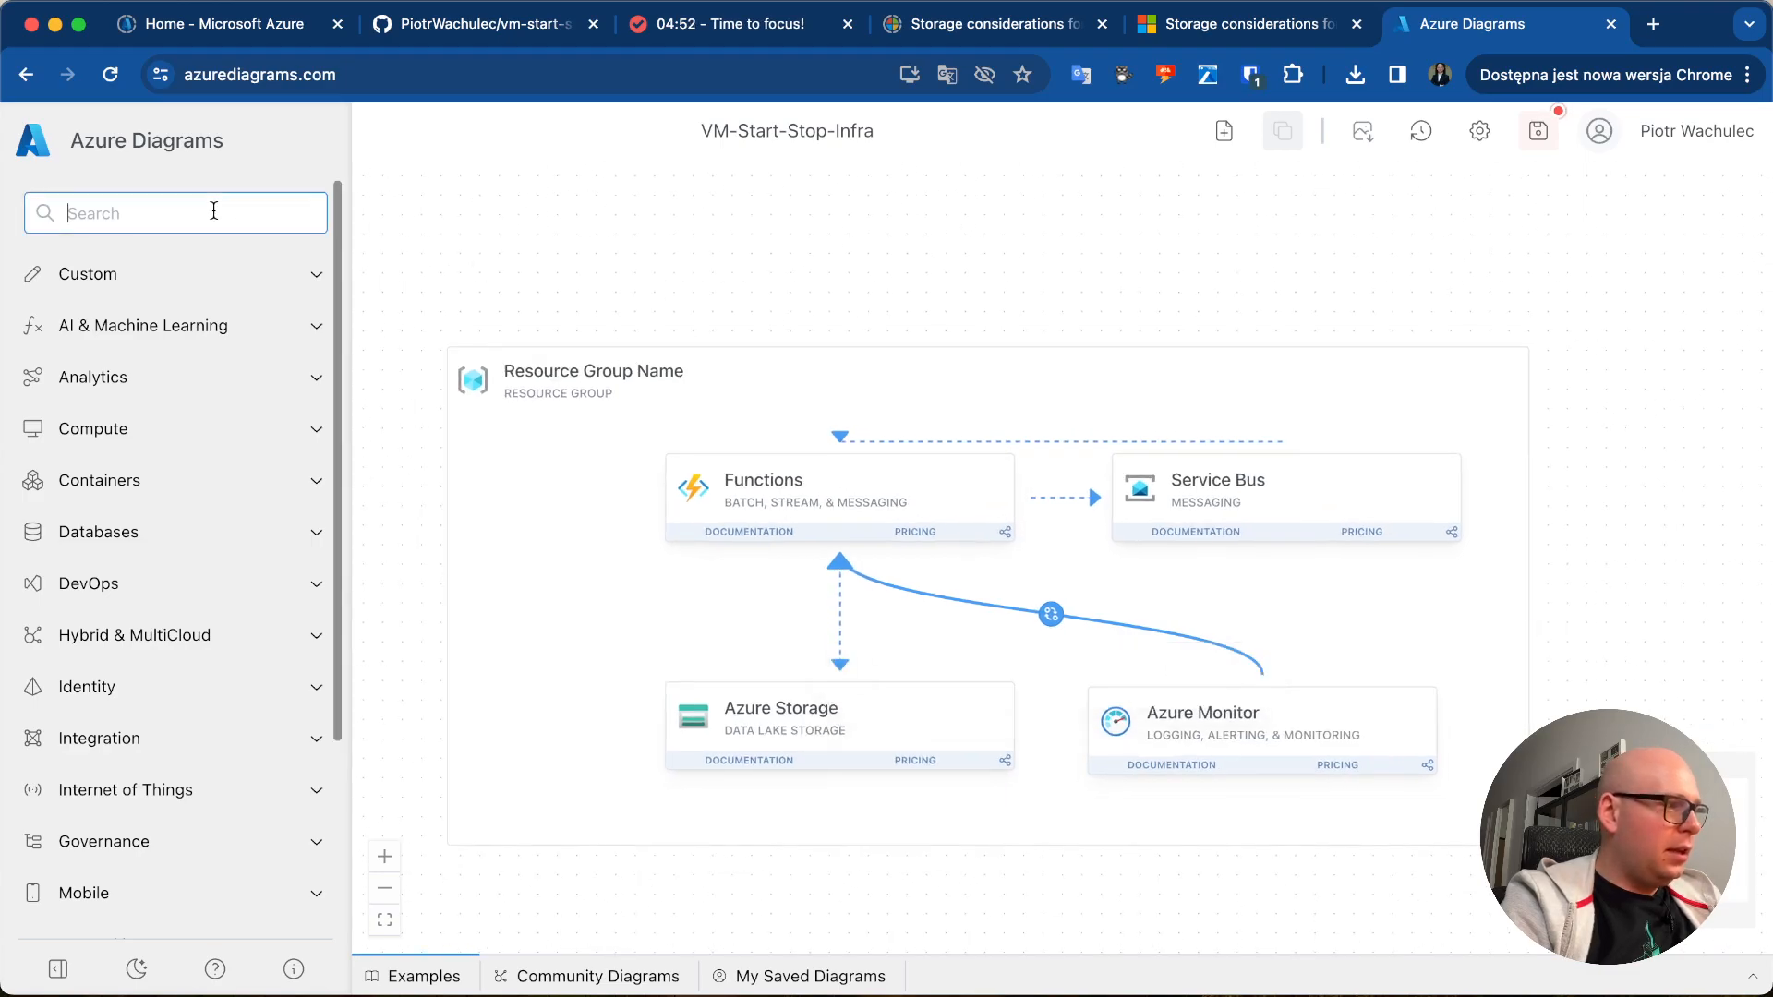
text(app)
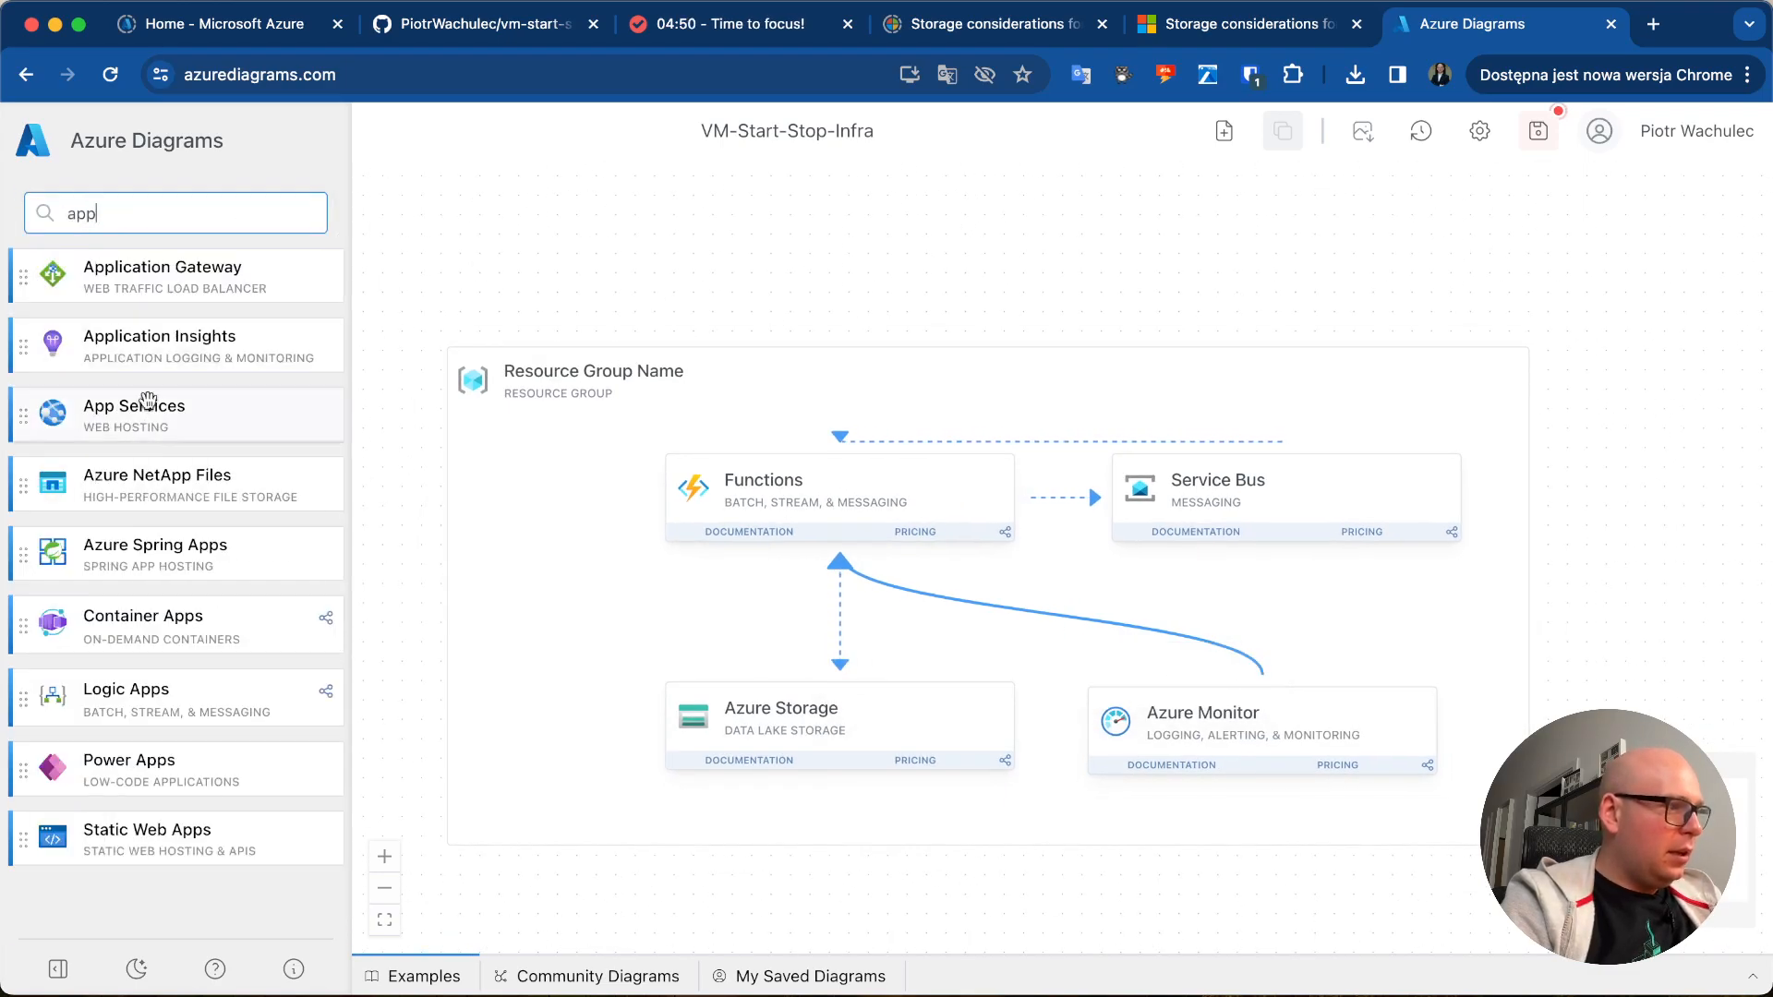
drag(158, 348, 630, 669)
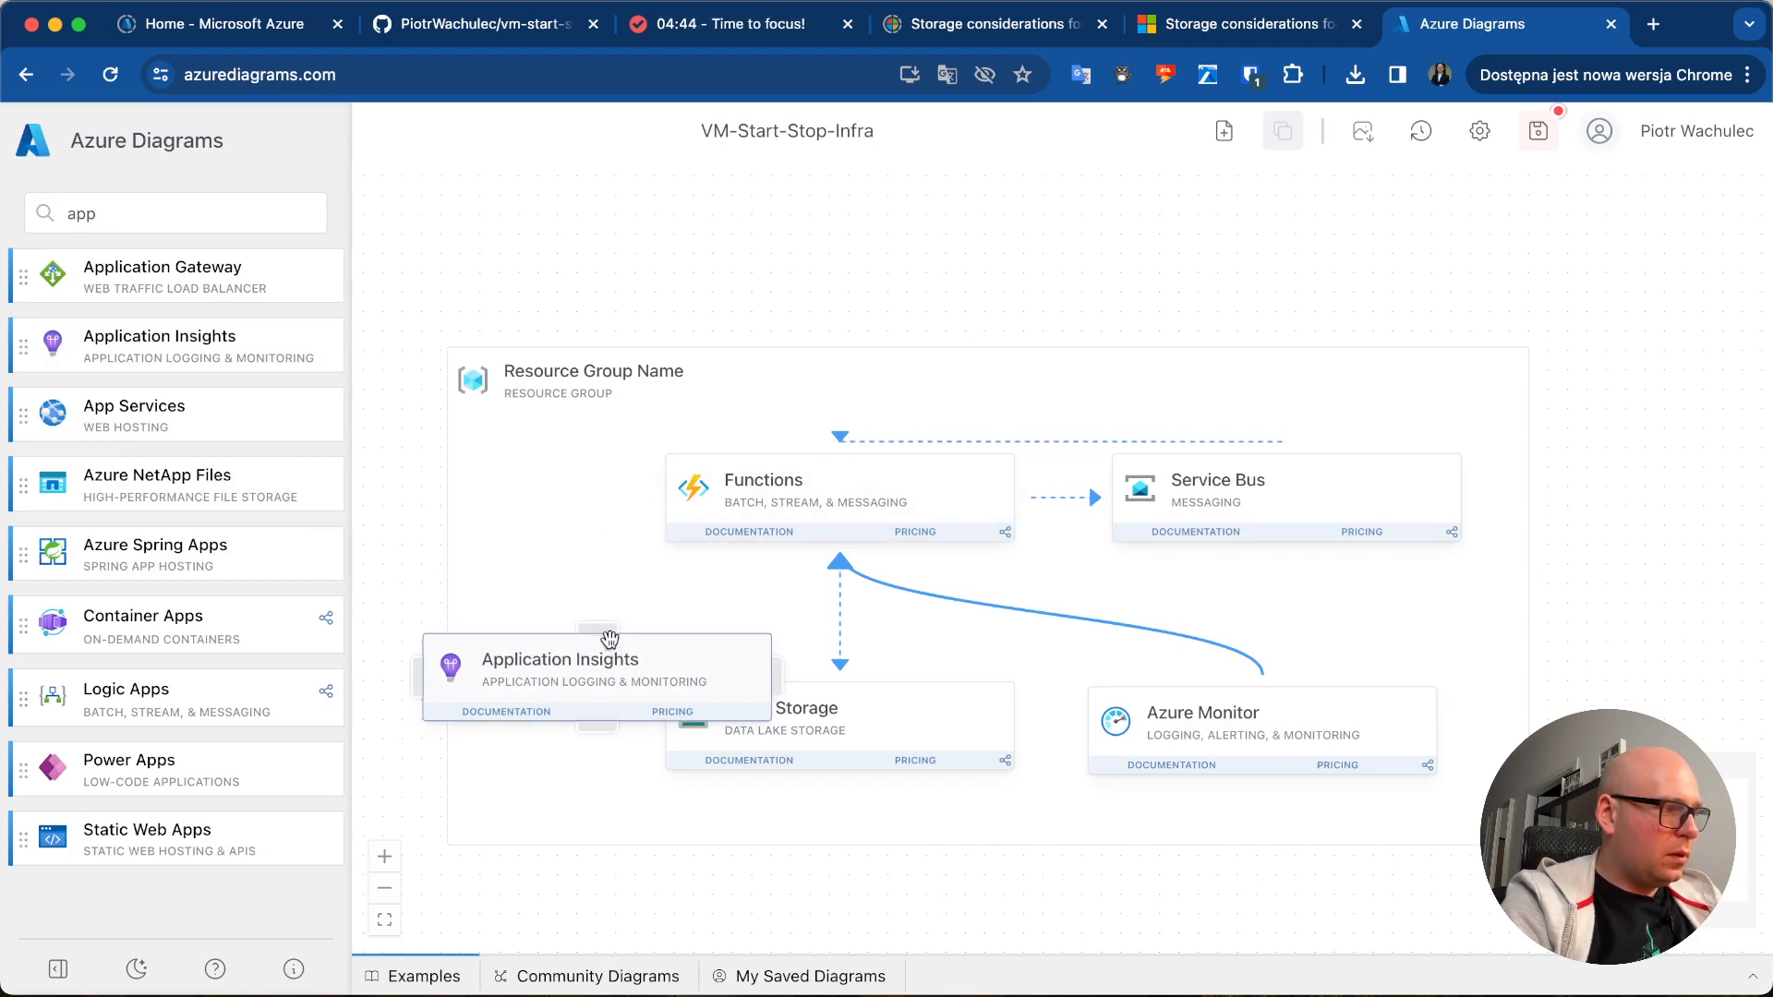
- Try connecting the top of Application Insights with the left side of Functions in both directions, removing each connector
drag(598, 631, 655, 489)
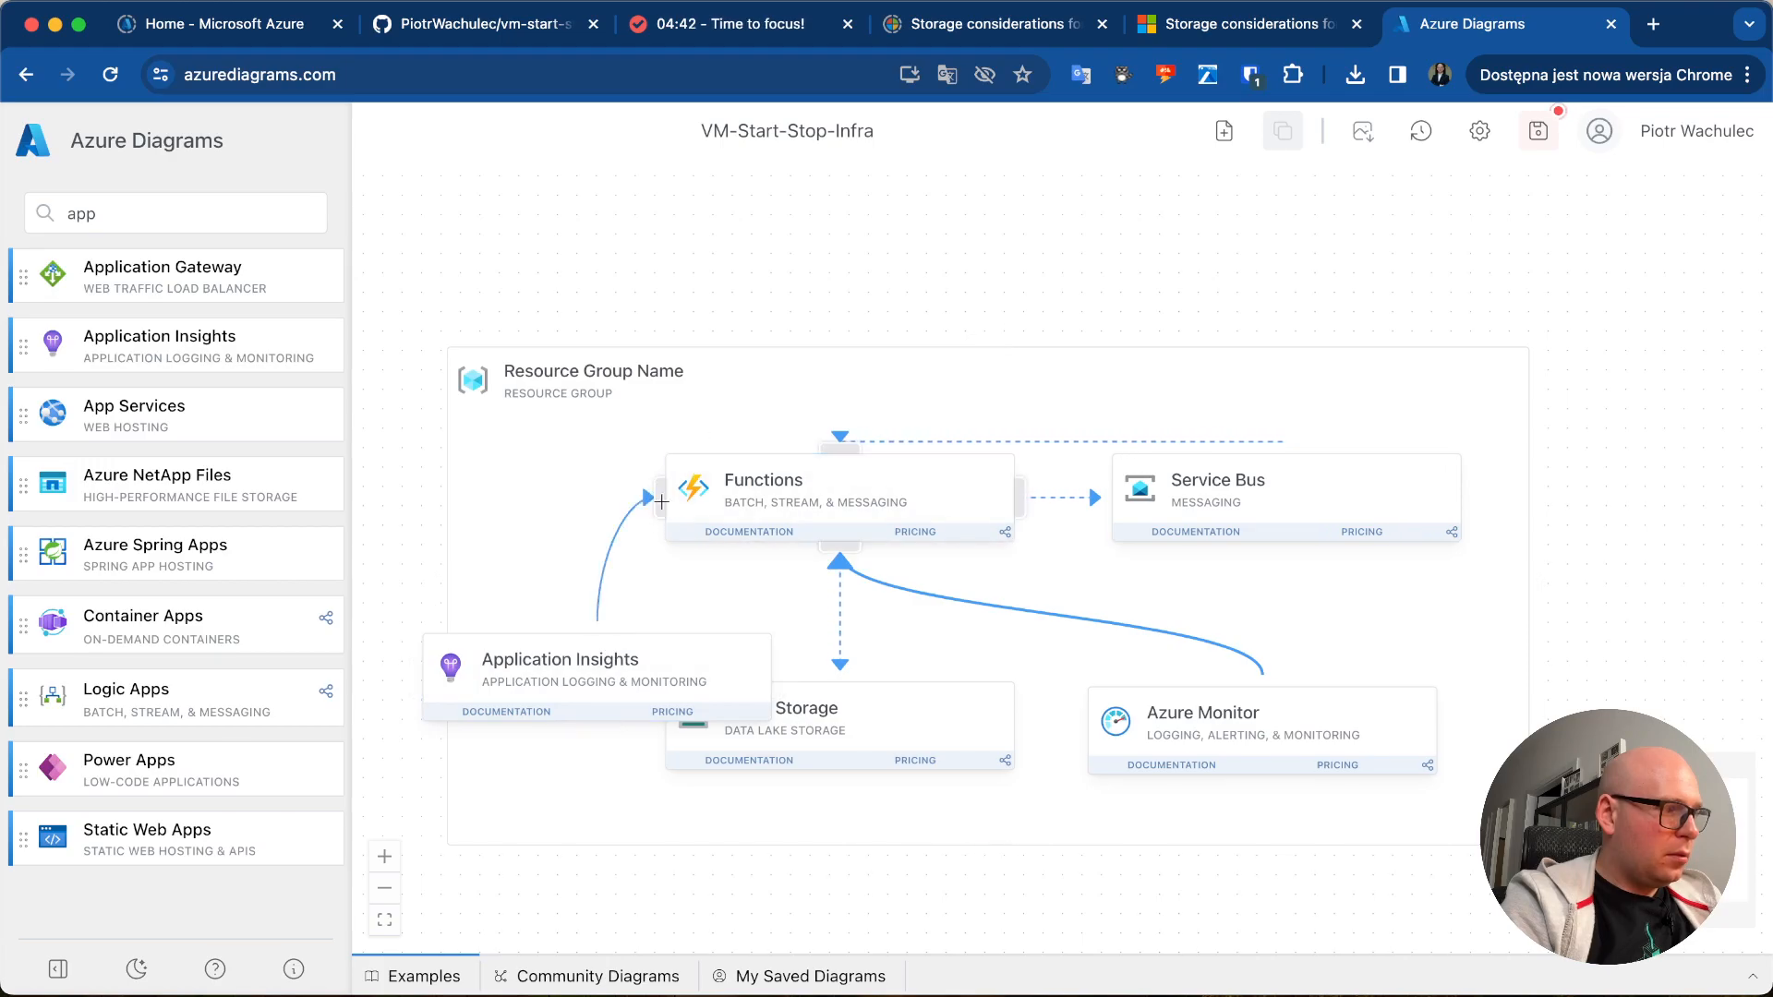
click(614, 538)
drag(654, 499, 600, 631)
click(609, 540)
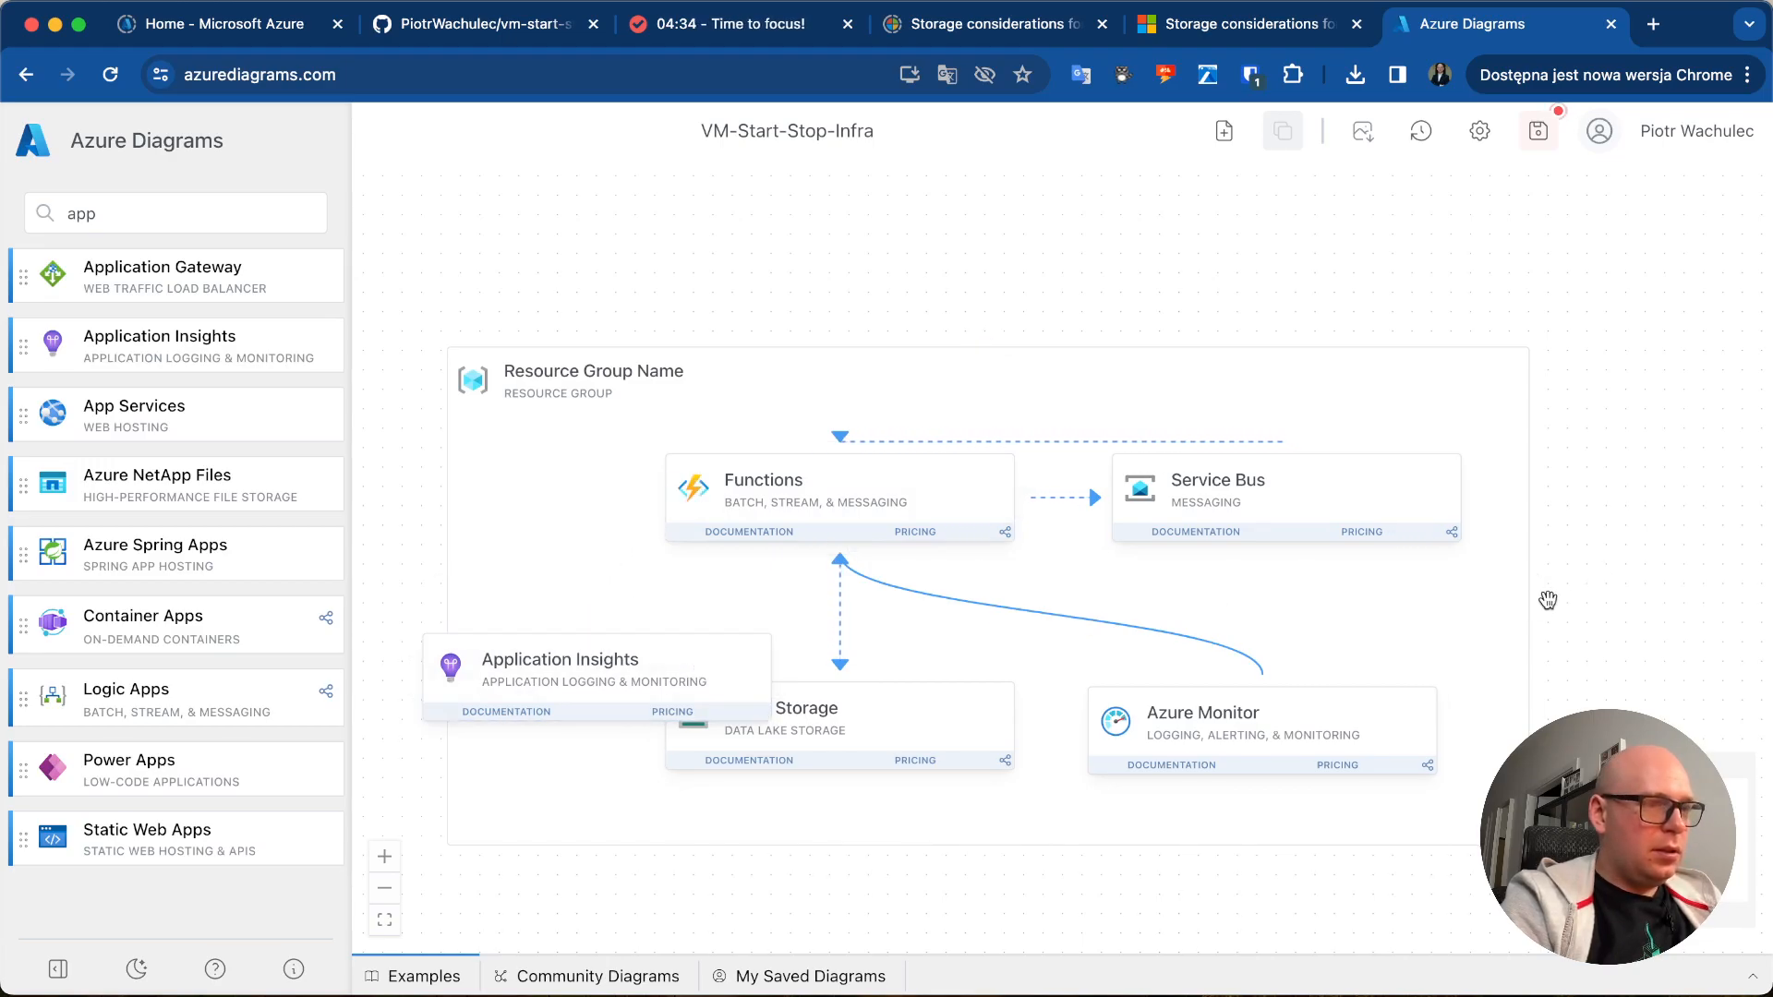
- Try moving the resource group frame to the right of the cards, and return it around them
drag(1531, 593, 1662, 585)
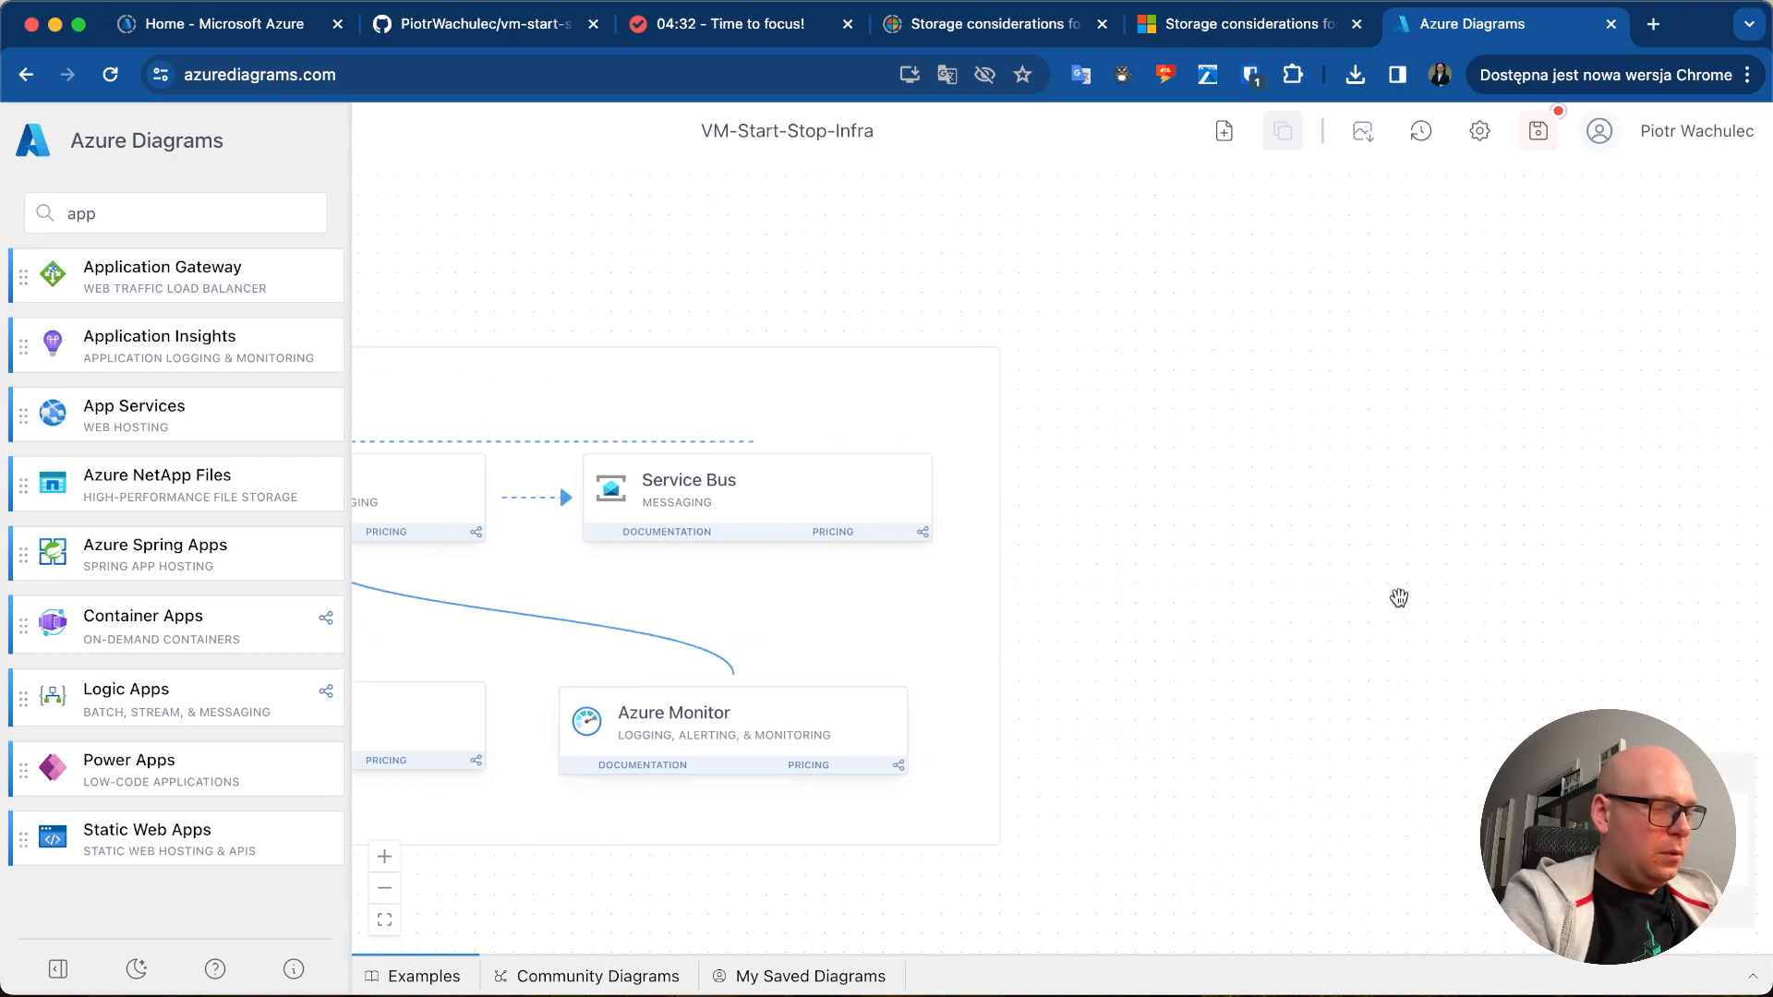
scroll(1080, 554, down, 2)
click(871, 642)
drag(871, 641, 1267, 609)
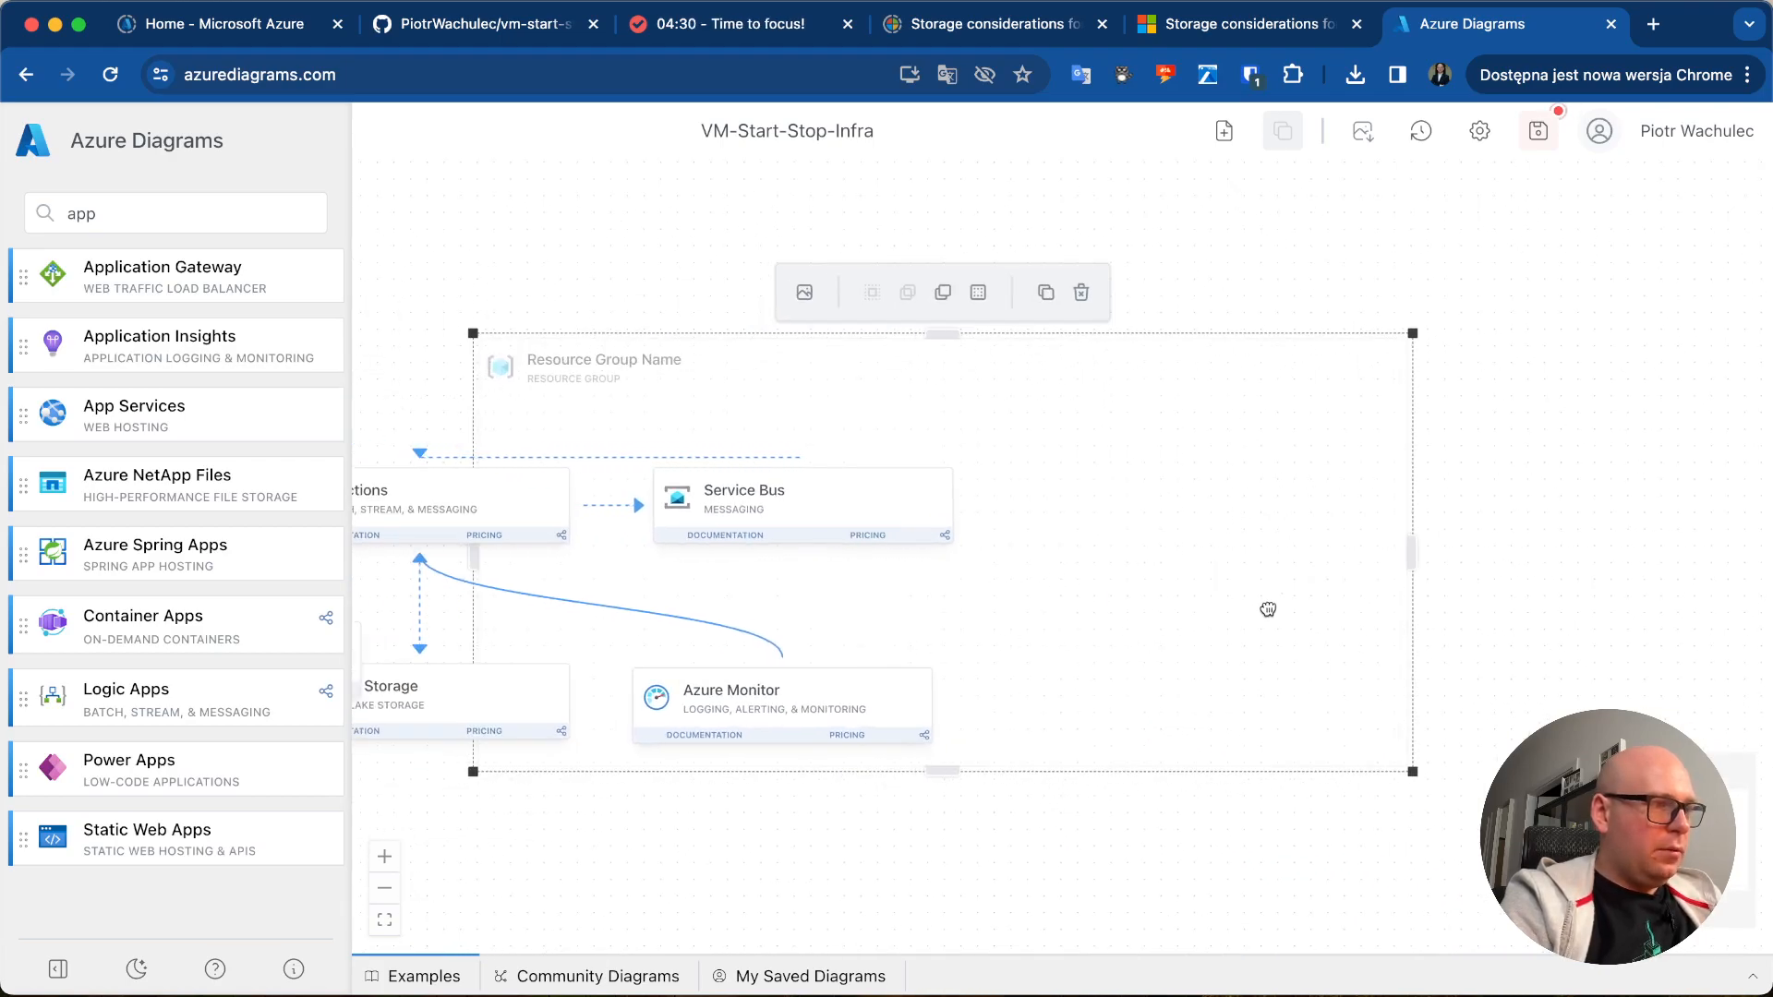
key(BackSpace)
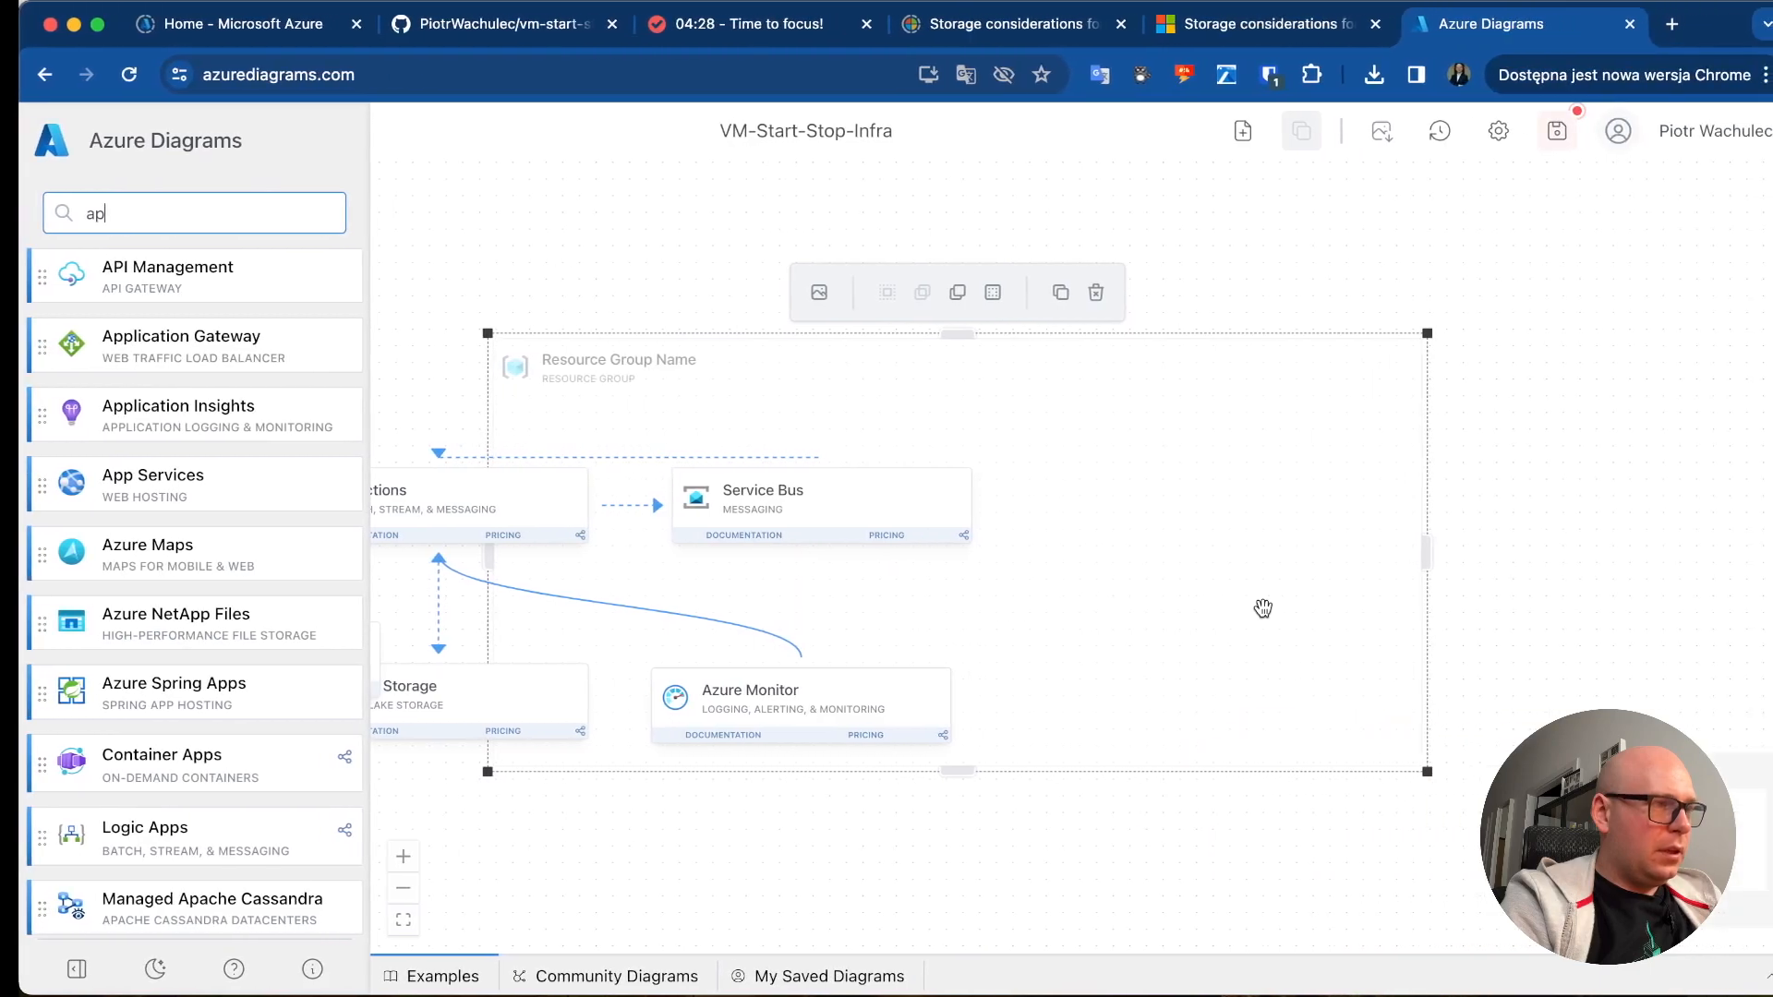
scroll(1088, 835, down, 1)
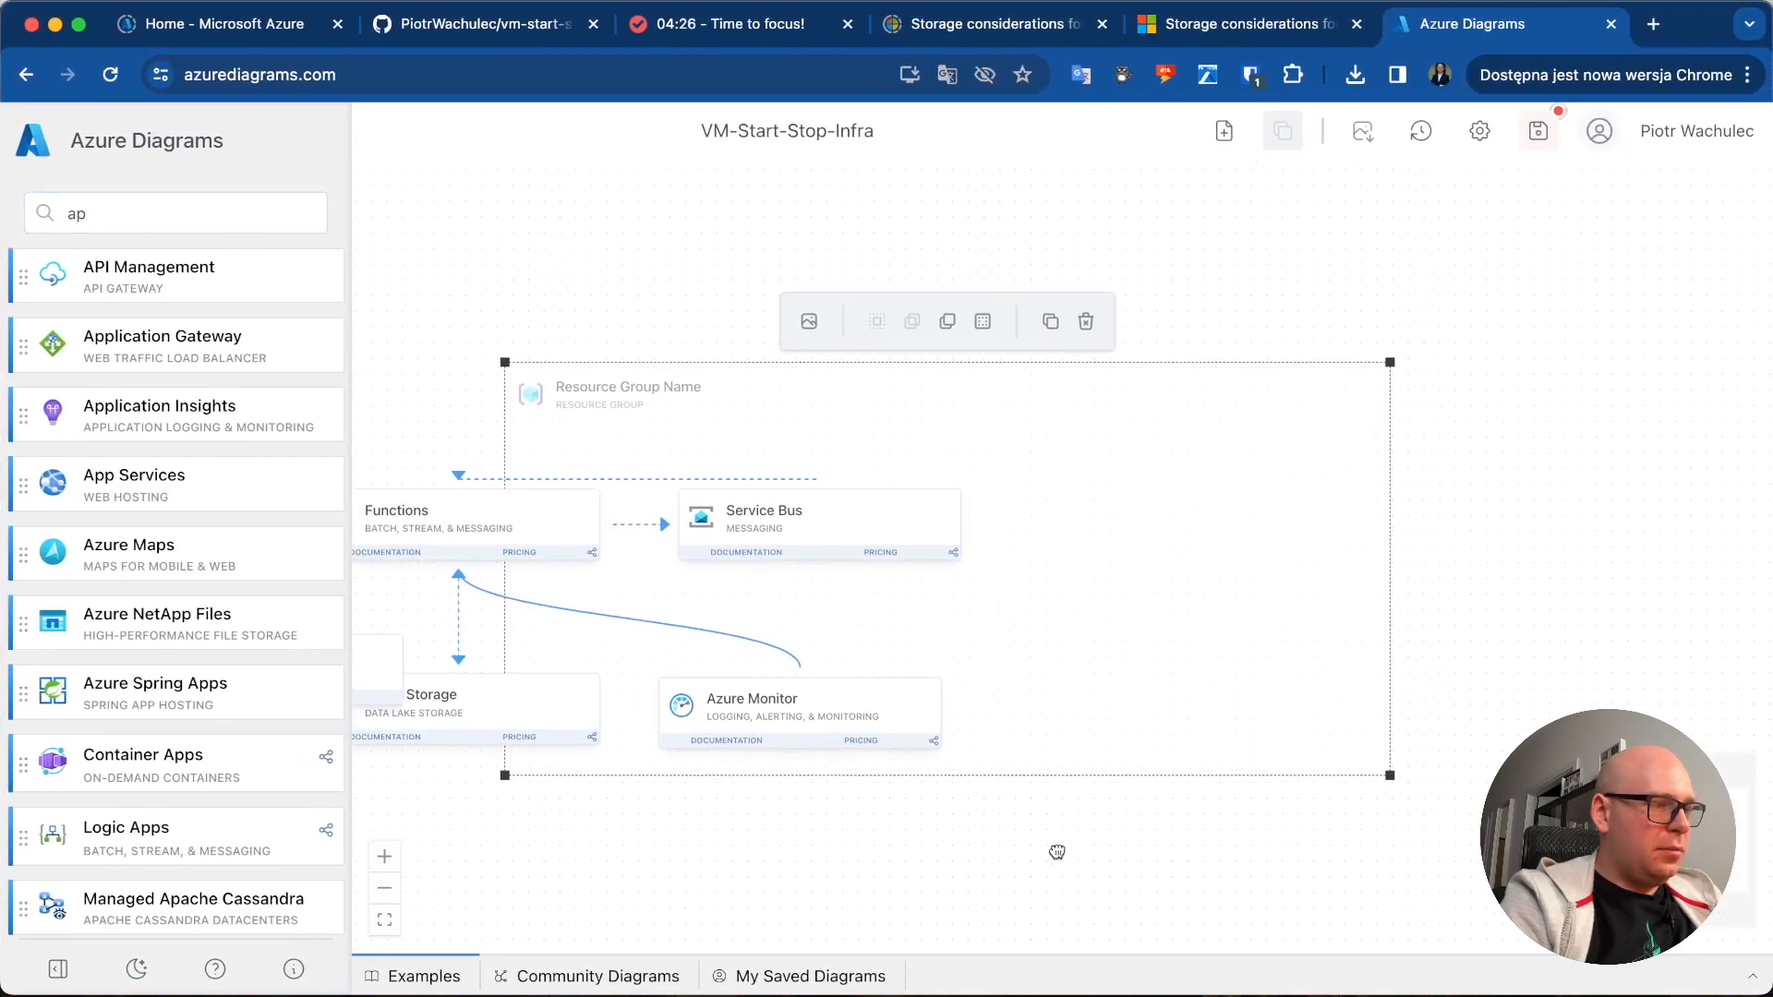
drag(1052, 847, 1391, 816)
drag(1452, 609, 1094, 644)
- Check the diagram's history and settings, and save the VM-Start-Stop-Infra diagram
click(1431, 132)
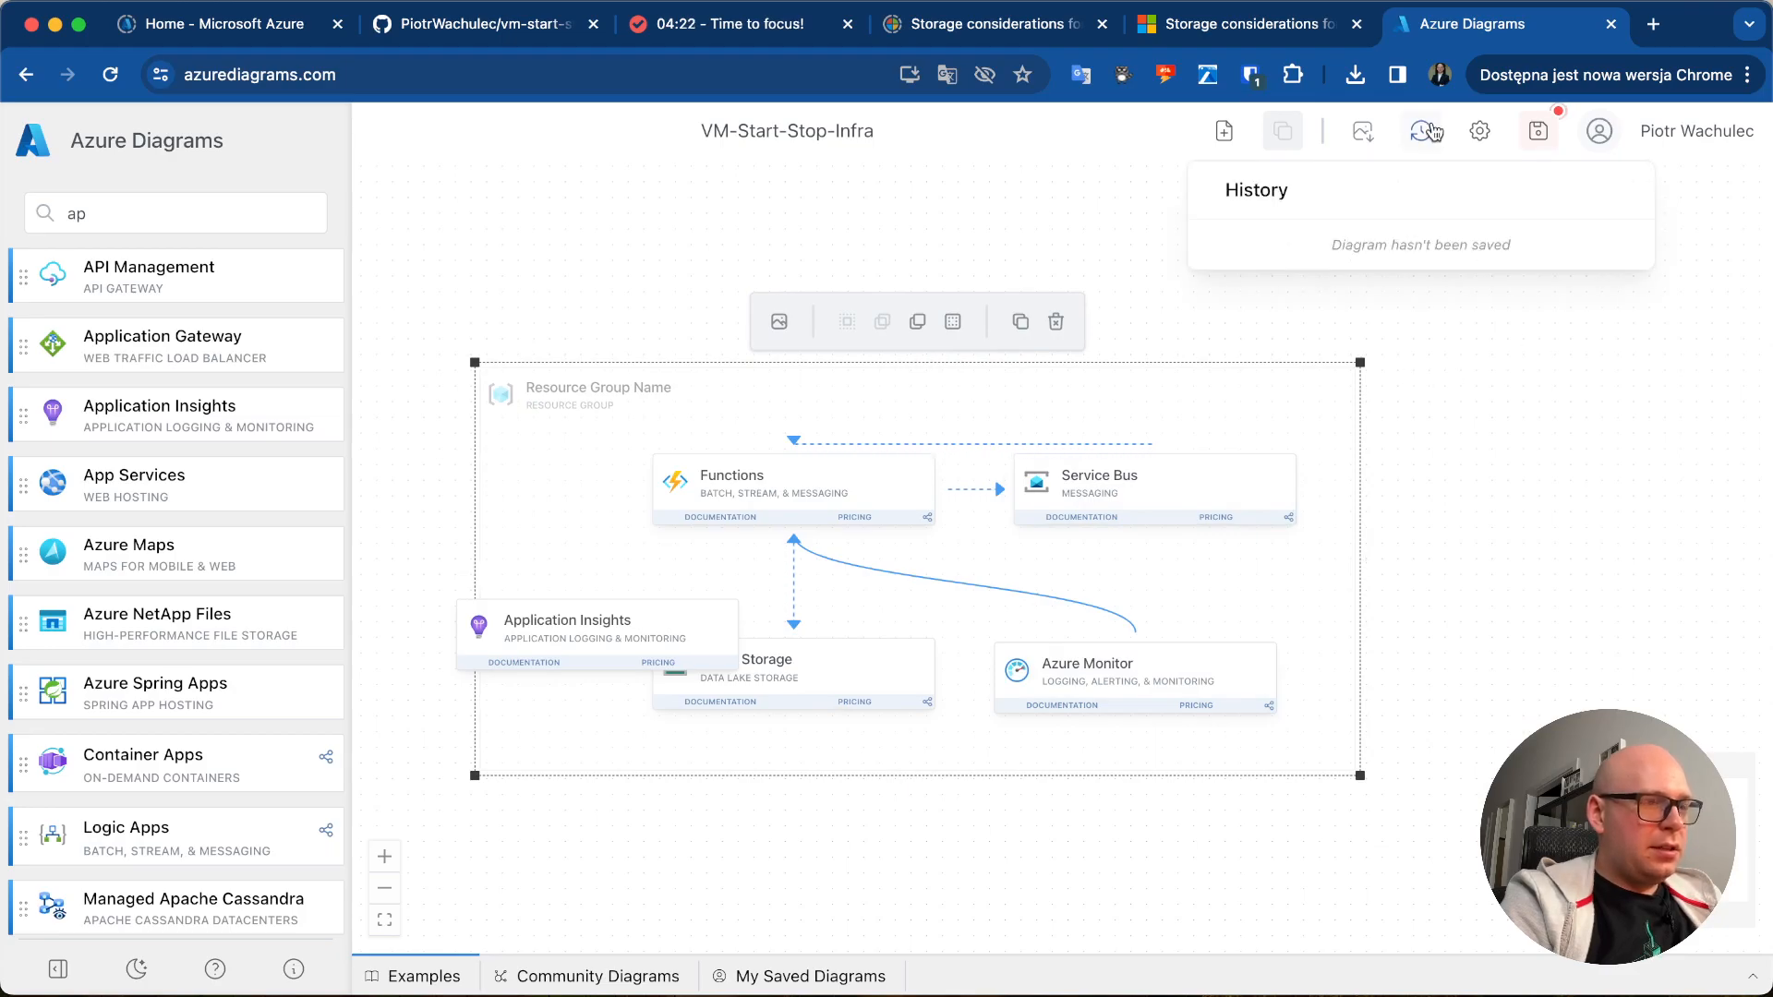
click(1479, 130)
click(1538, 132)
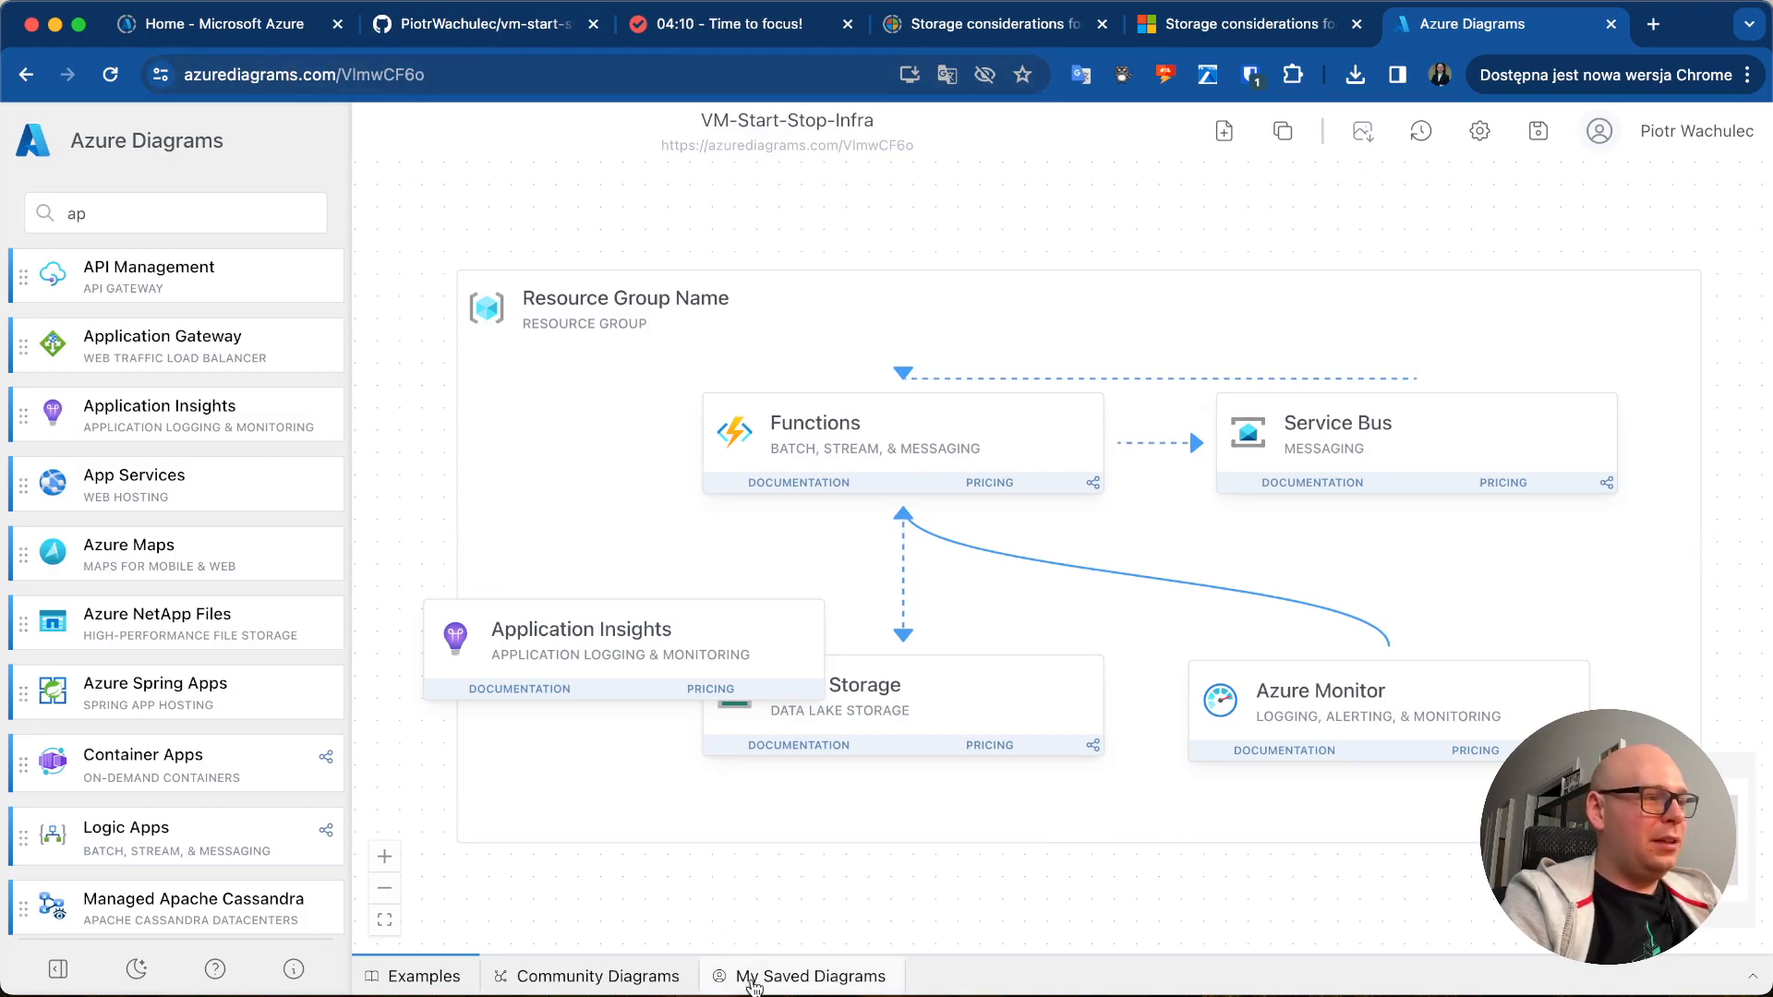
- Examine the saved diagrams and the community diagrams, and collapse the list
click(753, 974)
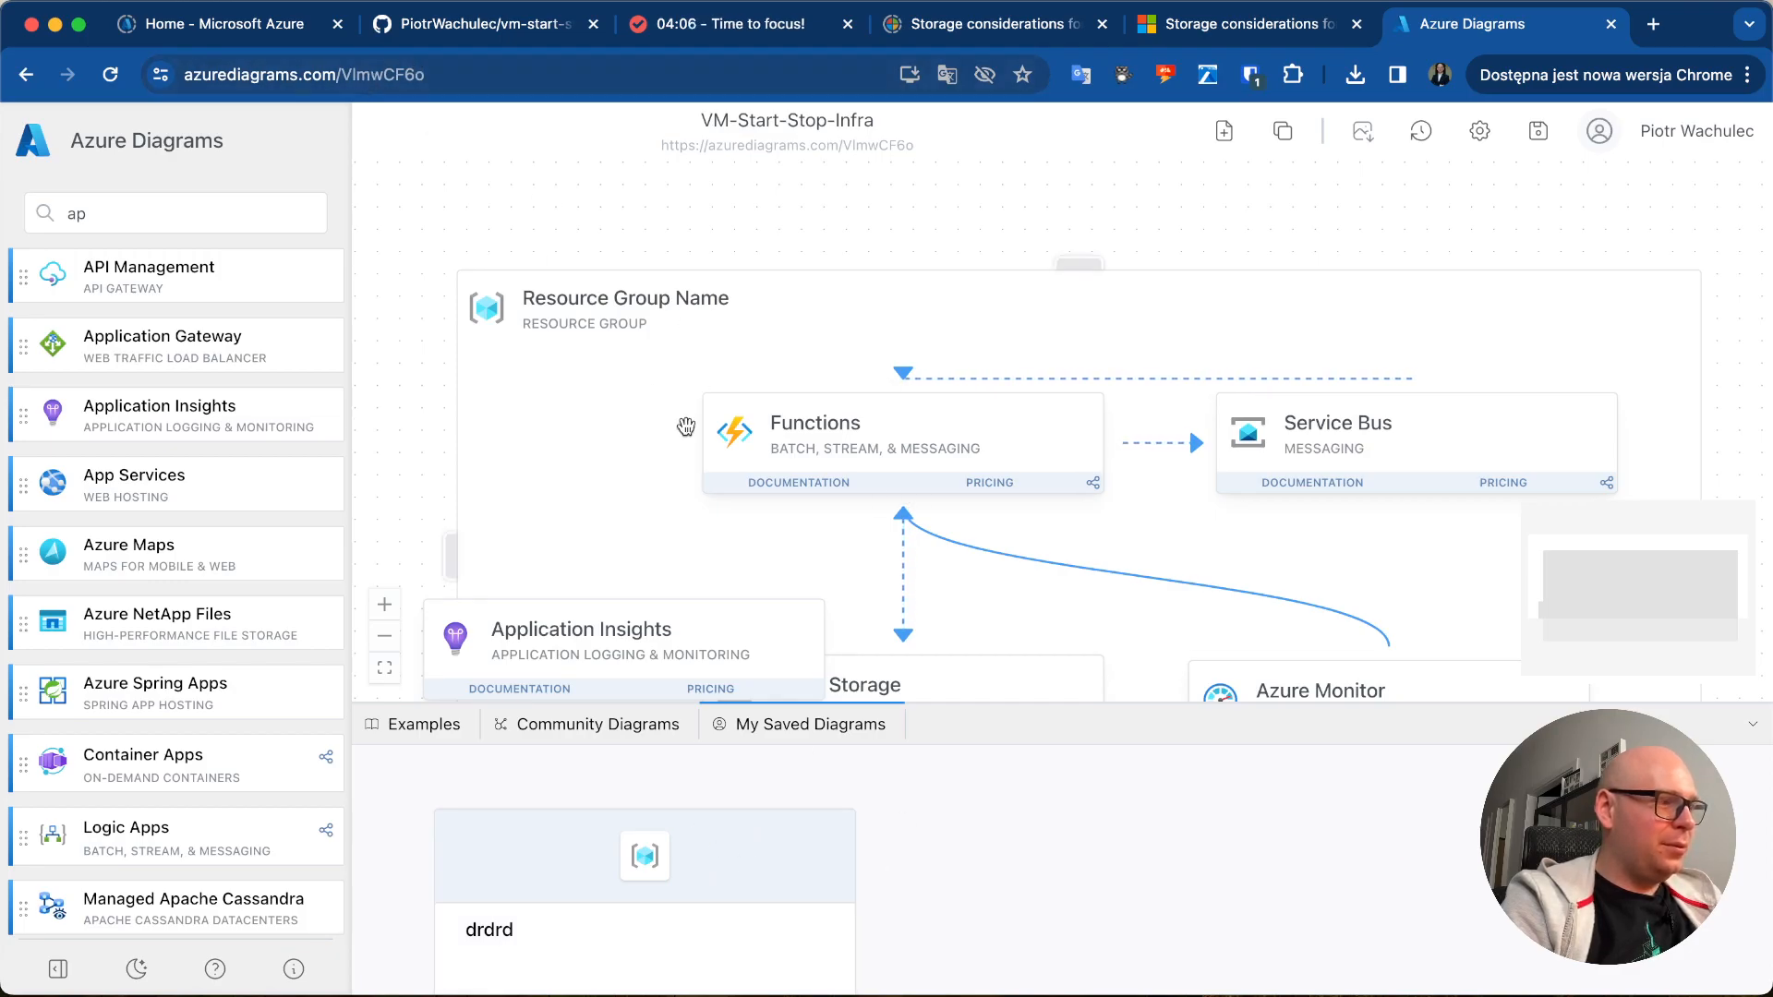
click(524, 726)
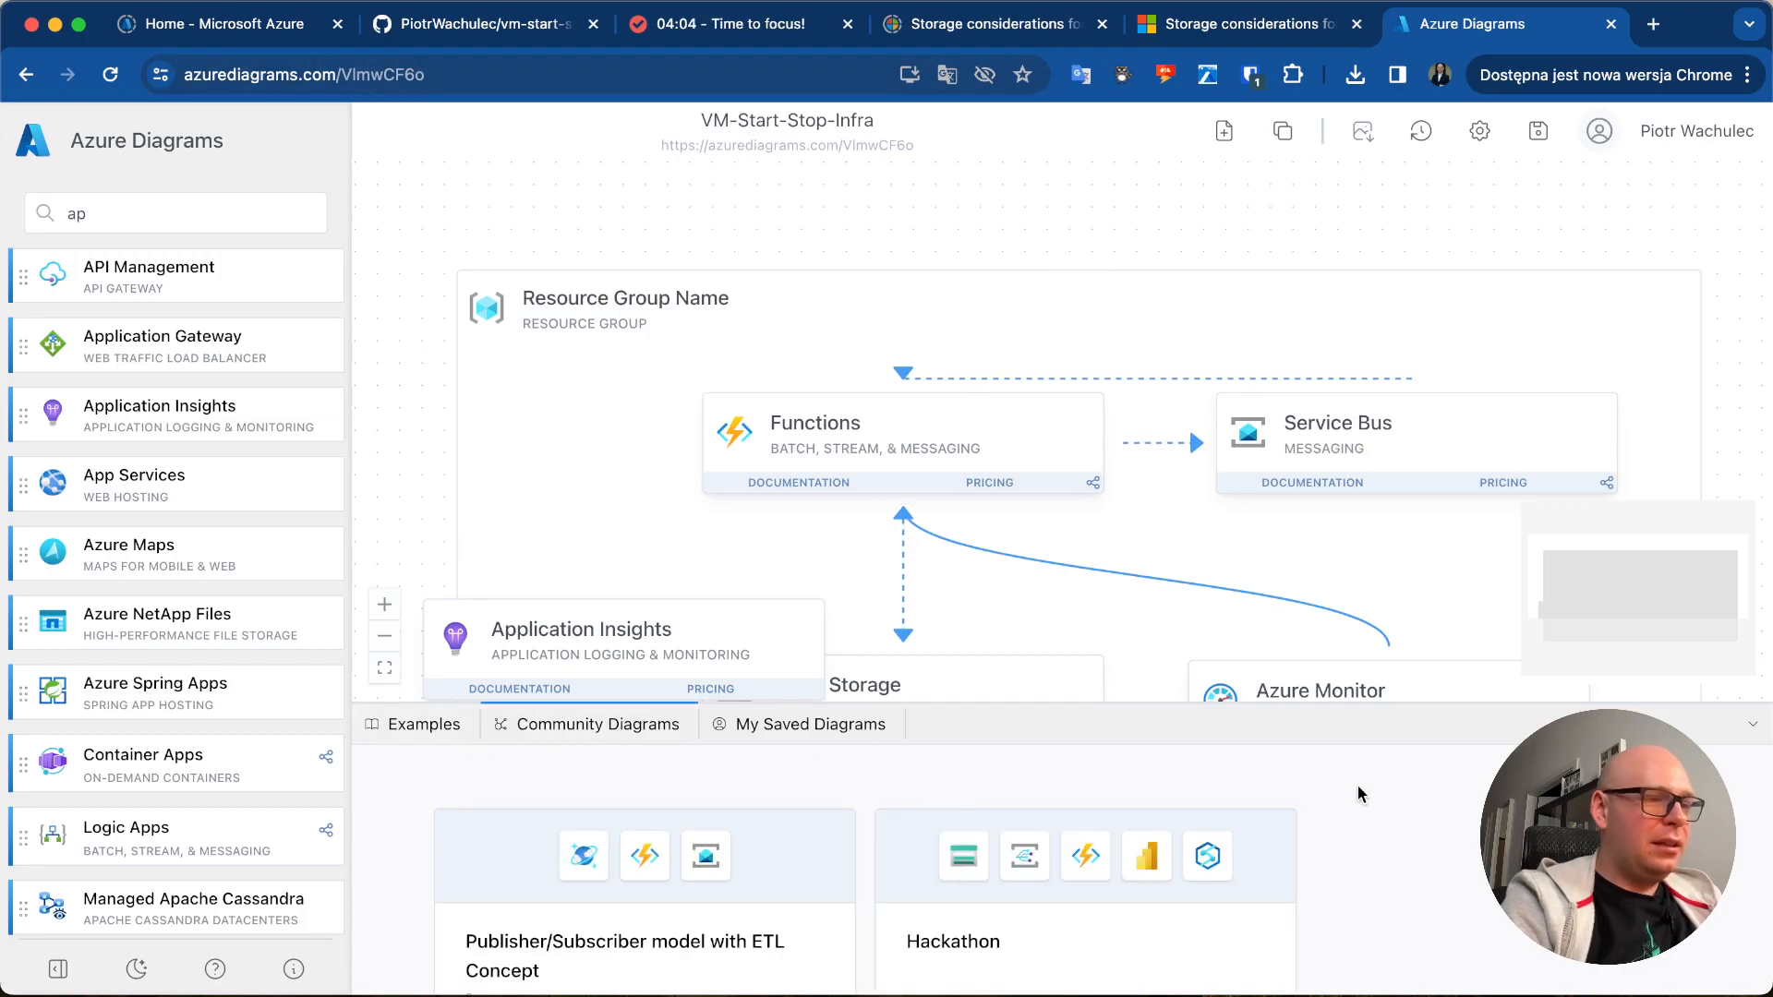
click(1752, 725)
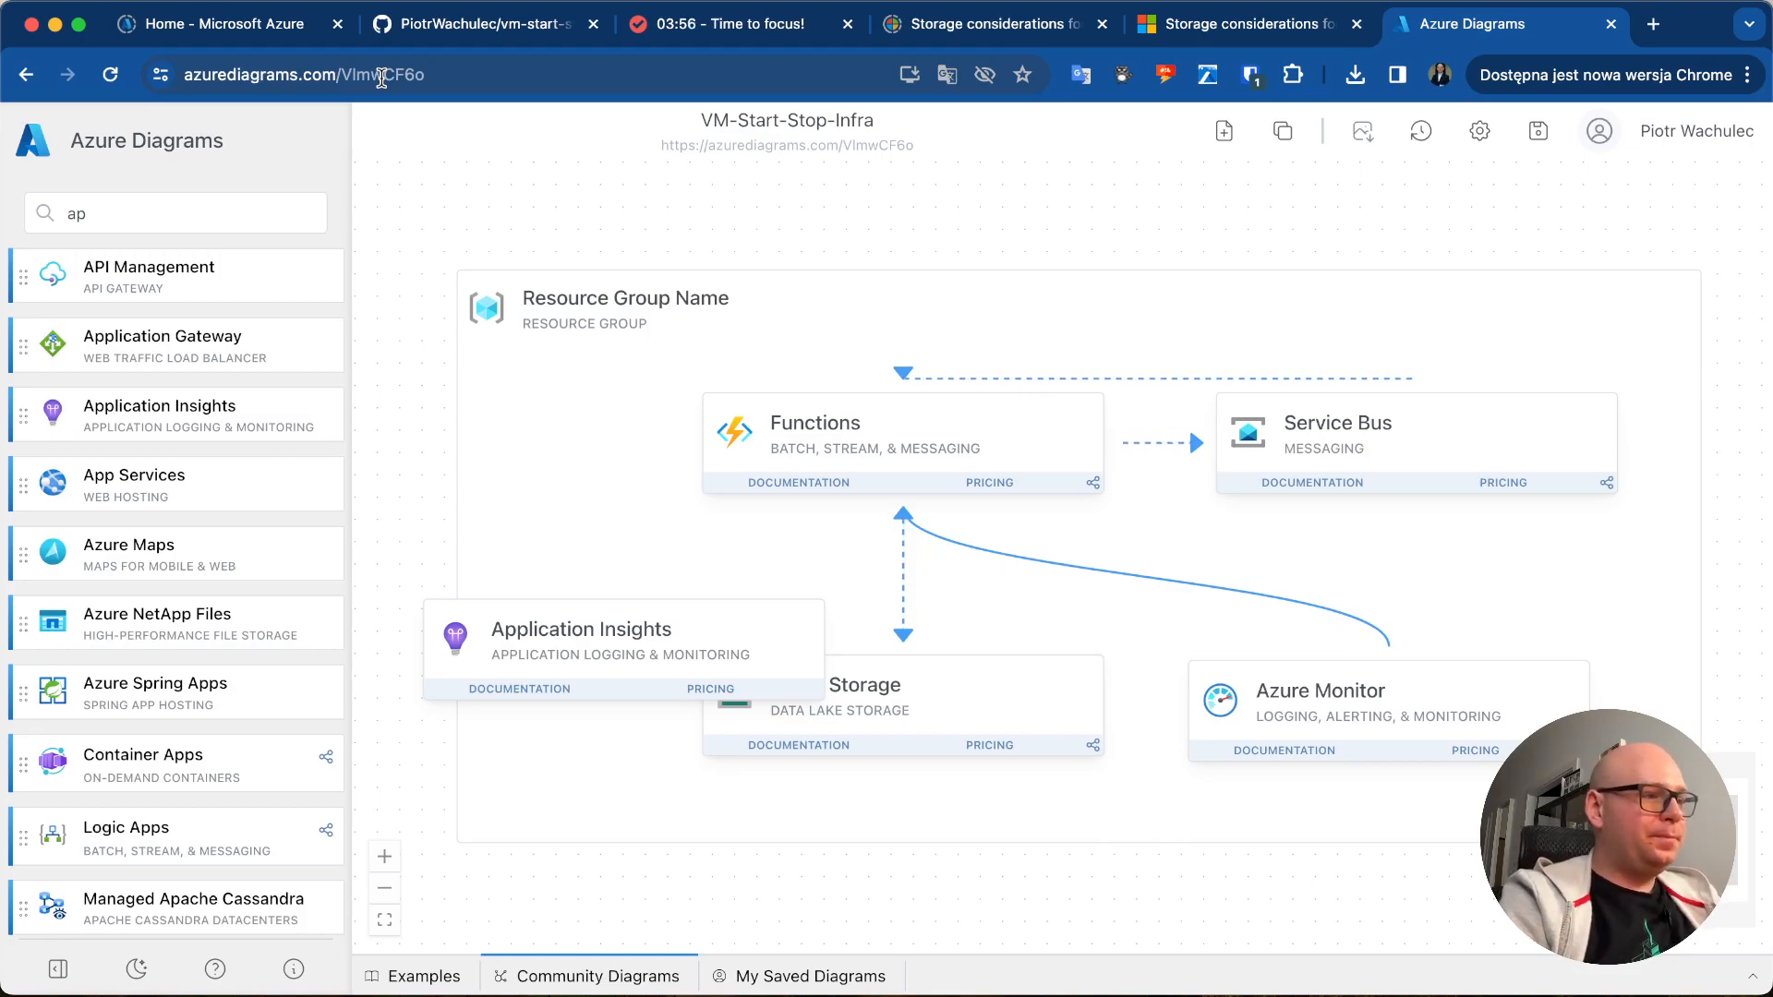
- Move Application Insights above and right of Azure Monitor, and connect Azure Monitor's right side to the bottom of Application Insights
drag(686, 655, 1714, 594)
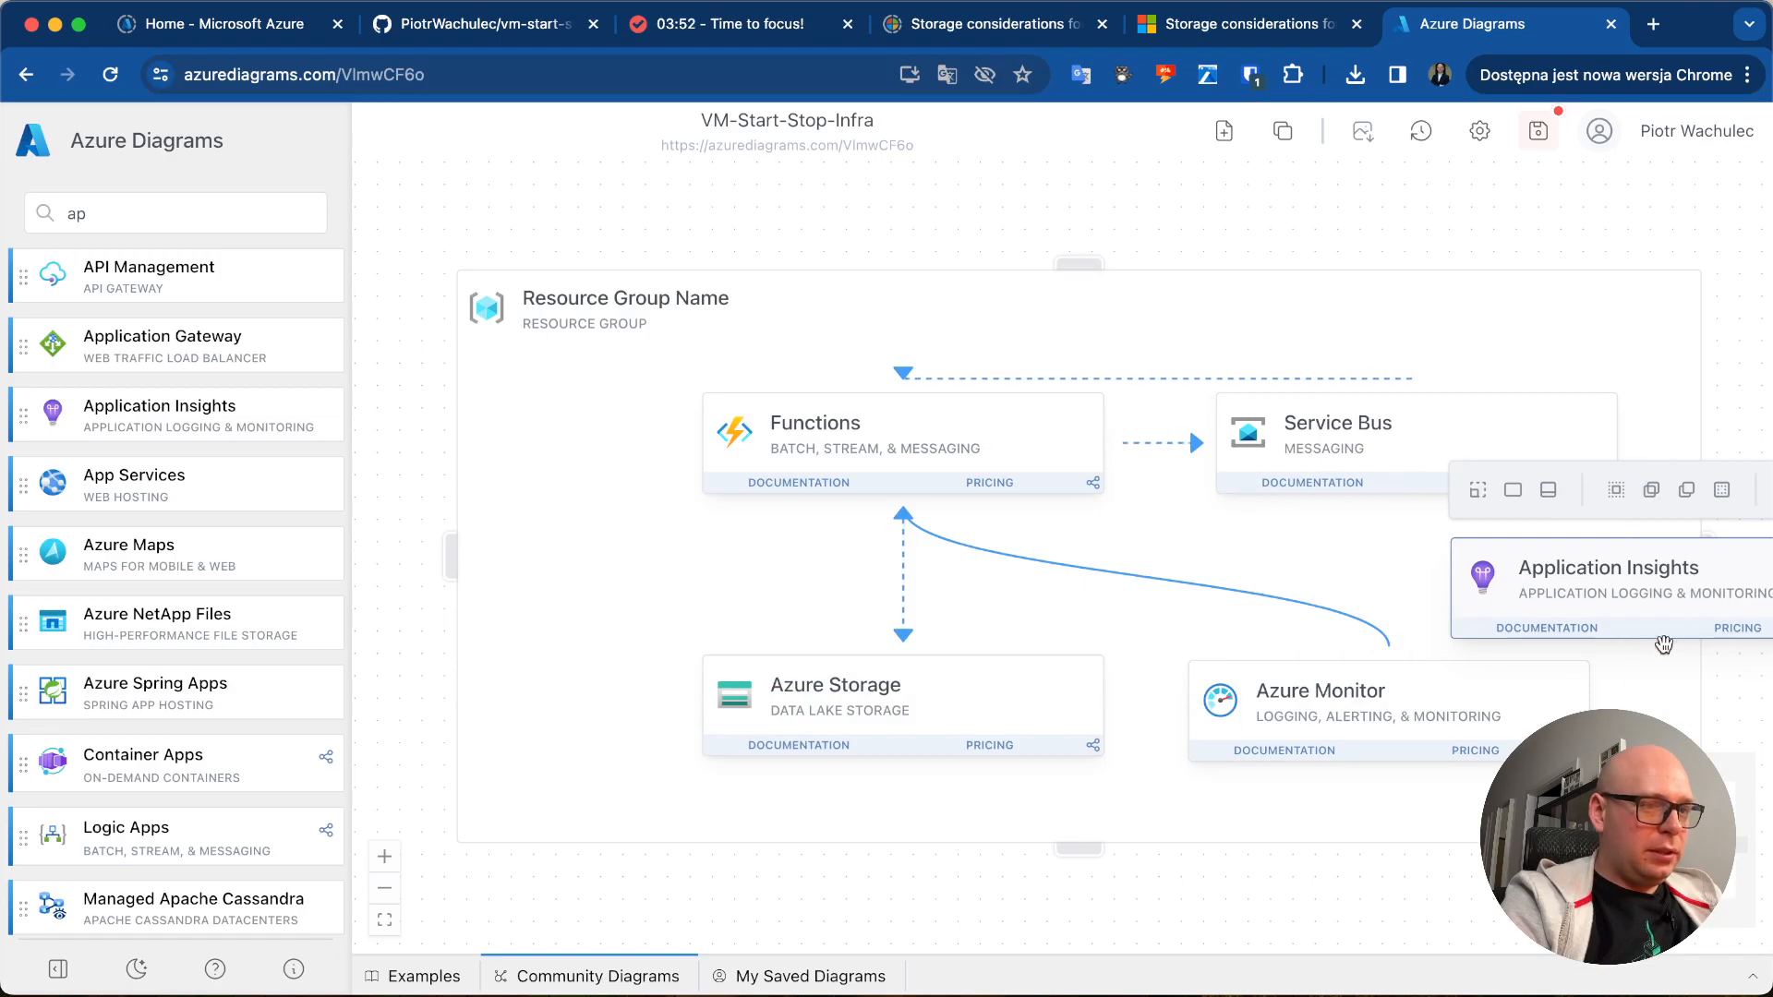
drag(1658, 648, 1597, 709)
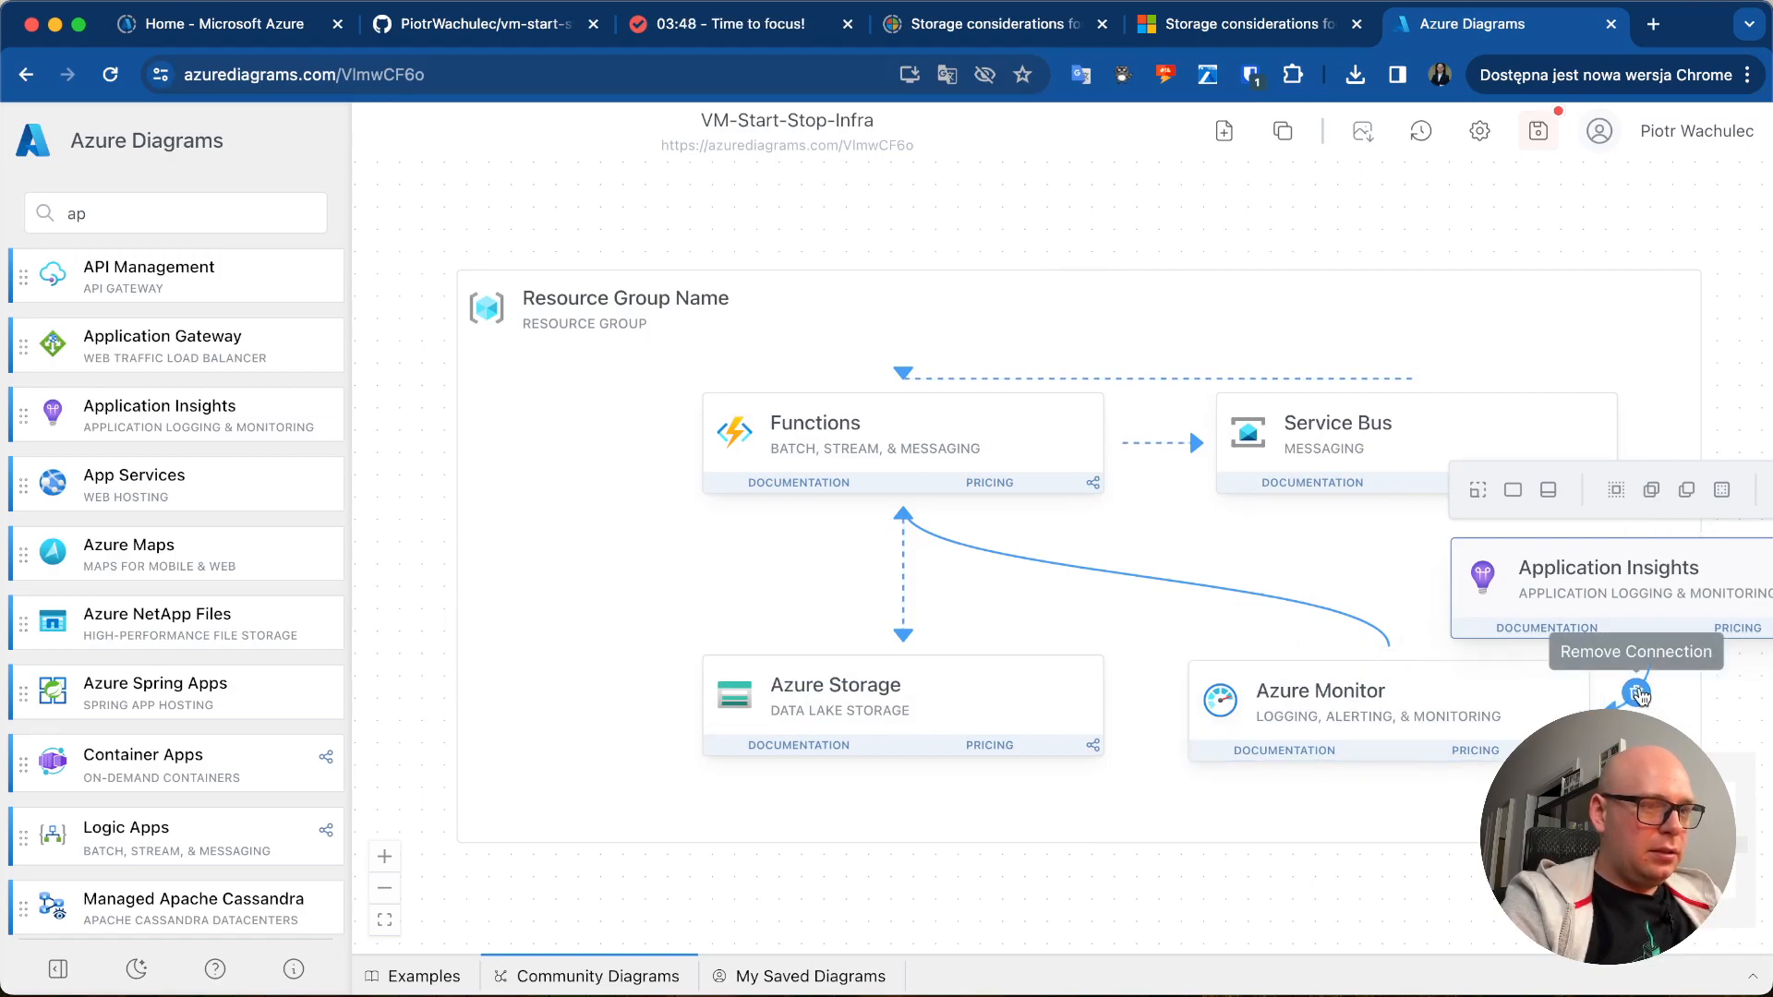
click(1639, 694)
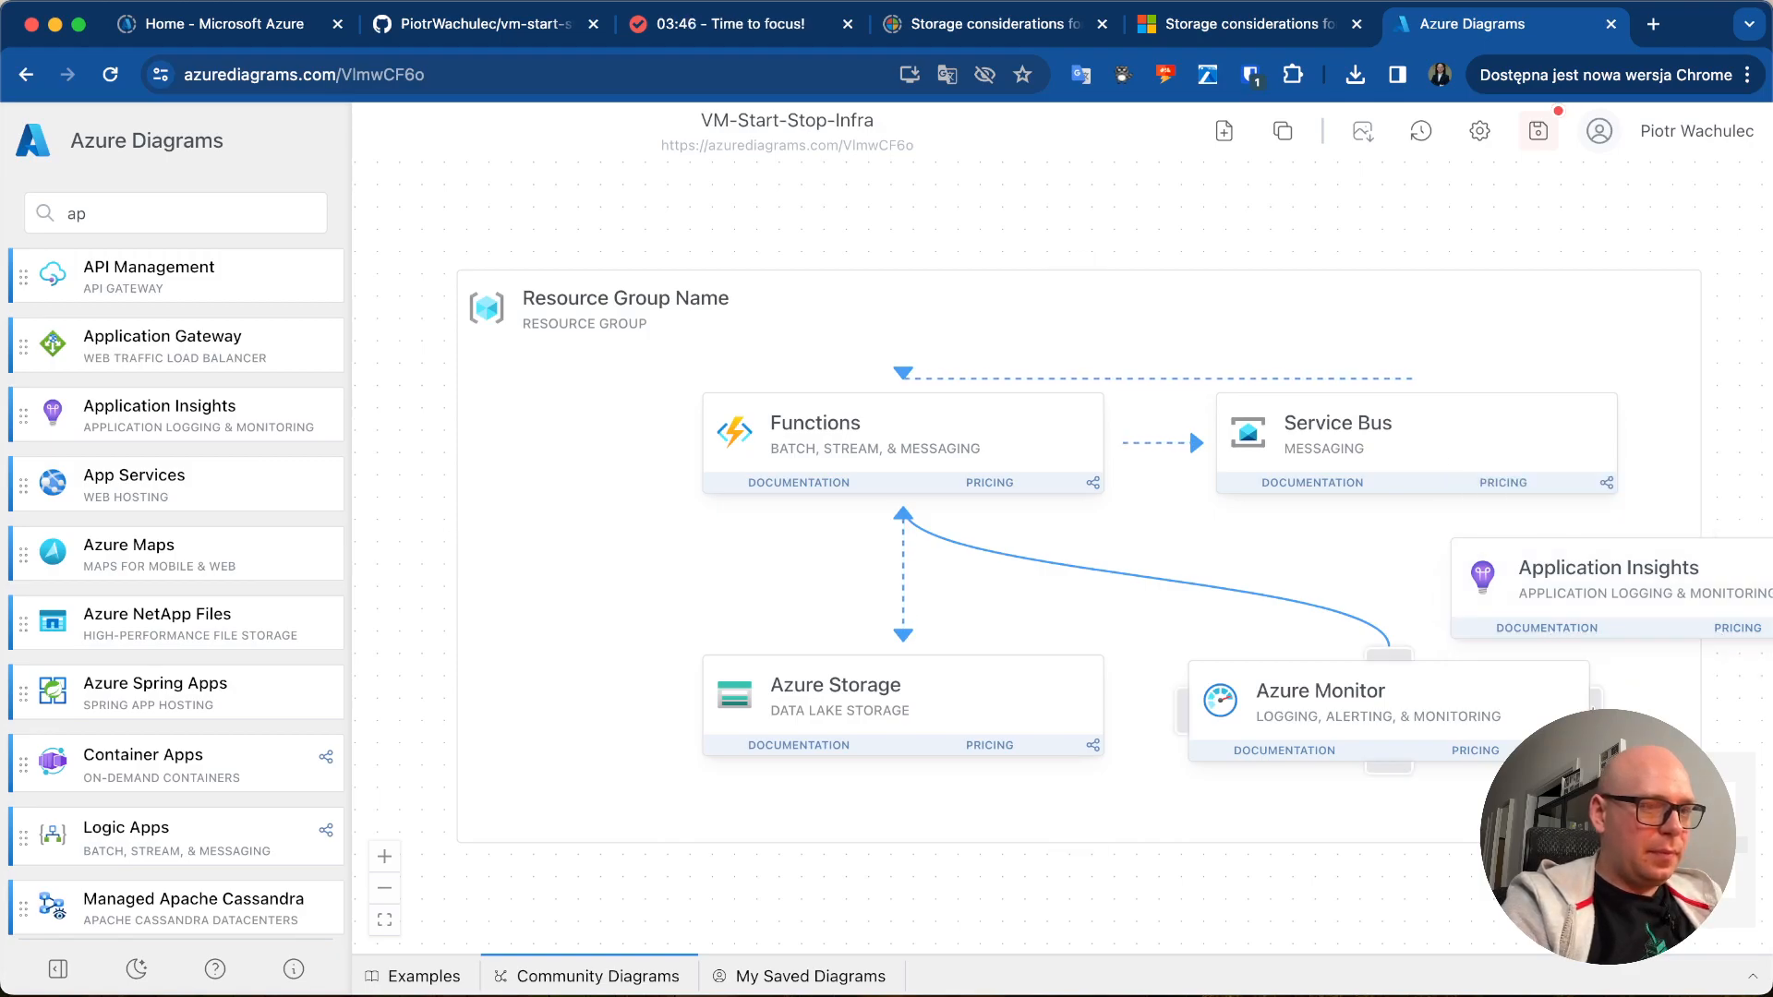
drag(1595, 707, 1658, 648)
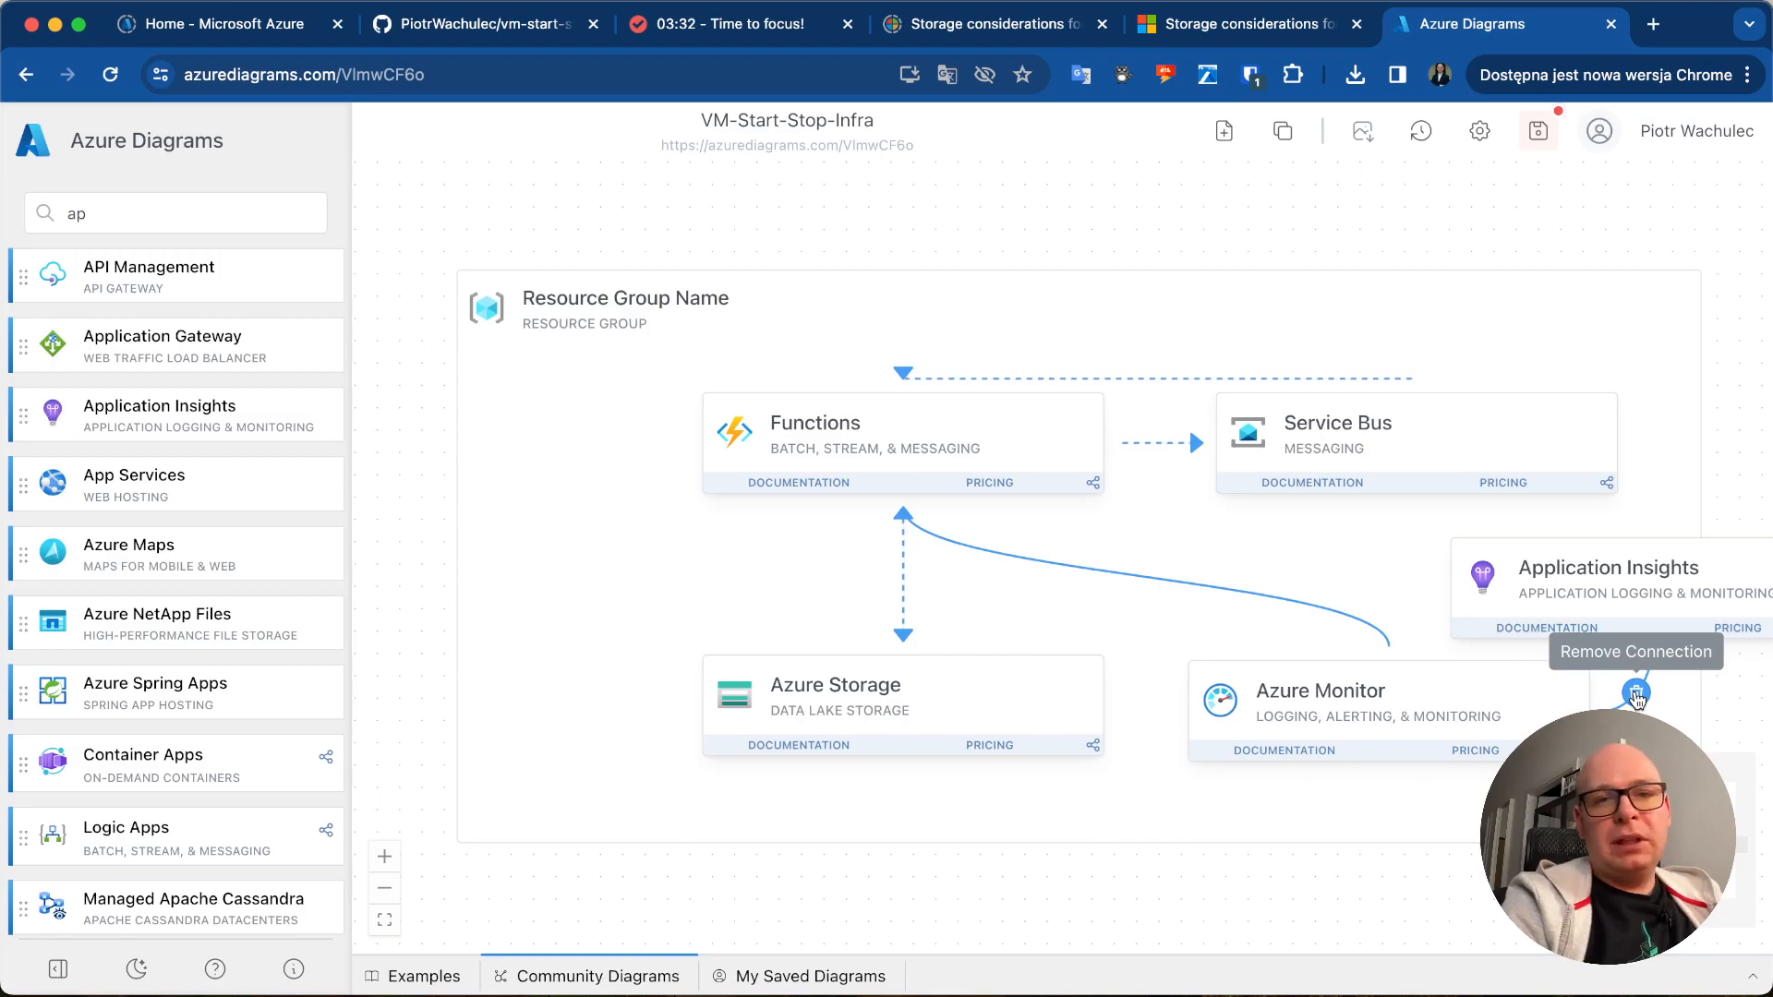
- Remove the connection between Azure Monitor and Application Insights, and shift Azure Monitor slightly to the right
click(1636, 693)
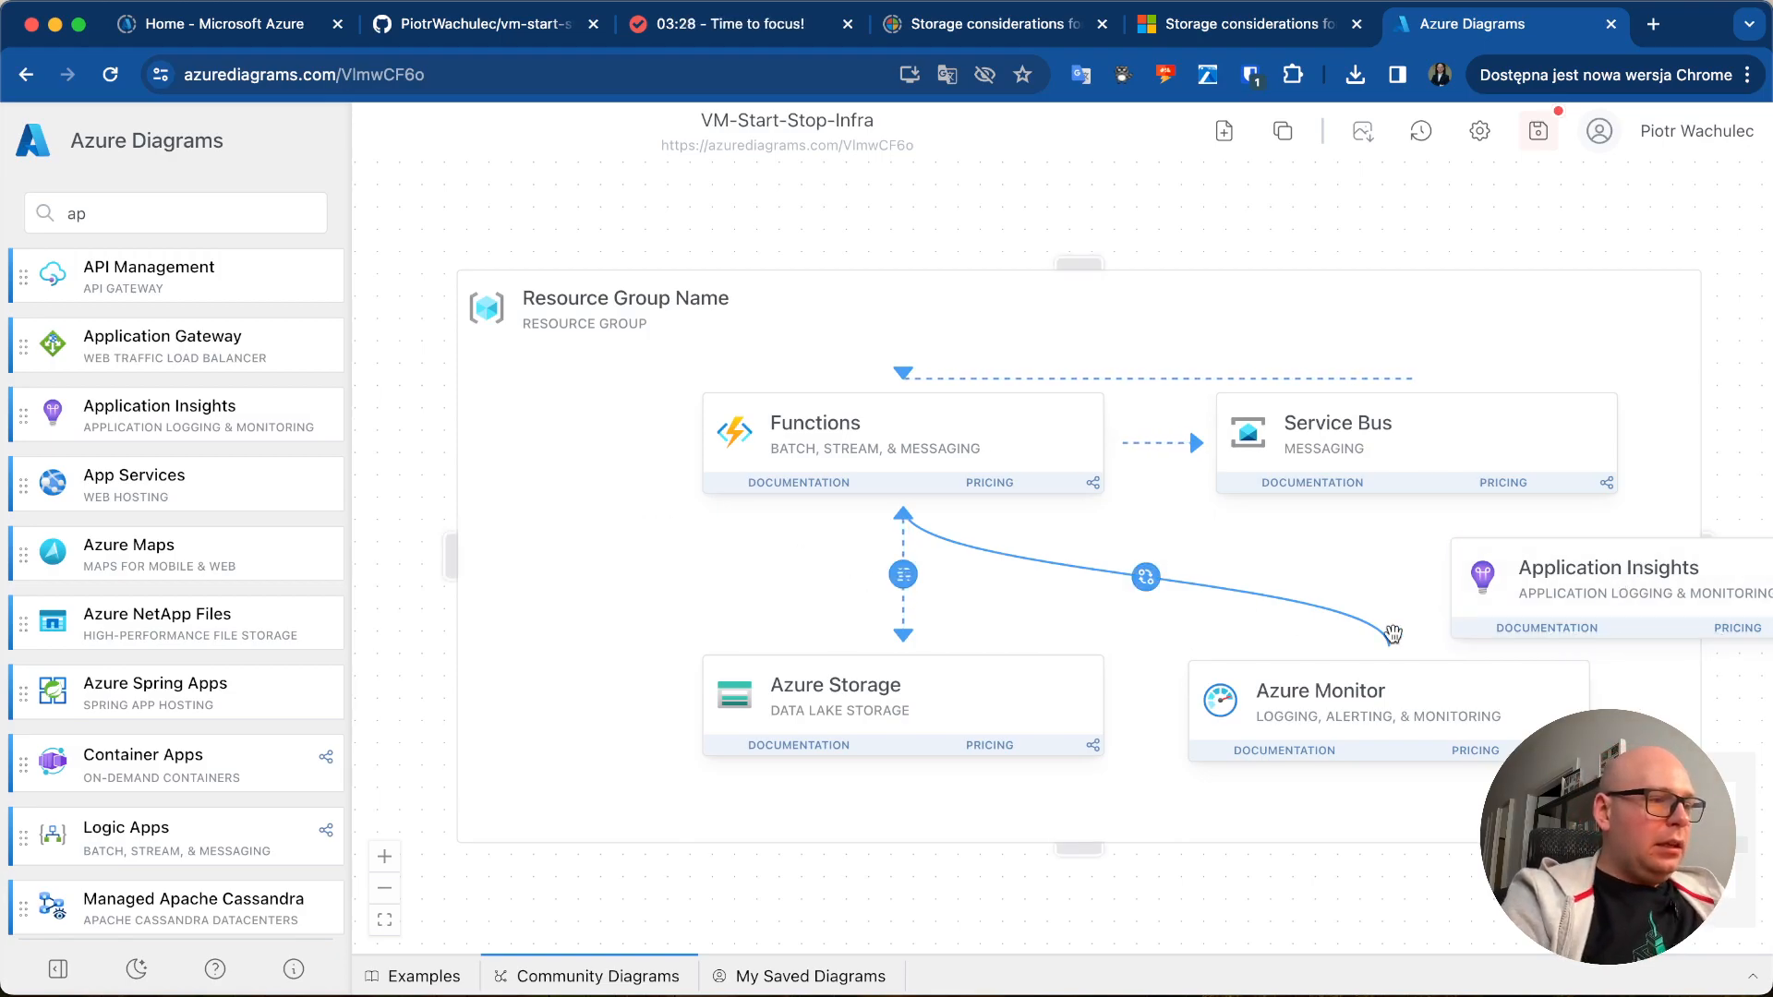
scroll(499, 572, down, 1)
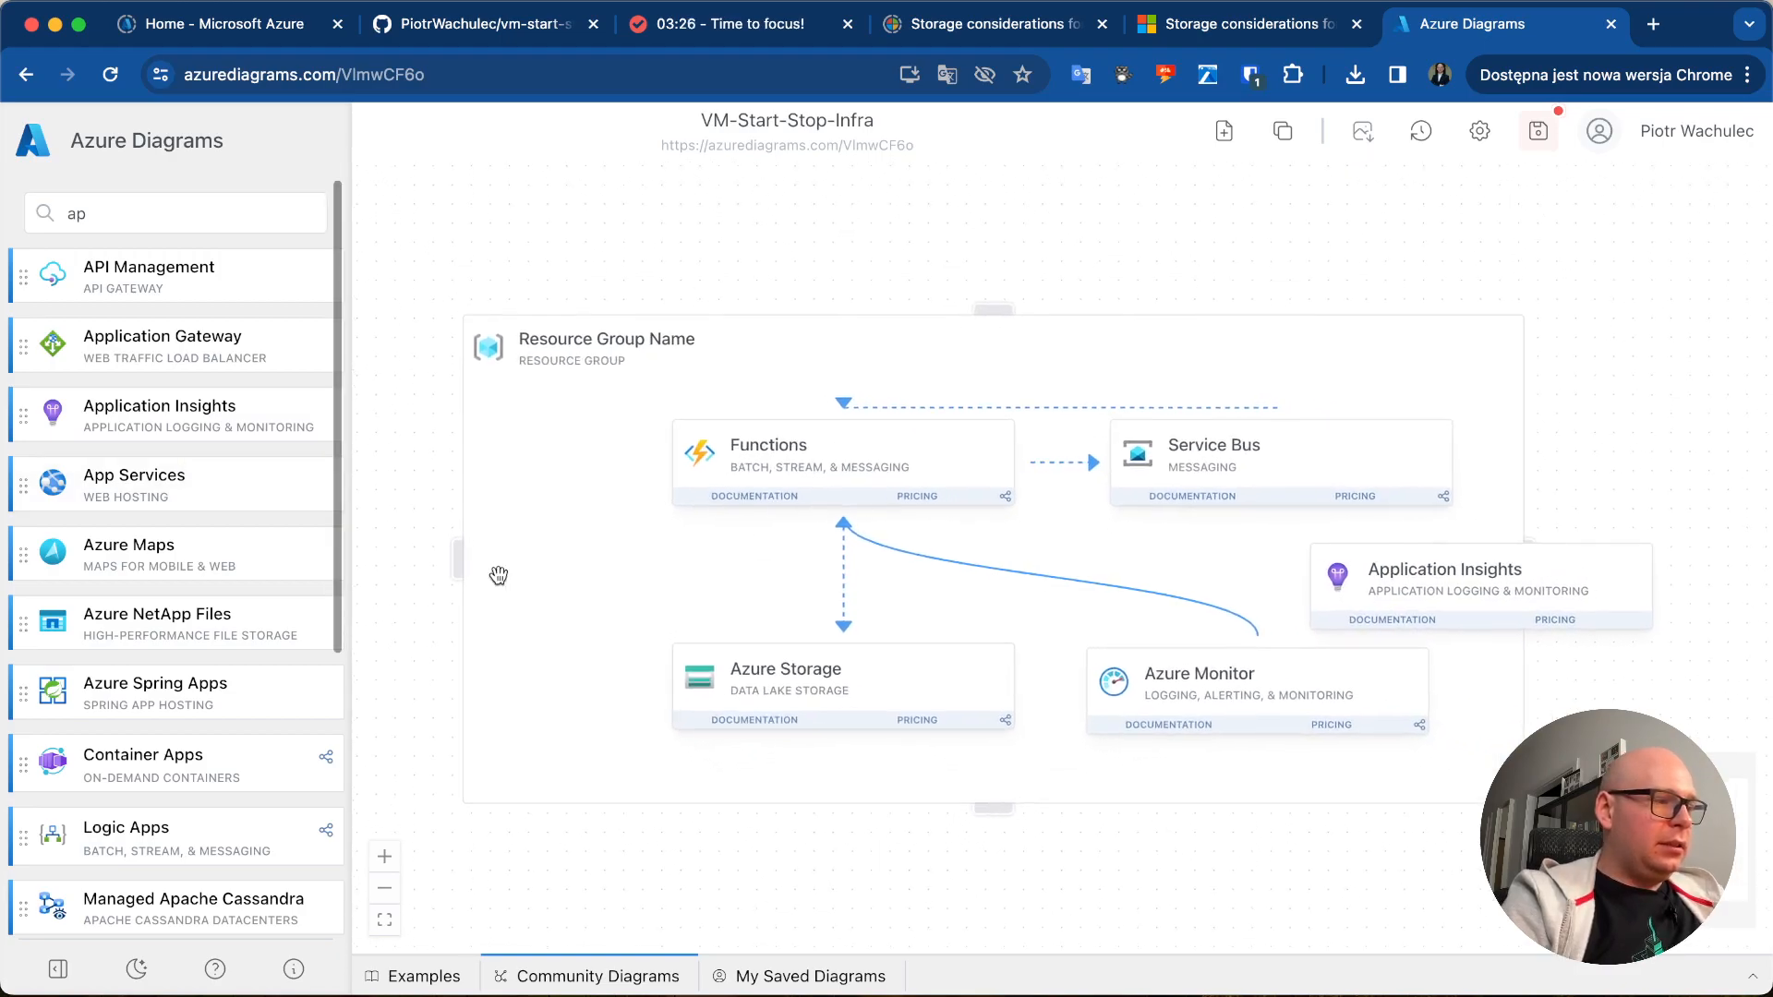
drag(1318, 718, 1383, 709)
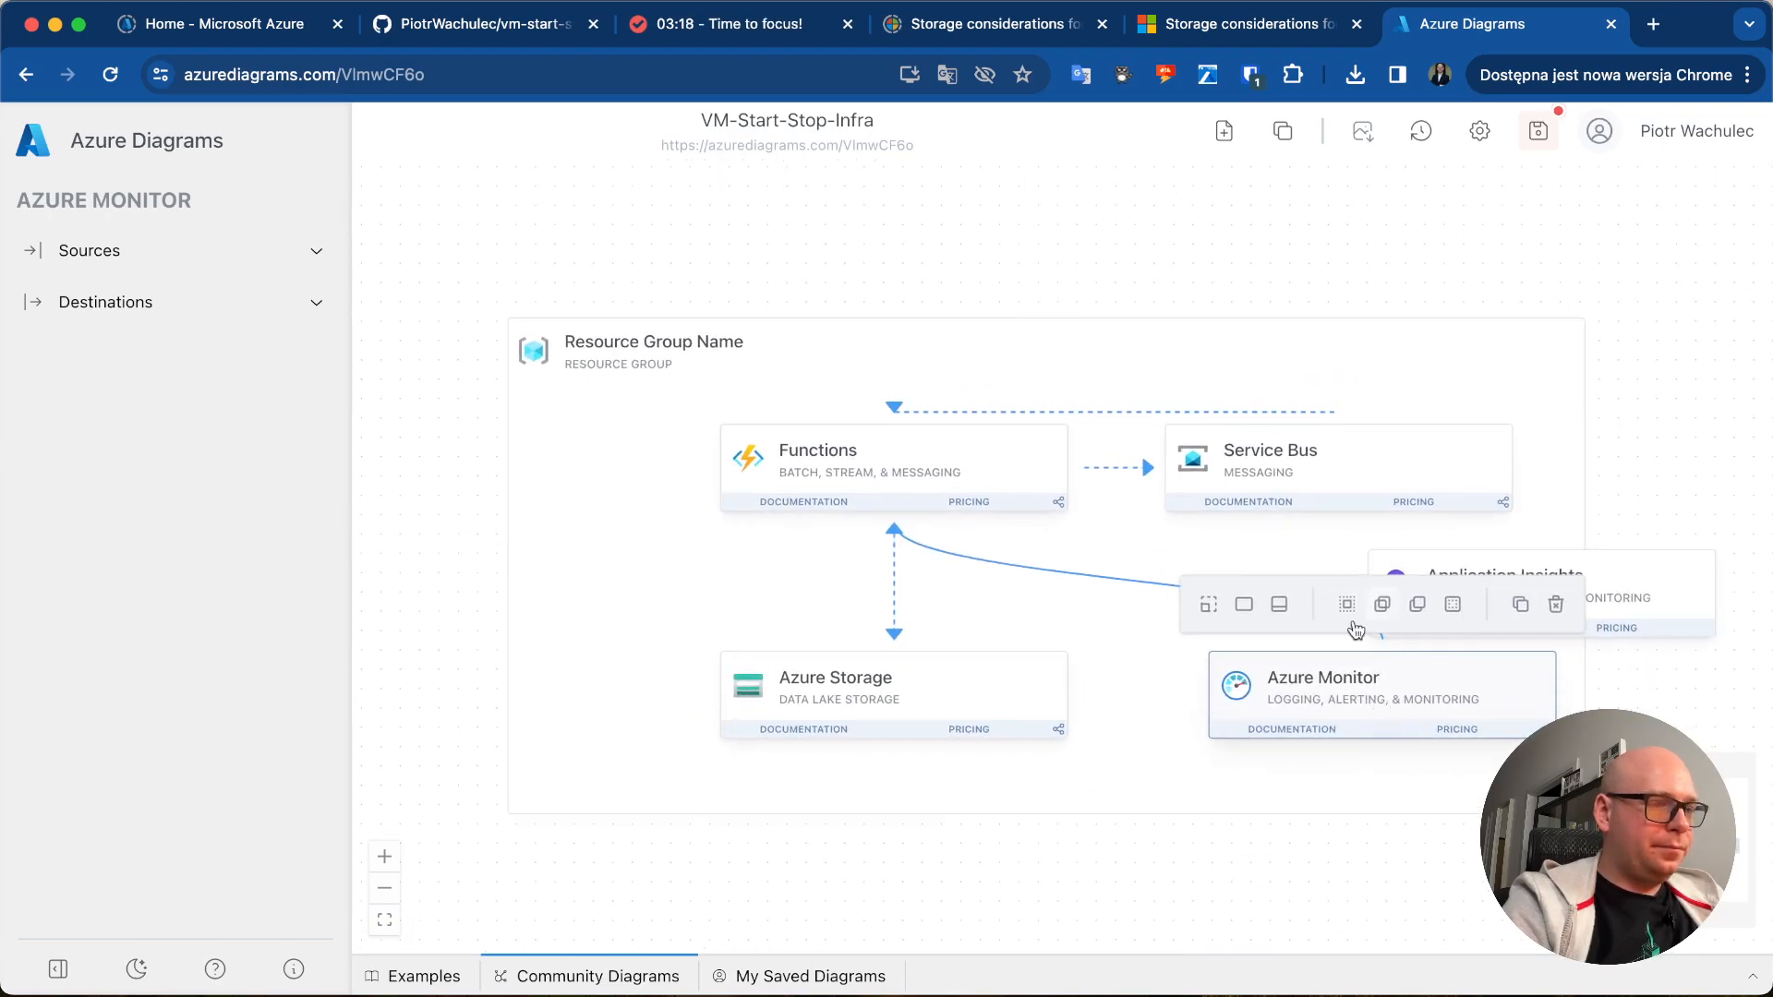
click(669, 640)
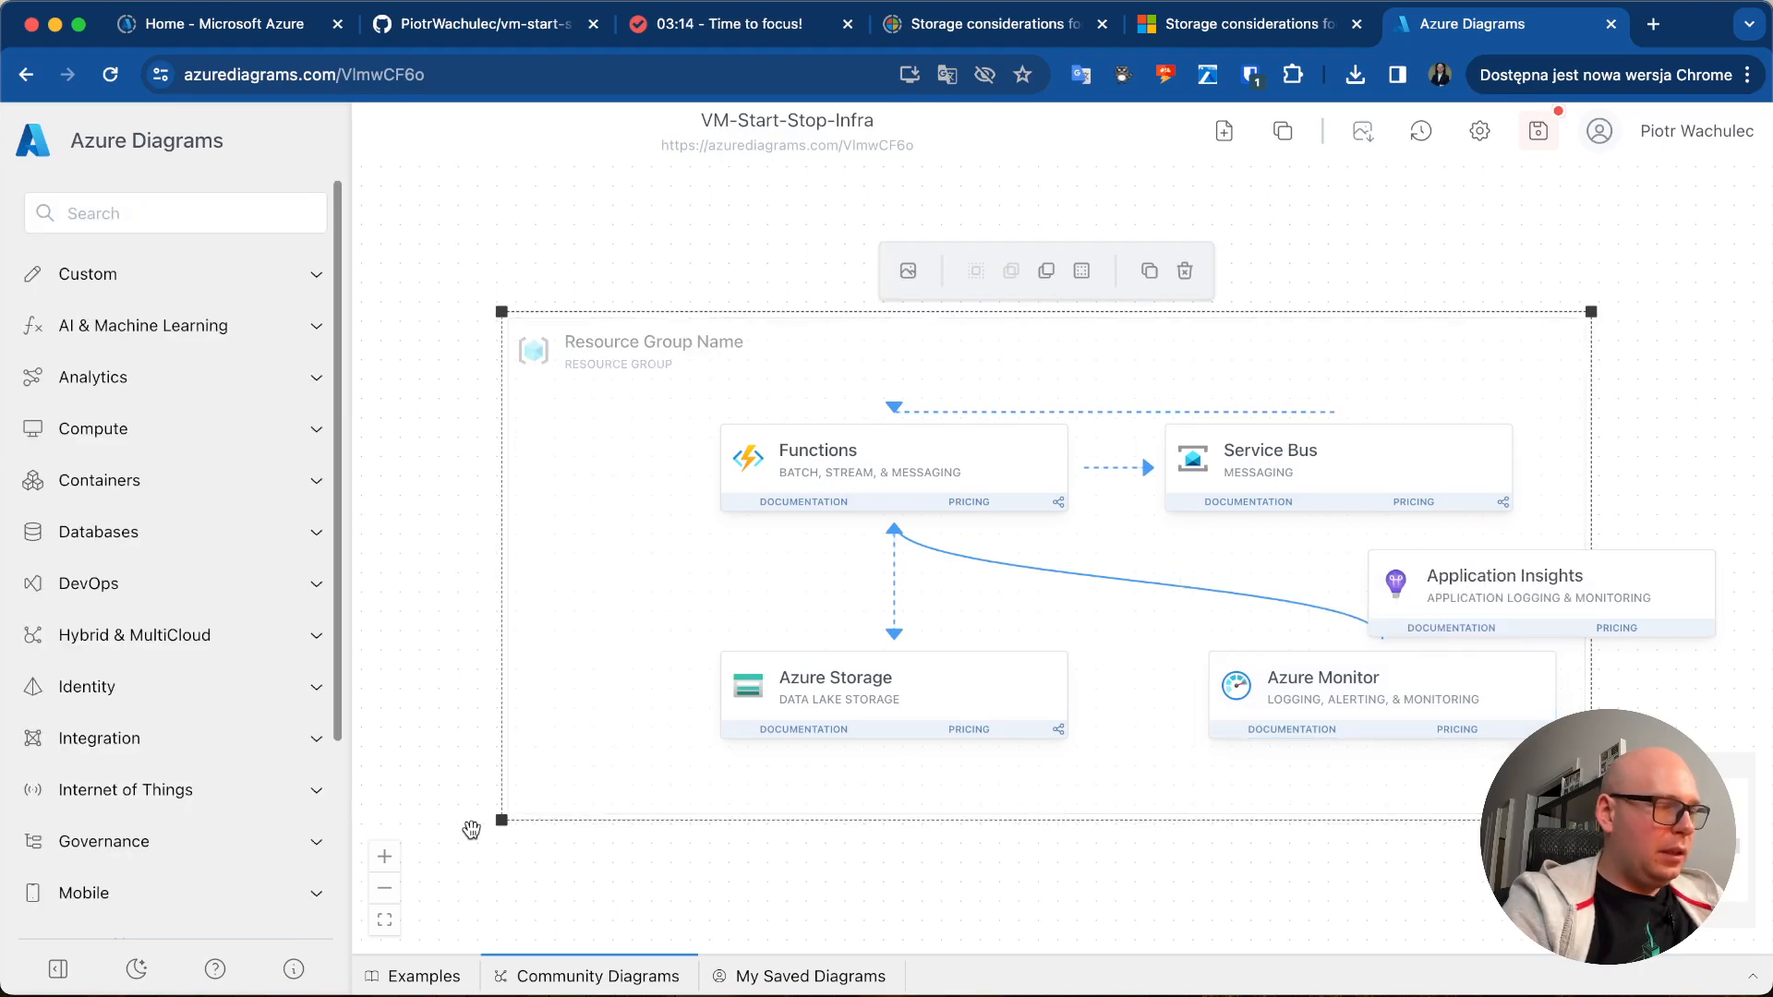
- Extend the resource group frame downward, and move Application Insights inside it below Azure Monitor
drag(503, 821, 495, 933)
drag(1438, 618, 1277, 892)
drag(1285, 839, 1299, 837)
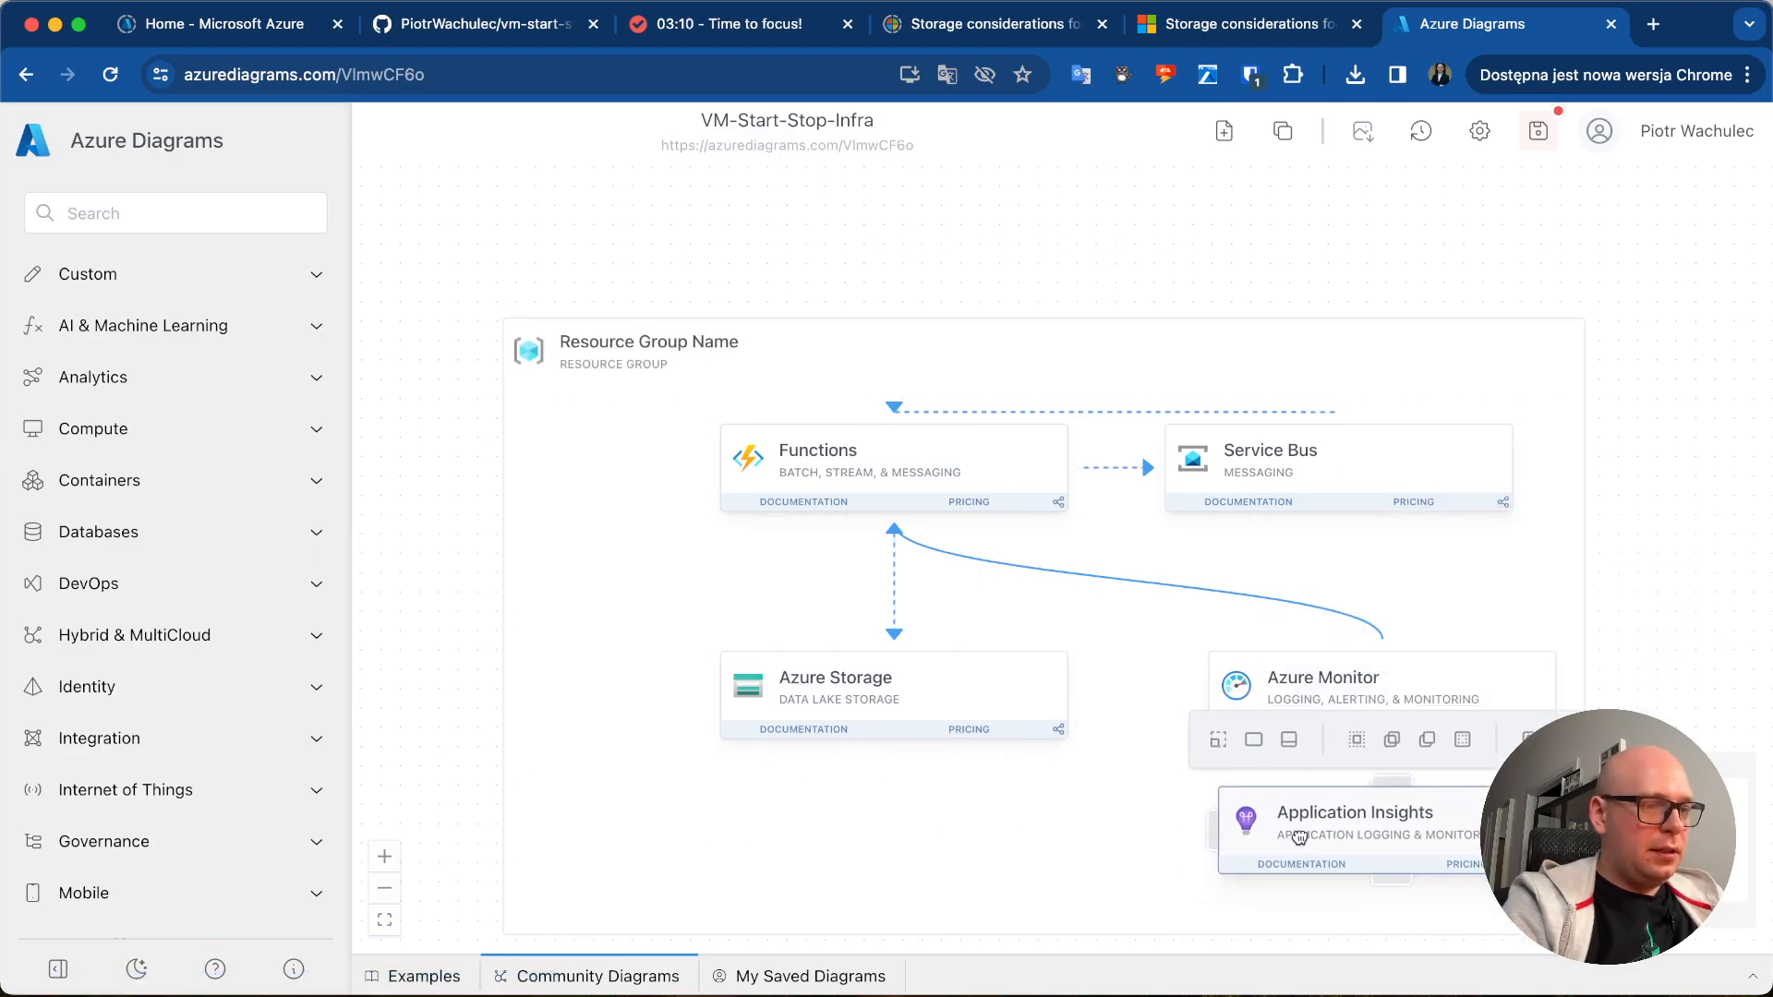
click(1136, 813)
- Connect the top of Application Insights to the bottom of Functions, and save the diagram
drag(1400, 780, 898, 517)
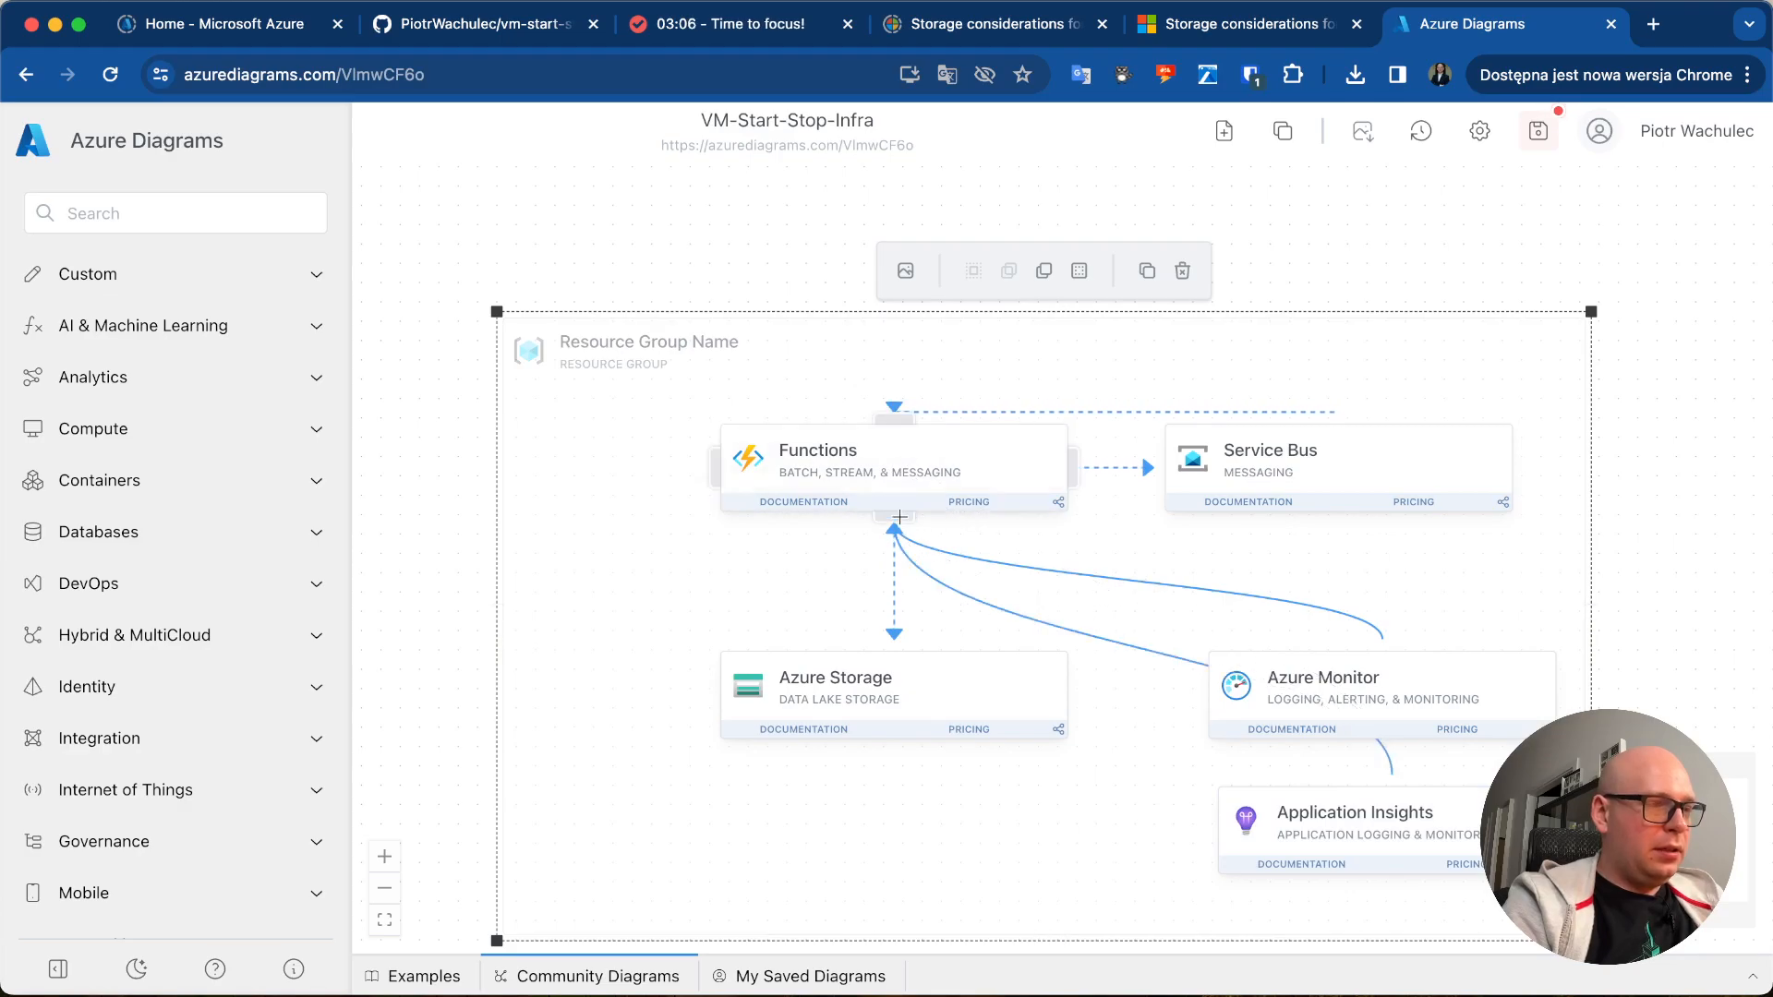
click(1136, 648)
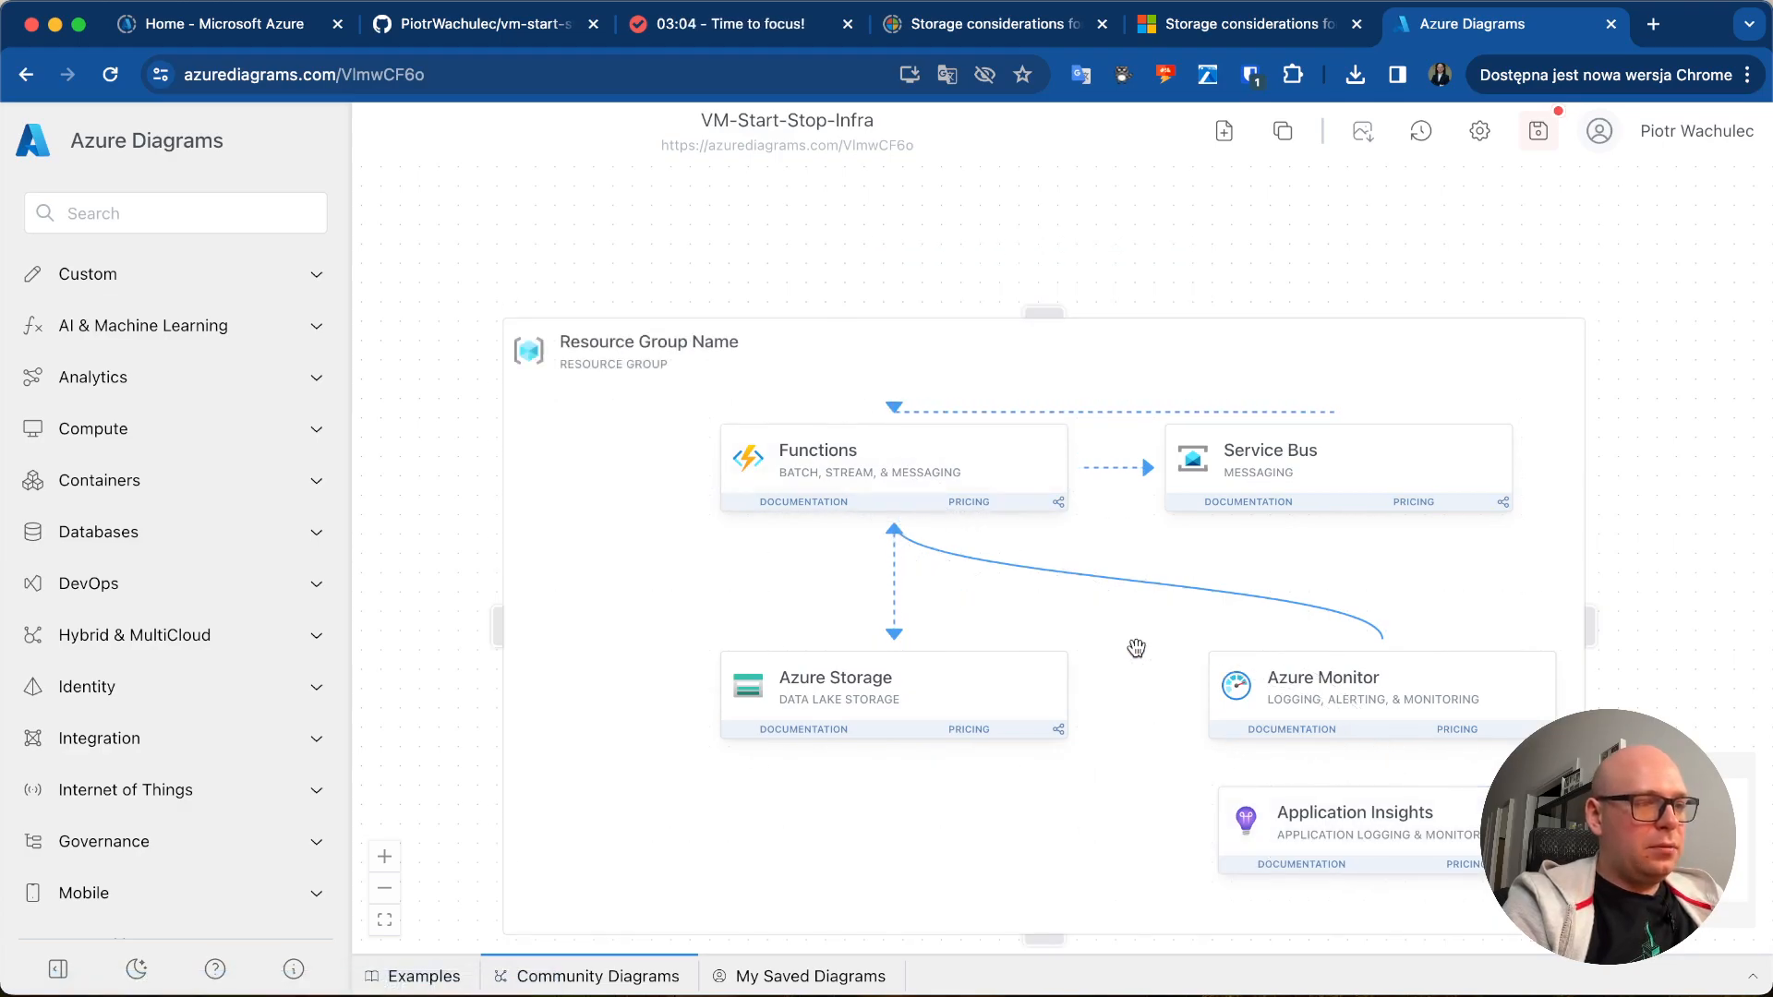
drag(1391, 783, 892, 517)
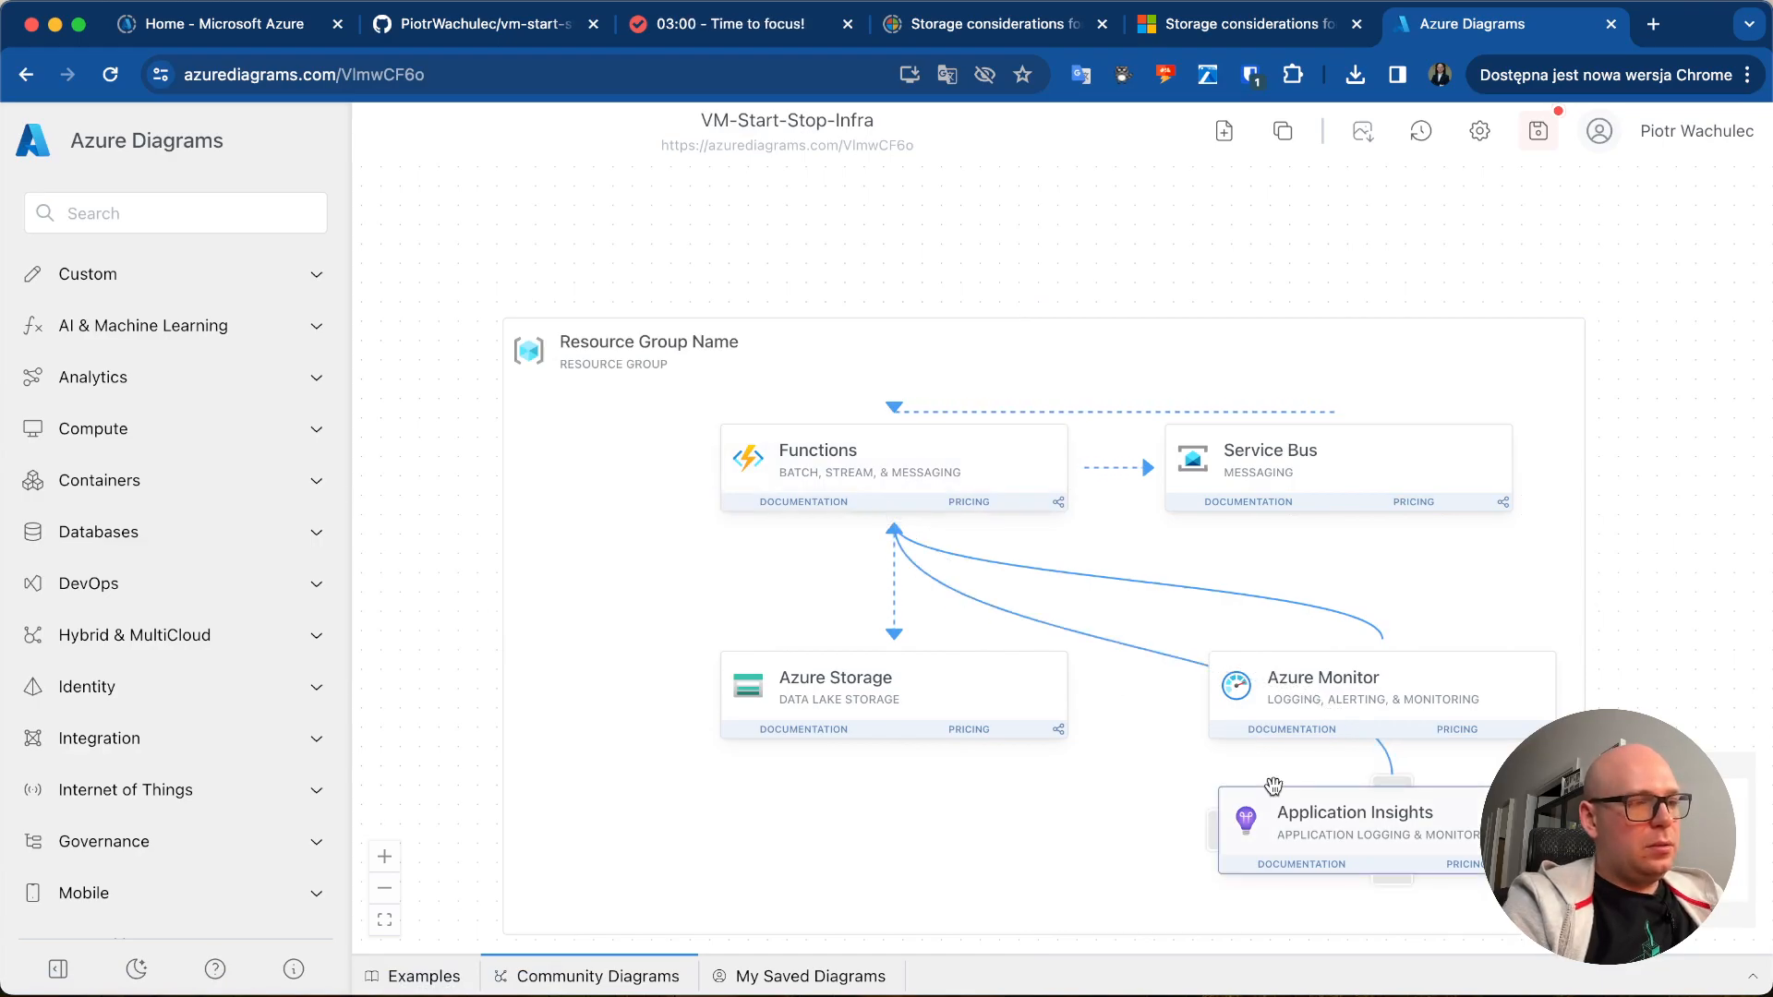
click(1543, 146)
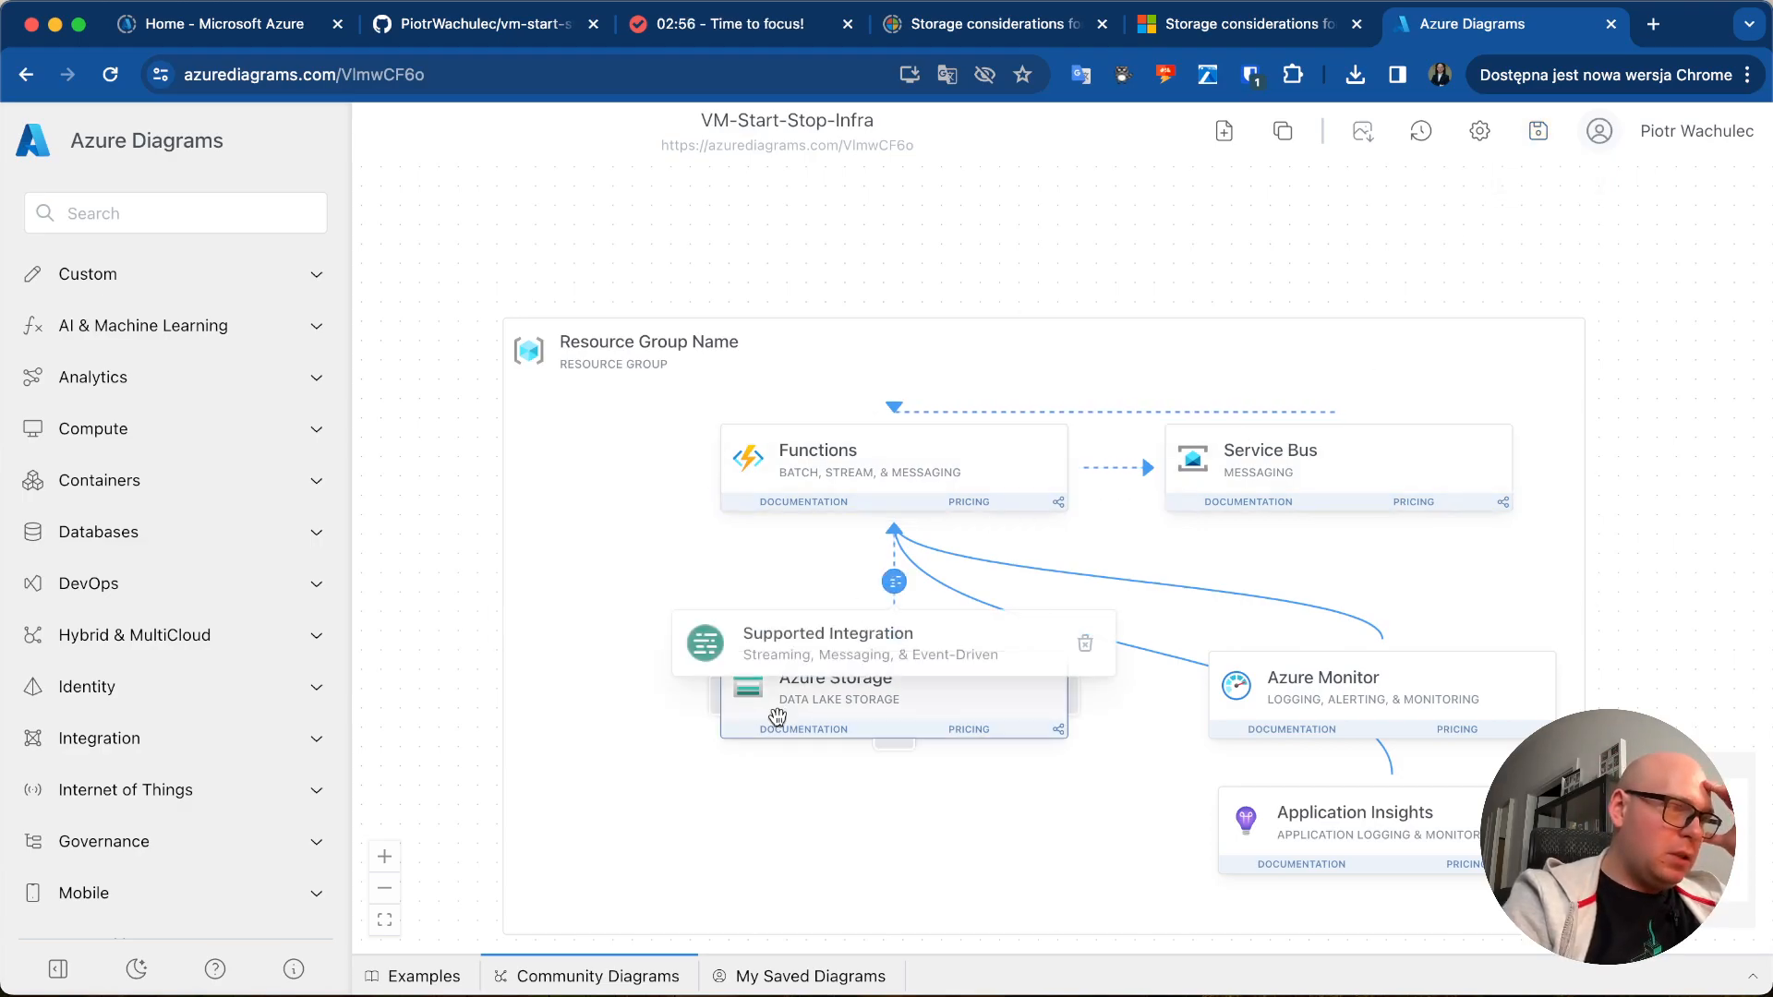
- Spread out the cards: Azure Storage down and left, Functions above it, Service Bus slightly lower, and Application Insights slightly left
drag(882, 697, 759, 775)
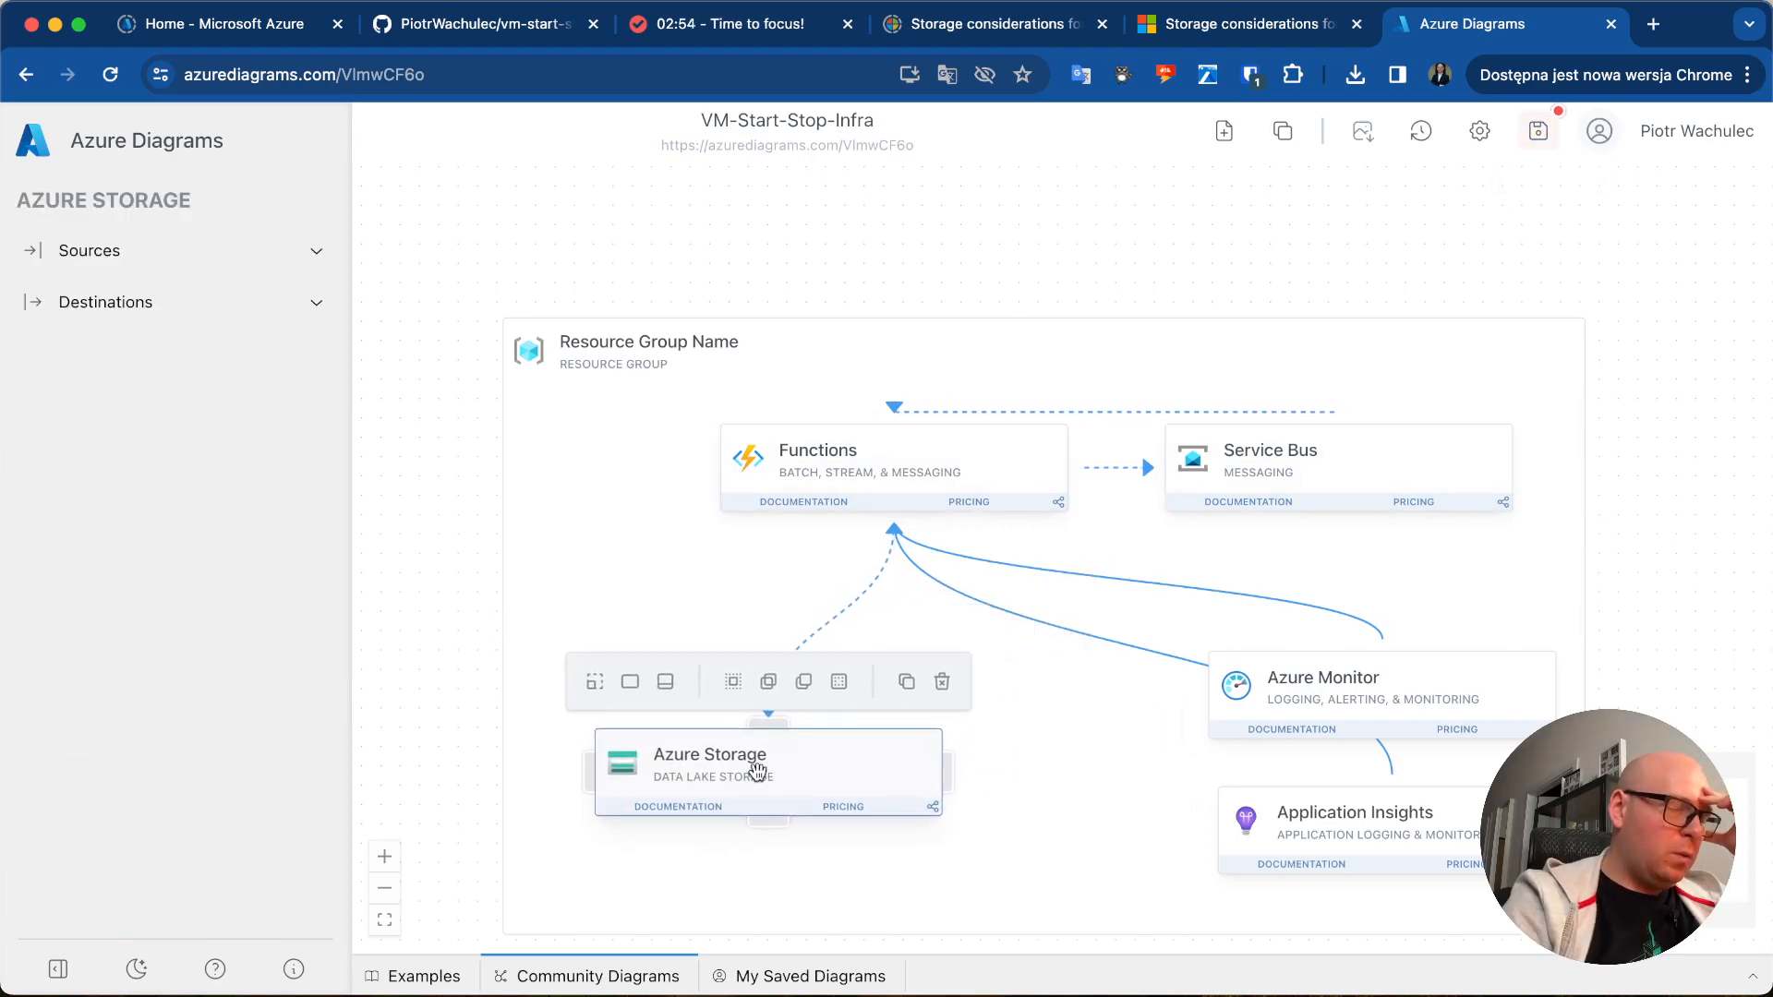
drag(943, 456, 818, 471)
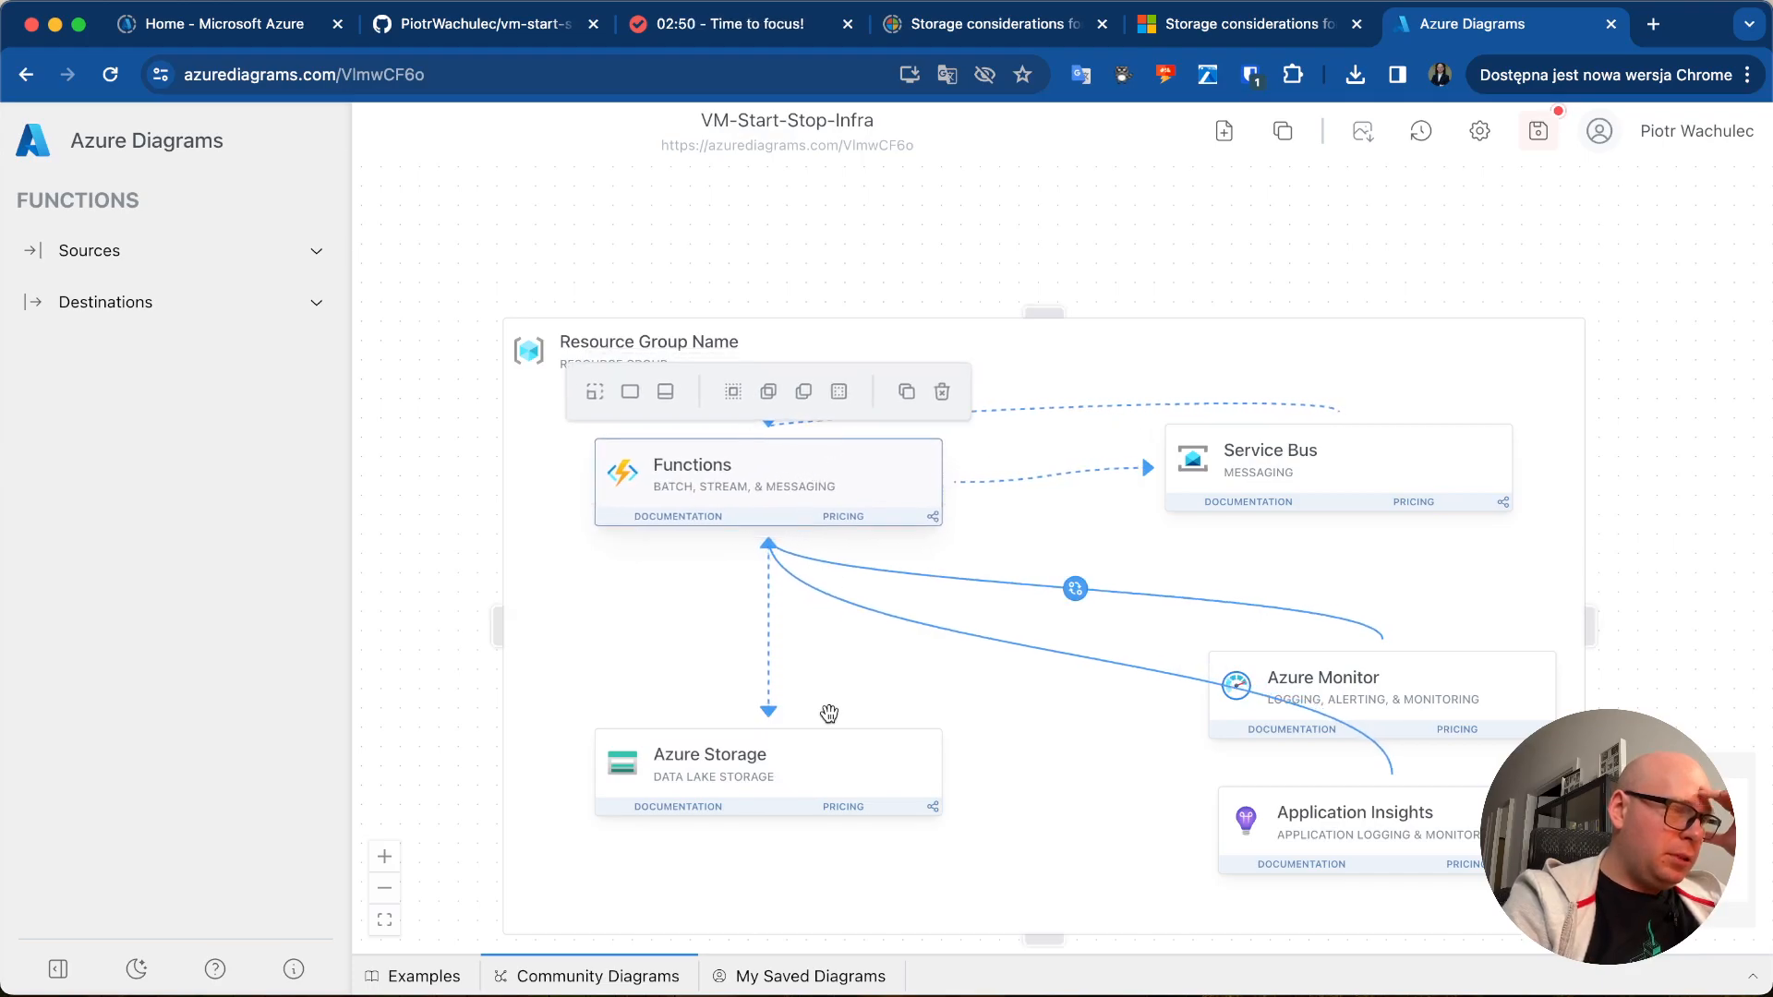
drag(1376, 460, 1381, 511)
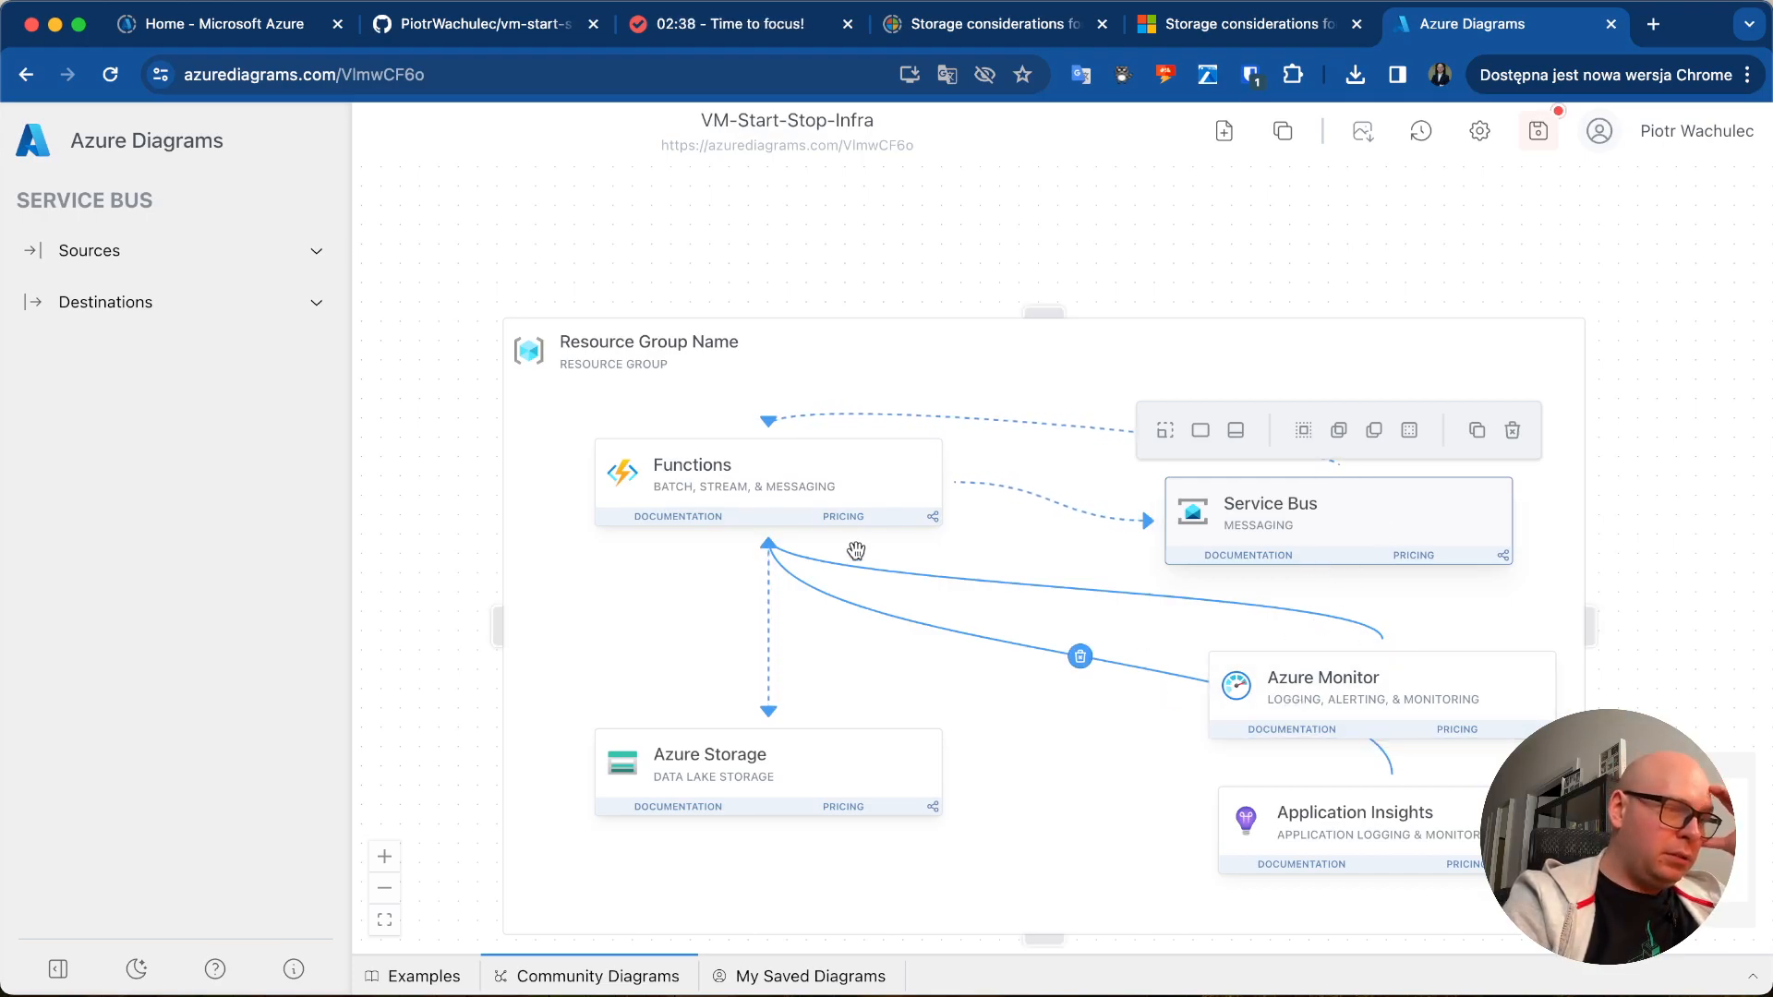
drag(1352, 836, 1333, 838)
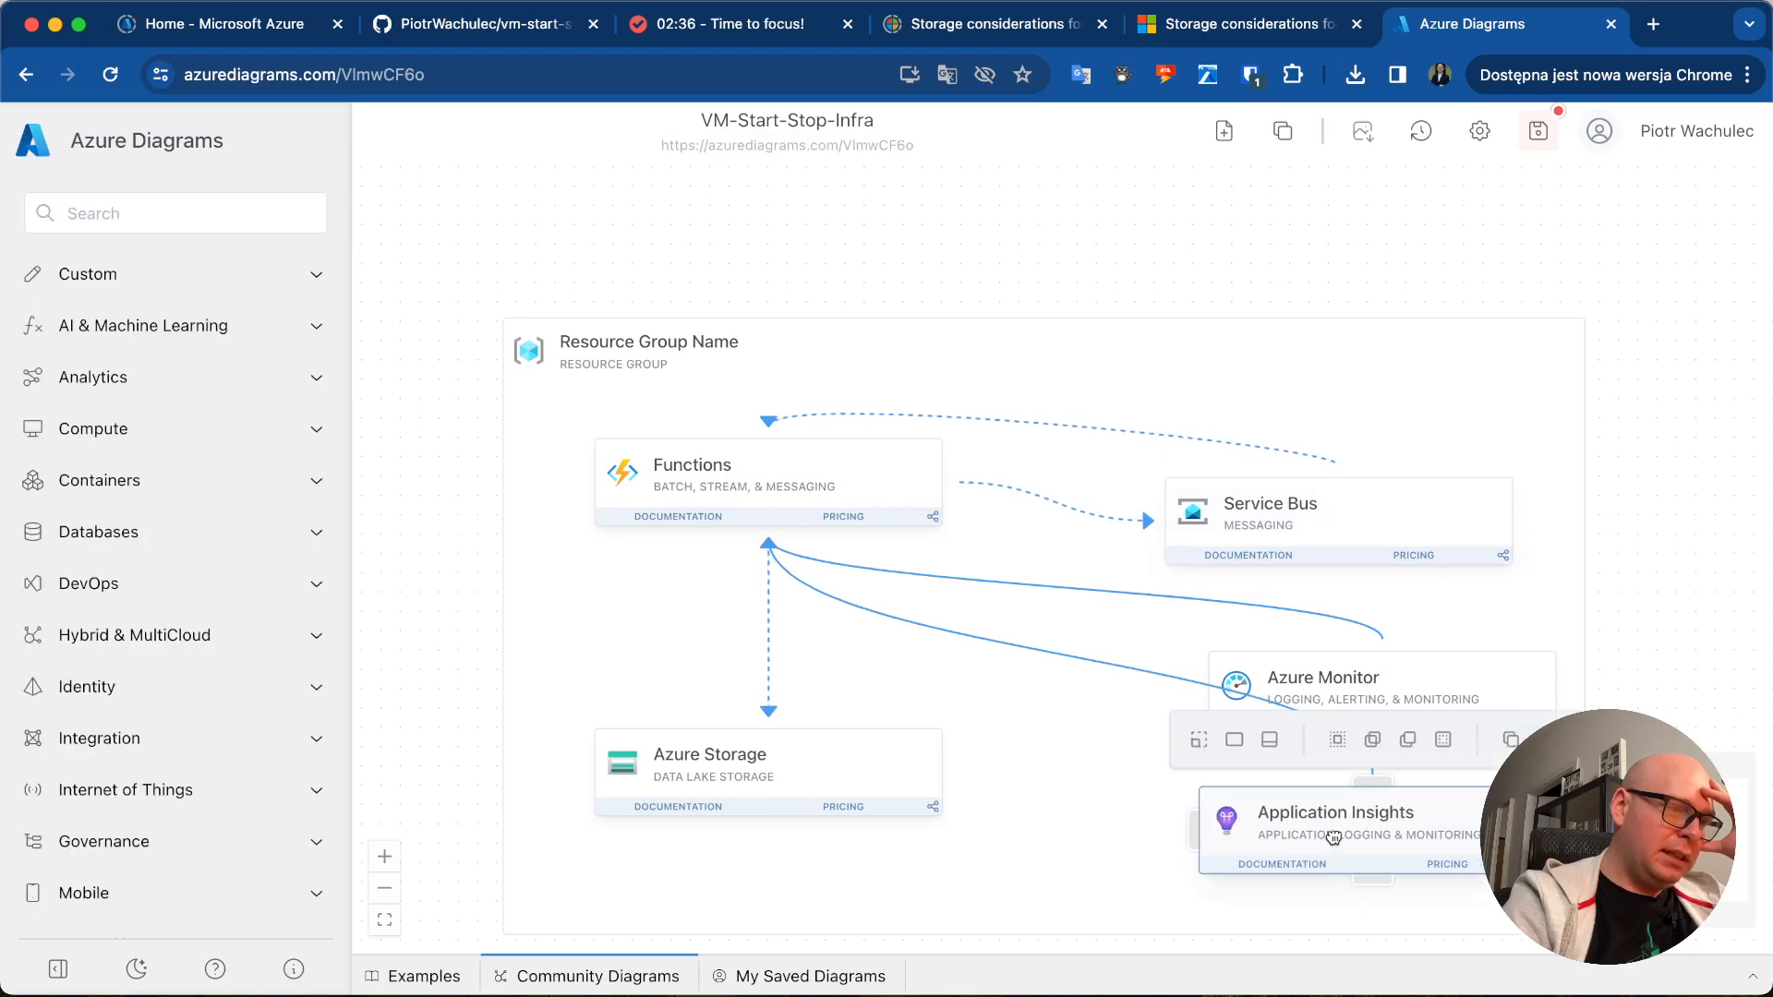
click(1477, 634)
click(1462, 671)
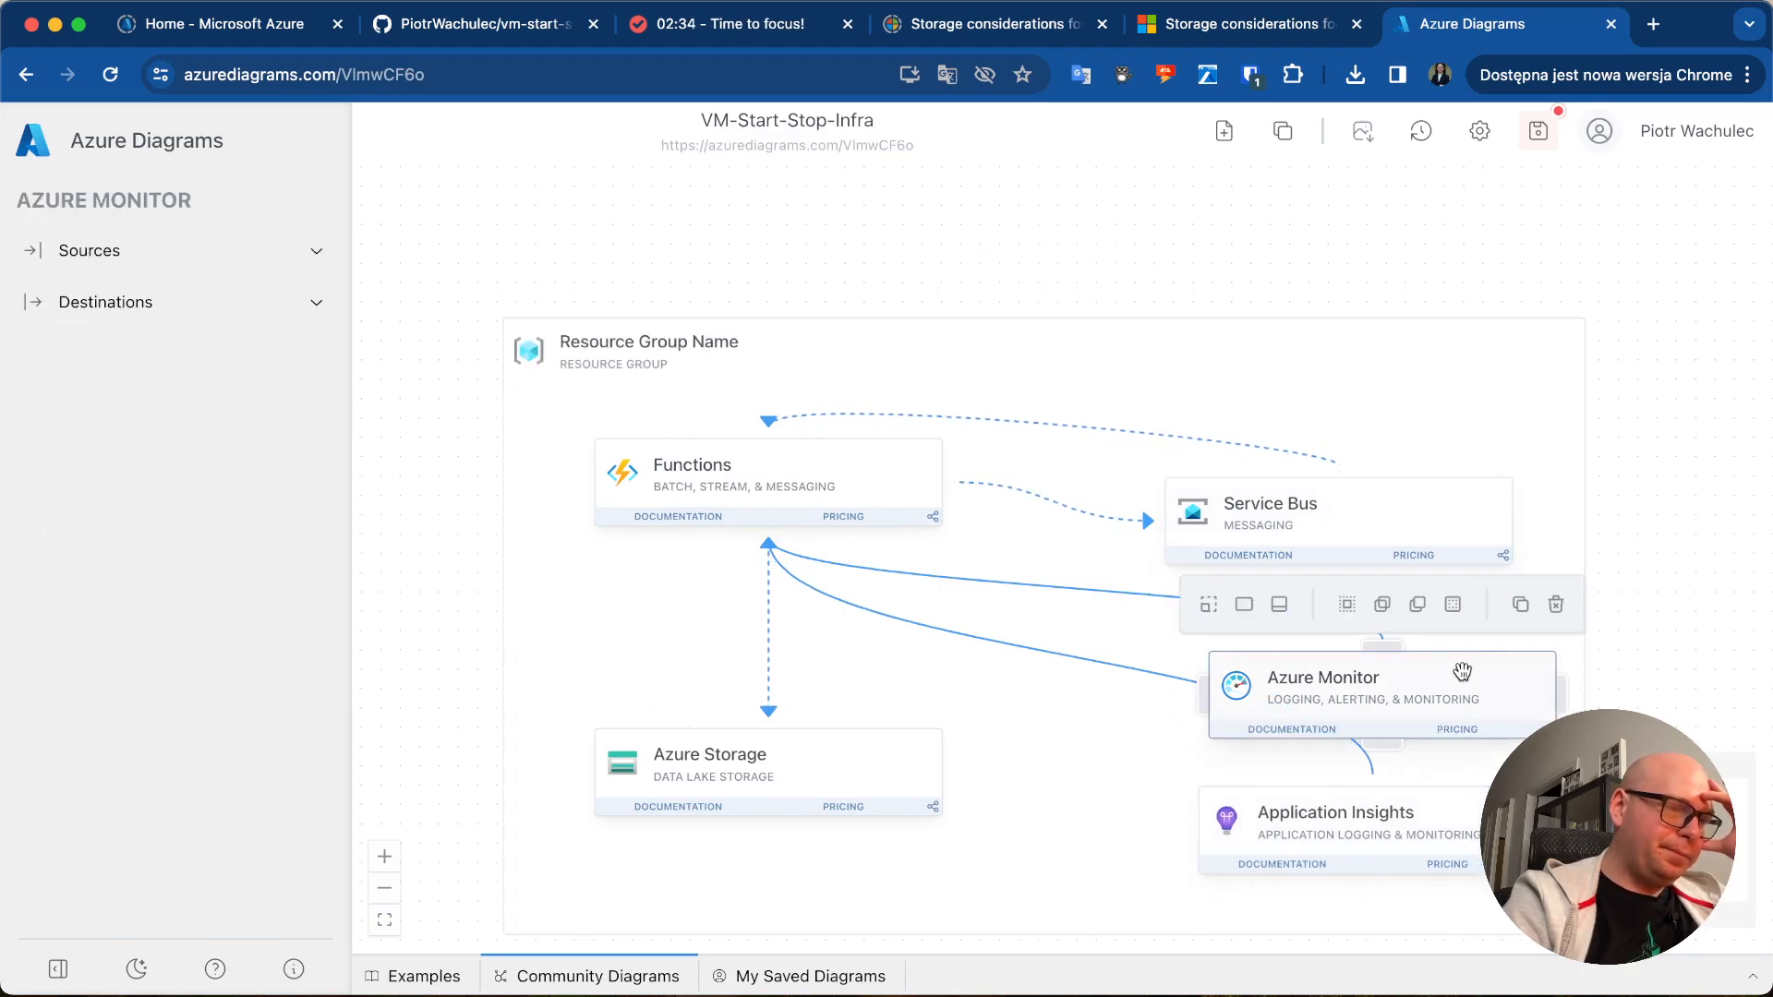
click(1070, 729)
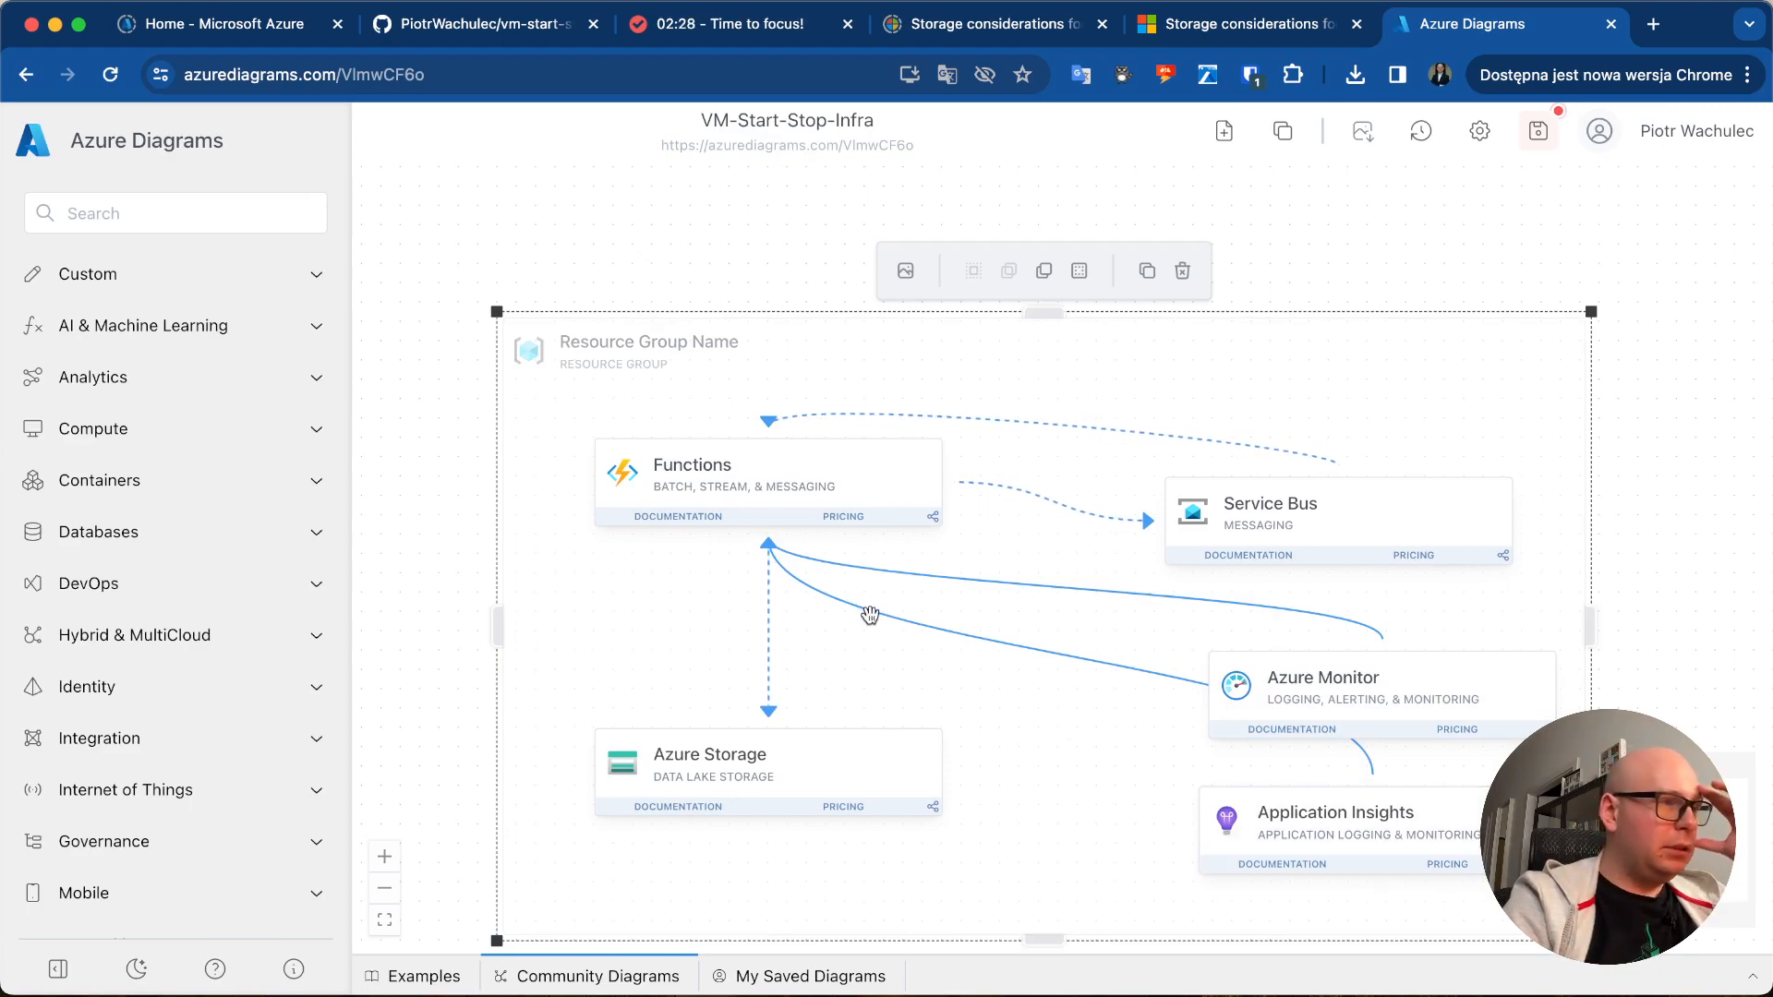
- Add a Key Vault card below Azure Storage, and connect its left side to the left side of Functions
click(245, 207)
text(key)
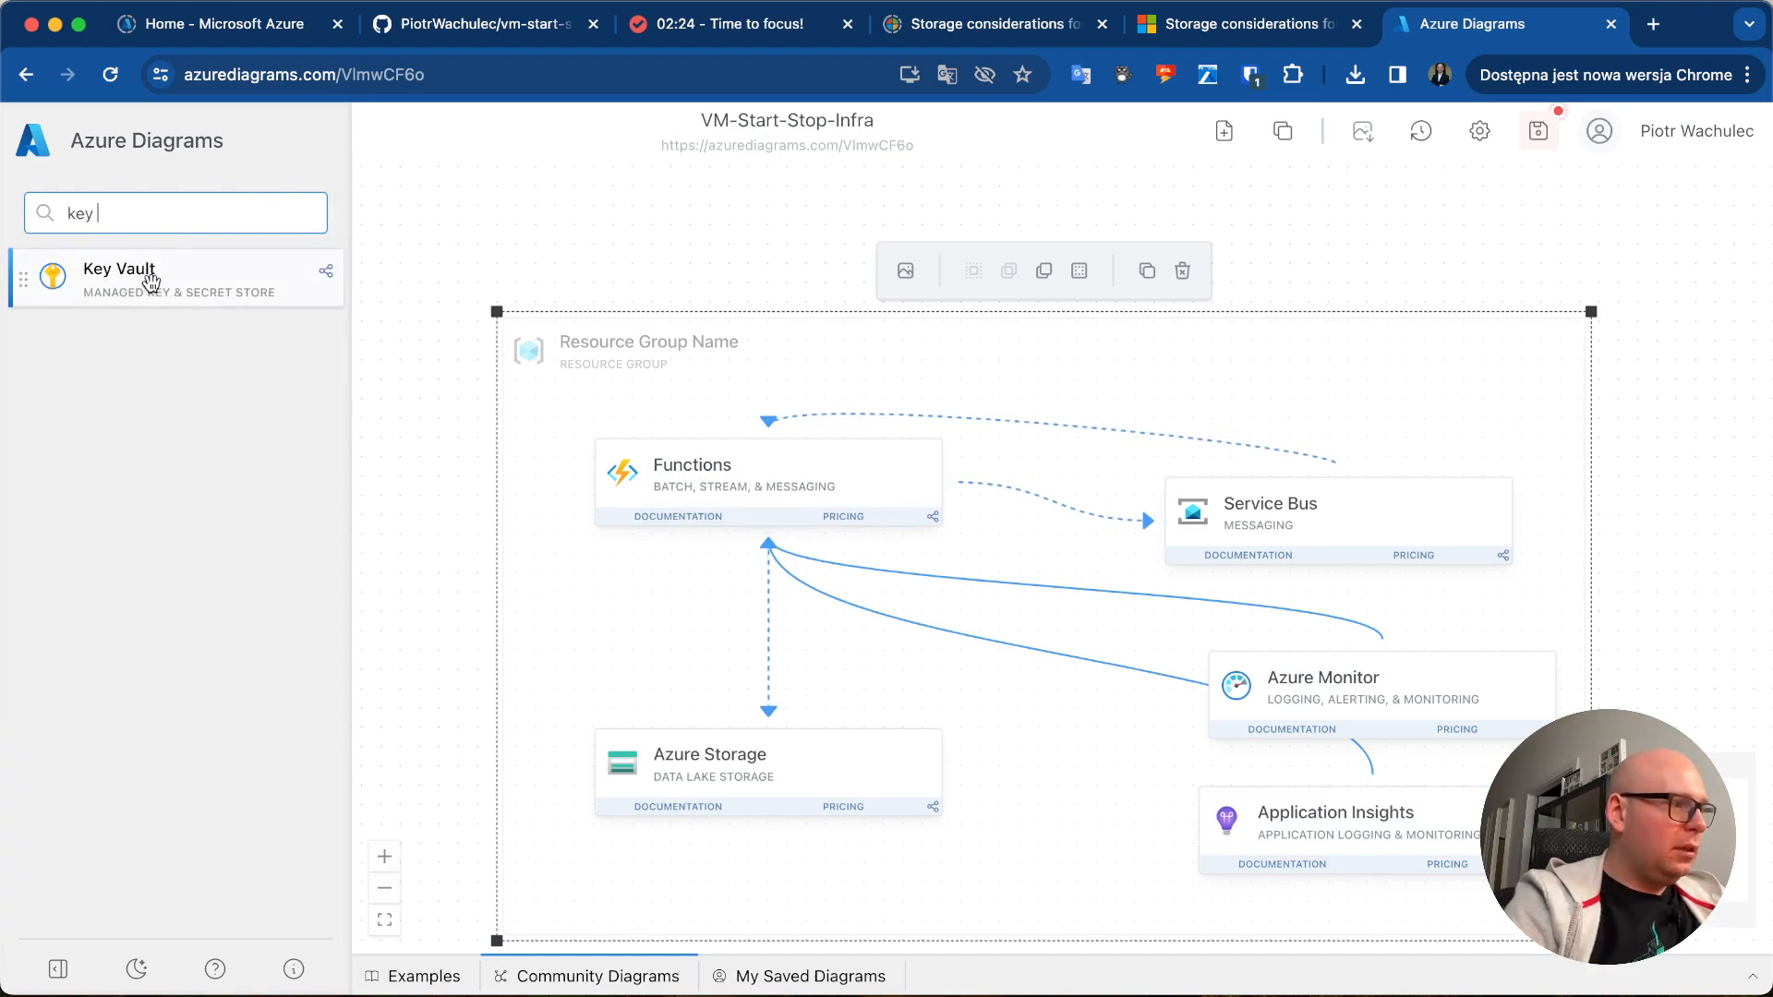
drag(174, 277, 811, 875)
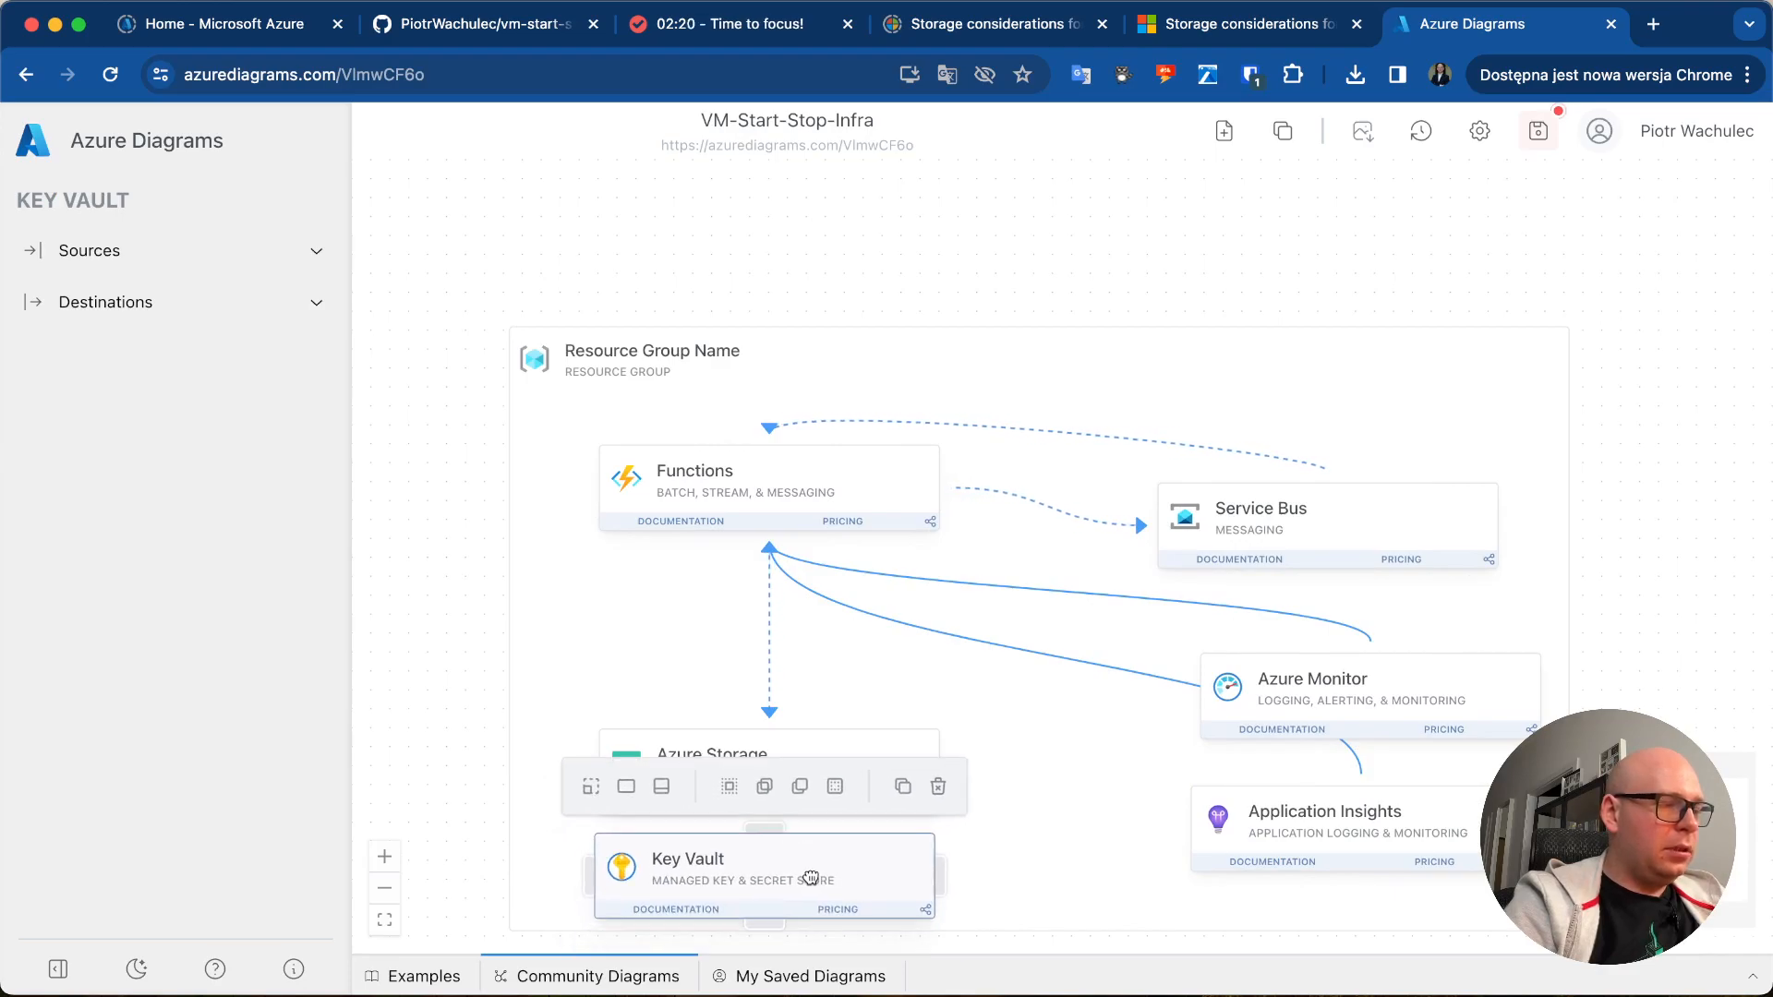
drag(696, 868, 596, 481)
click(597, 613)
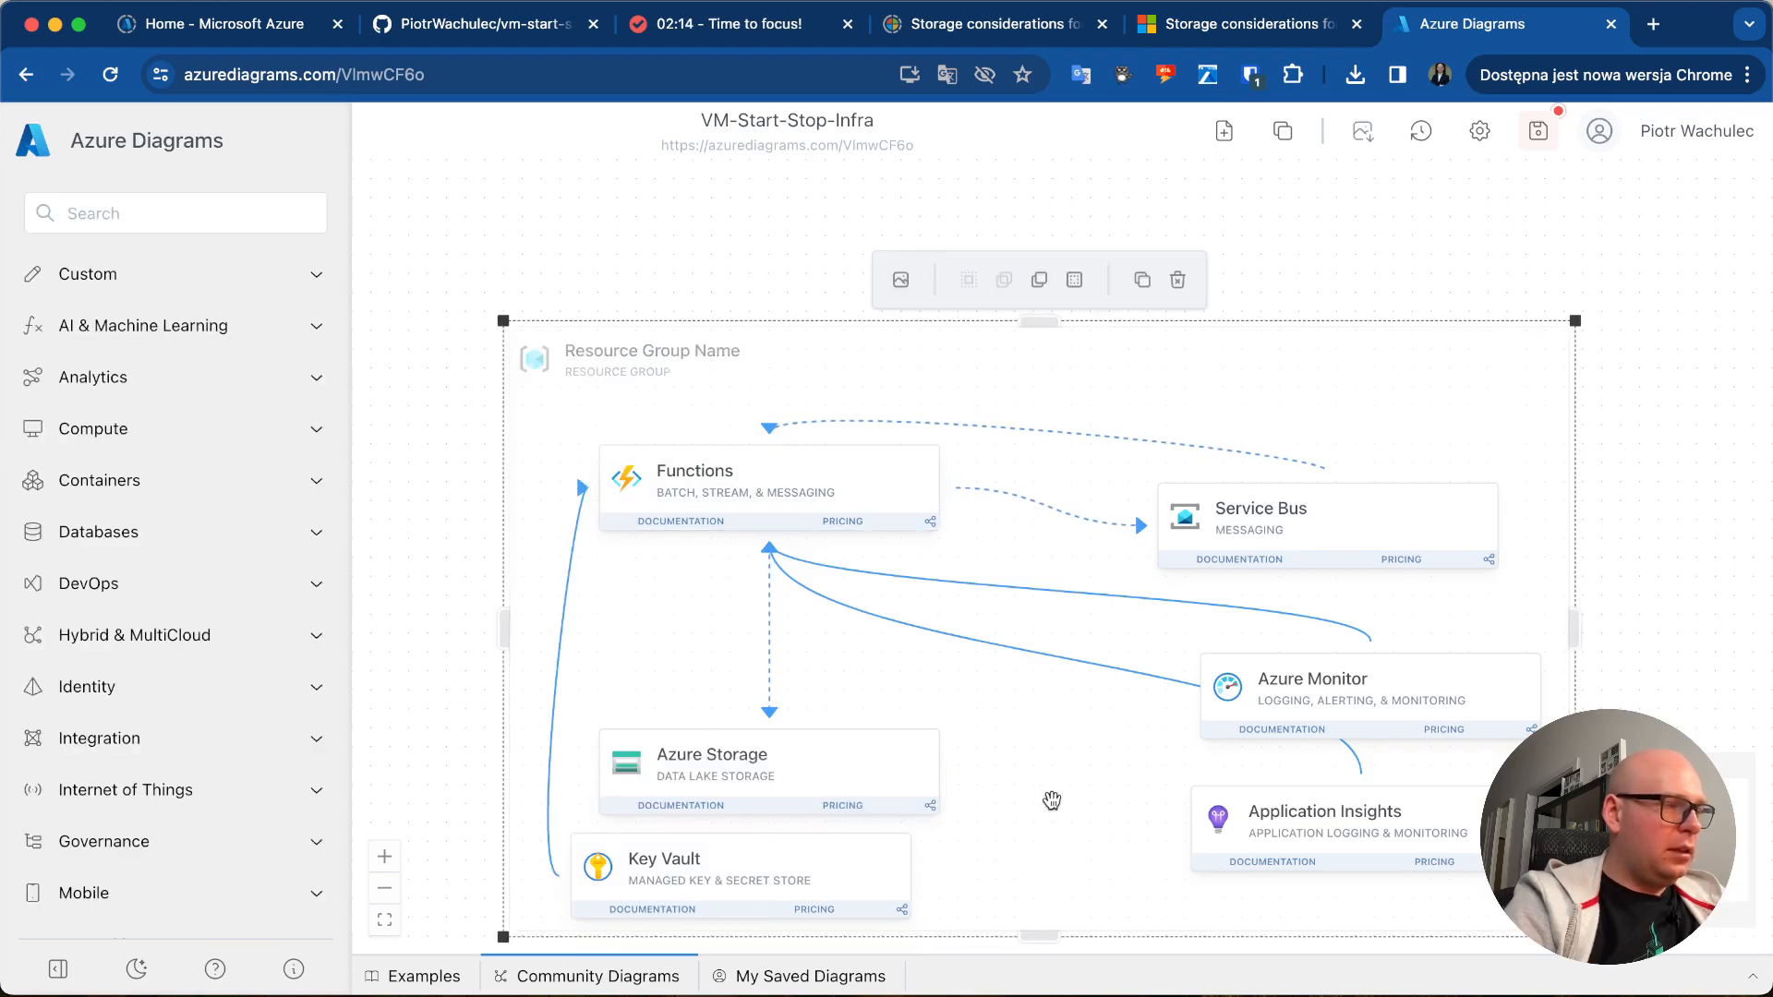
- Save the diagram changes, and export the diagram as a PNG image
scroll(1051, 800, down, 1)
scroll(1050, 799, up, 1)
scroll(1080, 772, down, 1)
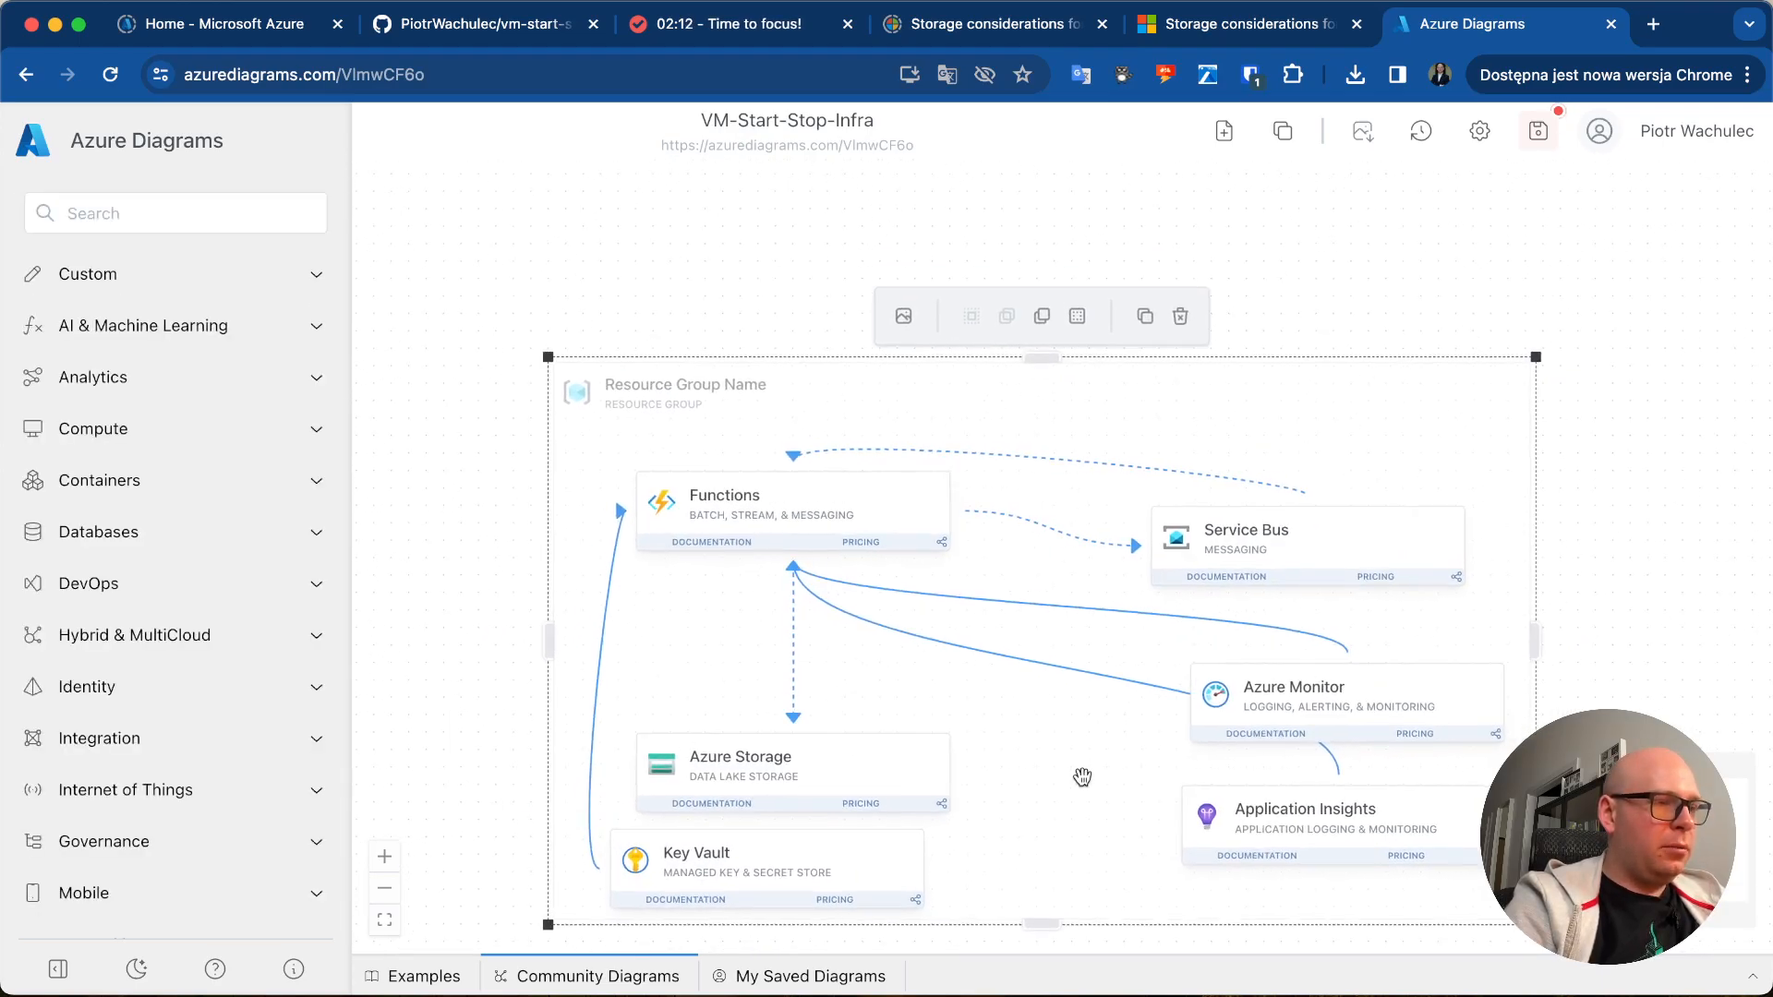
click(1677, 520)
scroll(1677, 519, down, 1)
scroll(1677, 519, up, 2)
drag(1679, 517, 1759, 391)
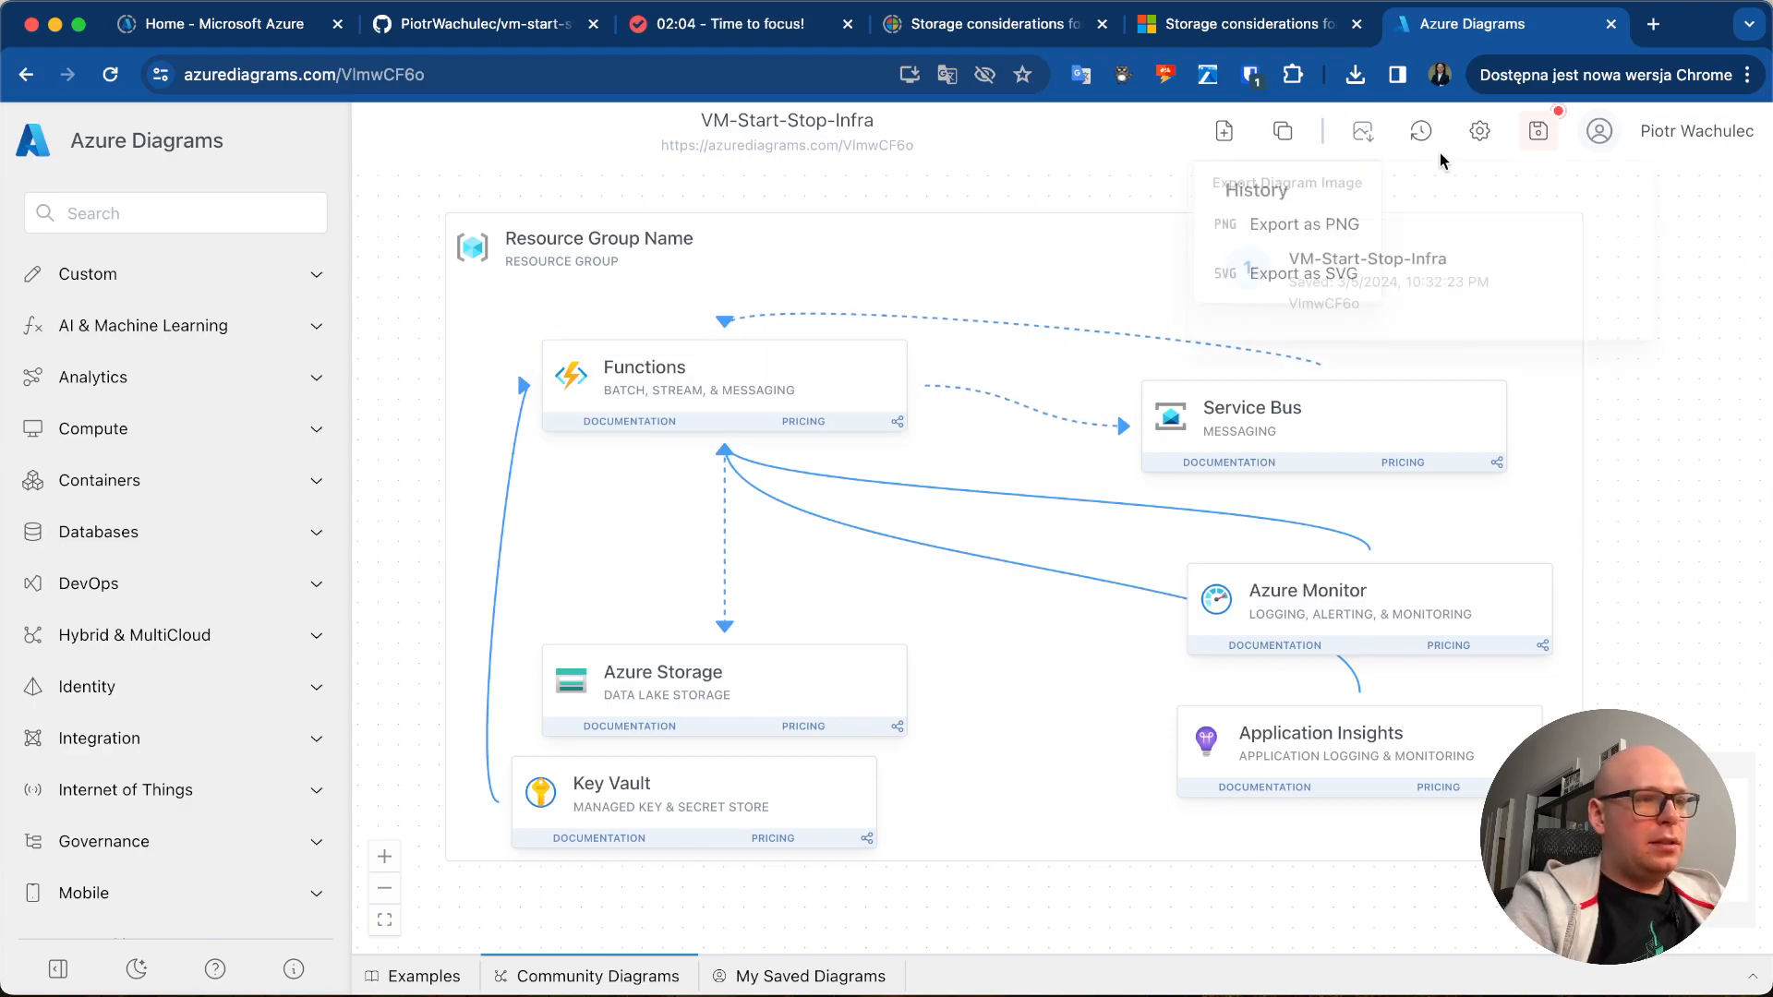
click(1556, 148)
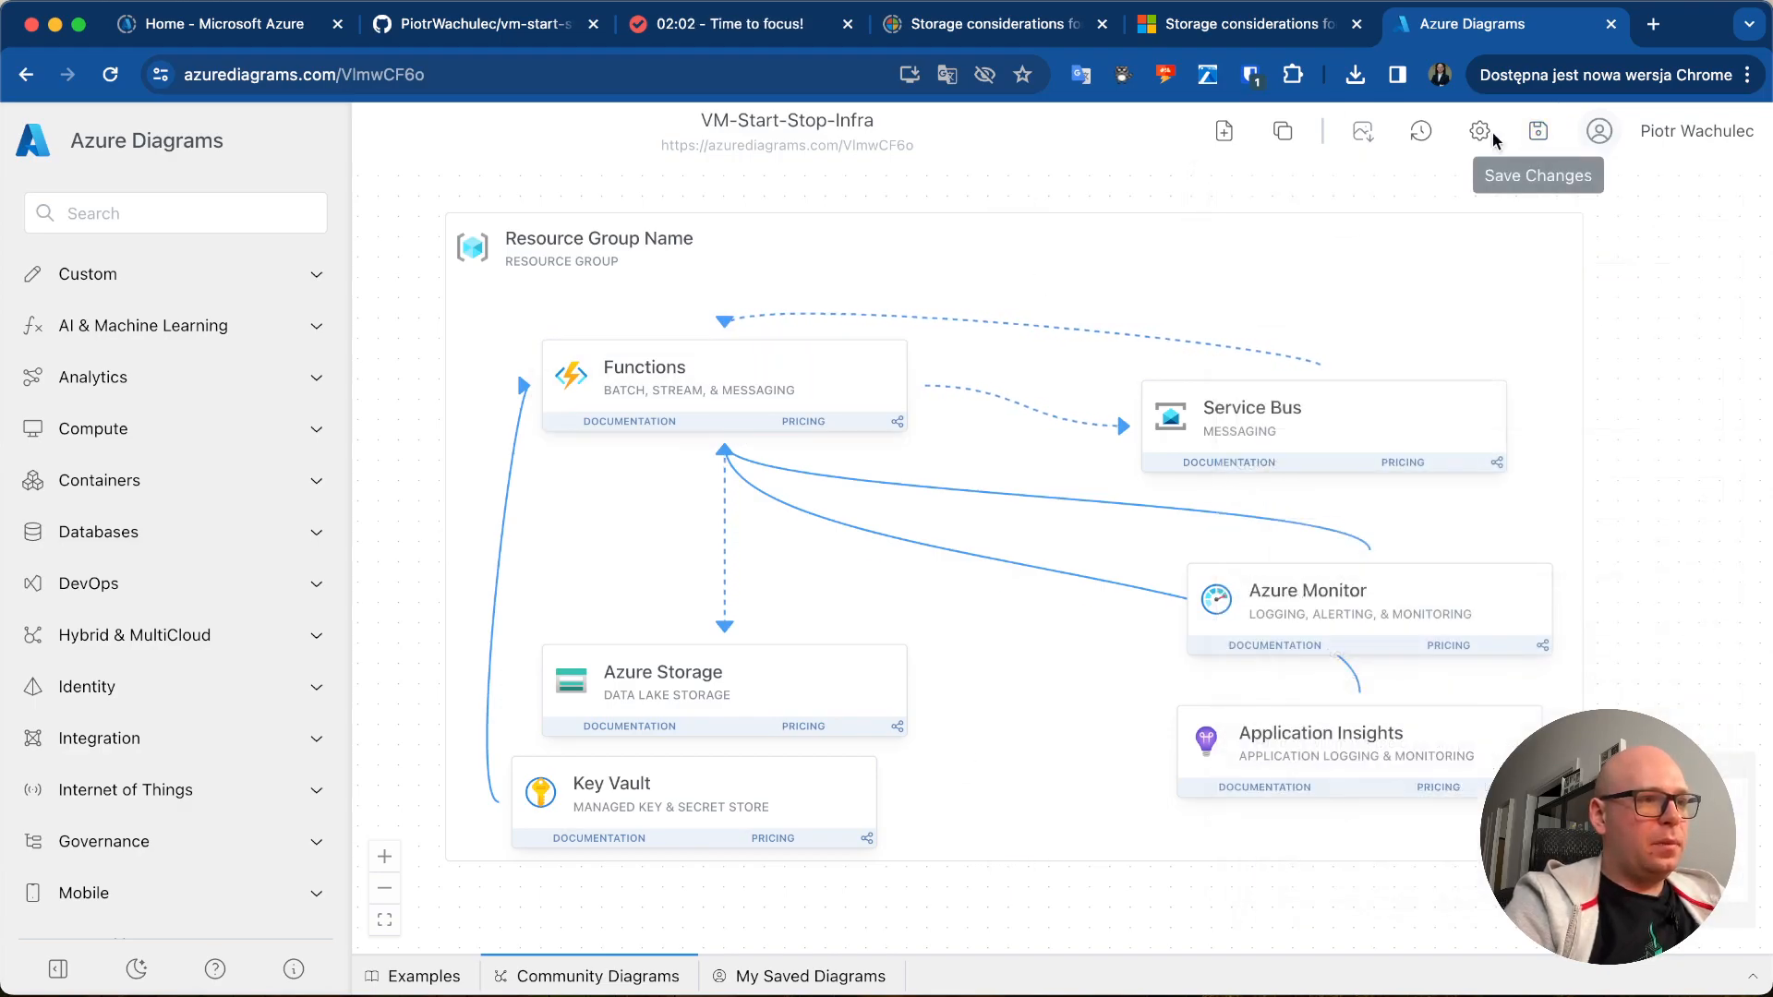
mouse_move(1361, 142)
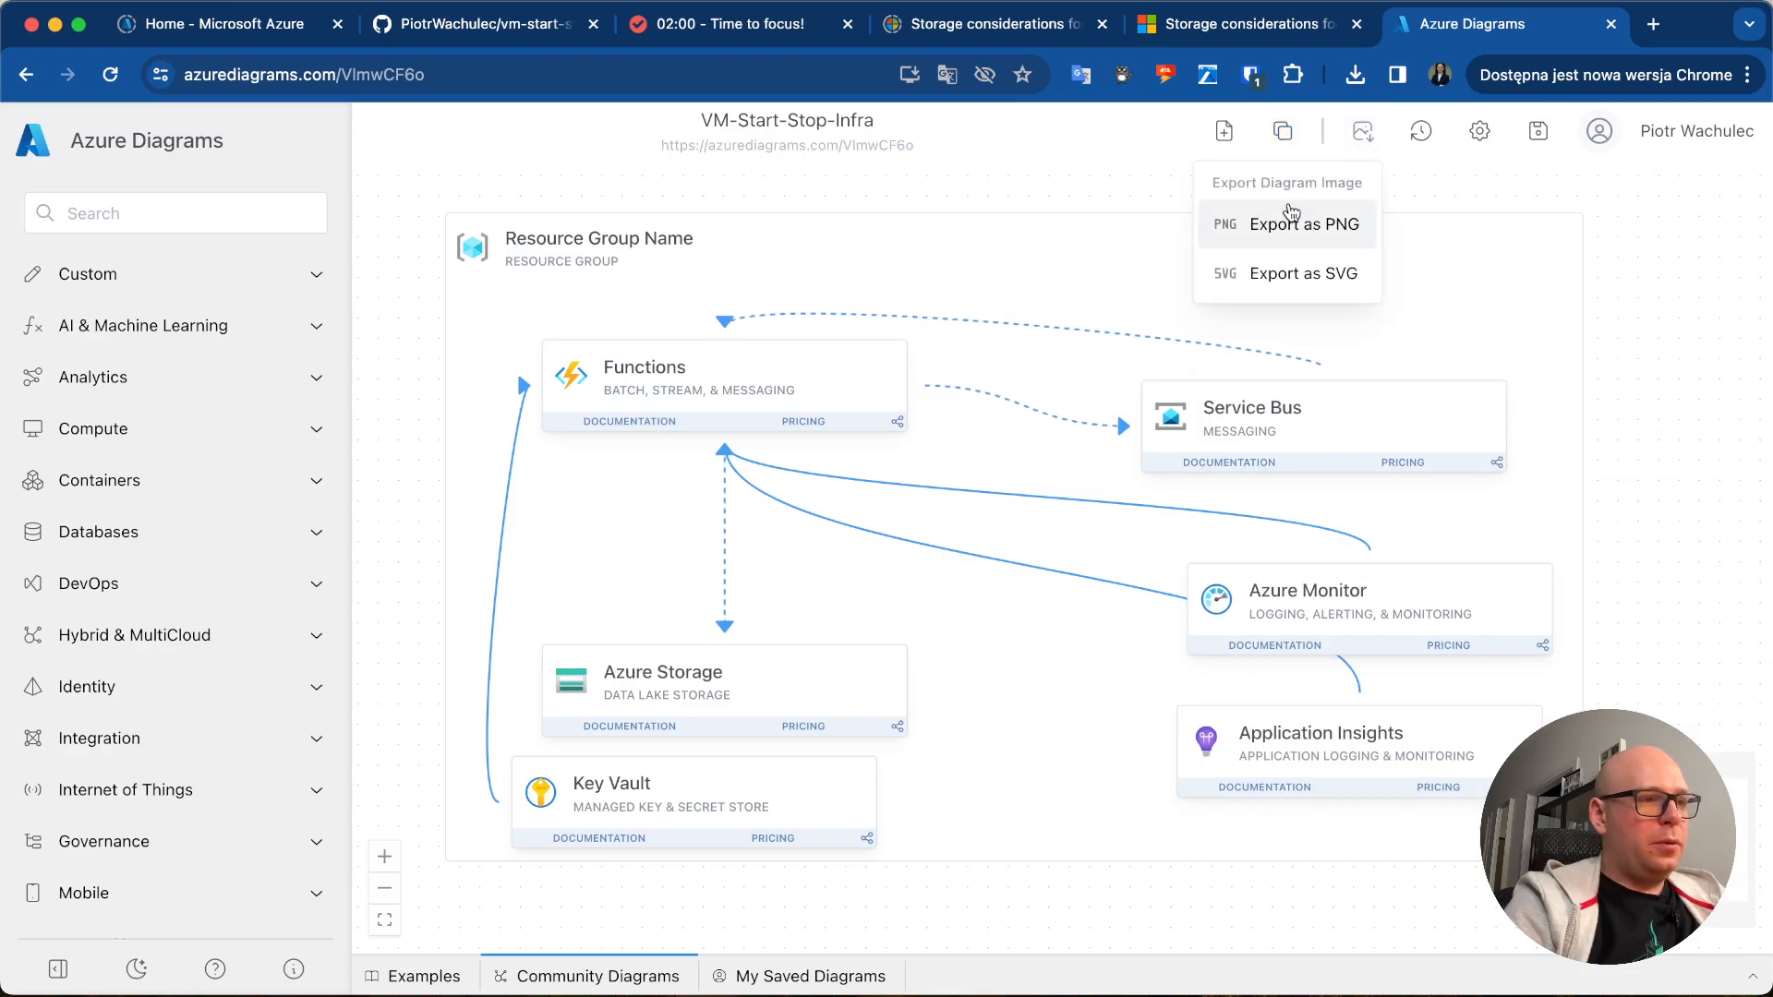
click(1237, 224)
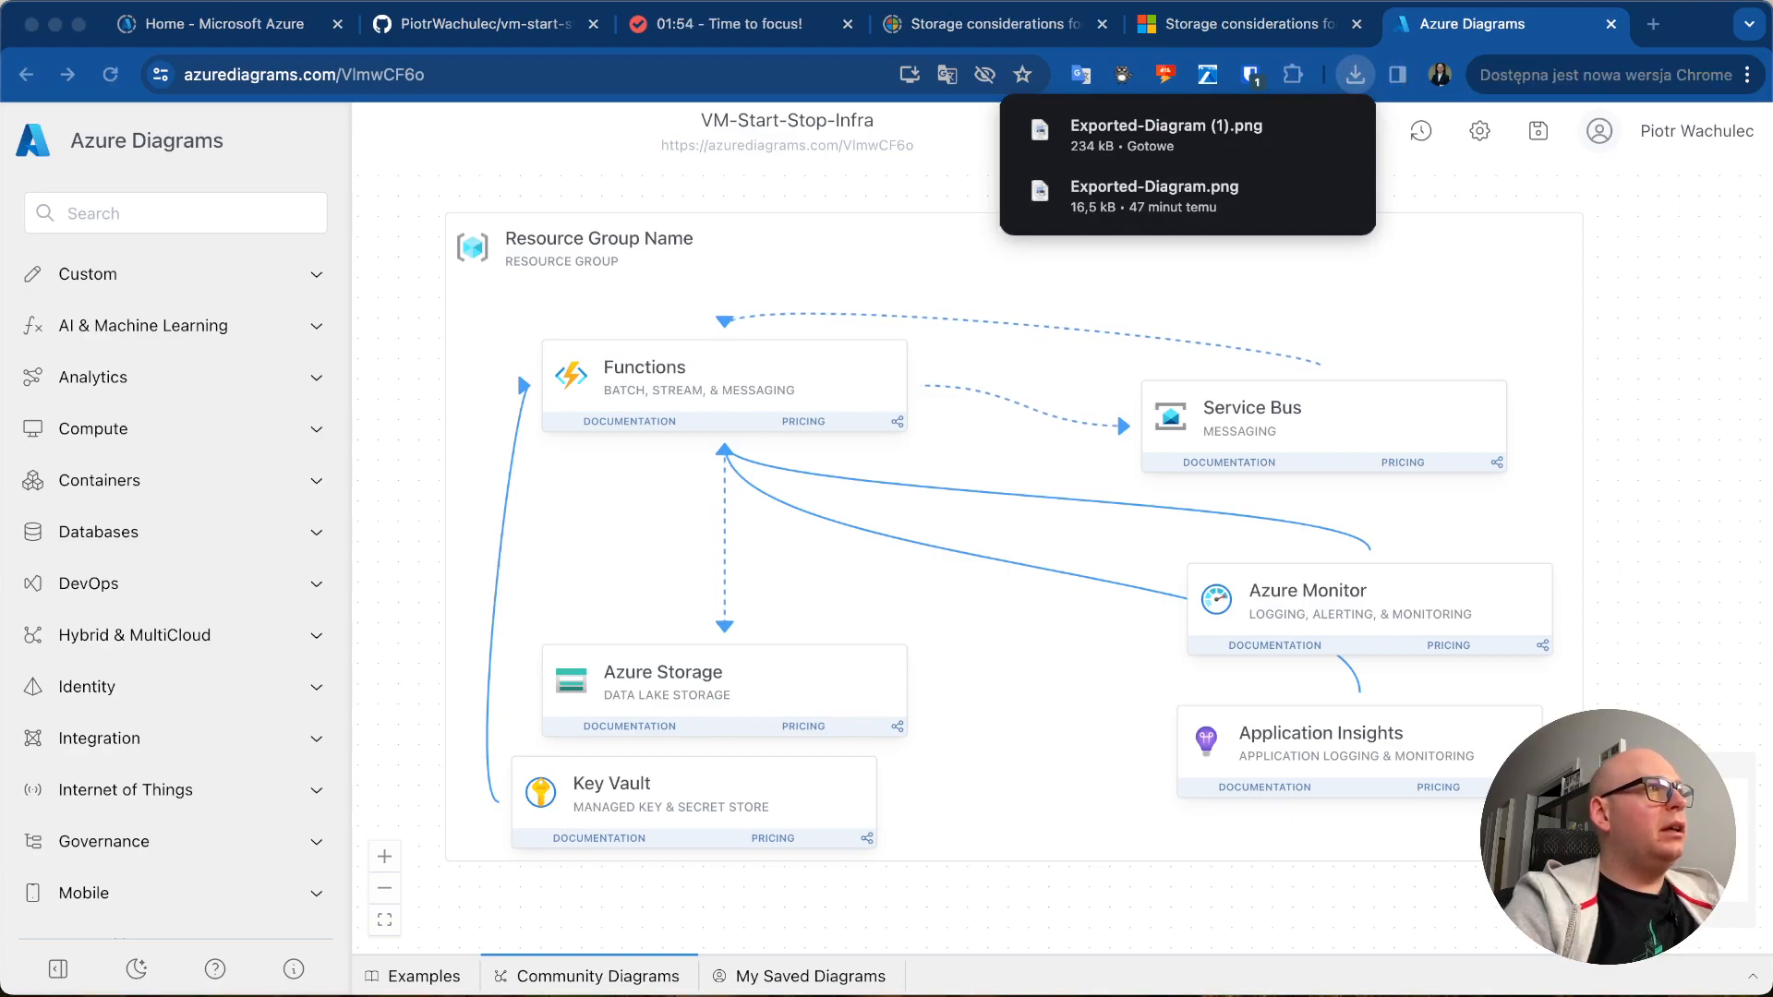
- Switch to Visual Studio Code, add the exported diagram to docs/assets/images, and rename it infra-diagram.png
key(ctrl+Right)
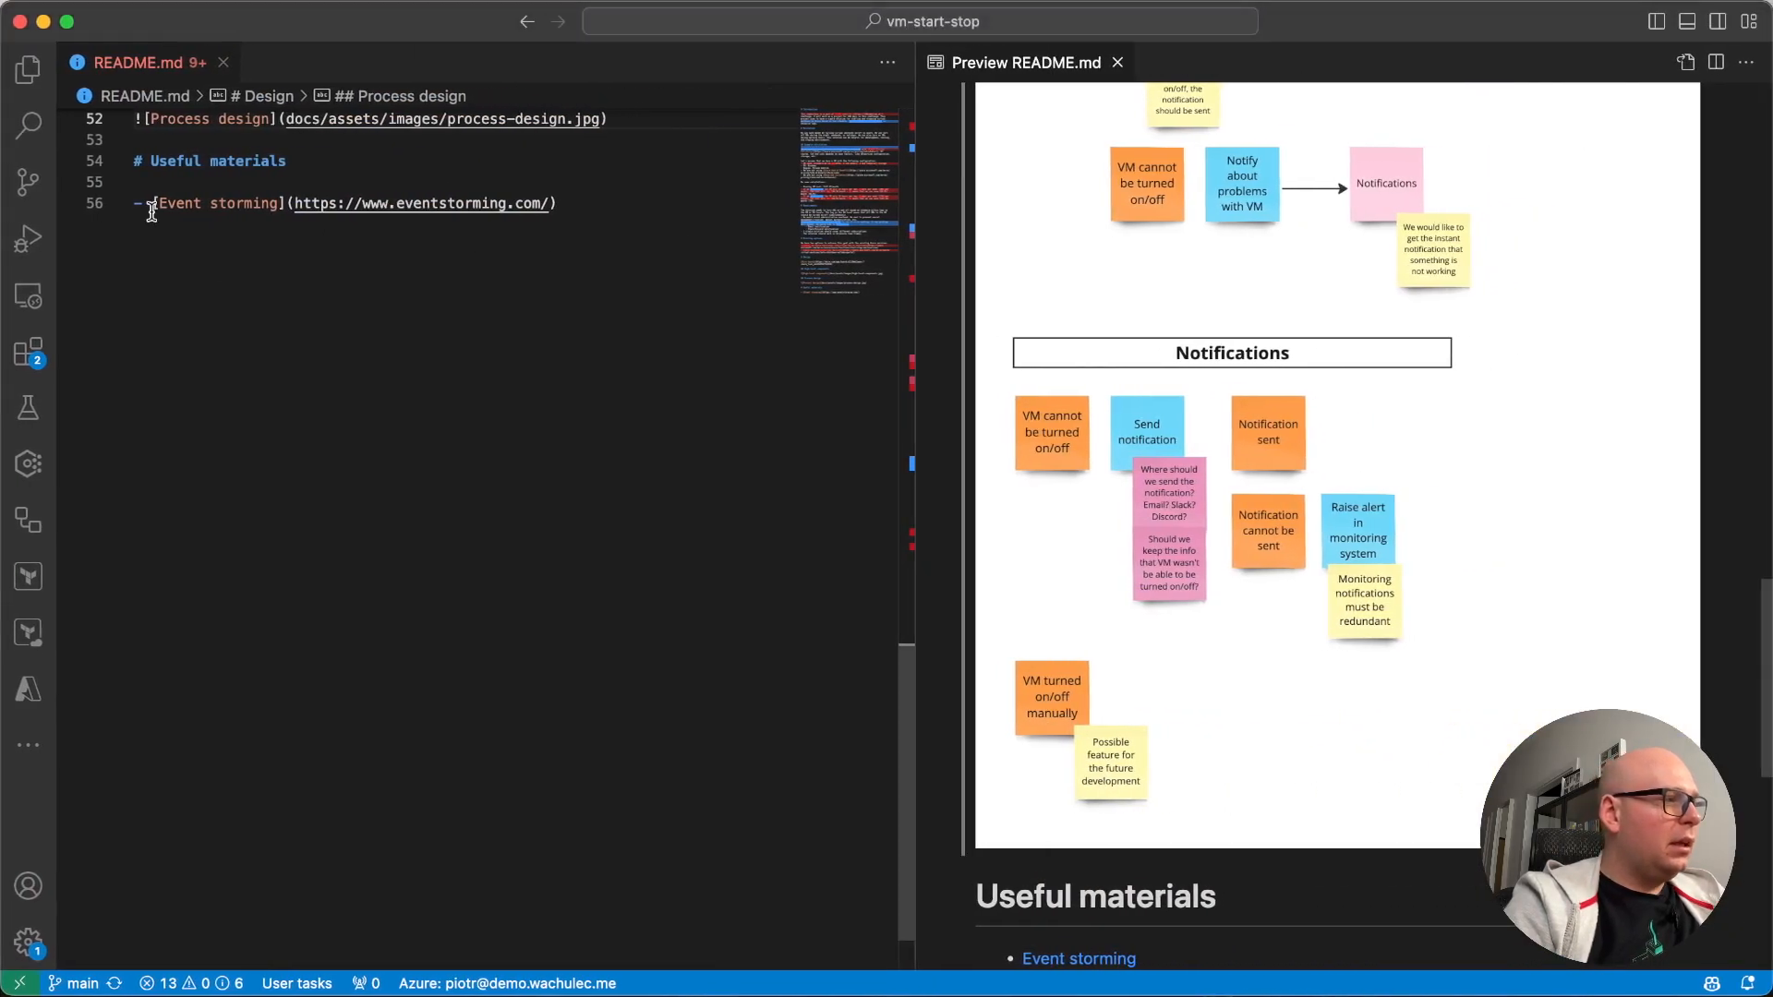
click(28, 70)
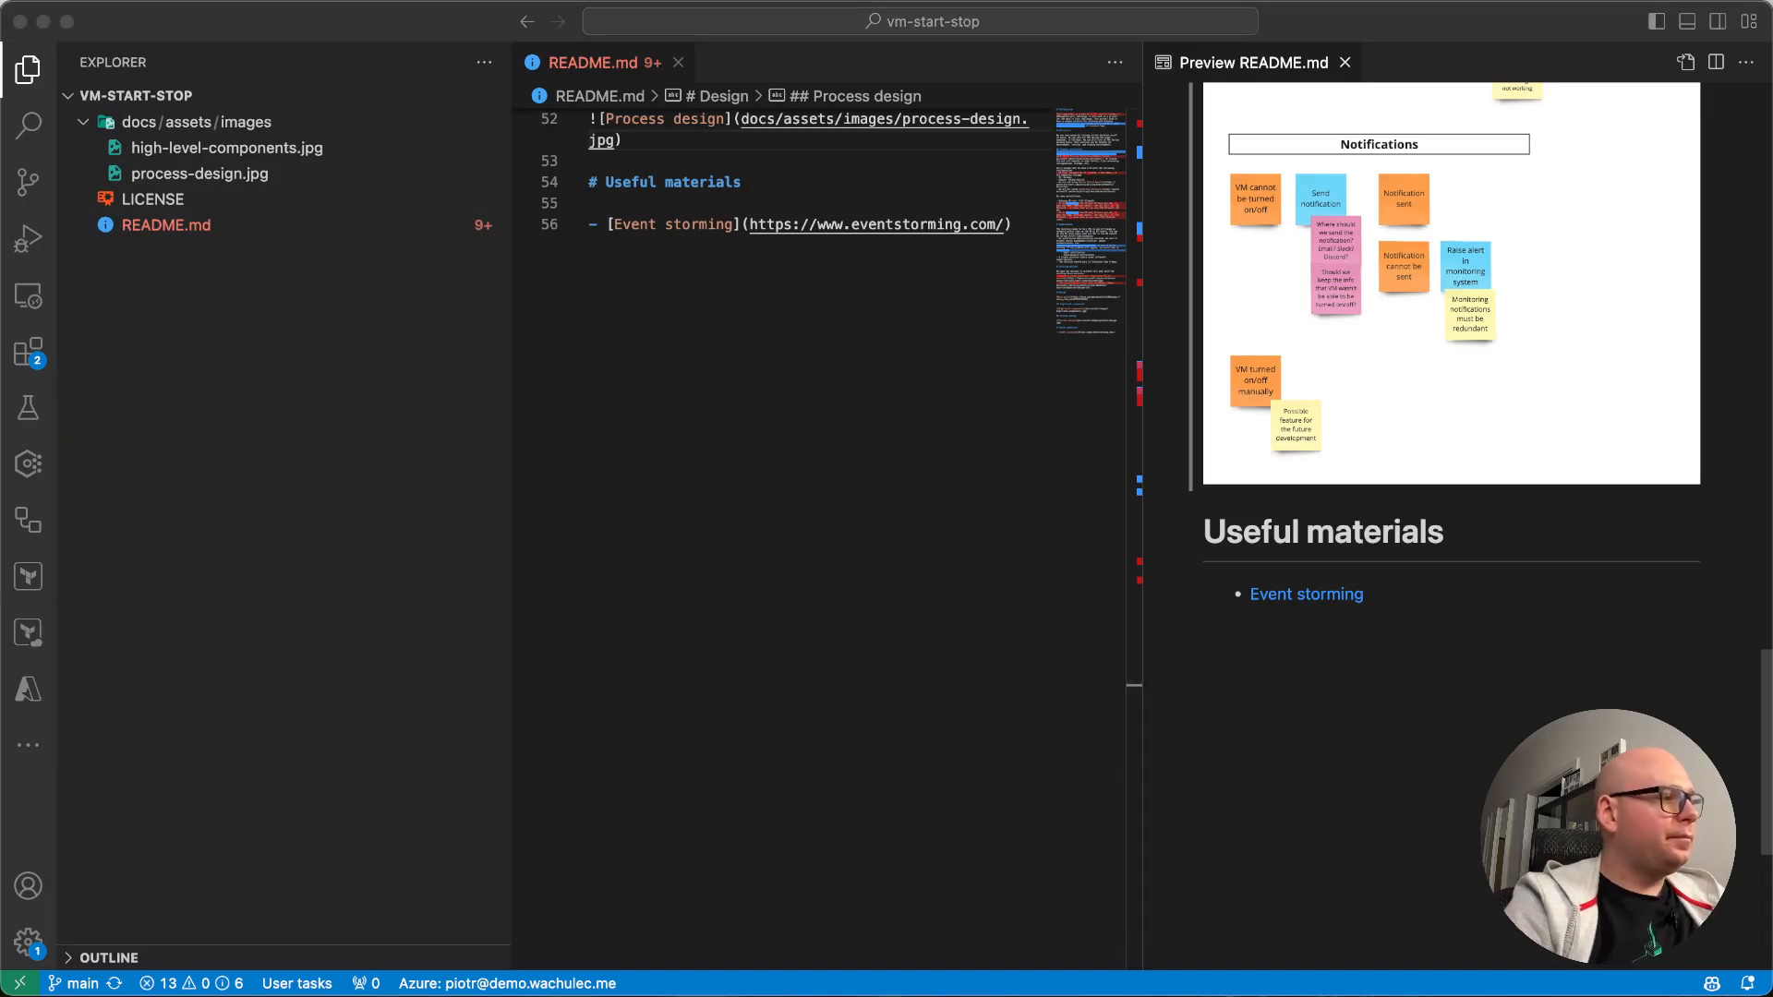
drag(369, 164, 386, 168)
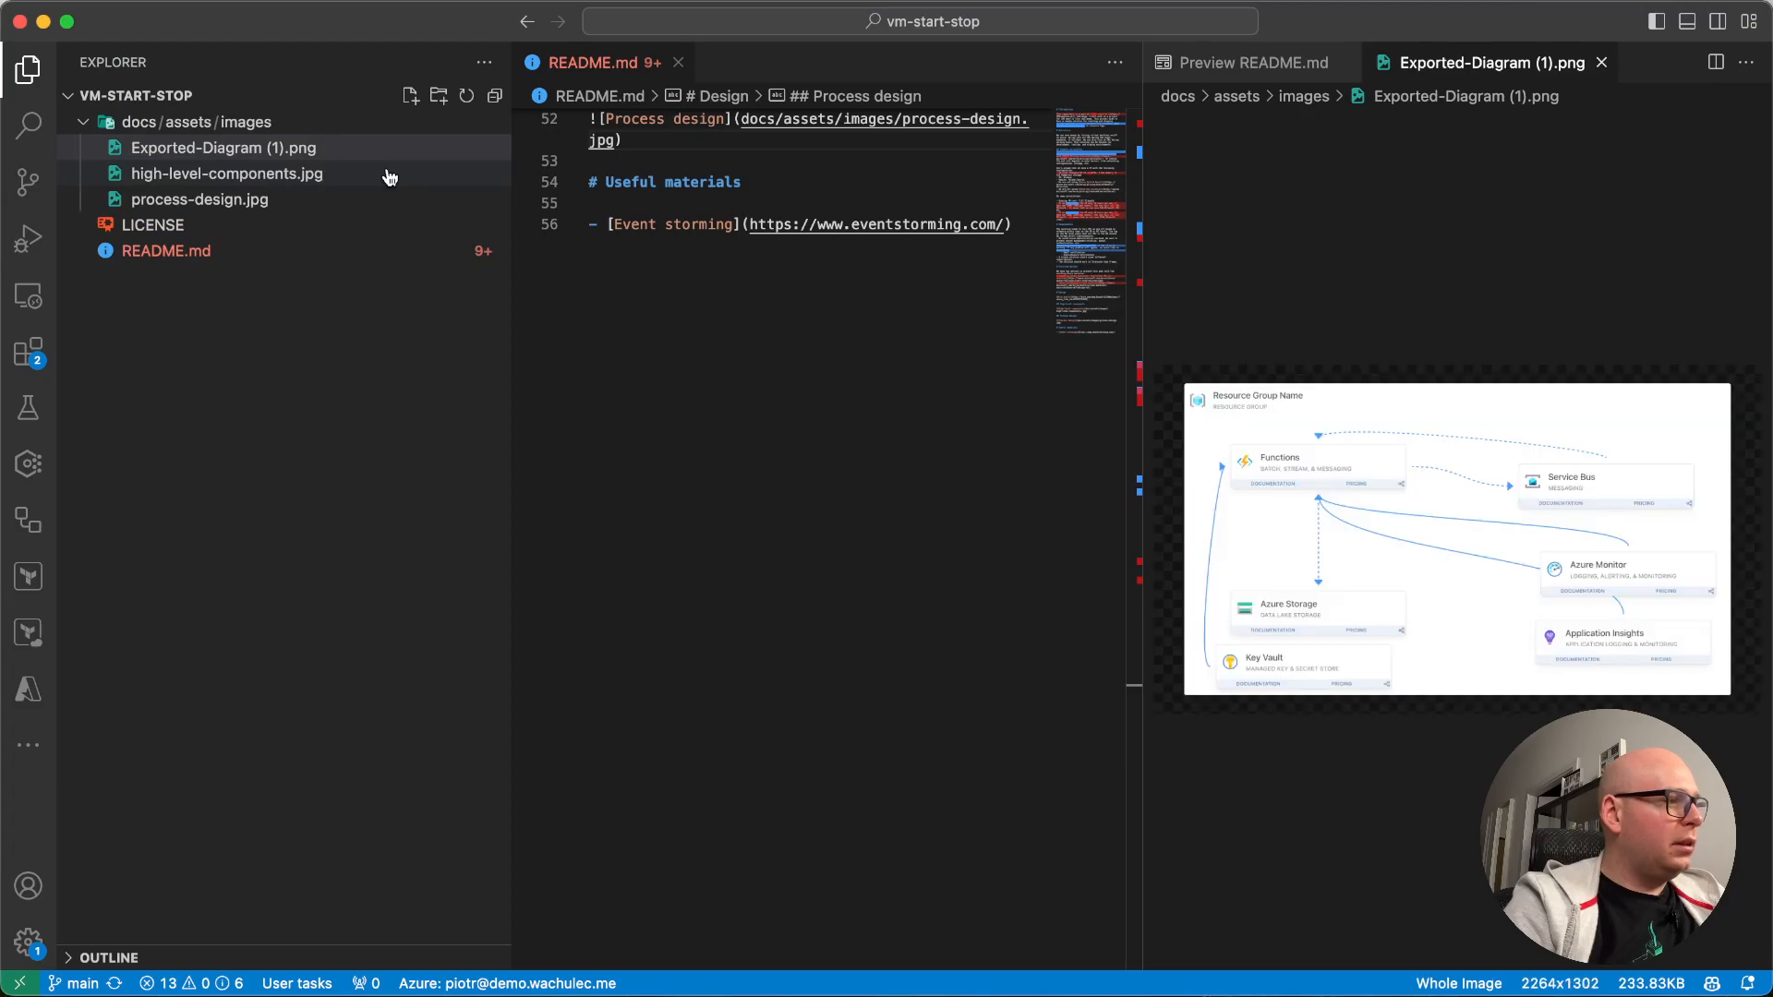
click(288, 159)
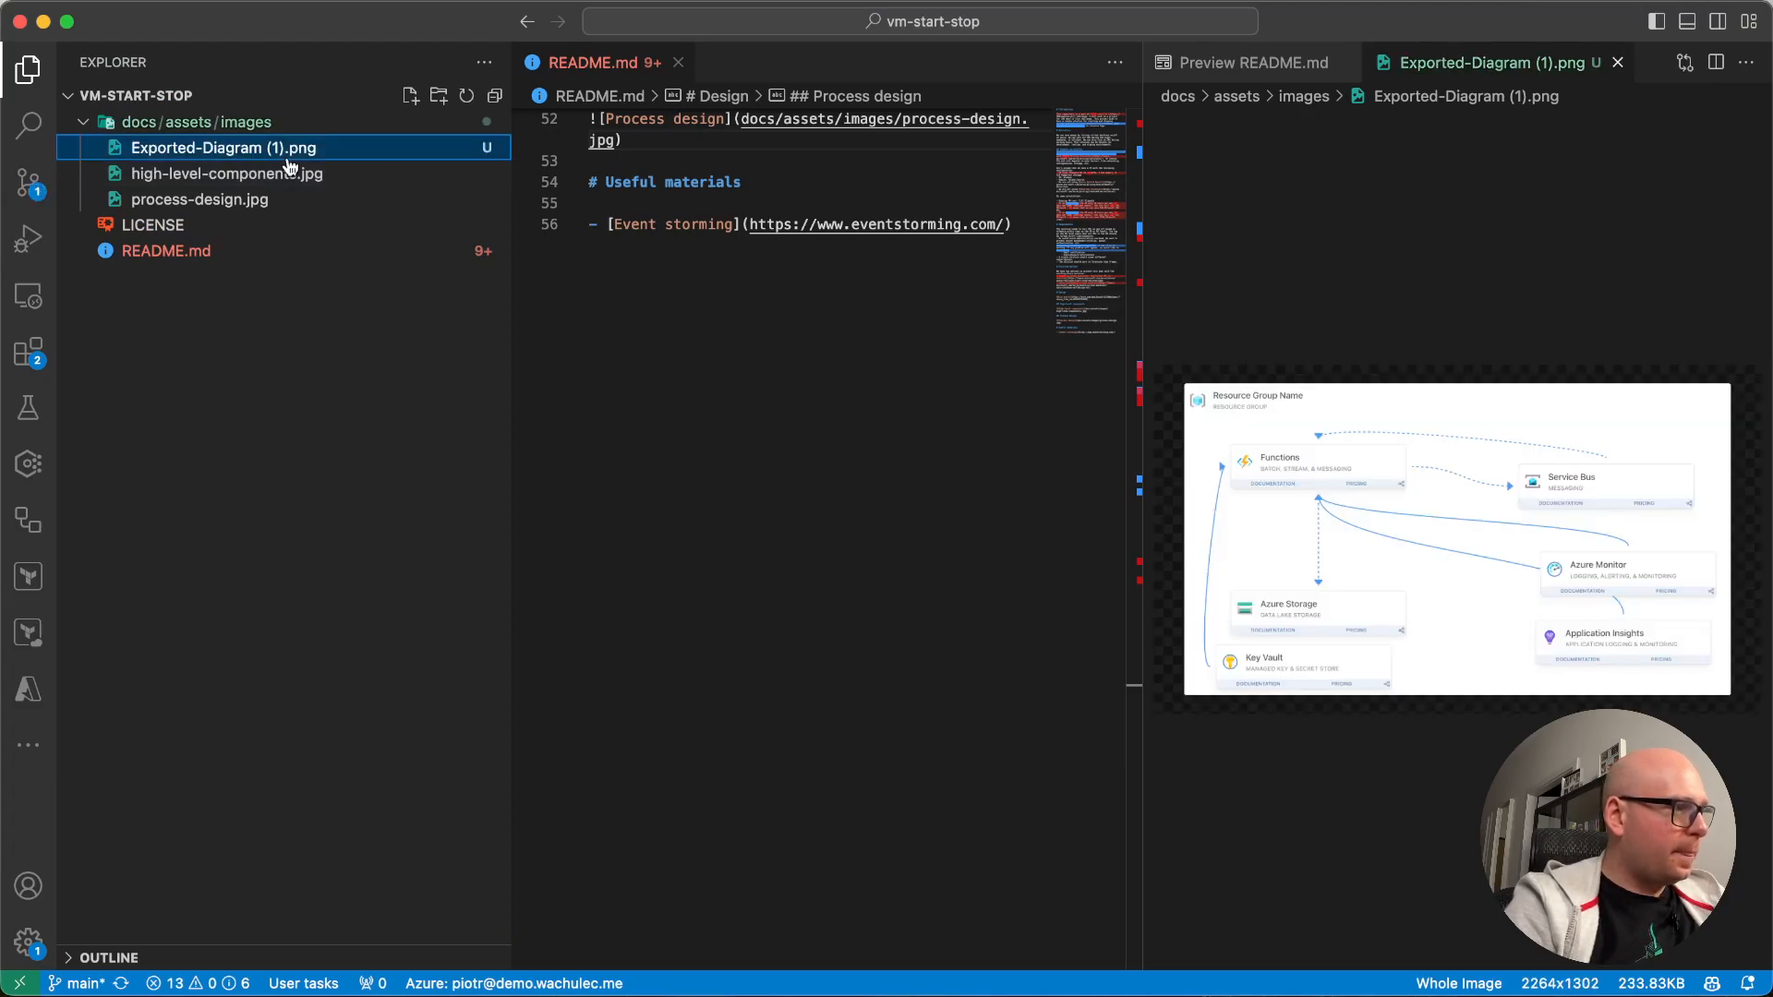
key(Return)
text(infra-diagr.png)
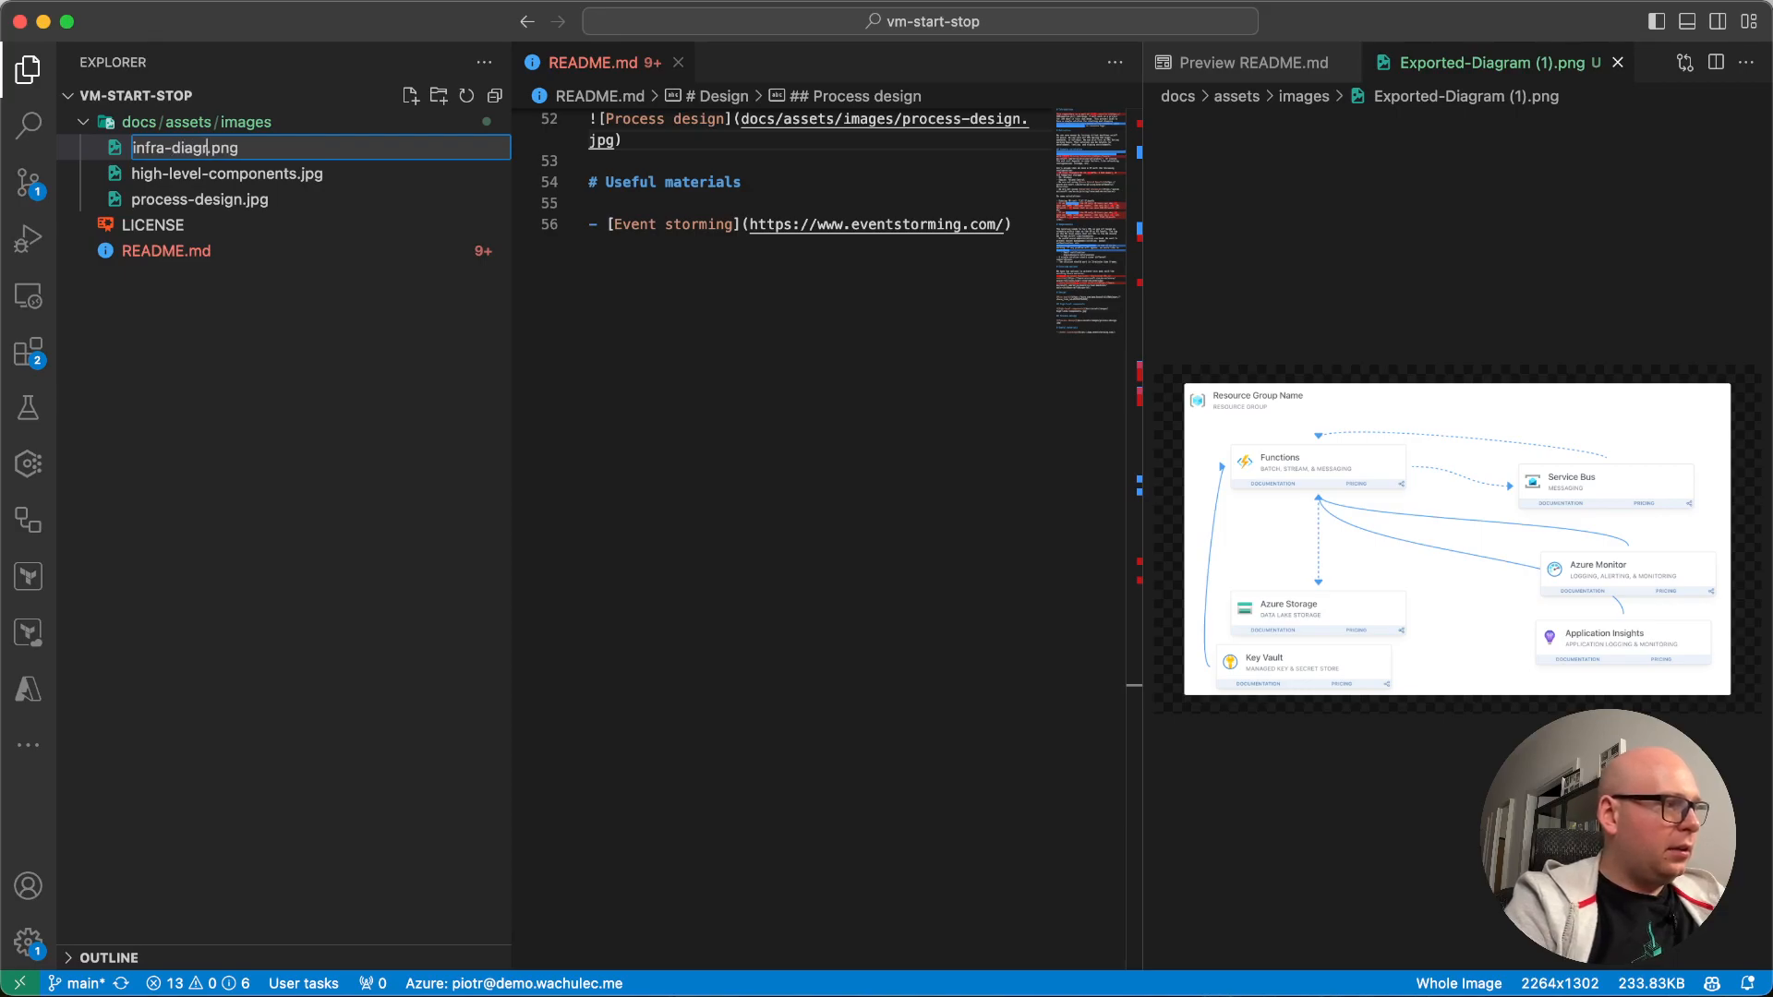
key(Return)
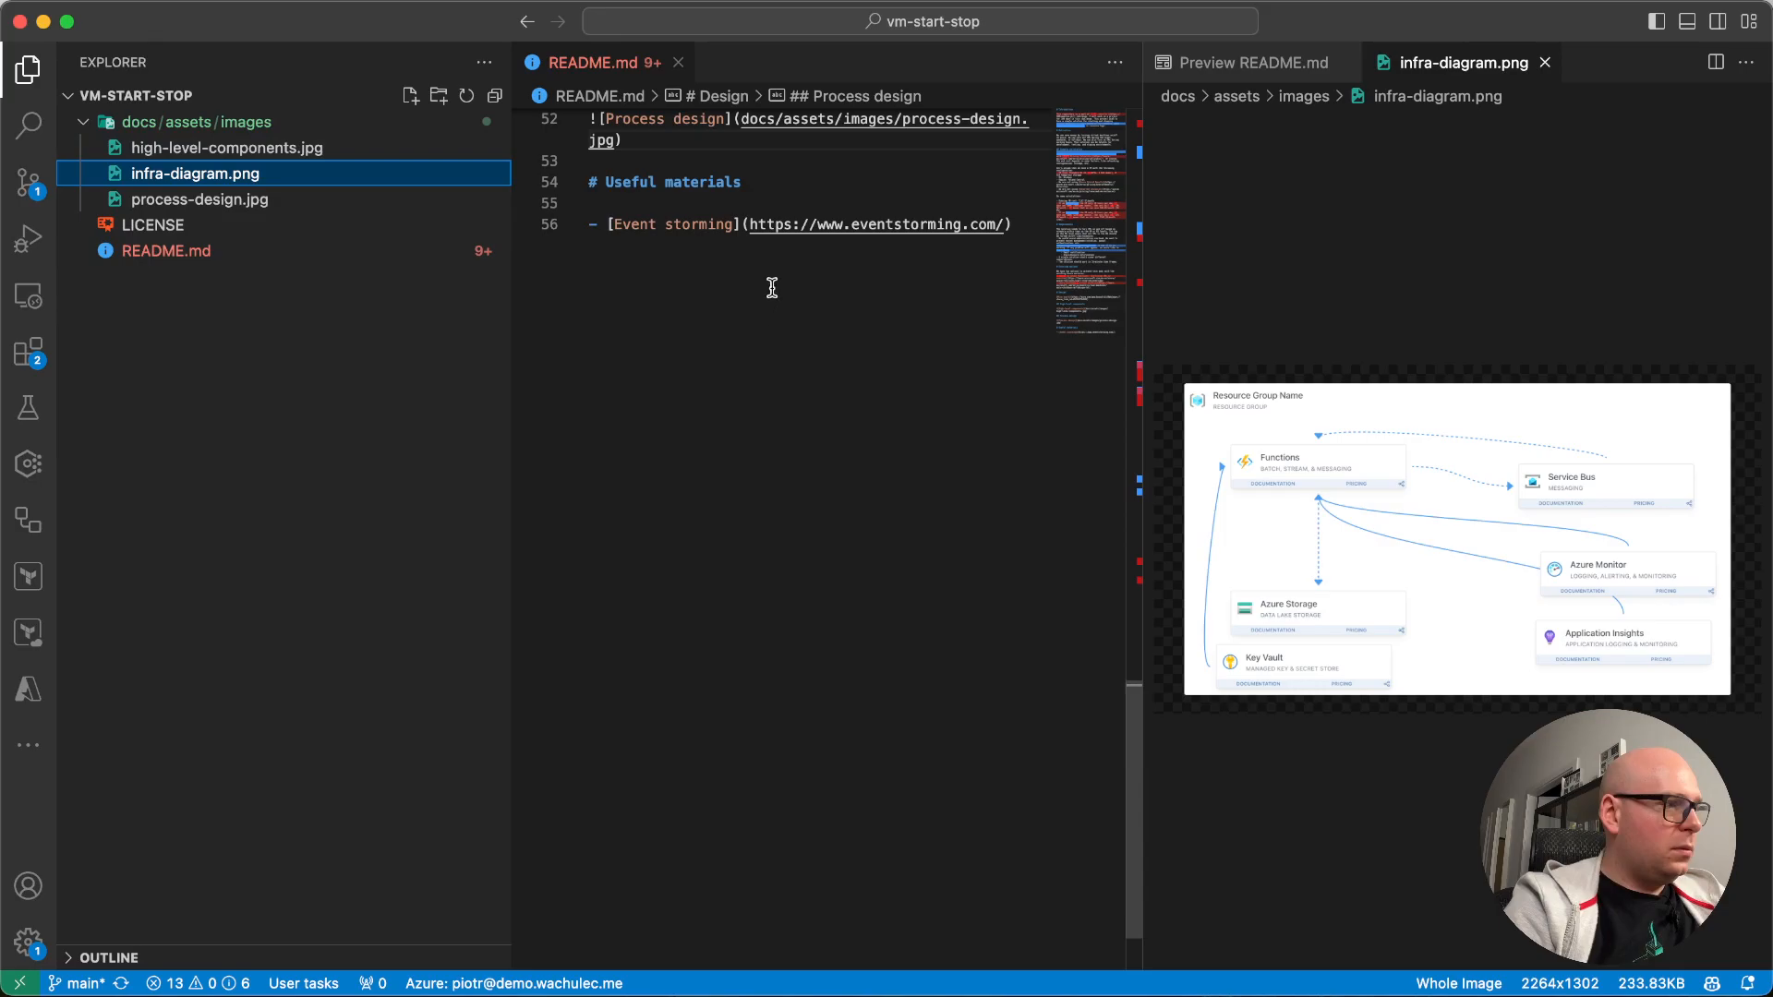
- Below the process design image in README.md, add the heading "## Infrastucture design" and a link labelled "VM Start/Stop diagram on AzureDiagrams.com" without an address
scroll(771, 287, up, 5)
scroll(772, 287, up, 2)
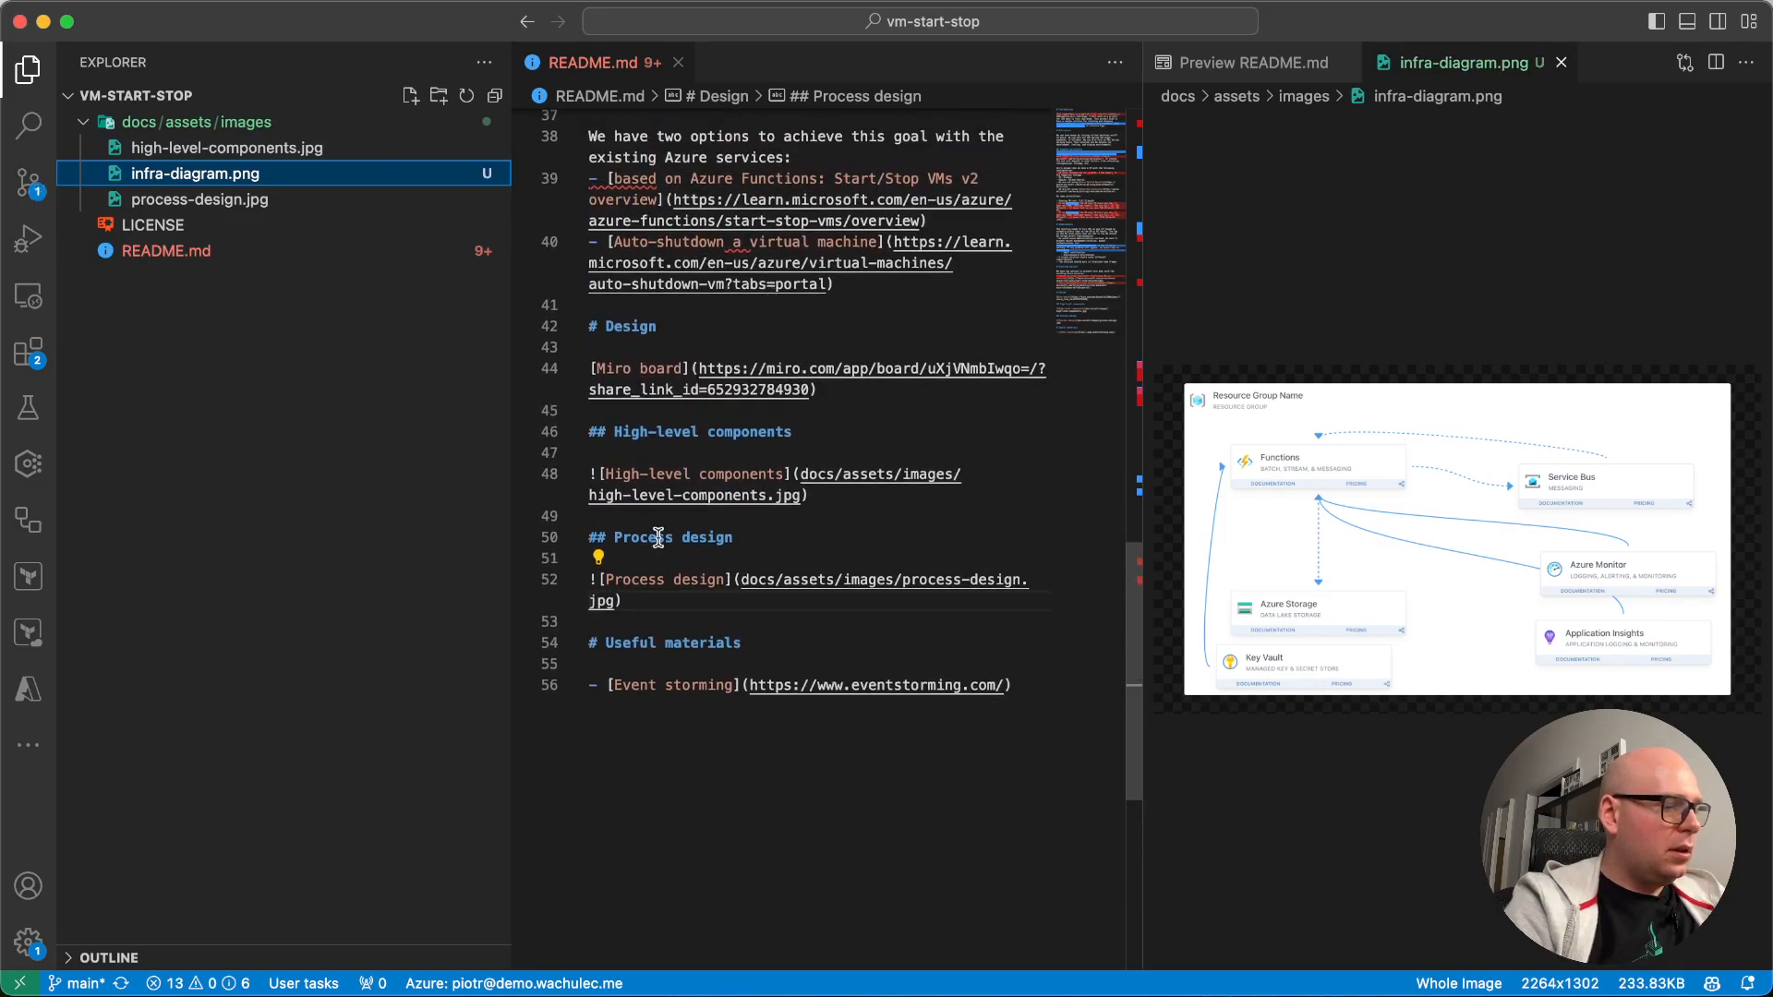
click(685, 602)
key(Return)
key(Return)
text(## Infrast)
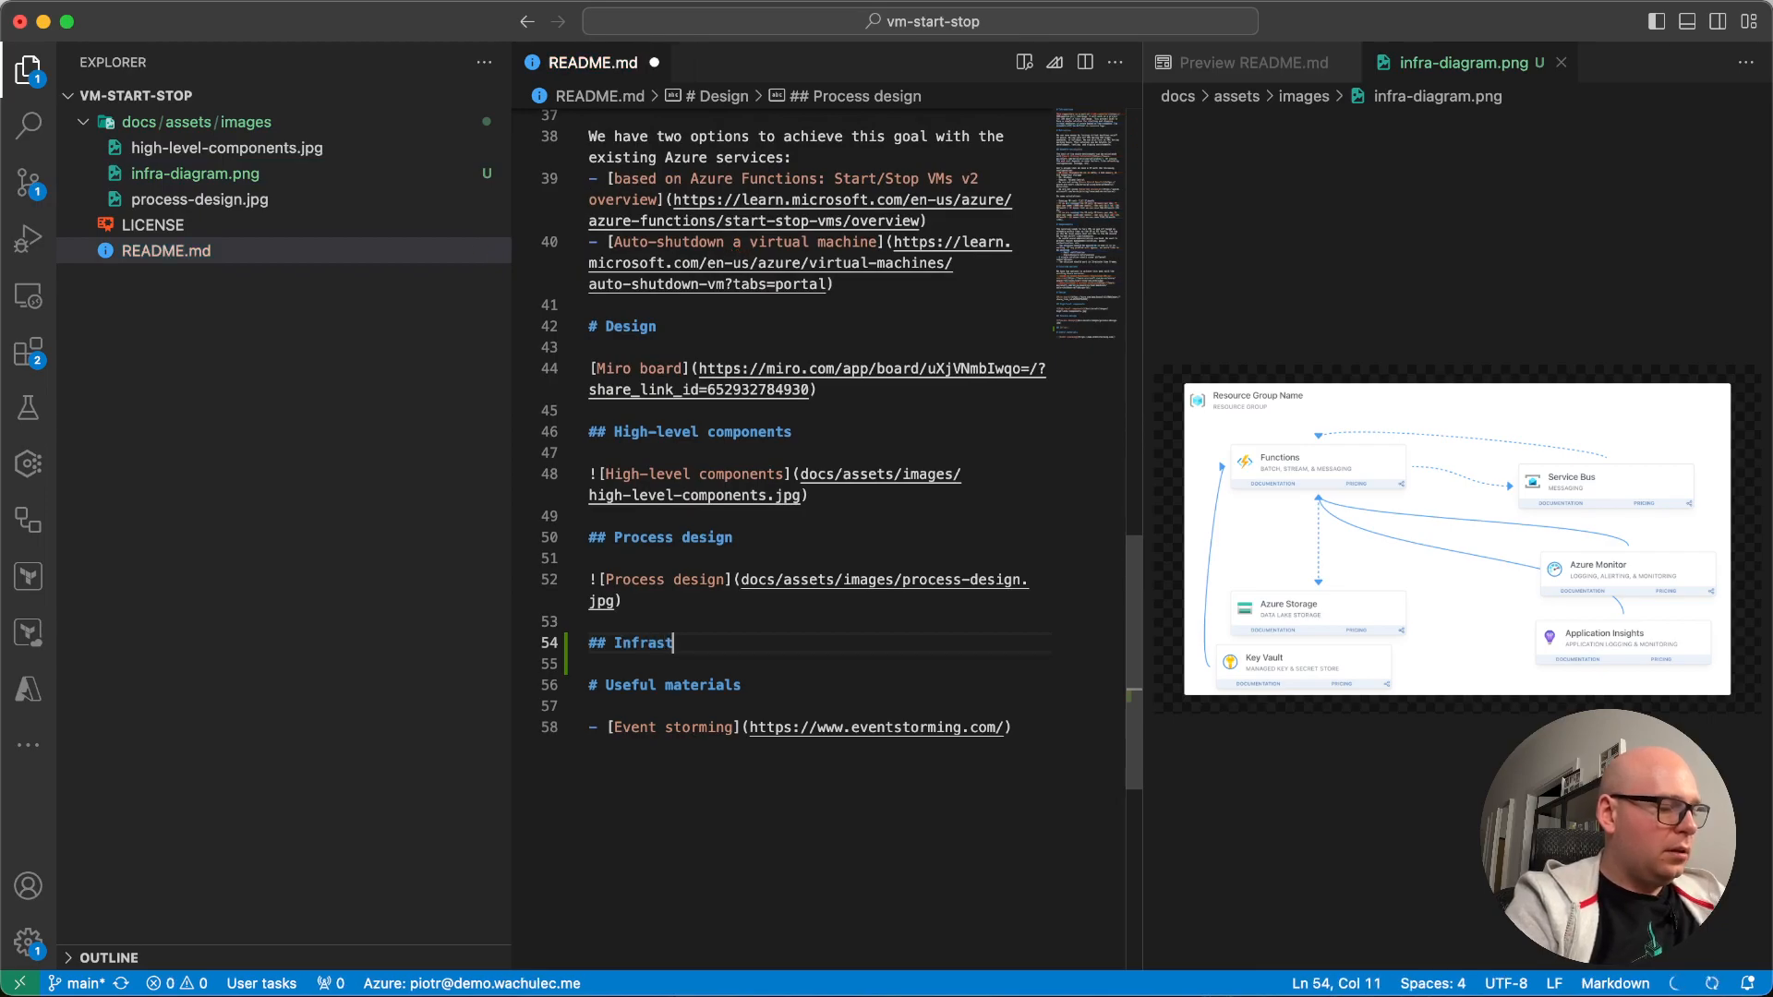
text(ucture design)
key(Return)
key(Return)
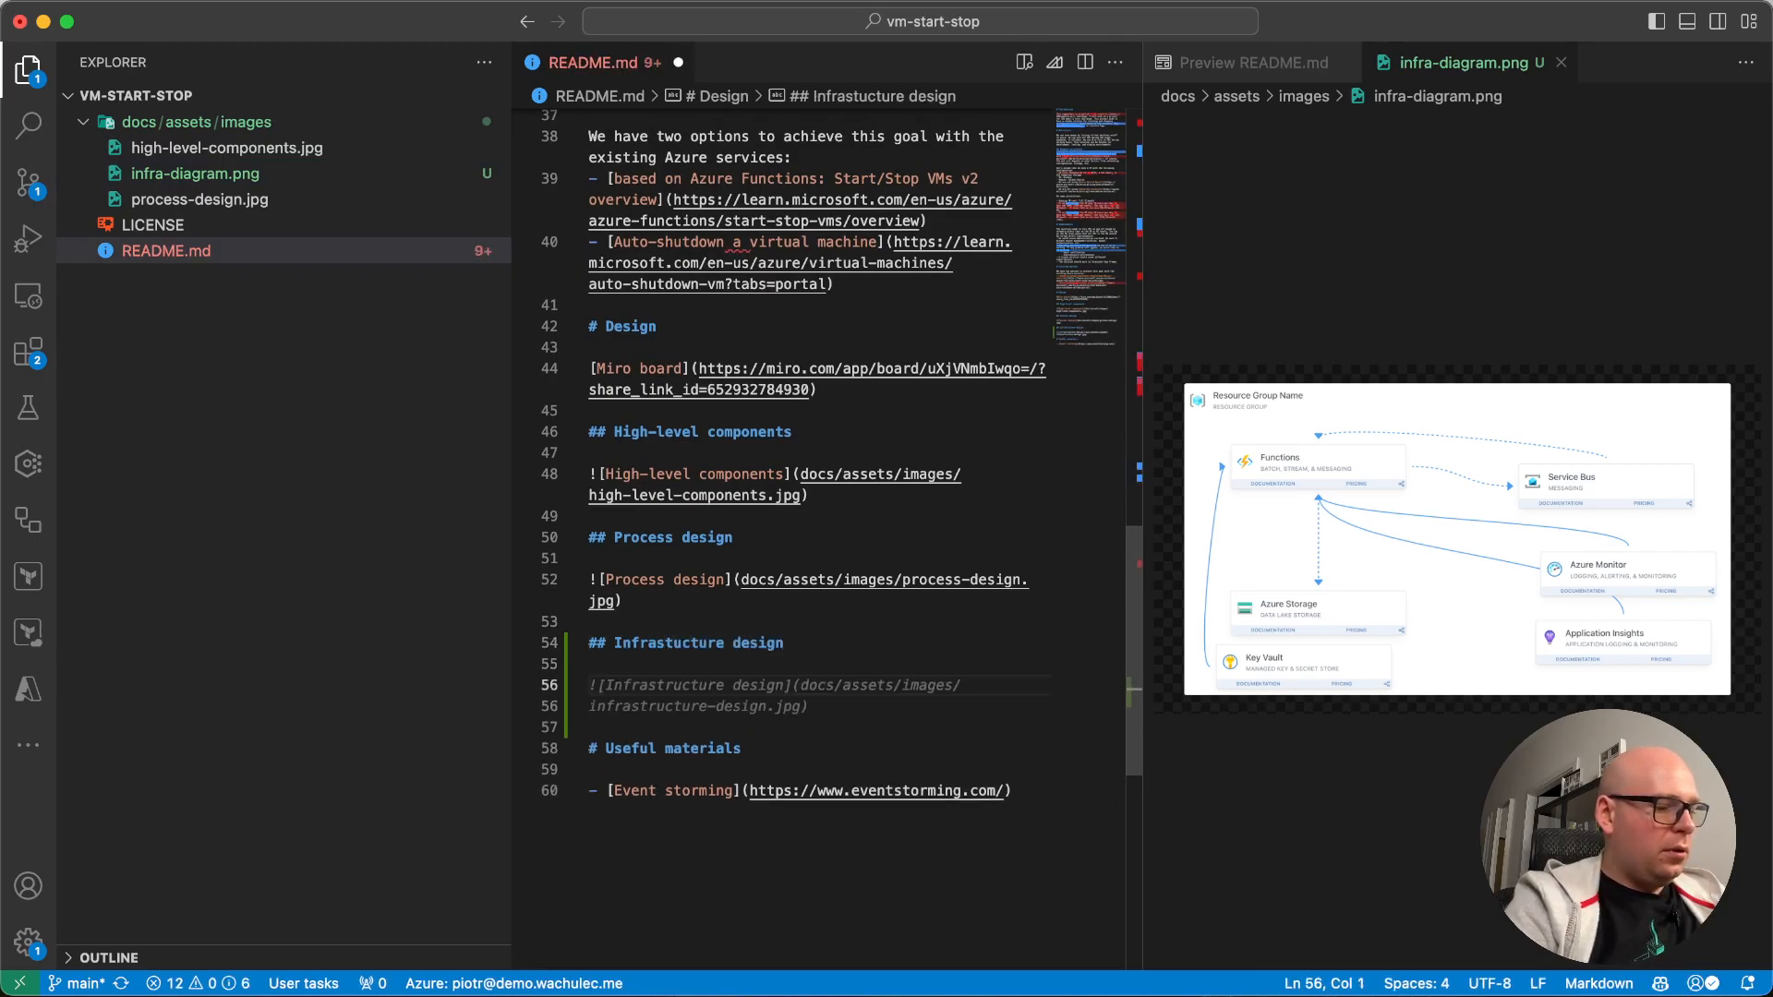
text([)
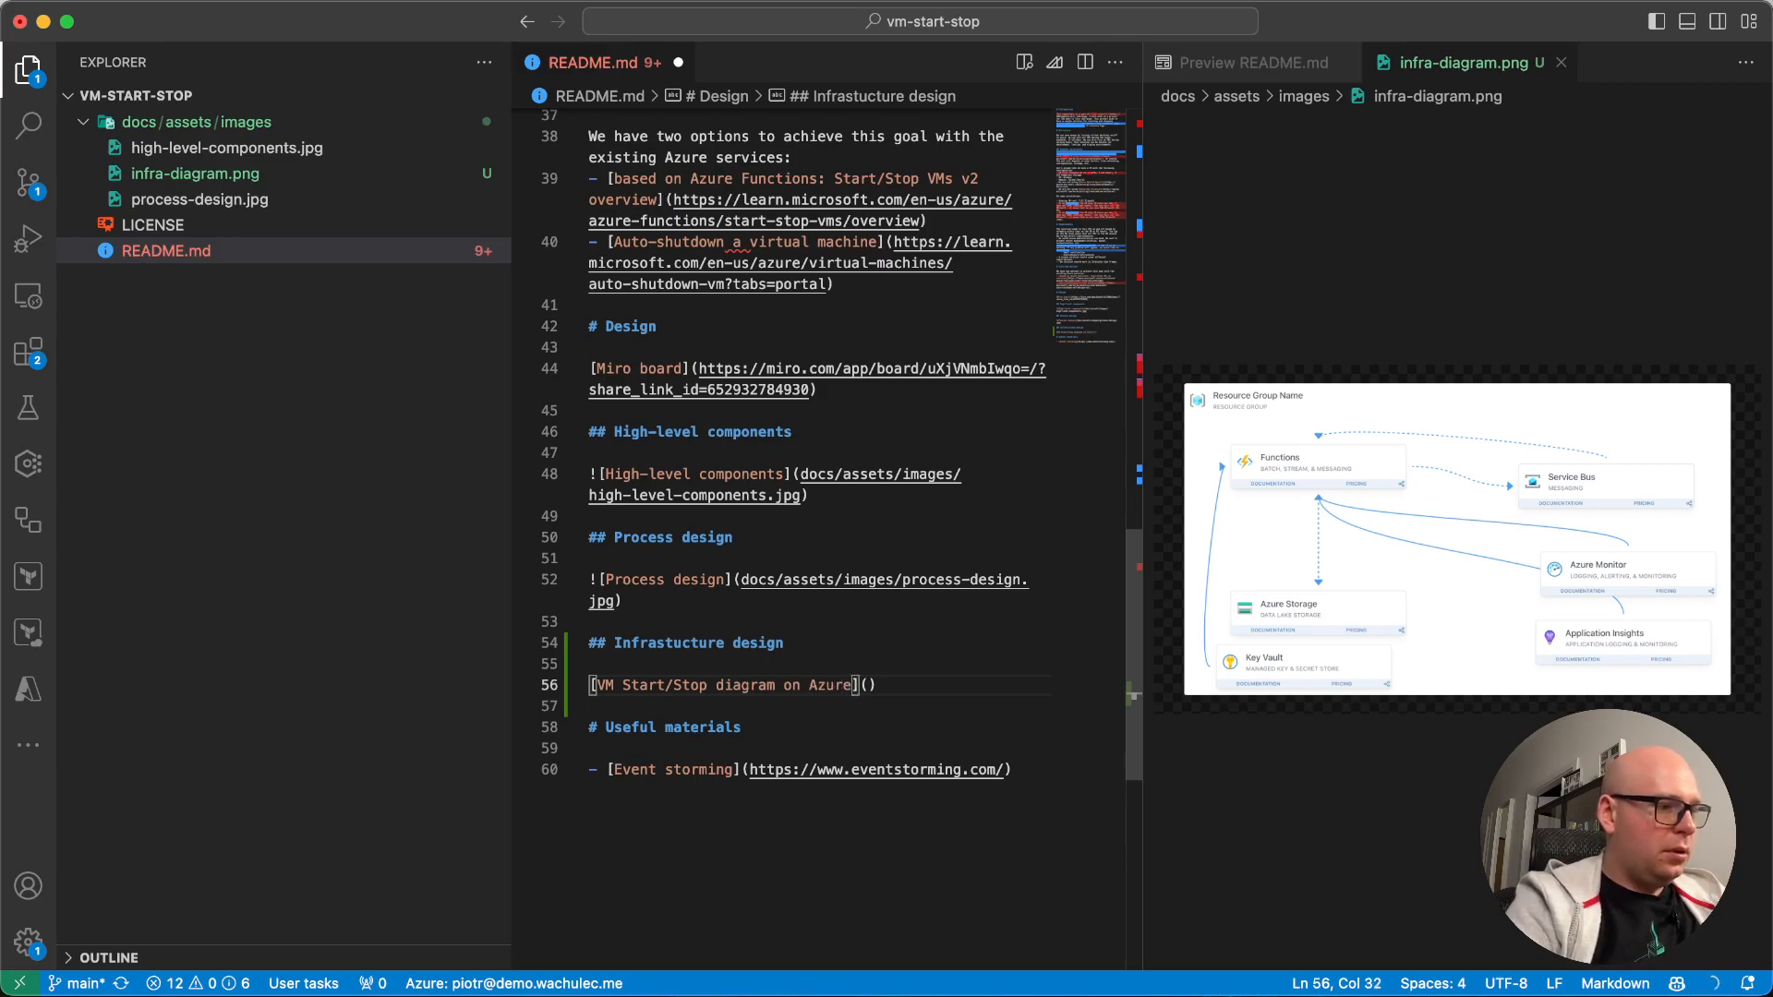
key(ctrl+Left)
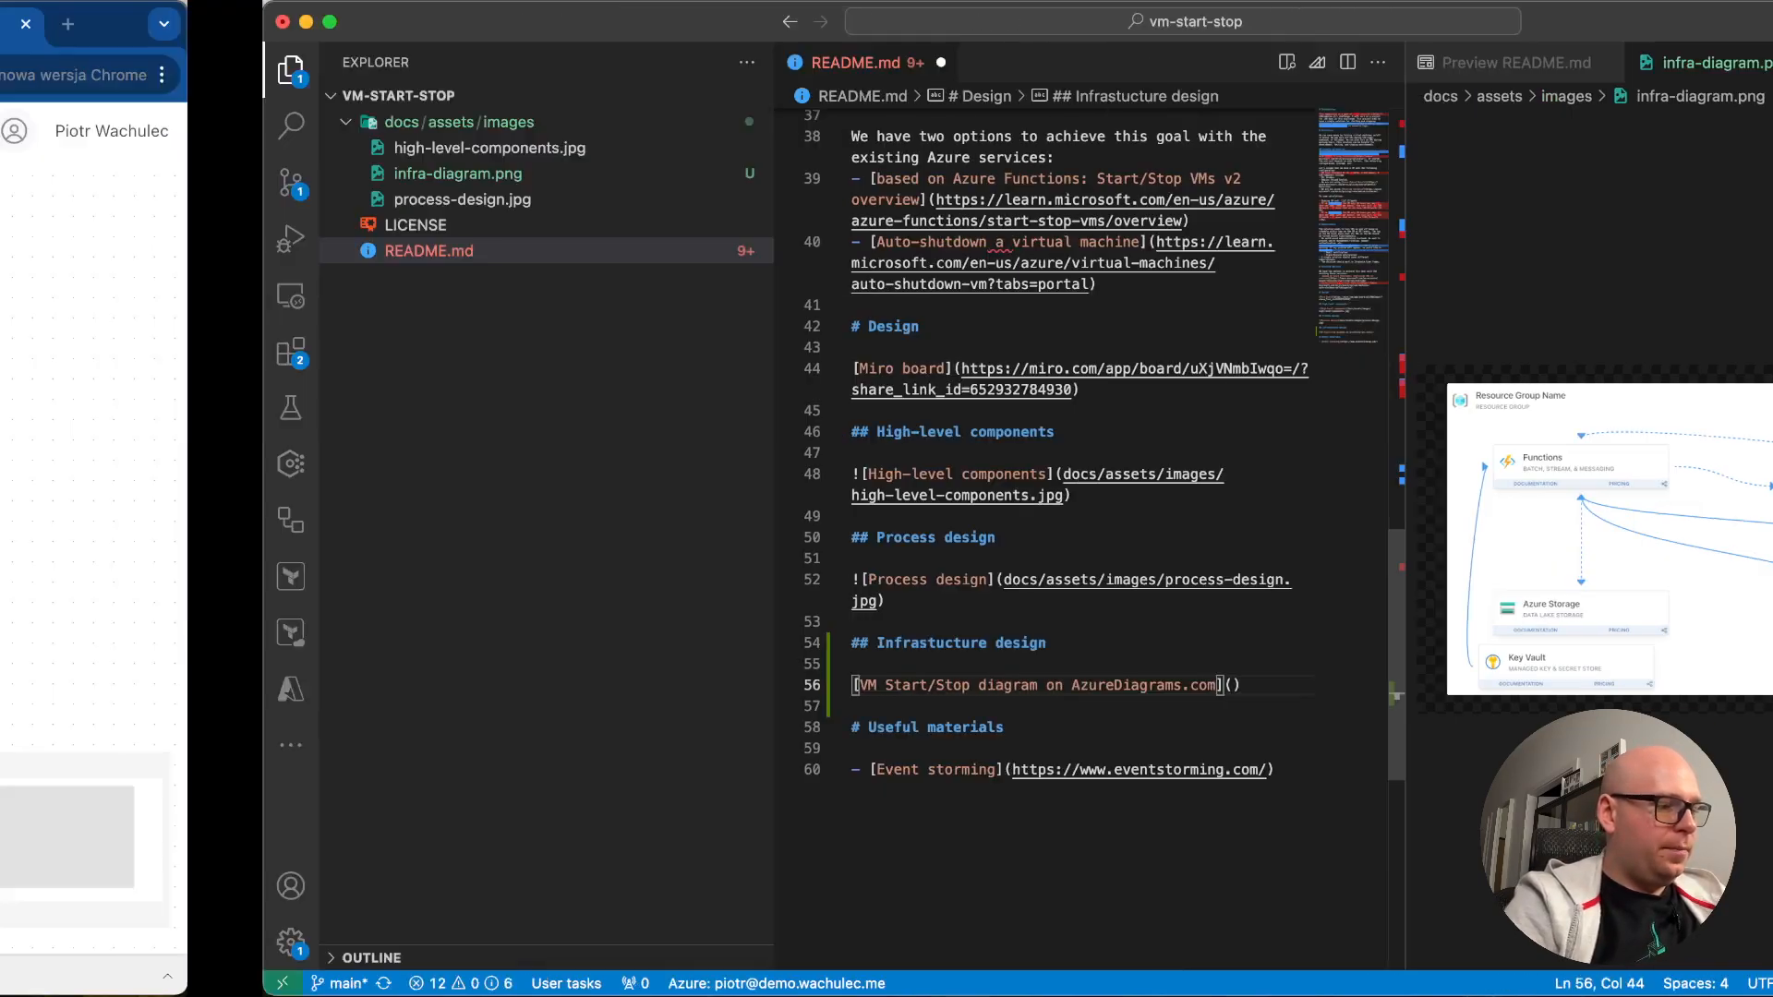
click(500, 88)
key(super+c)
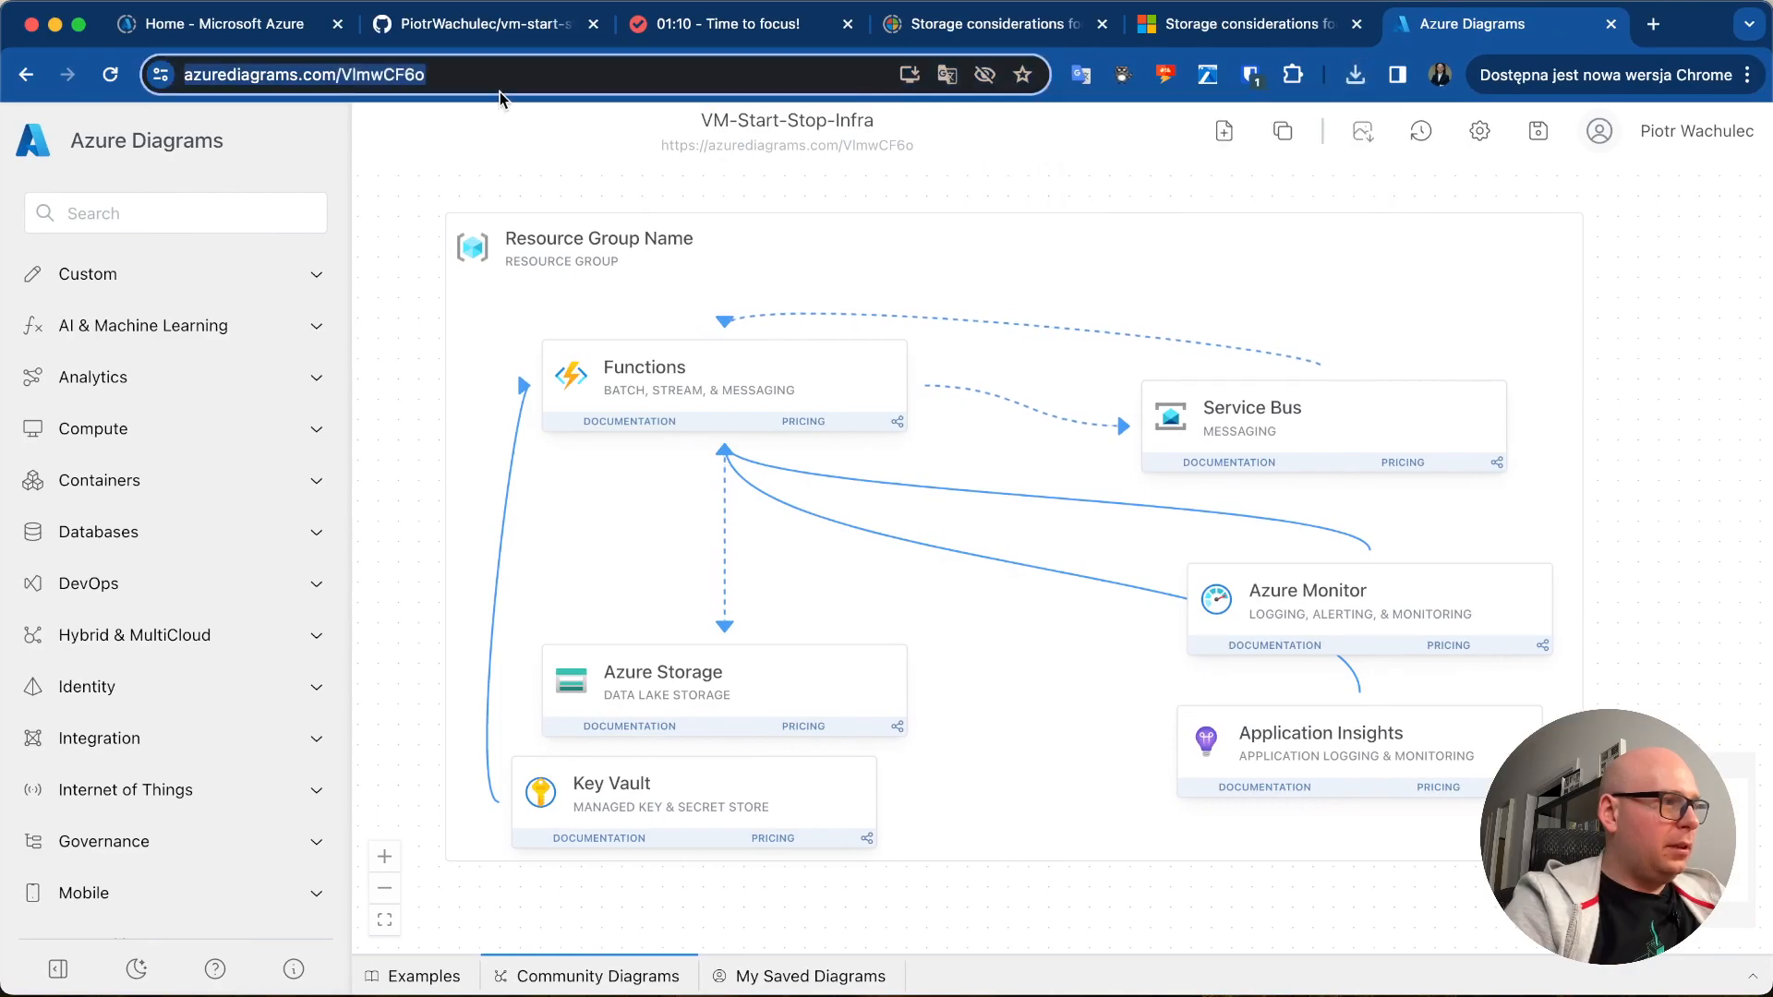
key(ctrl+Right)
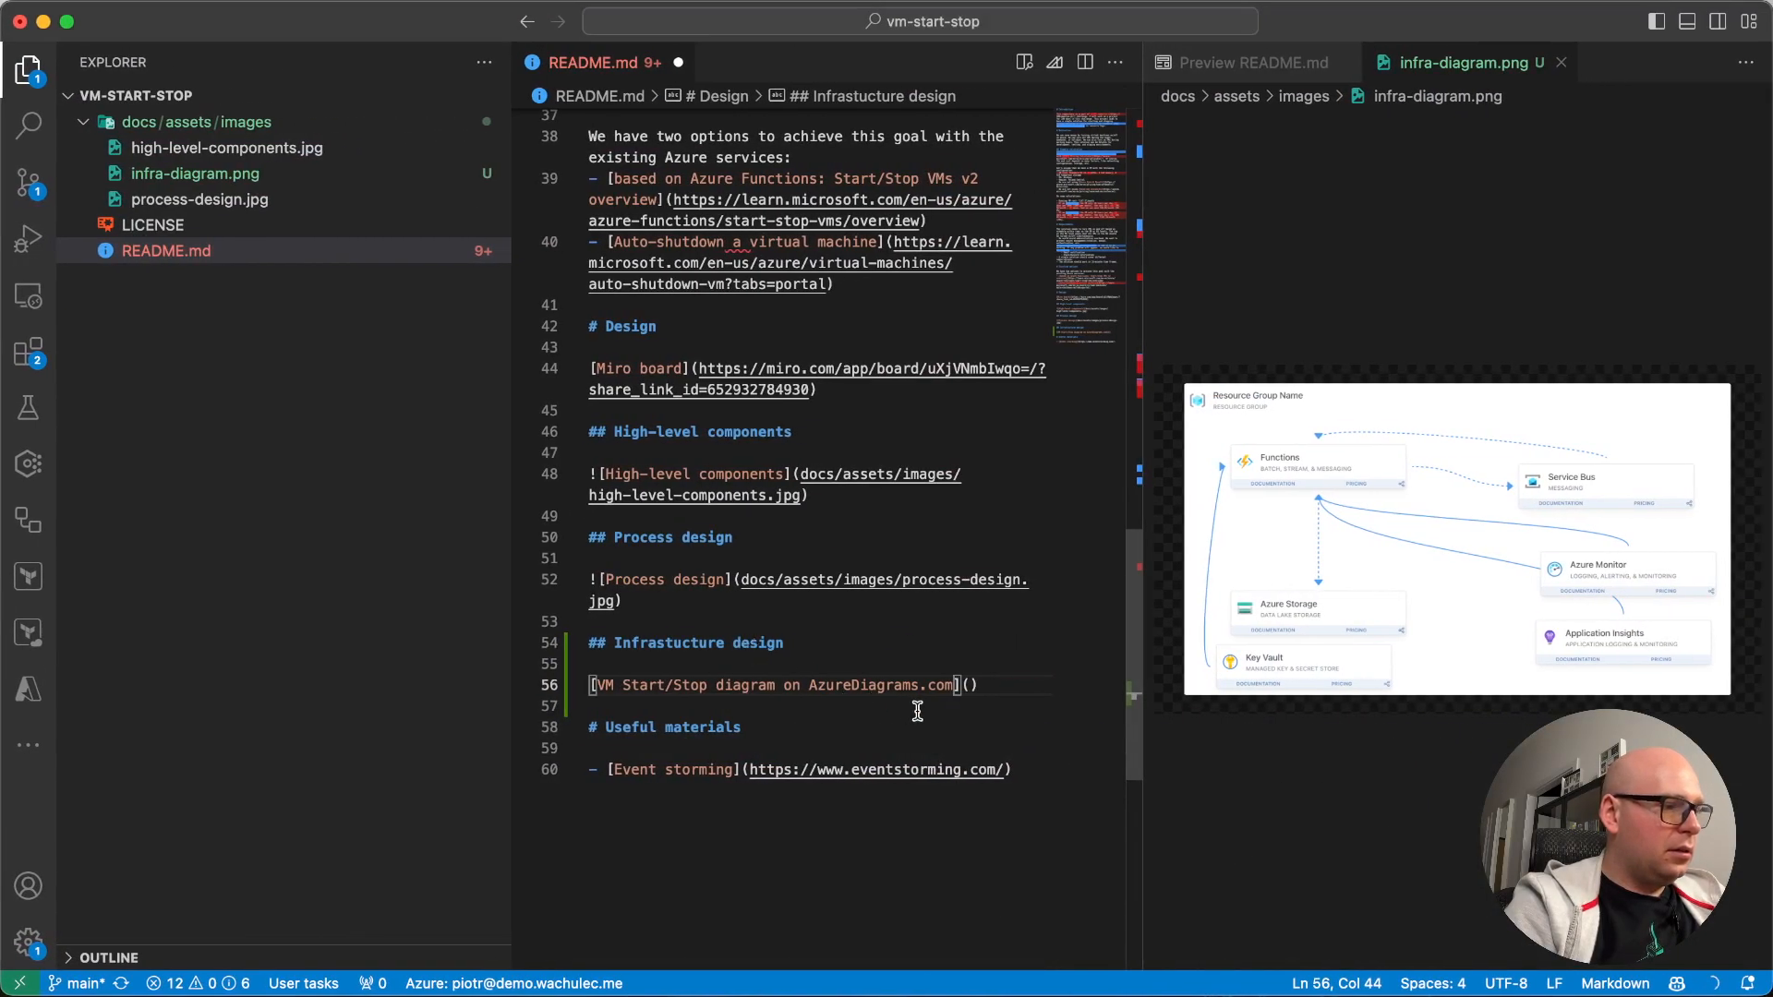
text(()
key(super+v)
text())
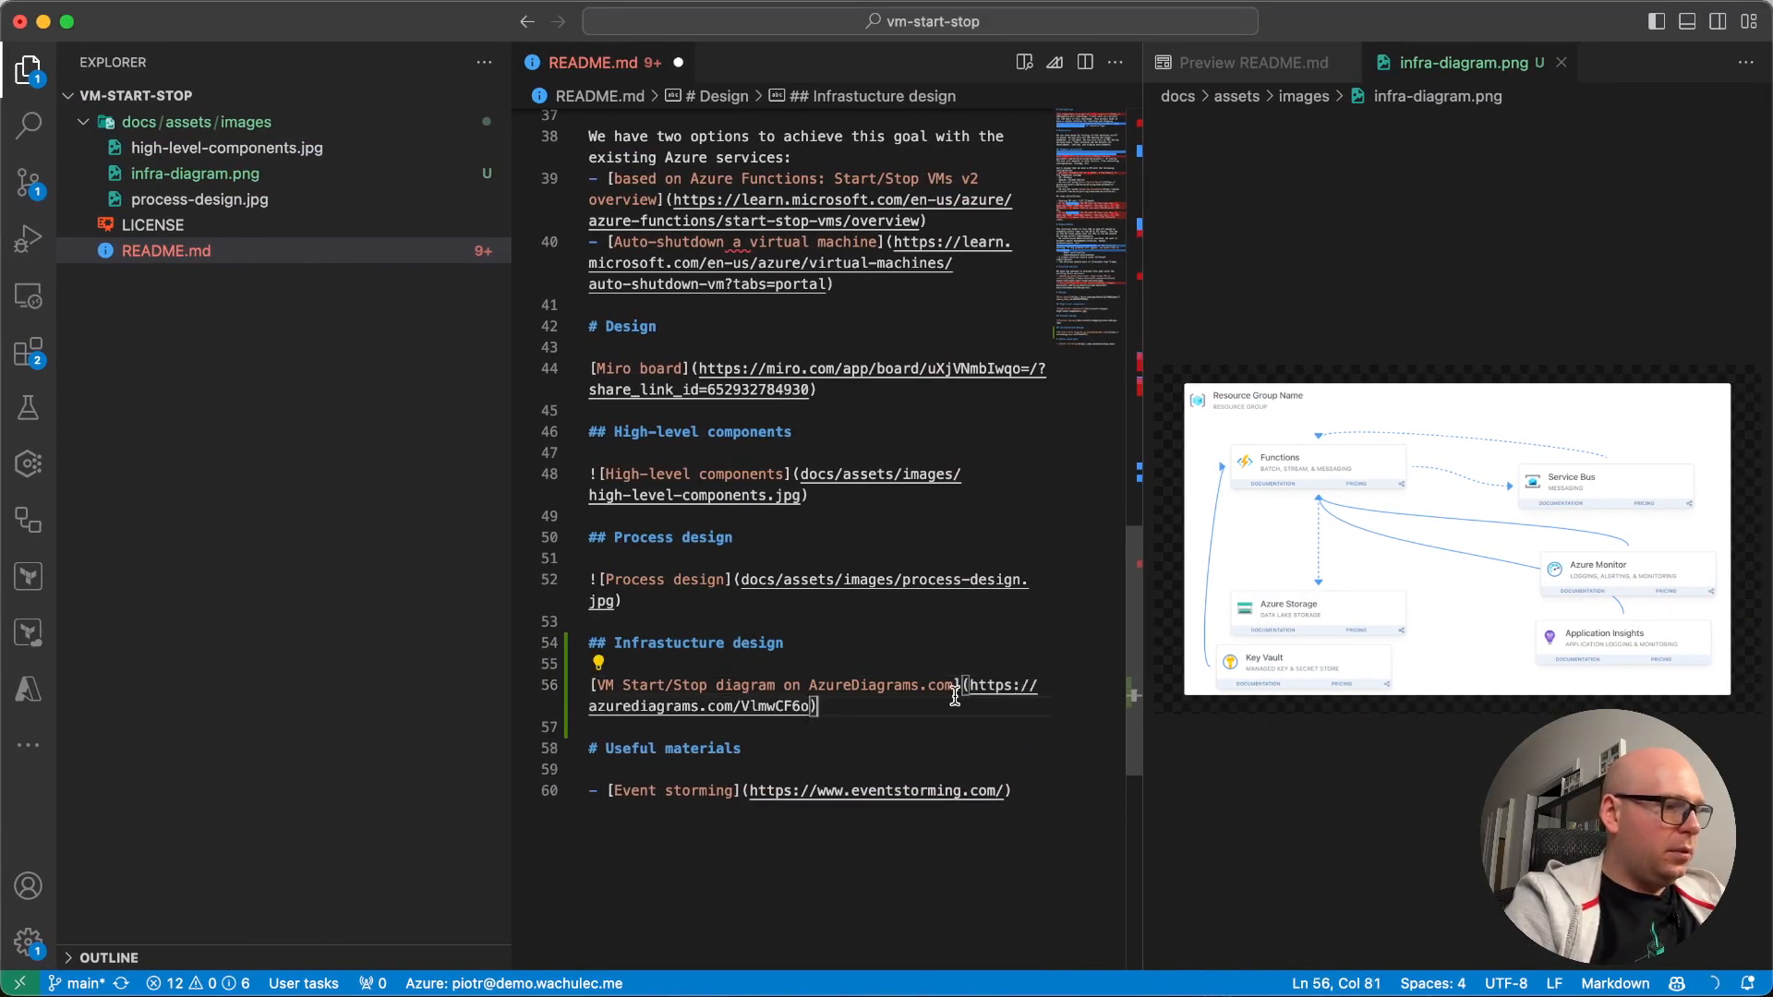
- Below the diagram link, insert an image labelled "Infrastructure design" with the path docs/assets/images/infrastructure-design.jpg, and show the README preview
key(Return)
key(Return)
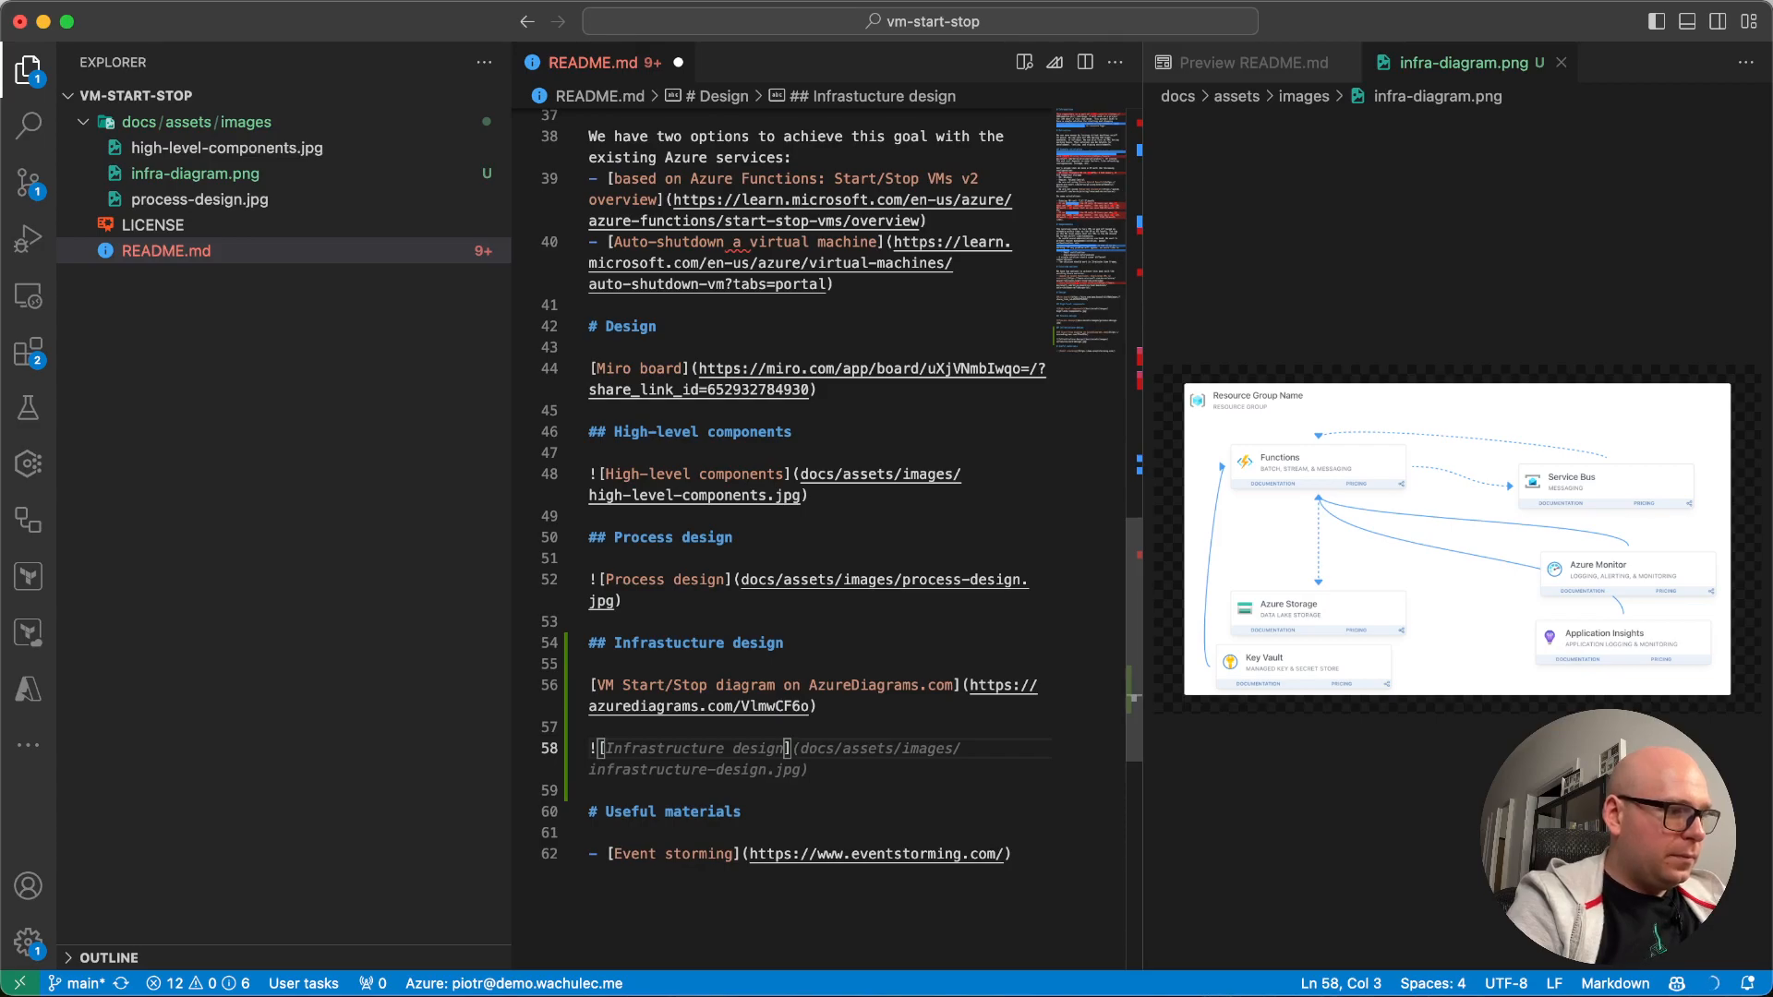
key(Tab)
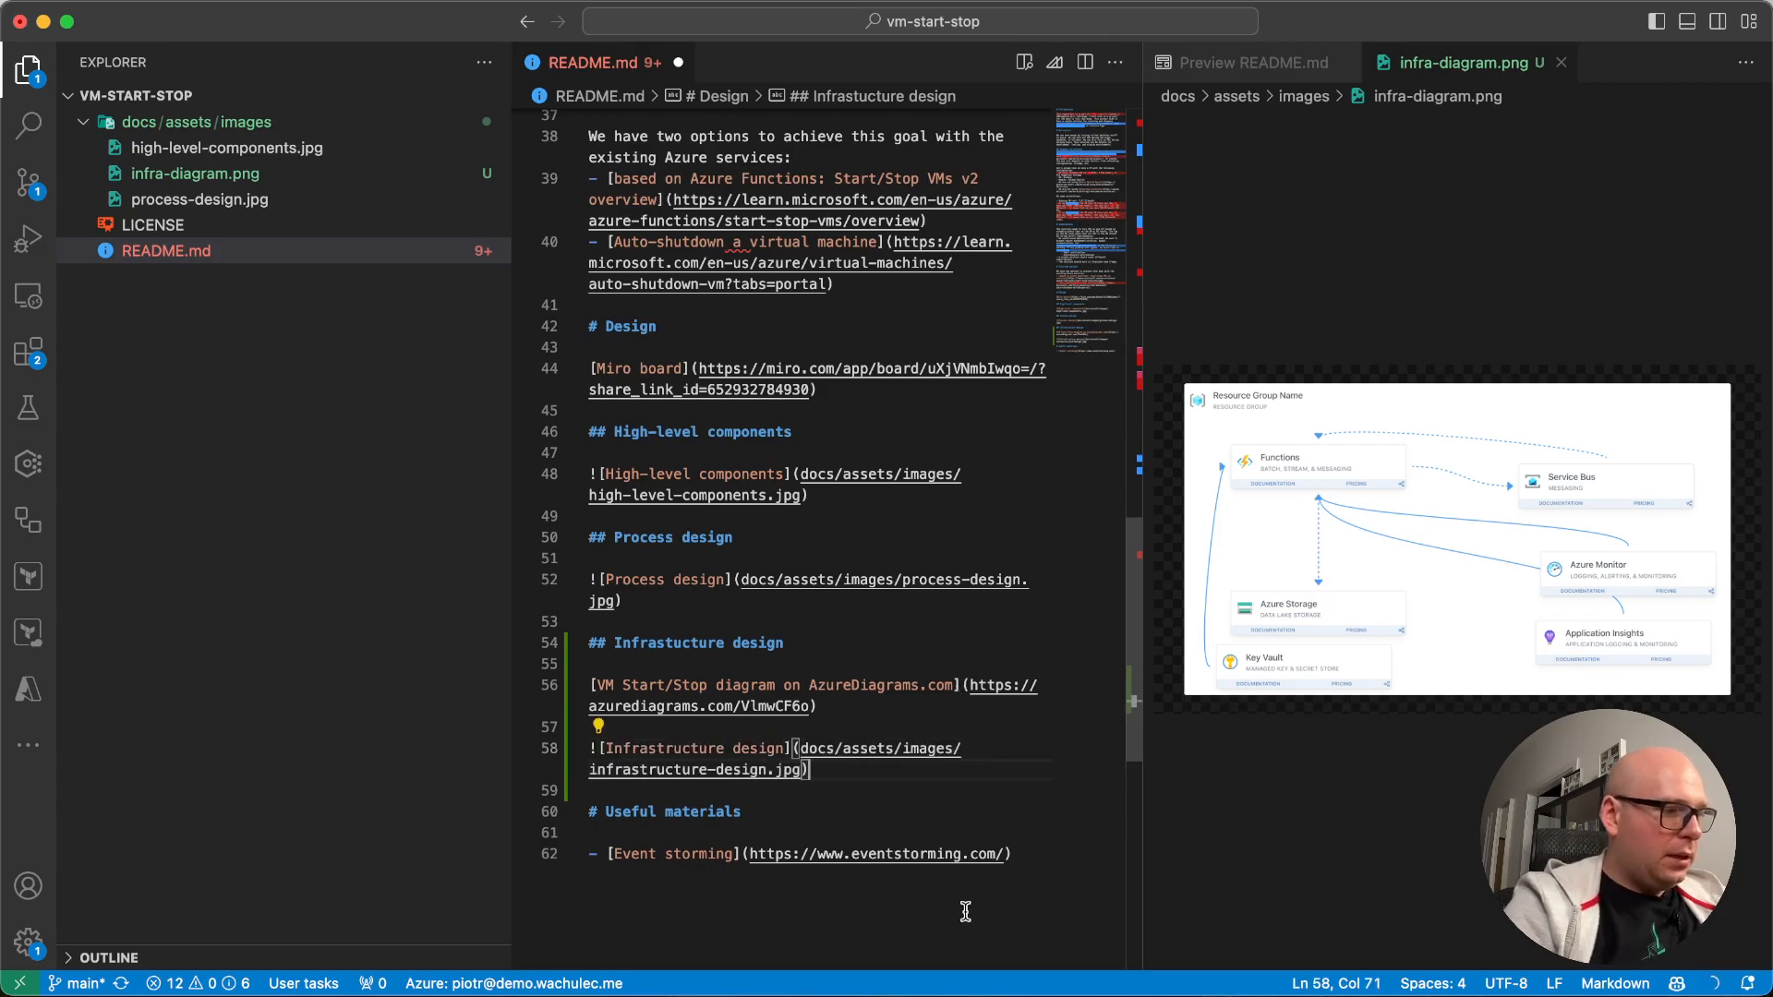
click(1242, 61)
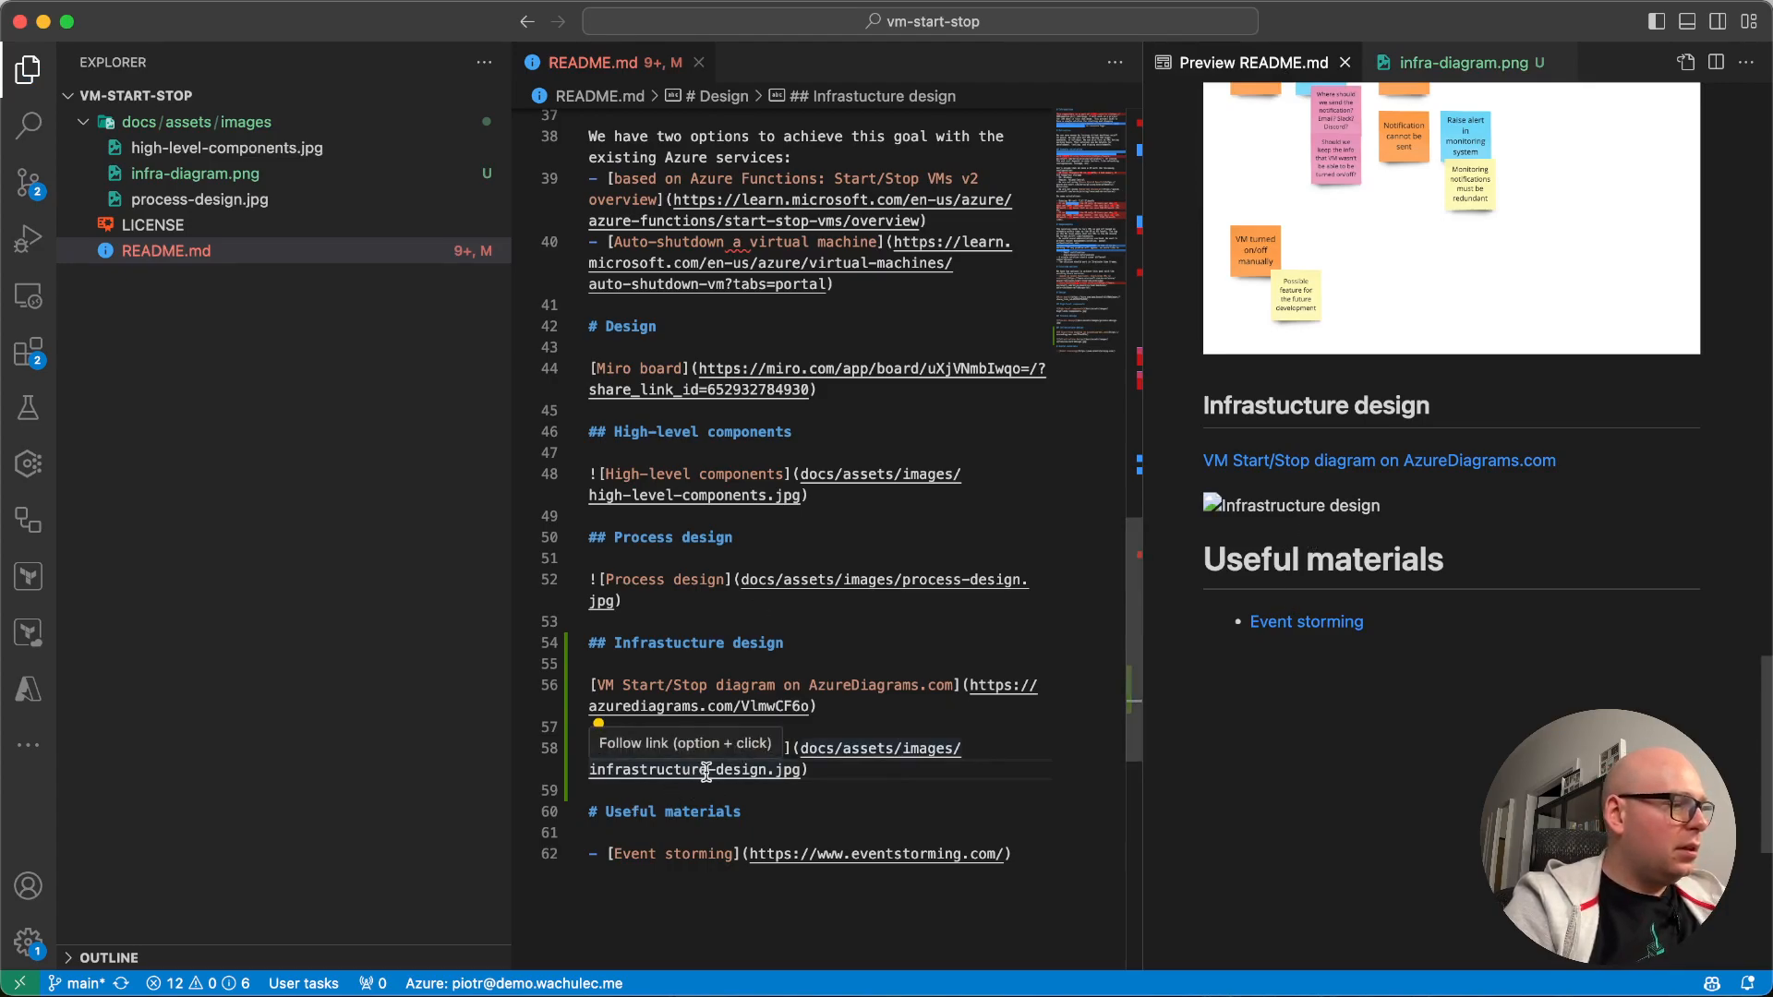
- Correct the infrastructure image's path to docs/assets/images/infra-diagram.png, save README.md, and check the image in the preview
drag(767, 769, 605, 764)
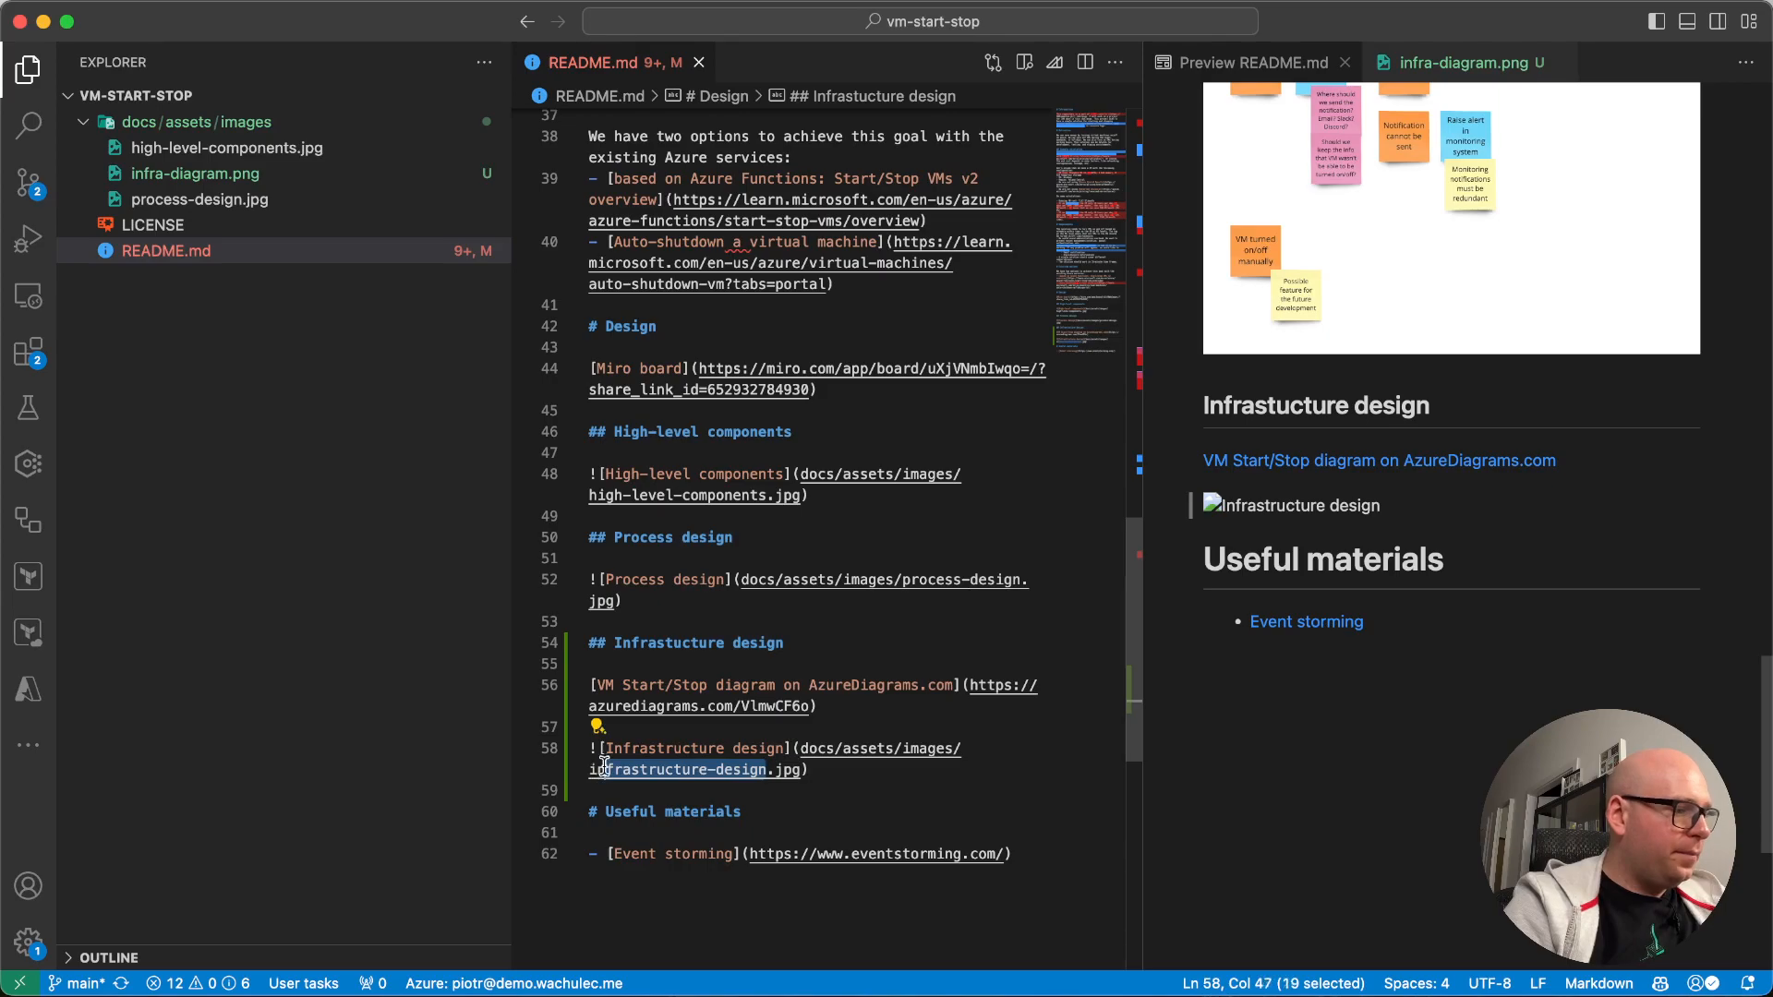
text(-diagram)
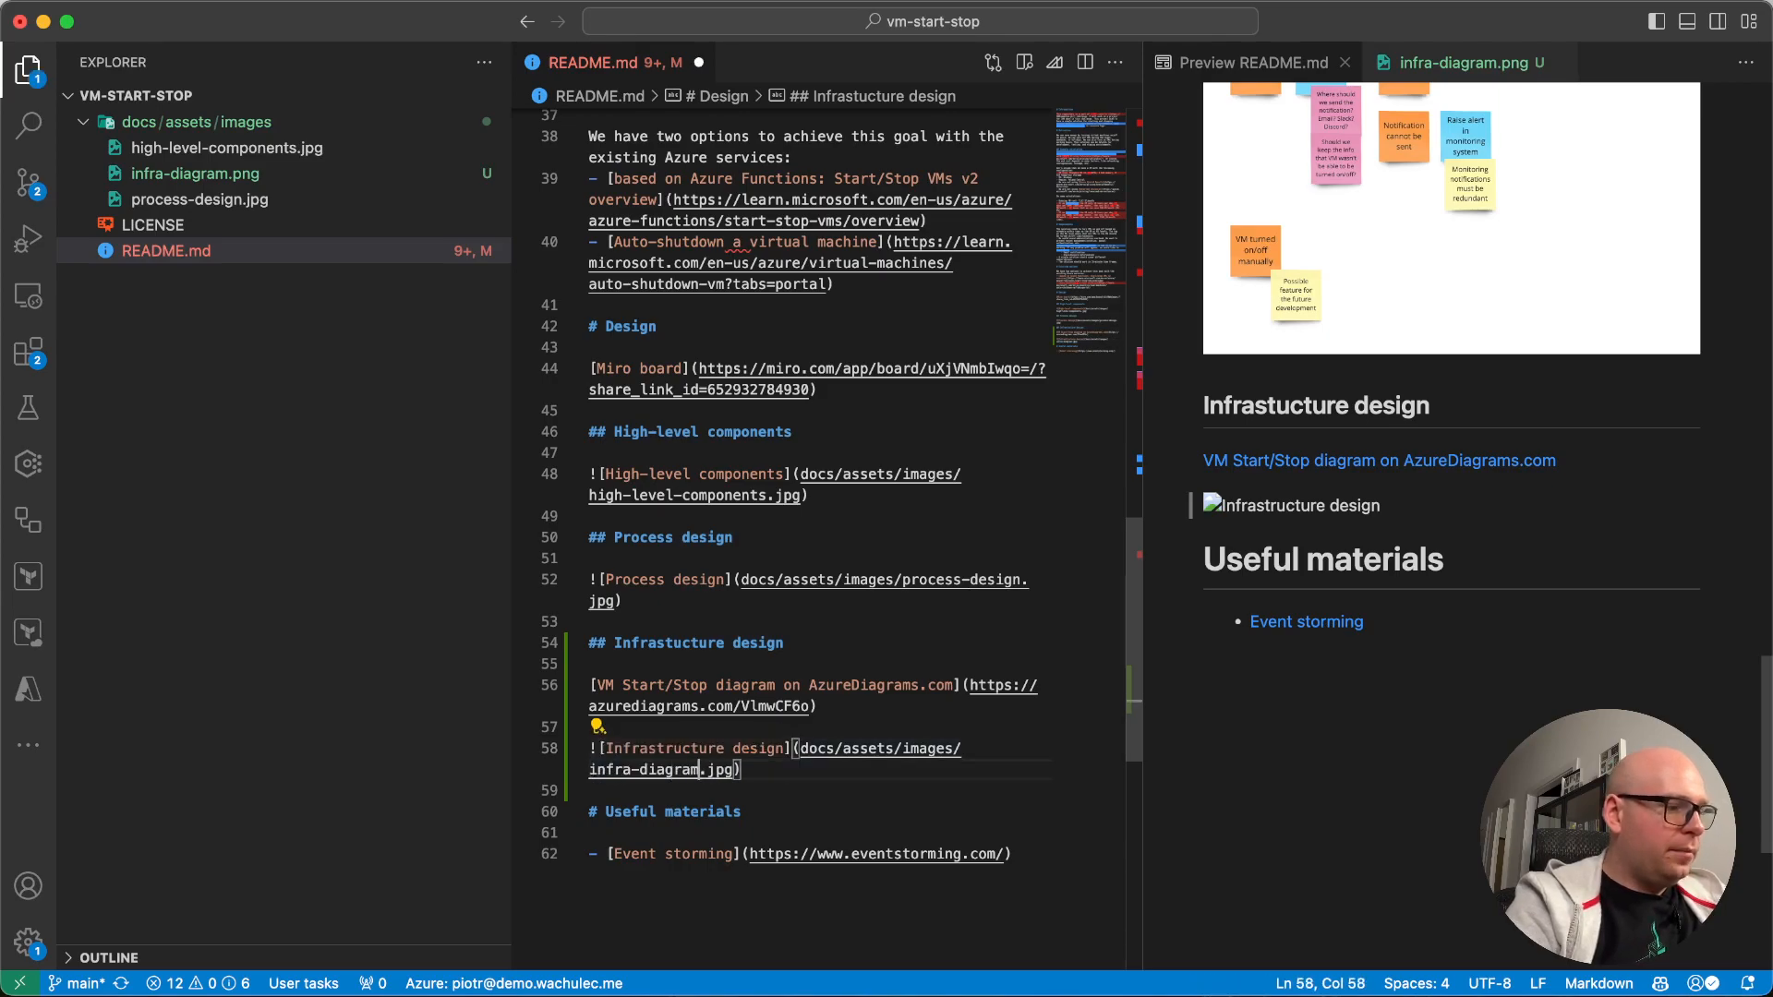
scroll(1300, 774, down, 10)
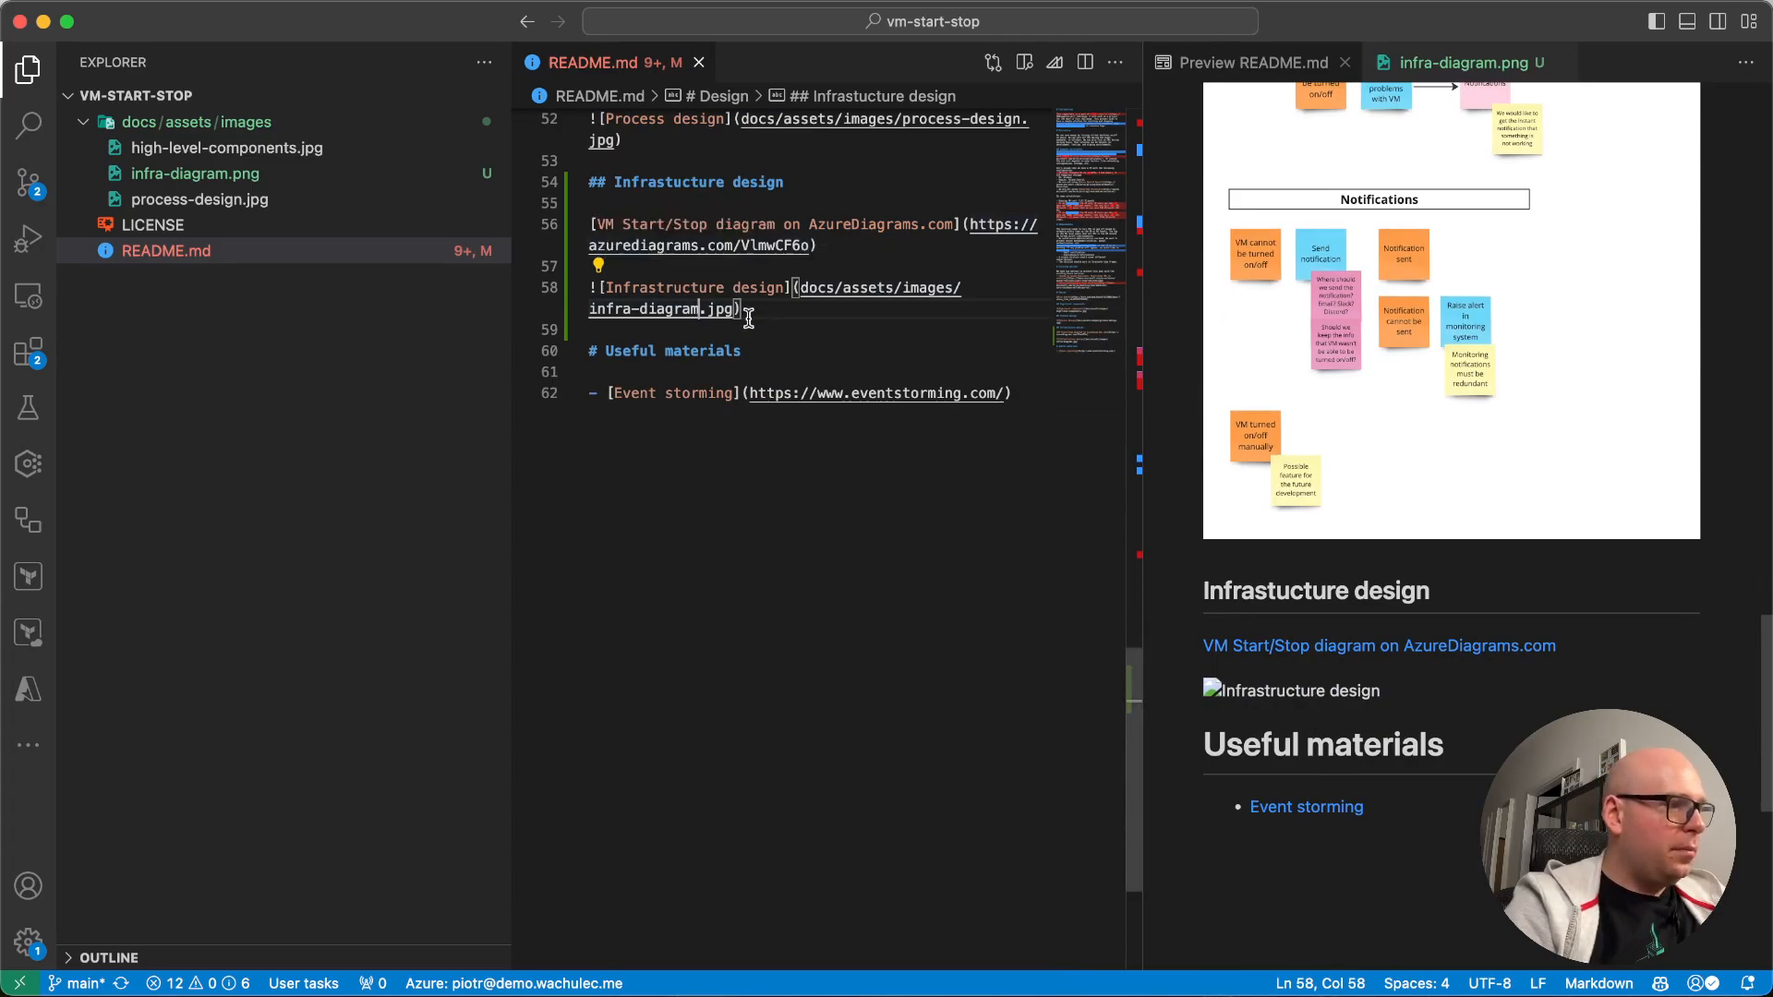
text(ng)
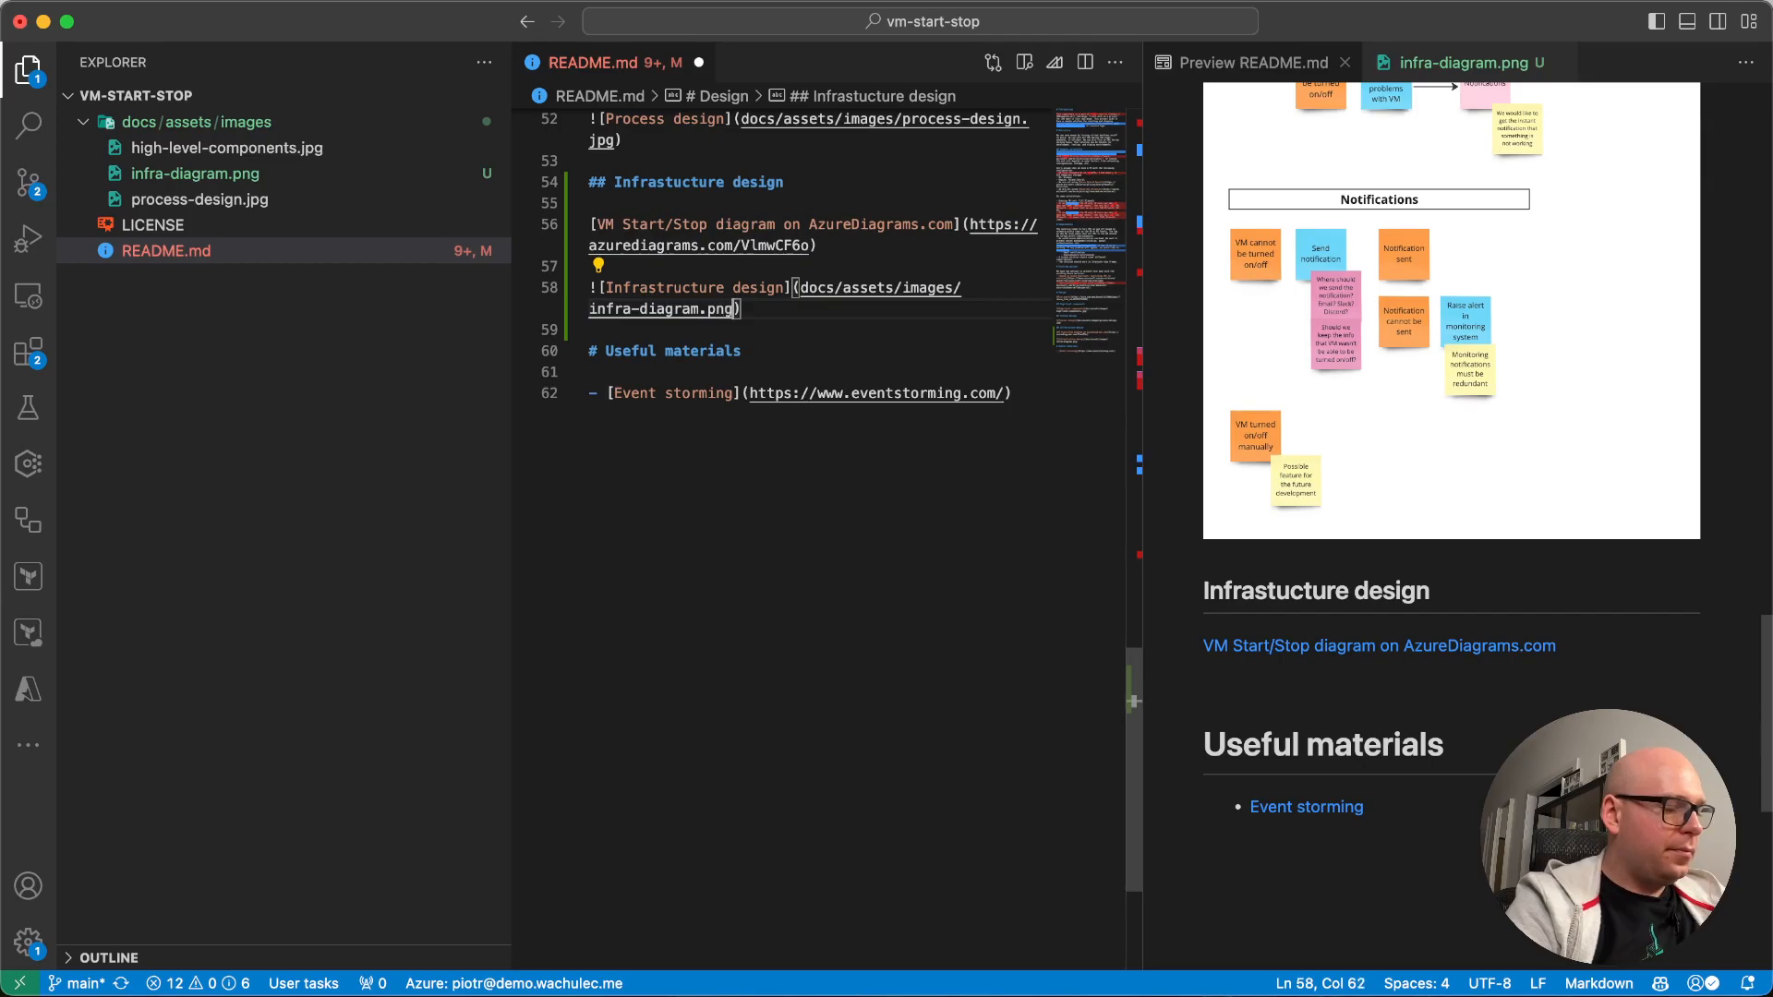
key(cmd+s)
scroll(1374, 774, down, 3)
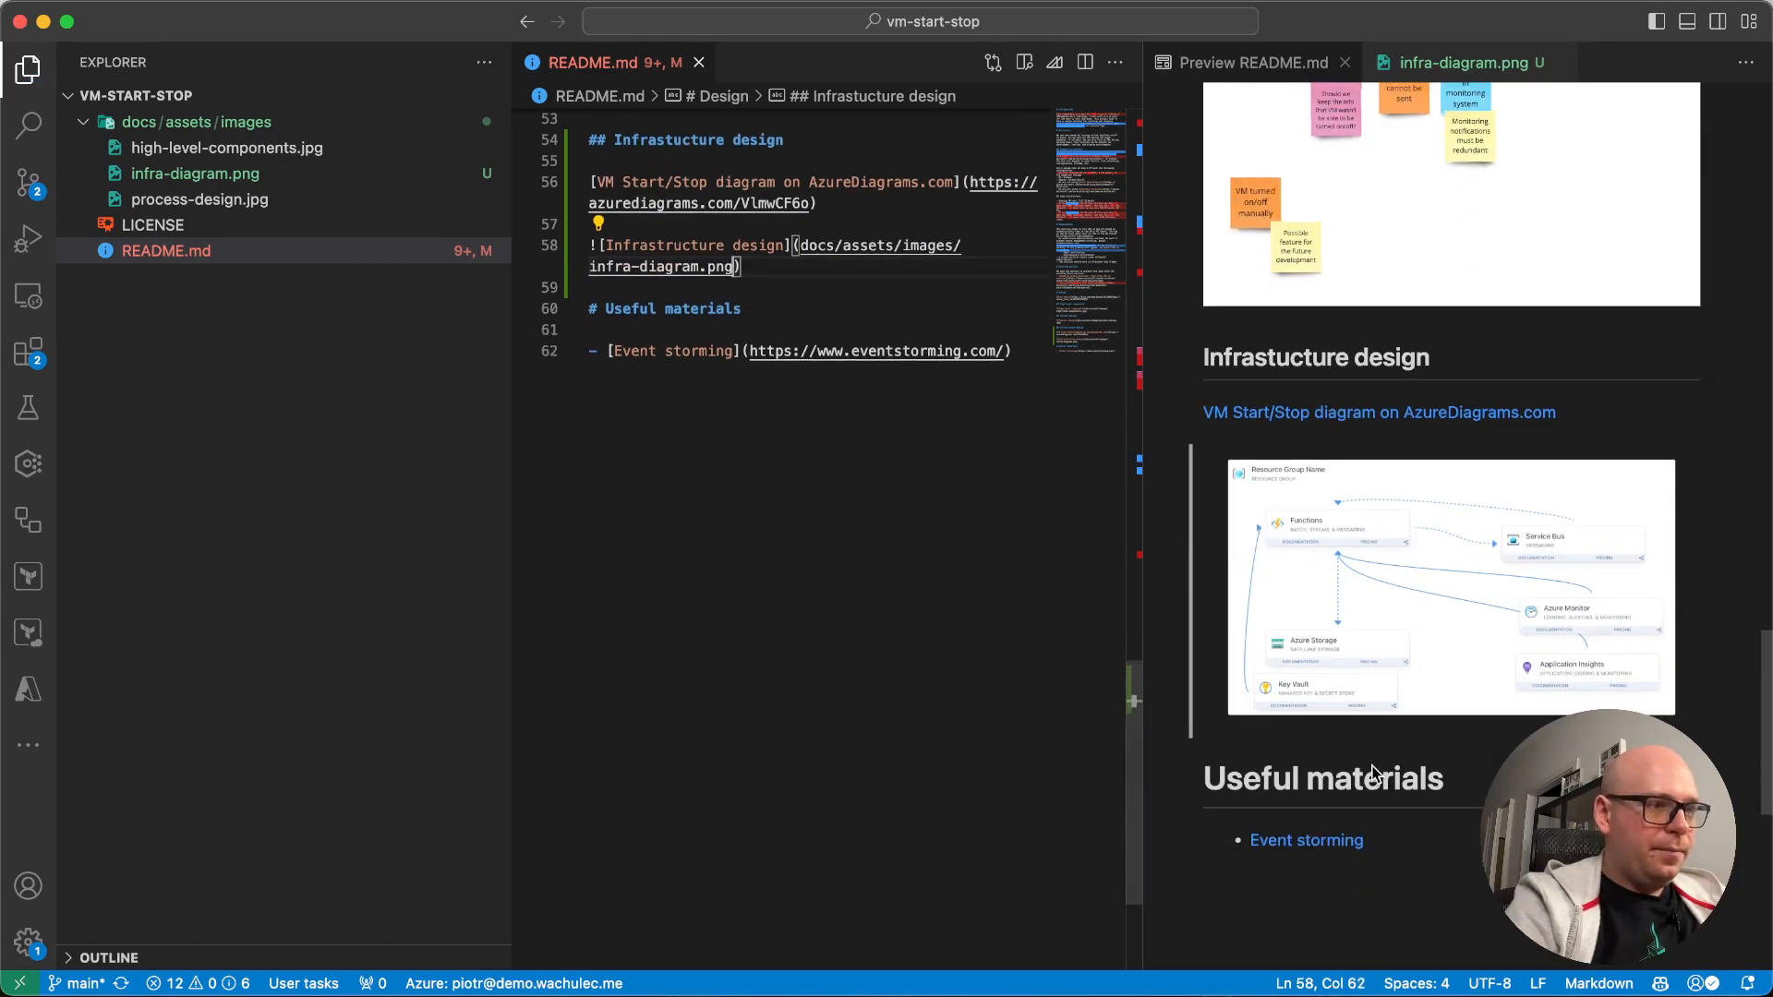
scroll(1170, 487, up, 3)
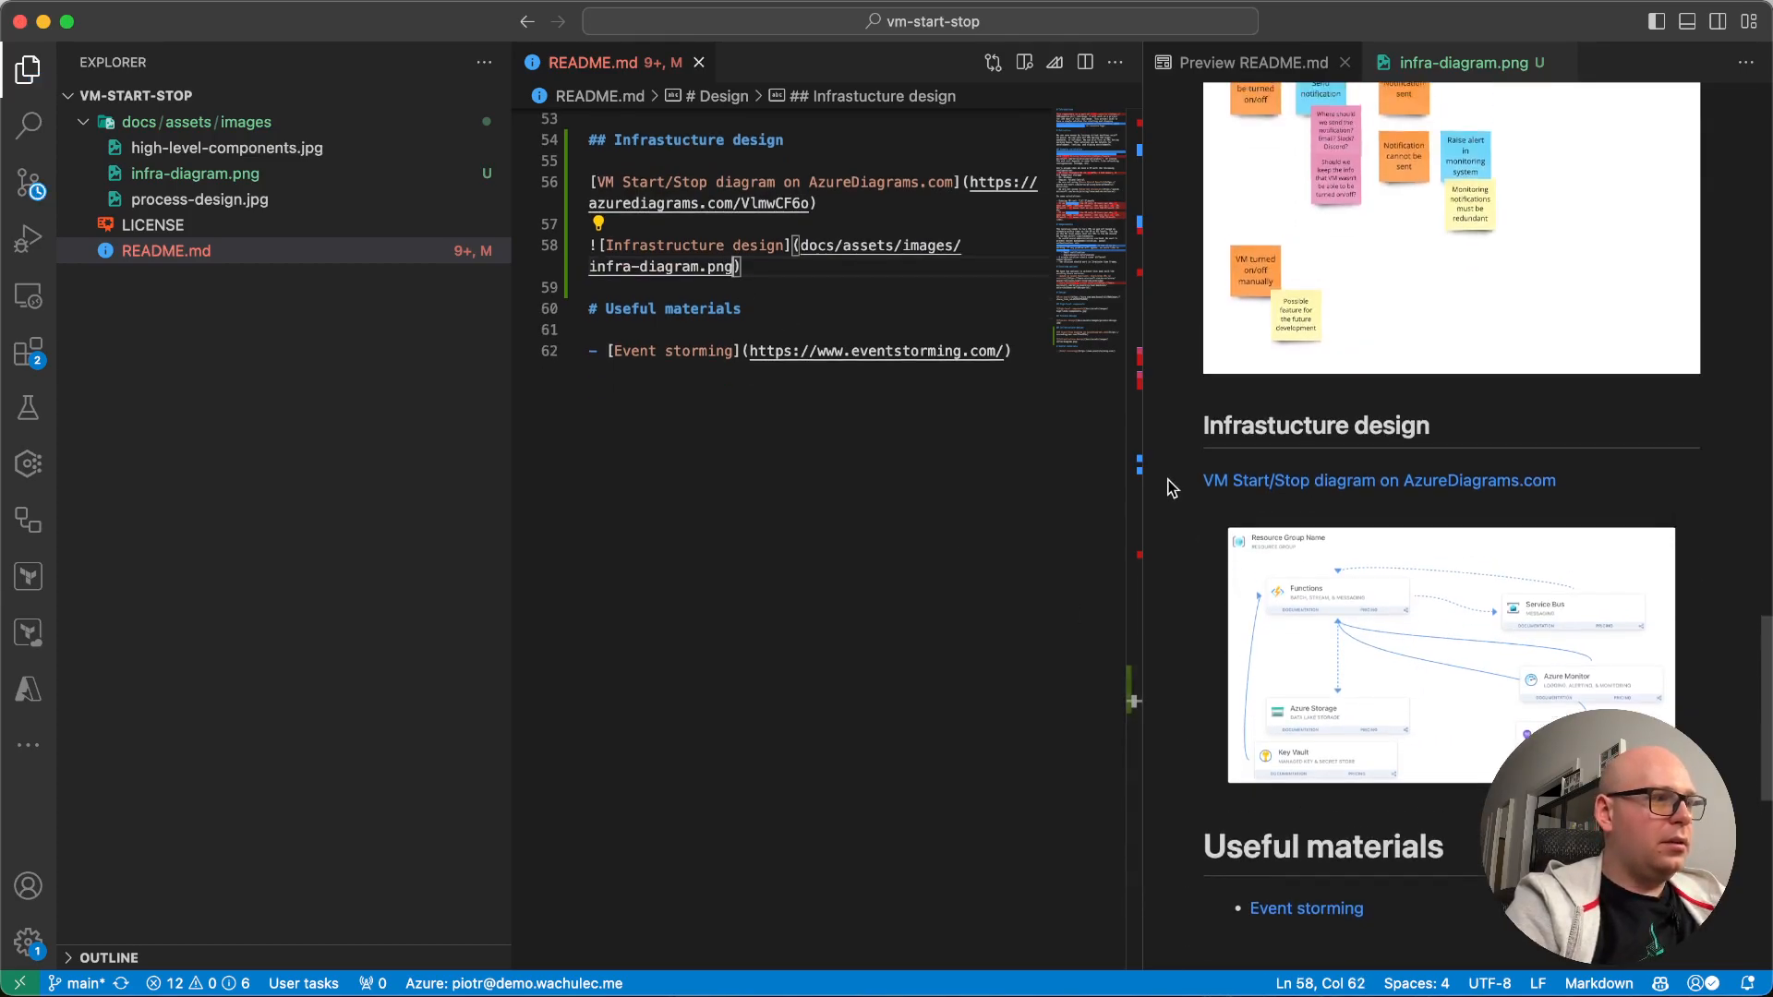
- Switch to the terminal, check the vm-start-stop repository's git status, and stage all changes
key(ctrl+Left)
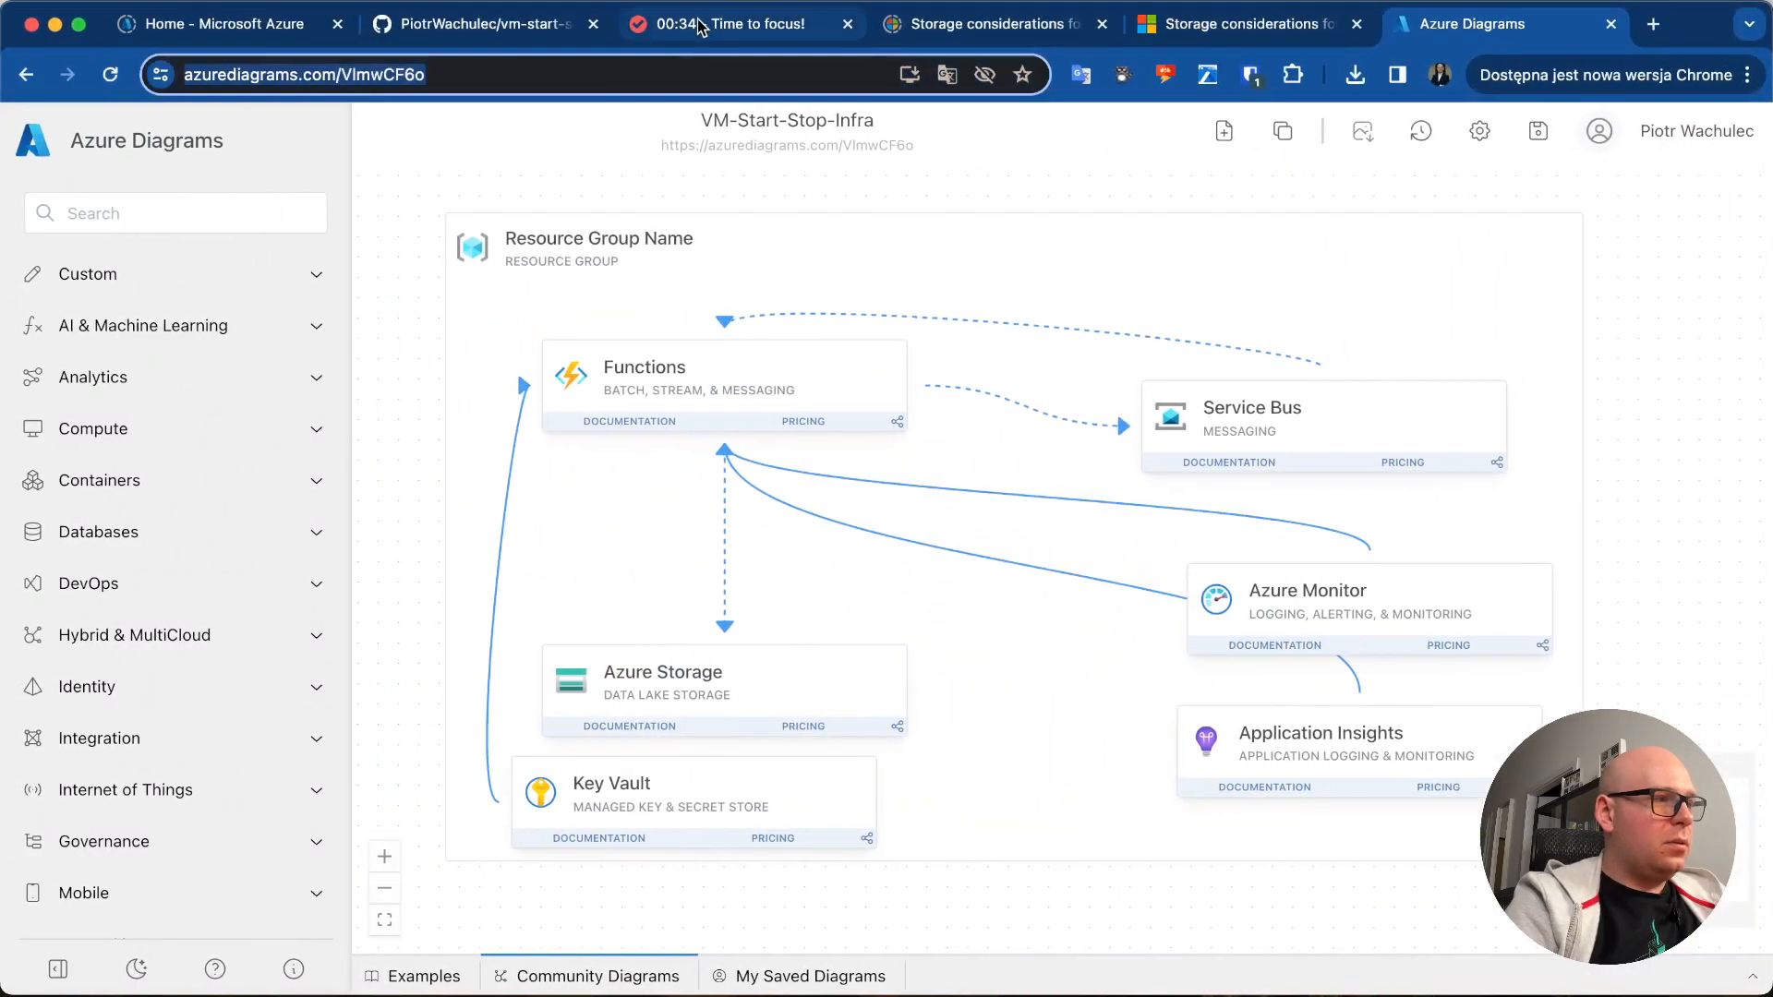
key(ctrl+Right)
key(ctrl+Right)
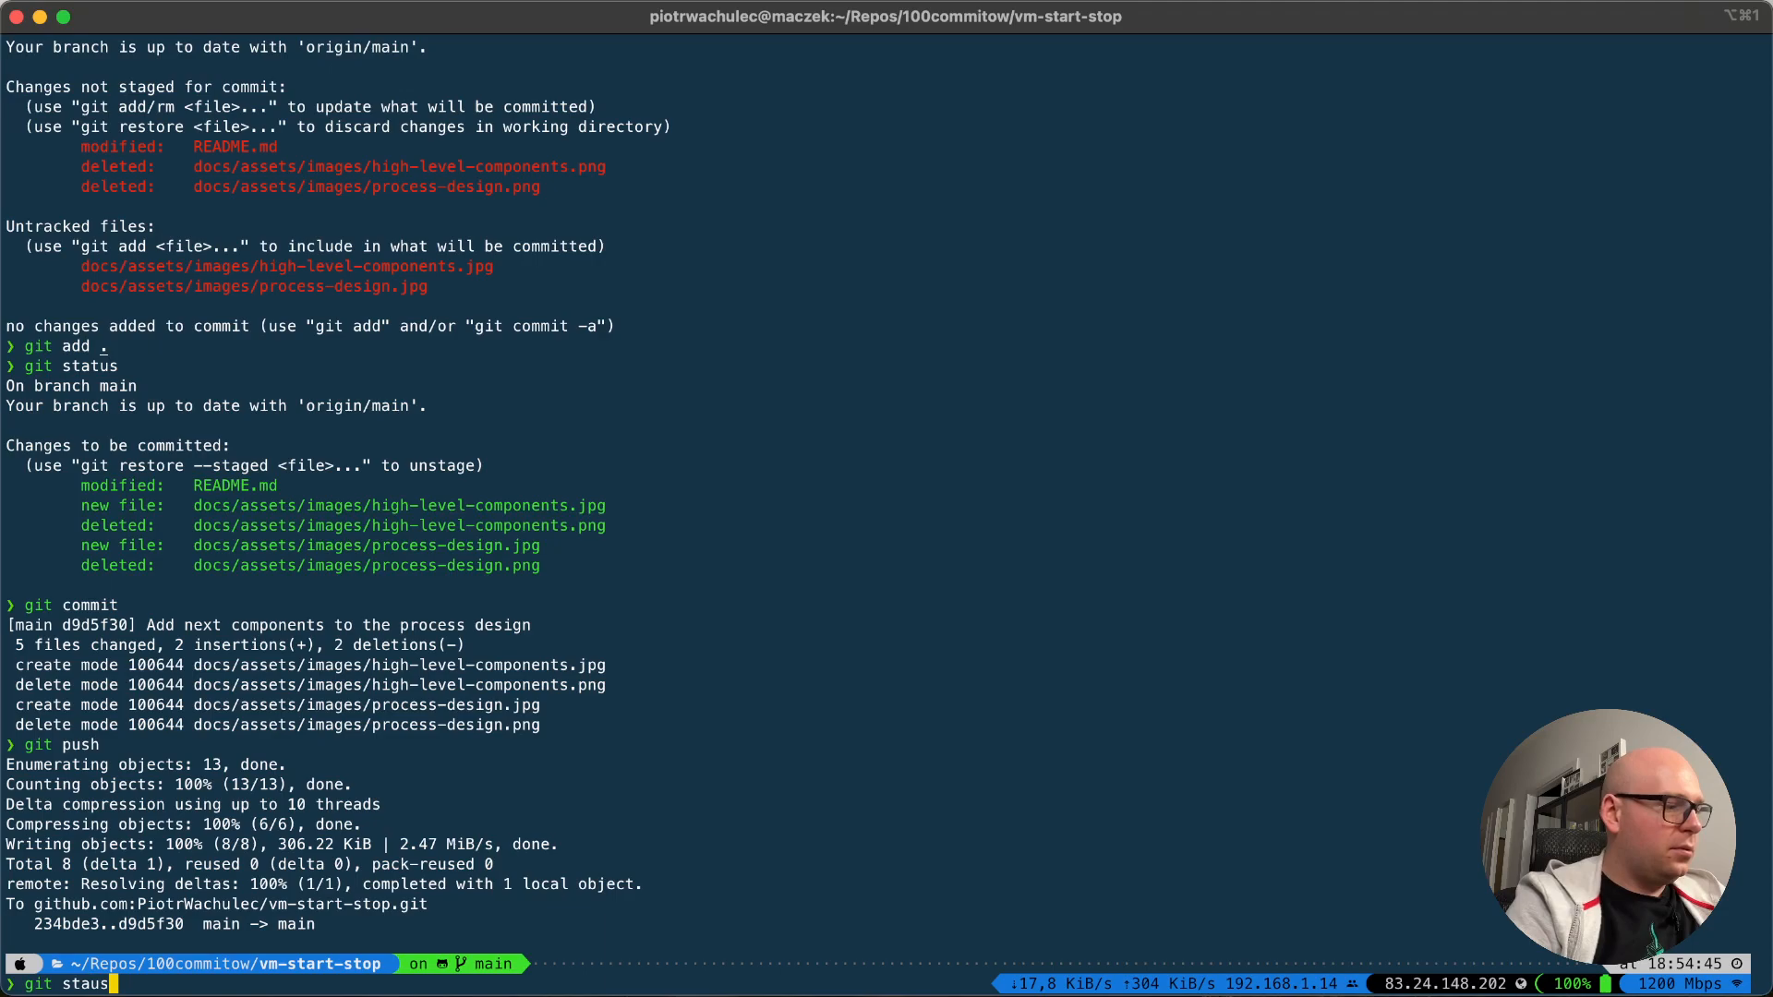
key(Return)
text(g)
text(it add .)
key(Return)
- Commit the staged changes with the message "Add first draft of the infra diagram", and push the commit to the remote repository
text(git comm)
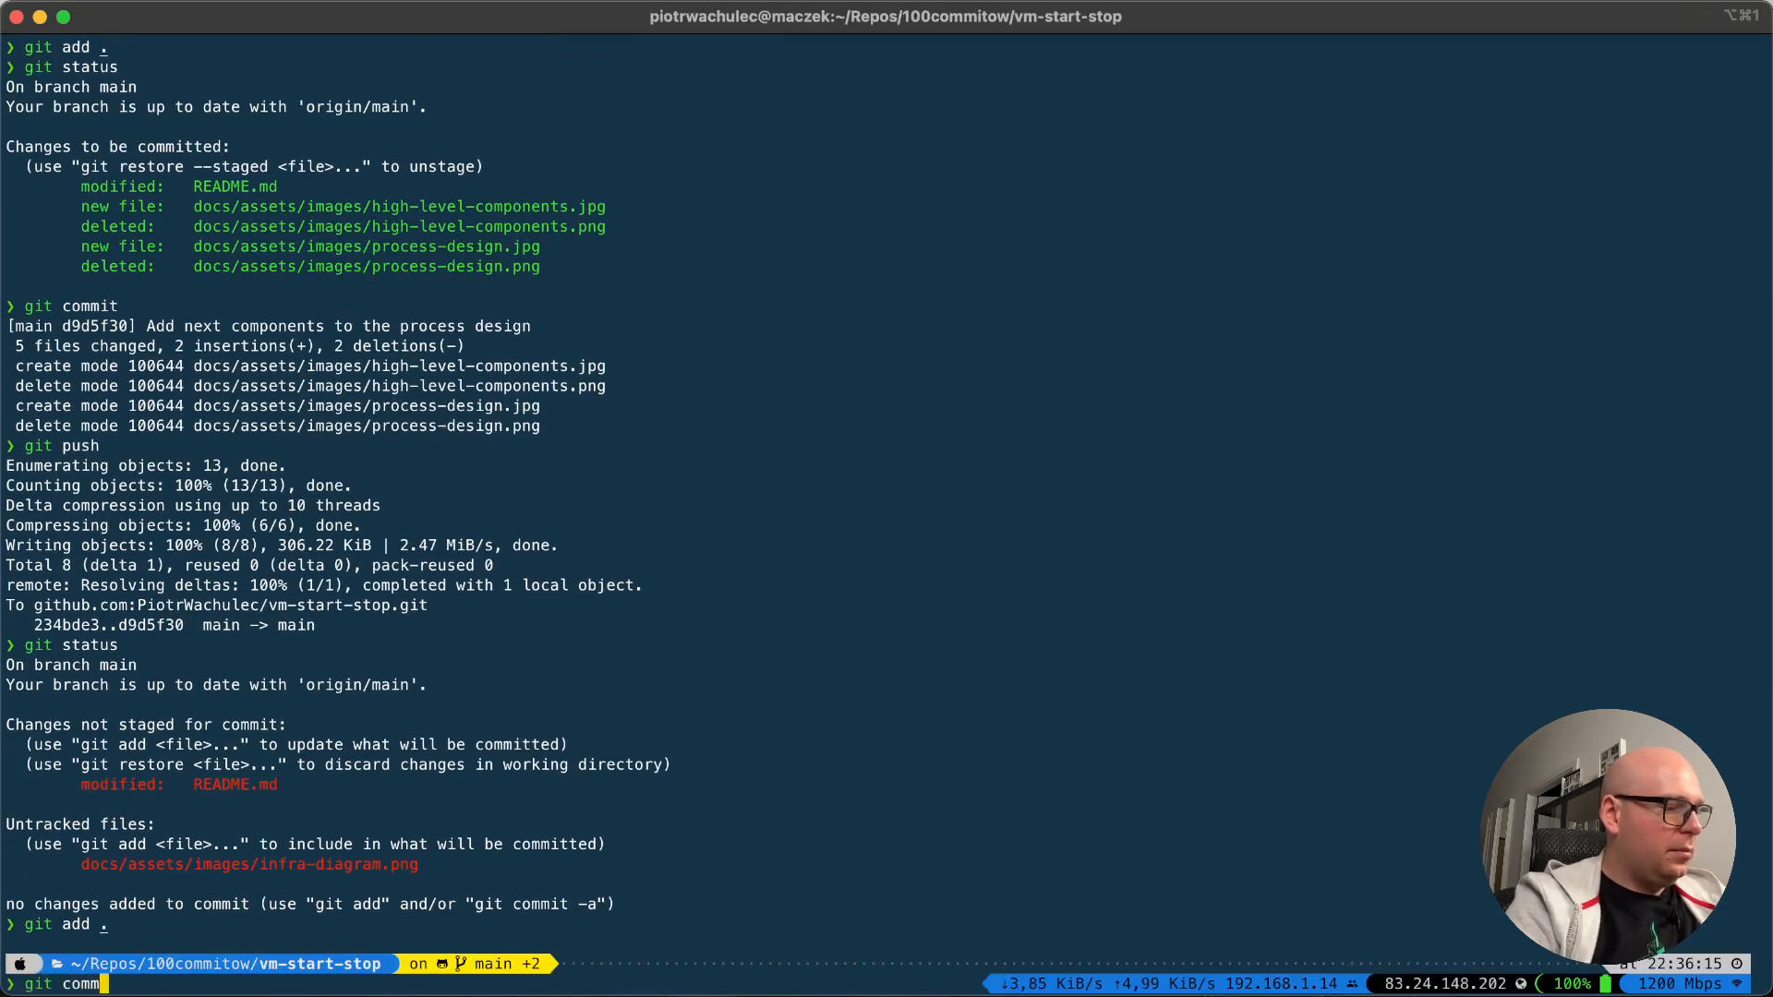
text(it)
key(Return)
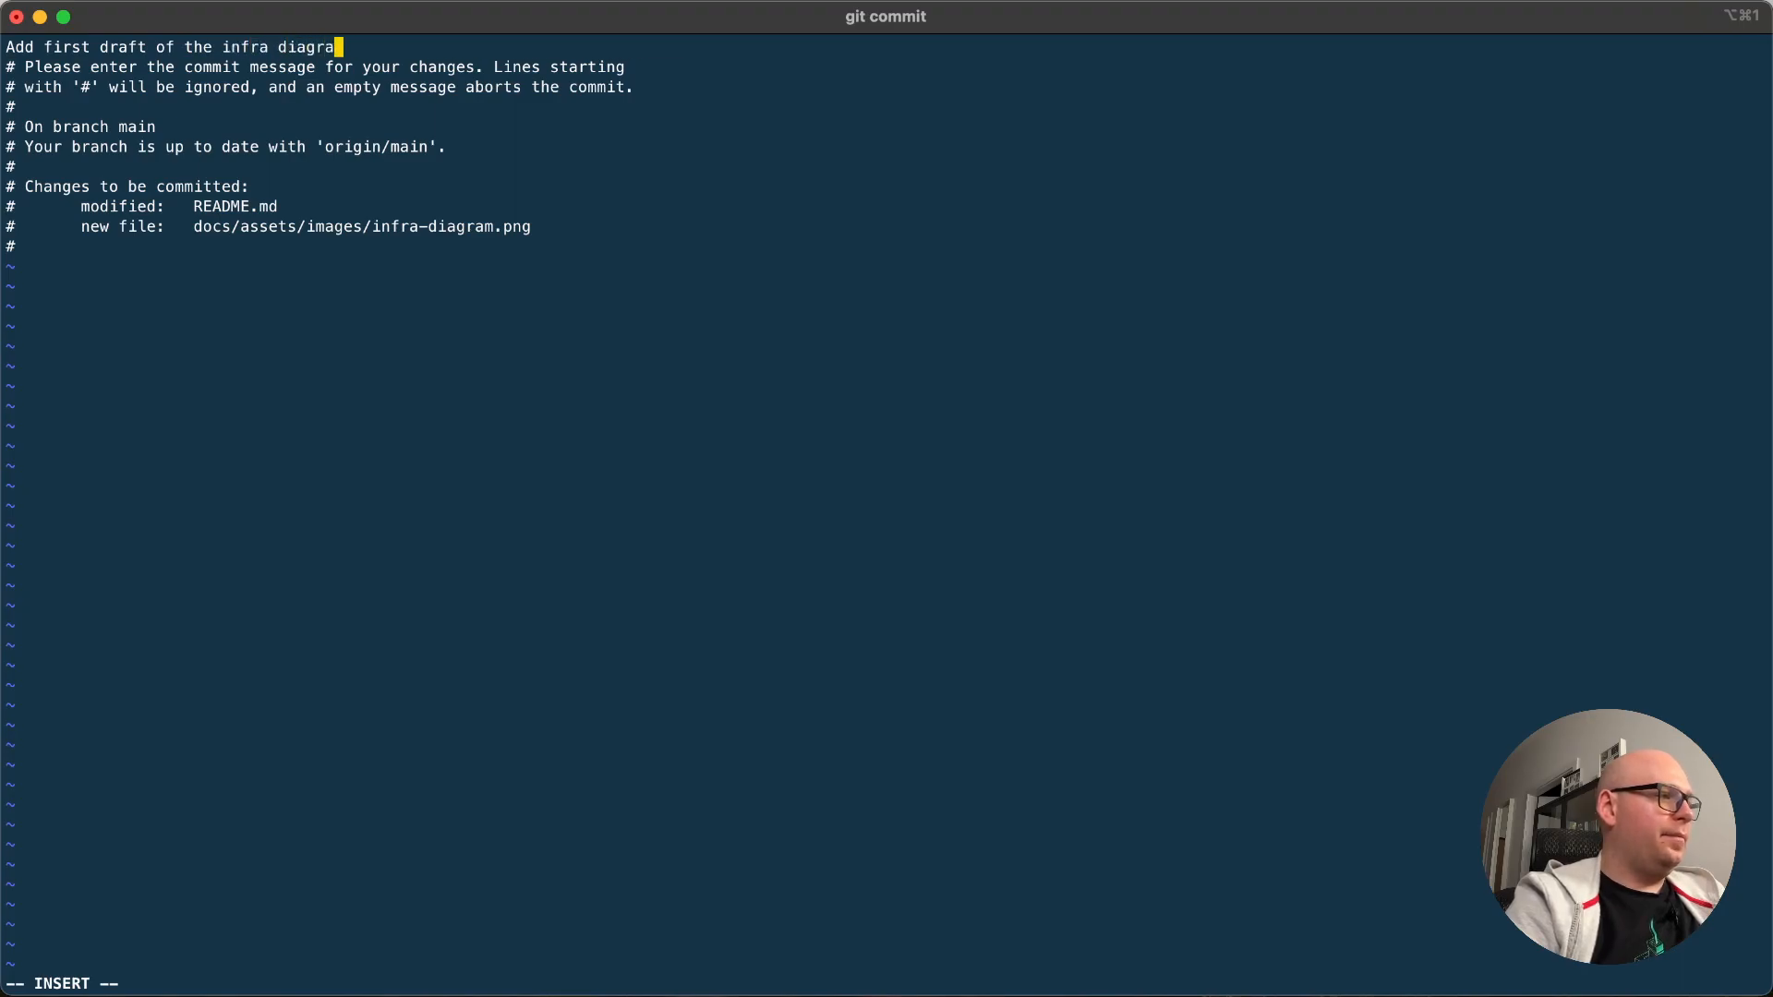
text(q)
key(Return)
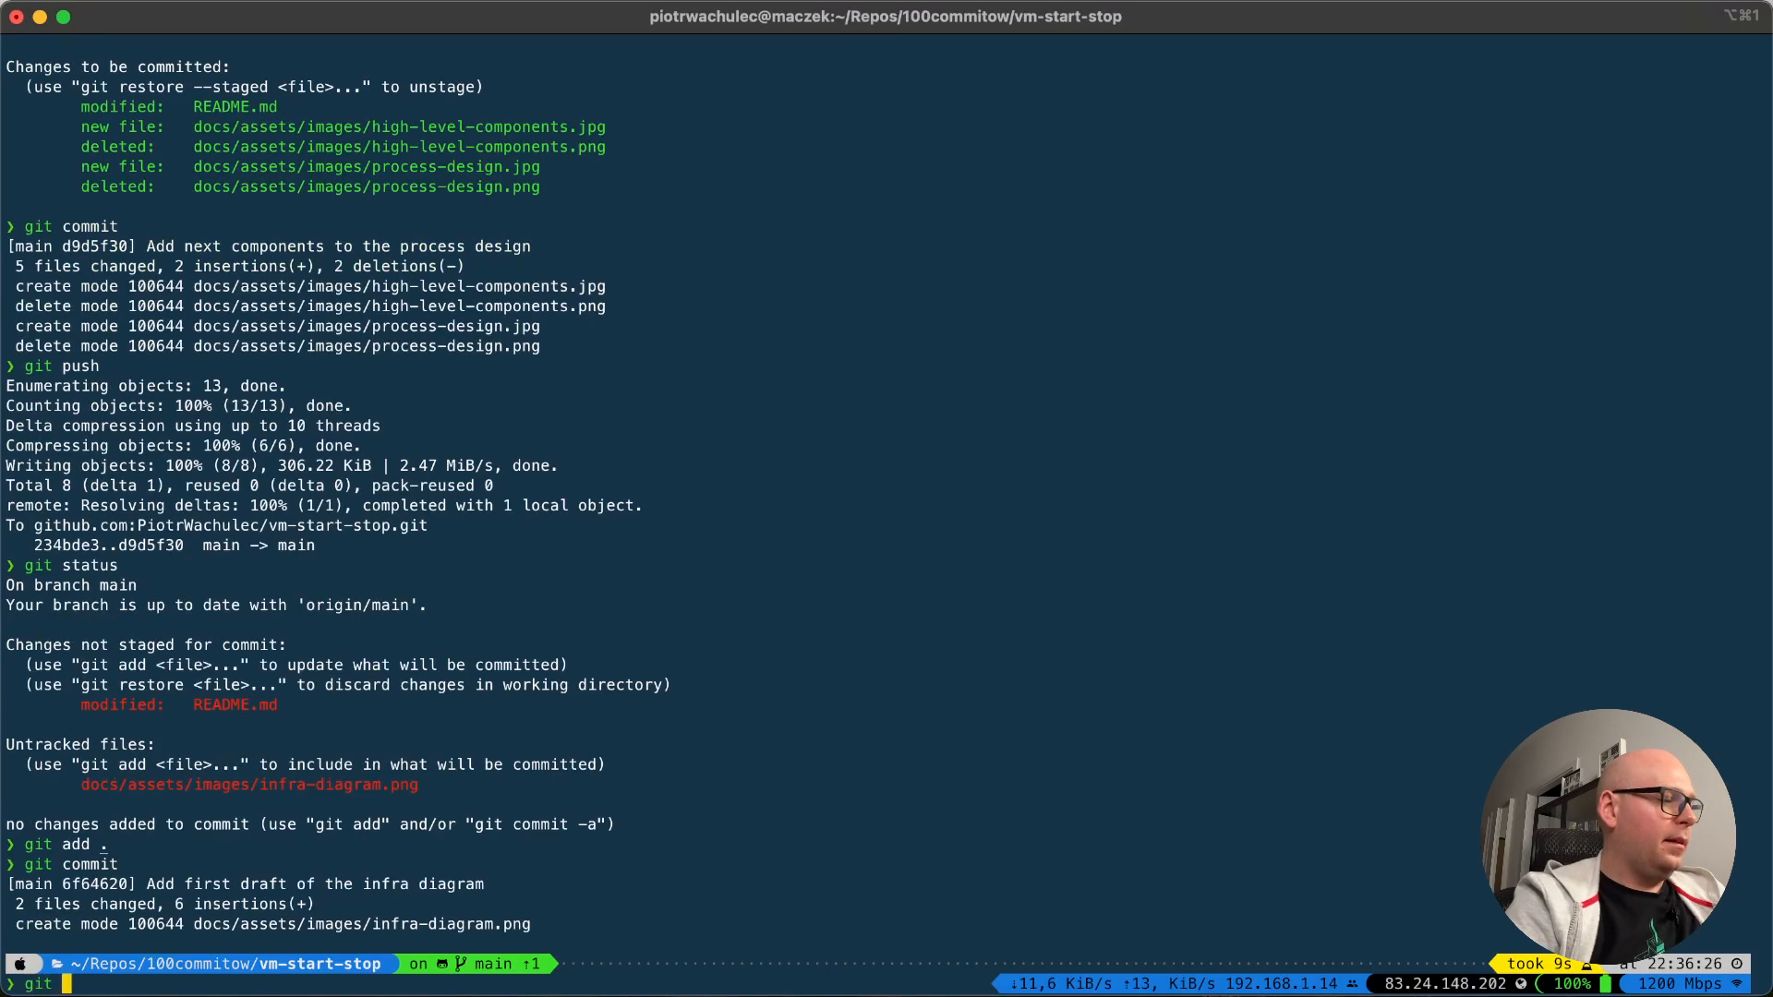
text(git push)
key(Return)
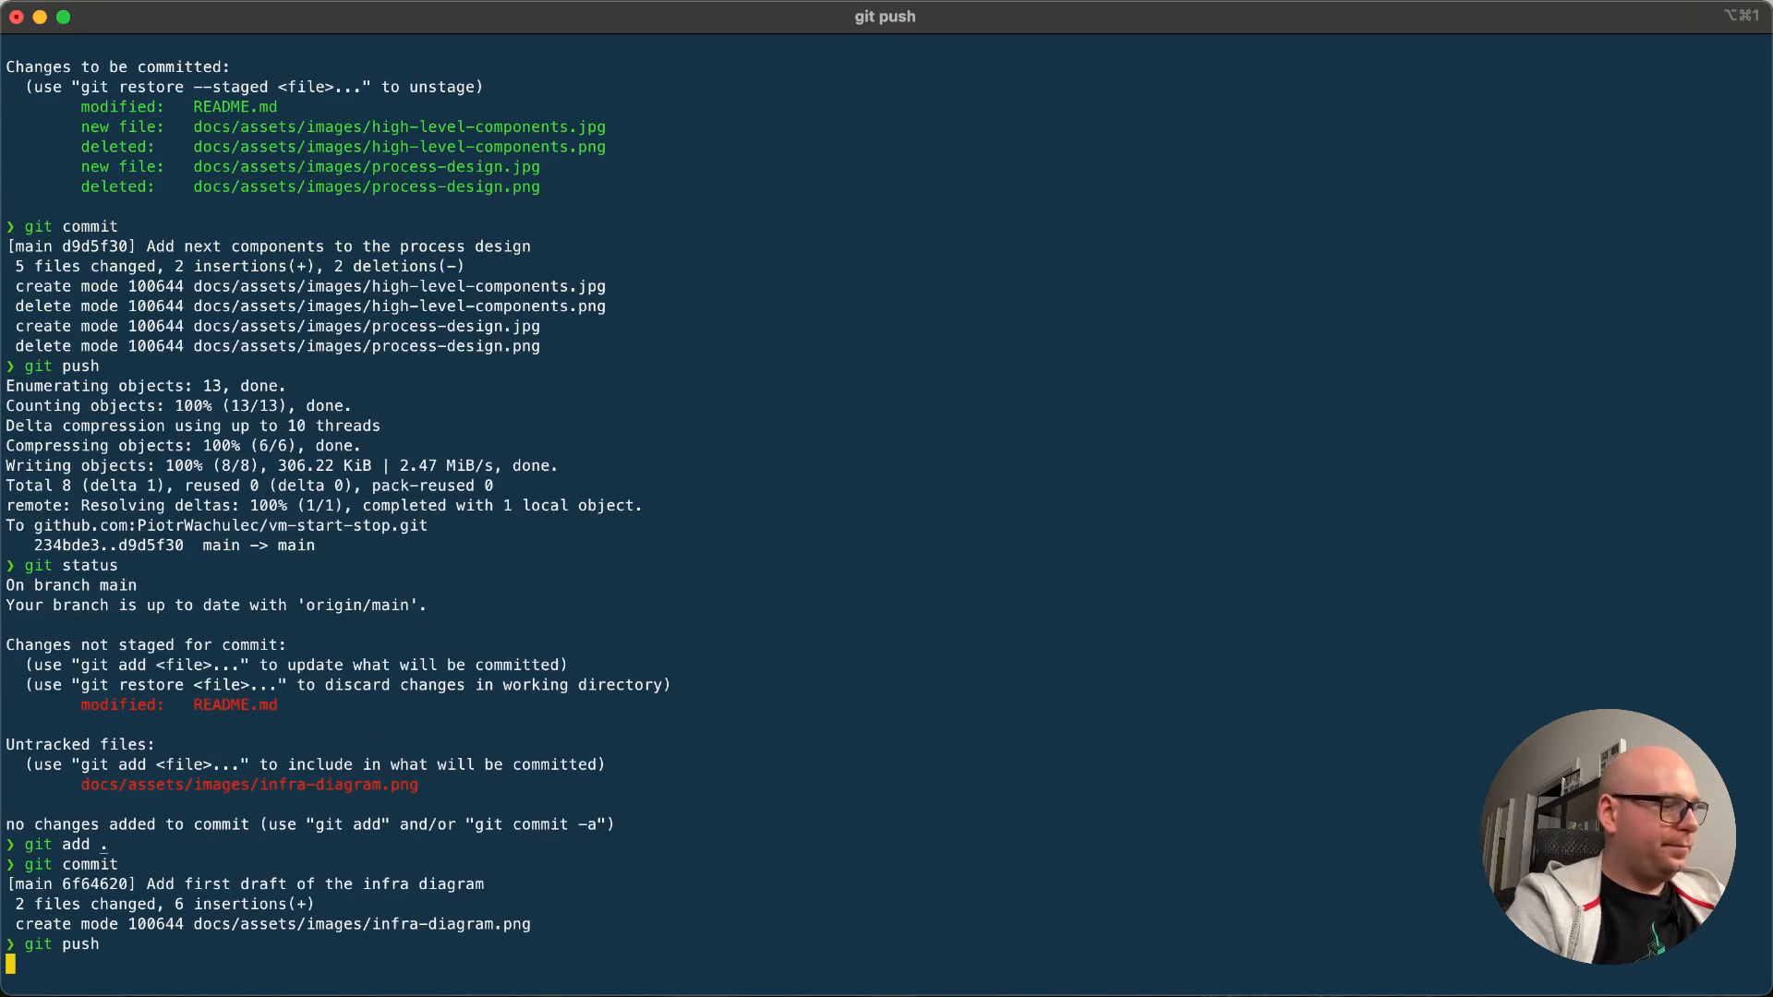
- Switch to the browser, reload the vm-start-stop repository page on GitHub, and examine the README's infrastructure design section
key(ctrl+Left)
key(ctrl+Left)
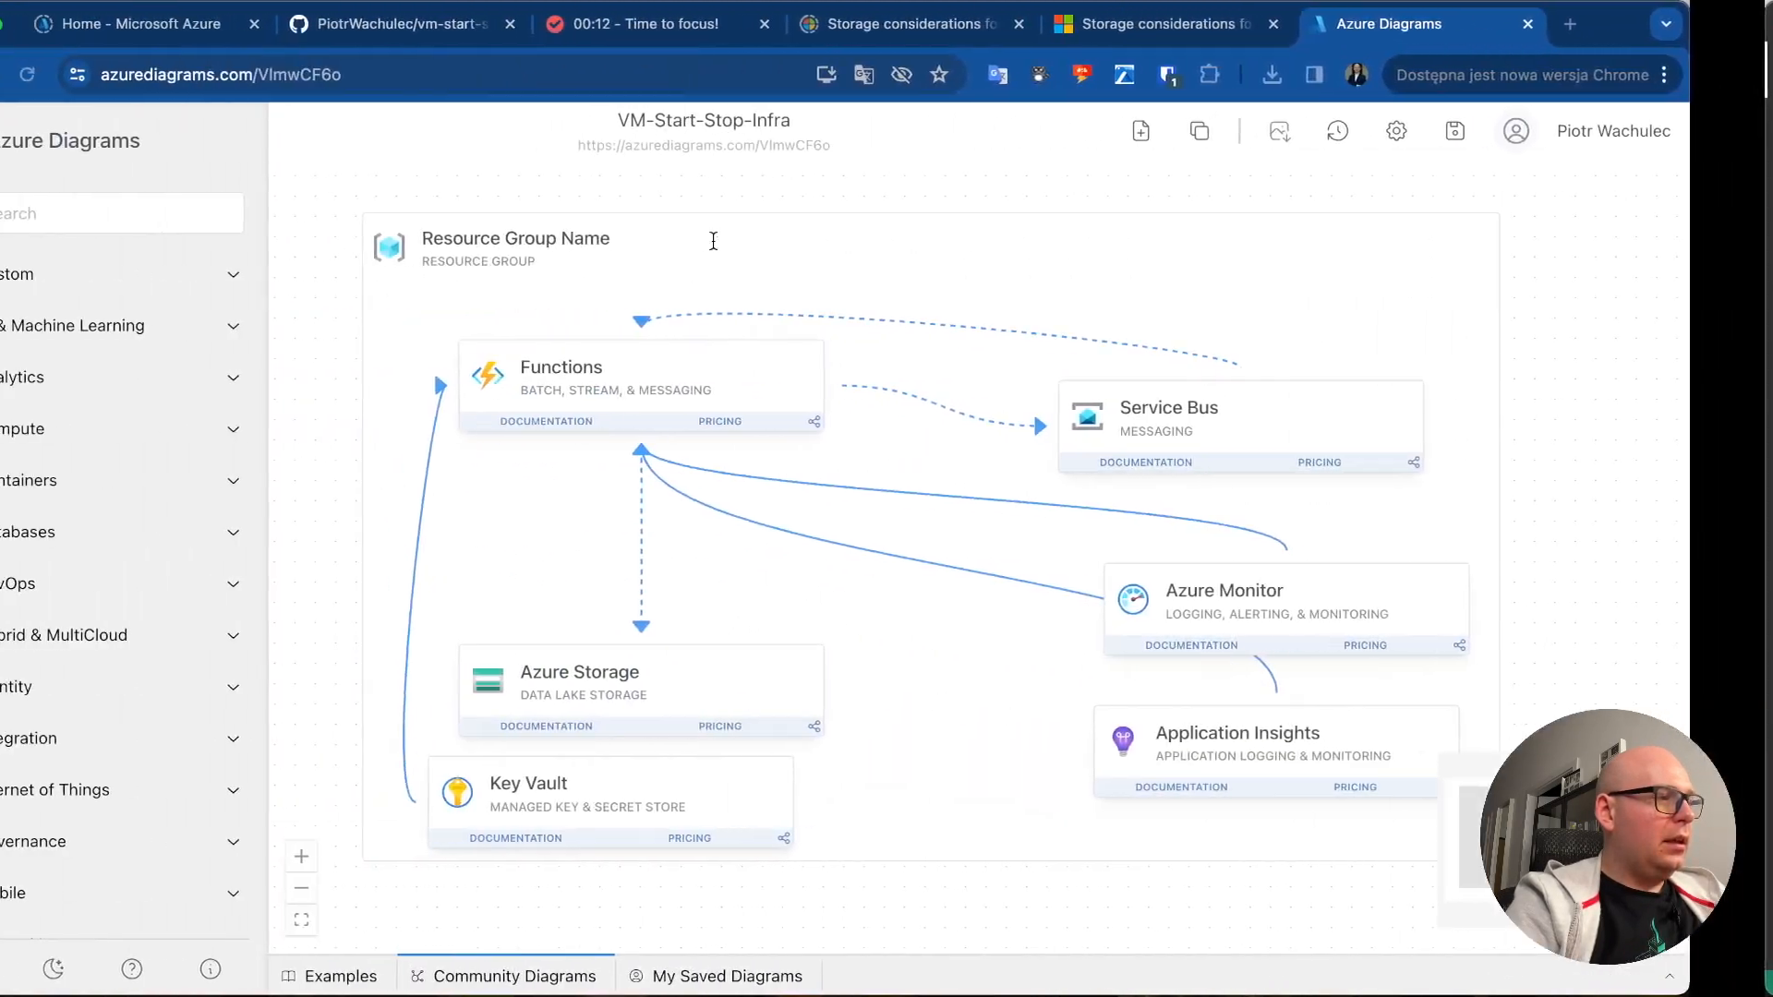
click(494, 35)
key(super+r)
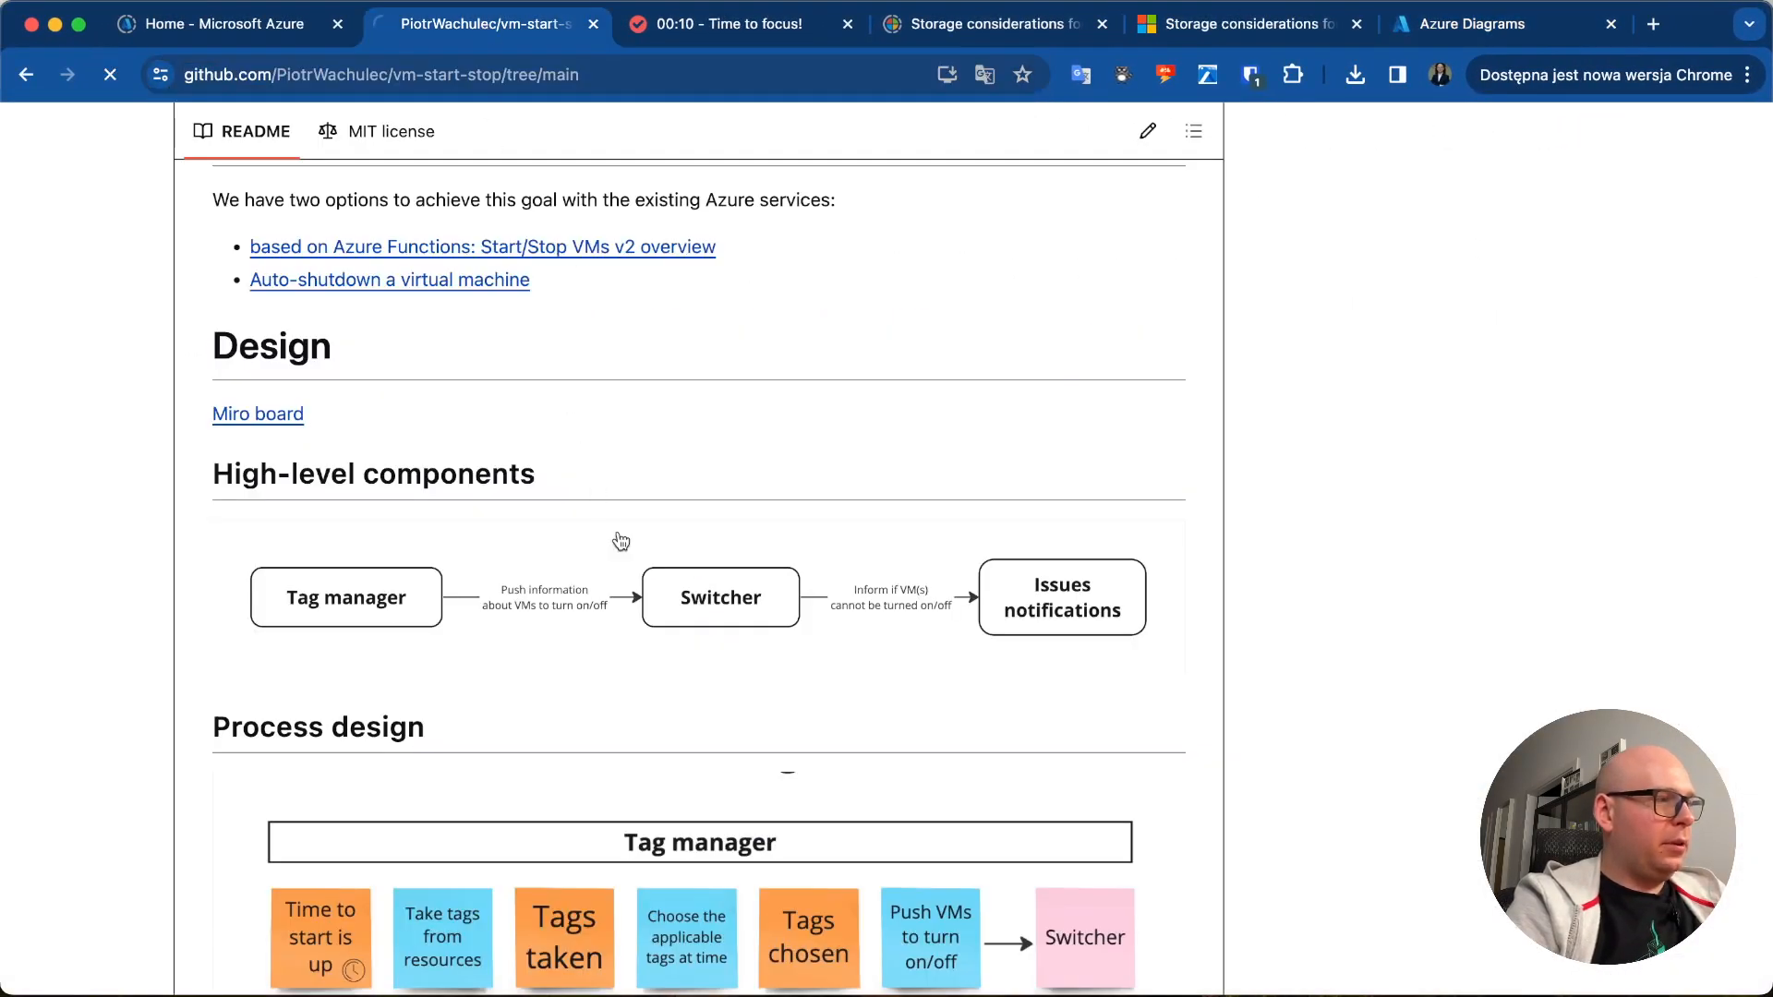
scroll(647, 572, down, 15)
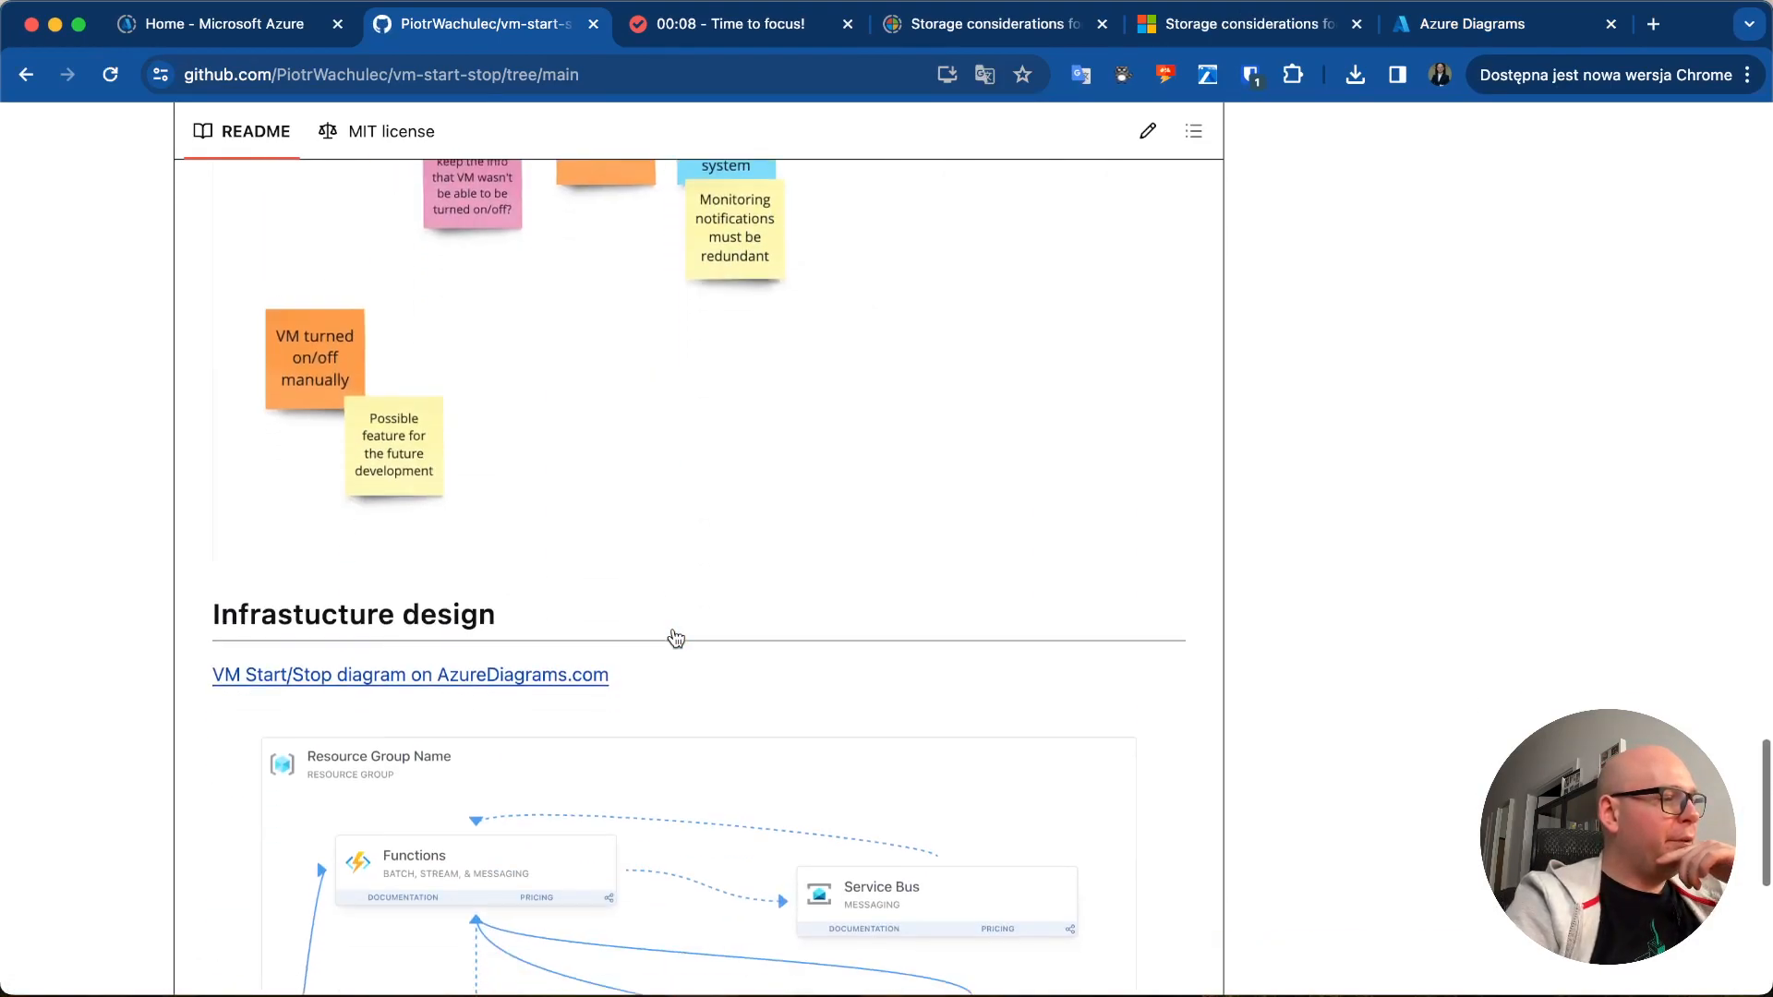
scroll(675, 637, down, 5)
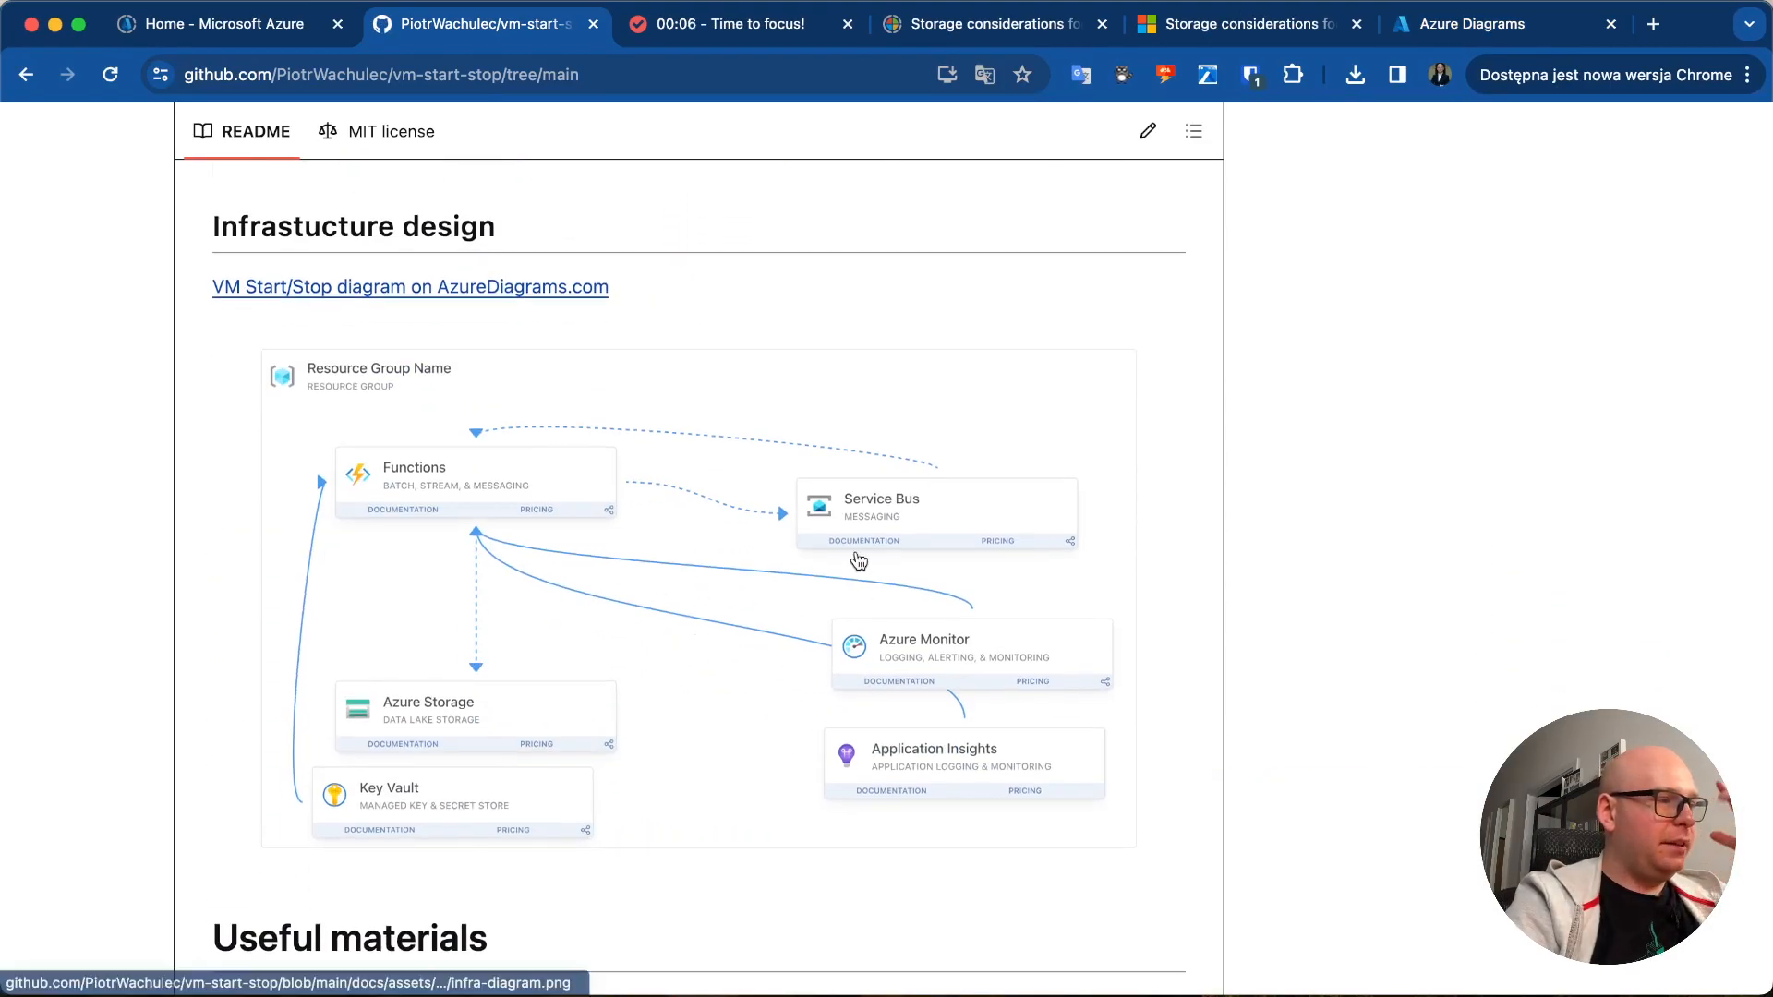
- Follow the README's VM Start/Stop diagram link to check that it opens the diagram, and go back to the GitHub page
right_click(507, 292)
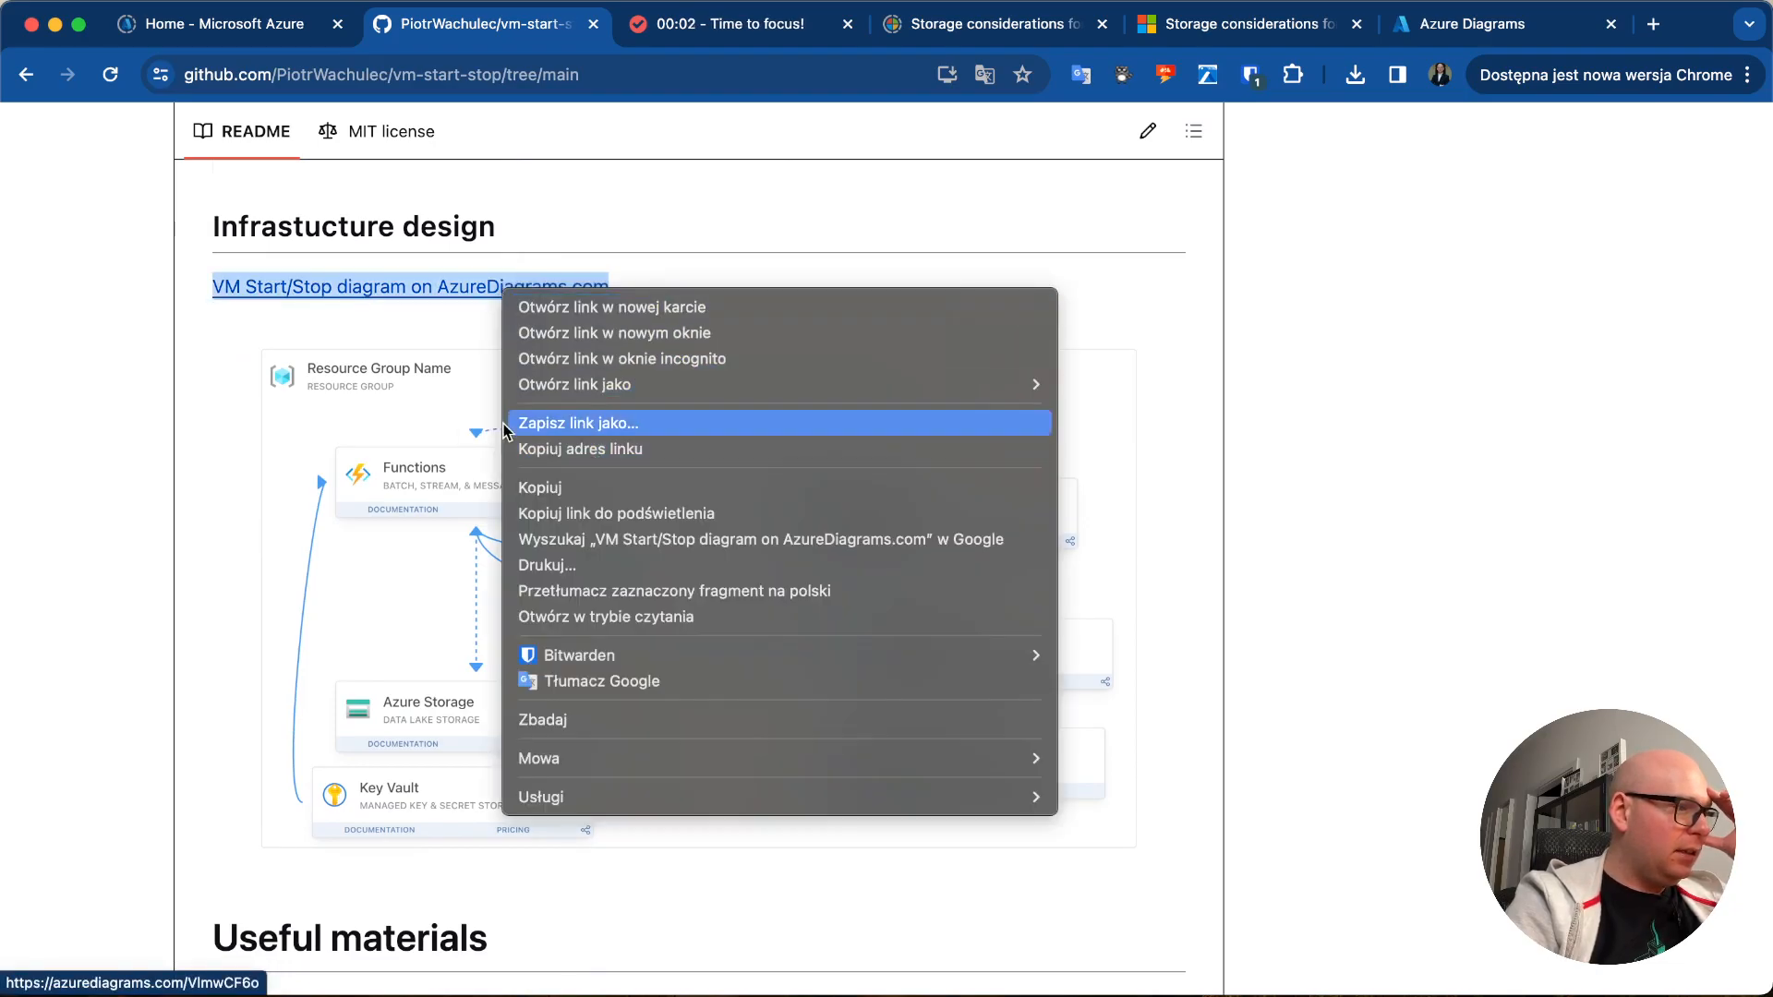
click(419, 323)
click(440, 288)
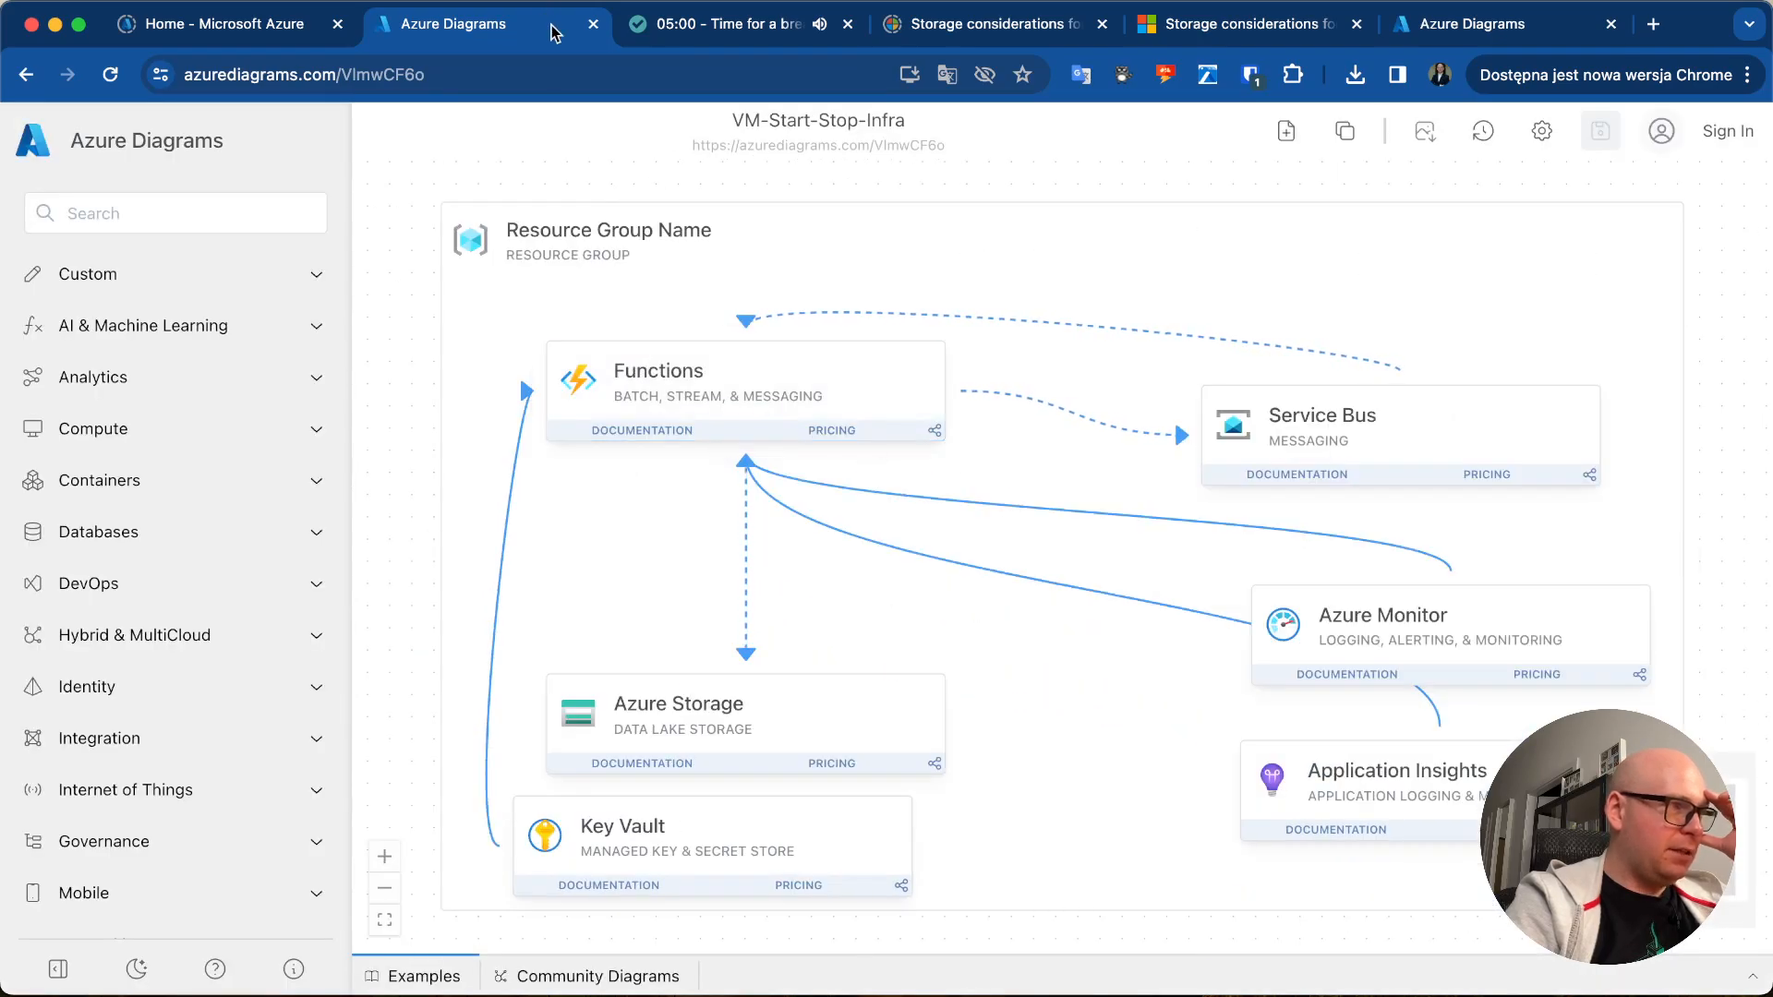
click(28, 81)
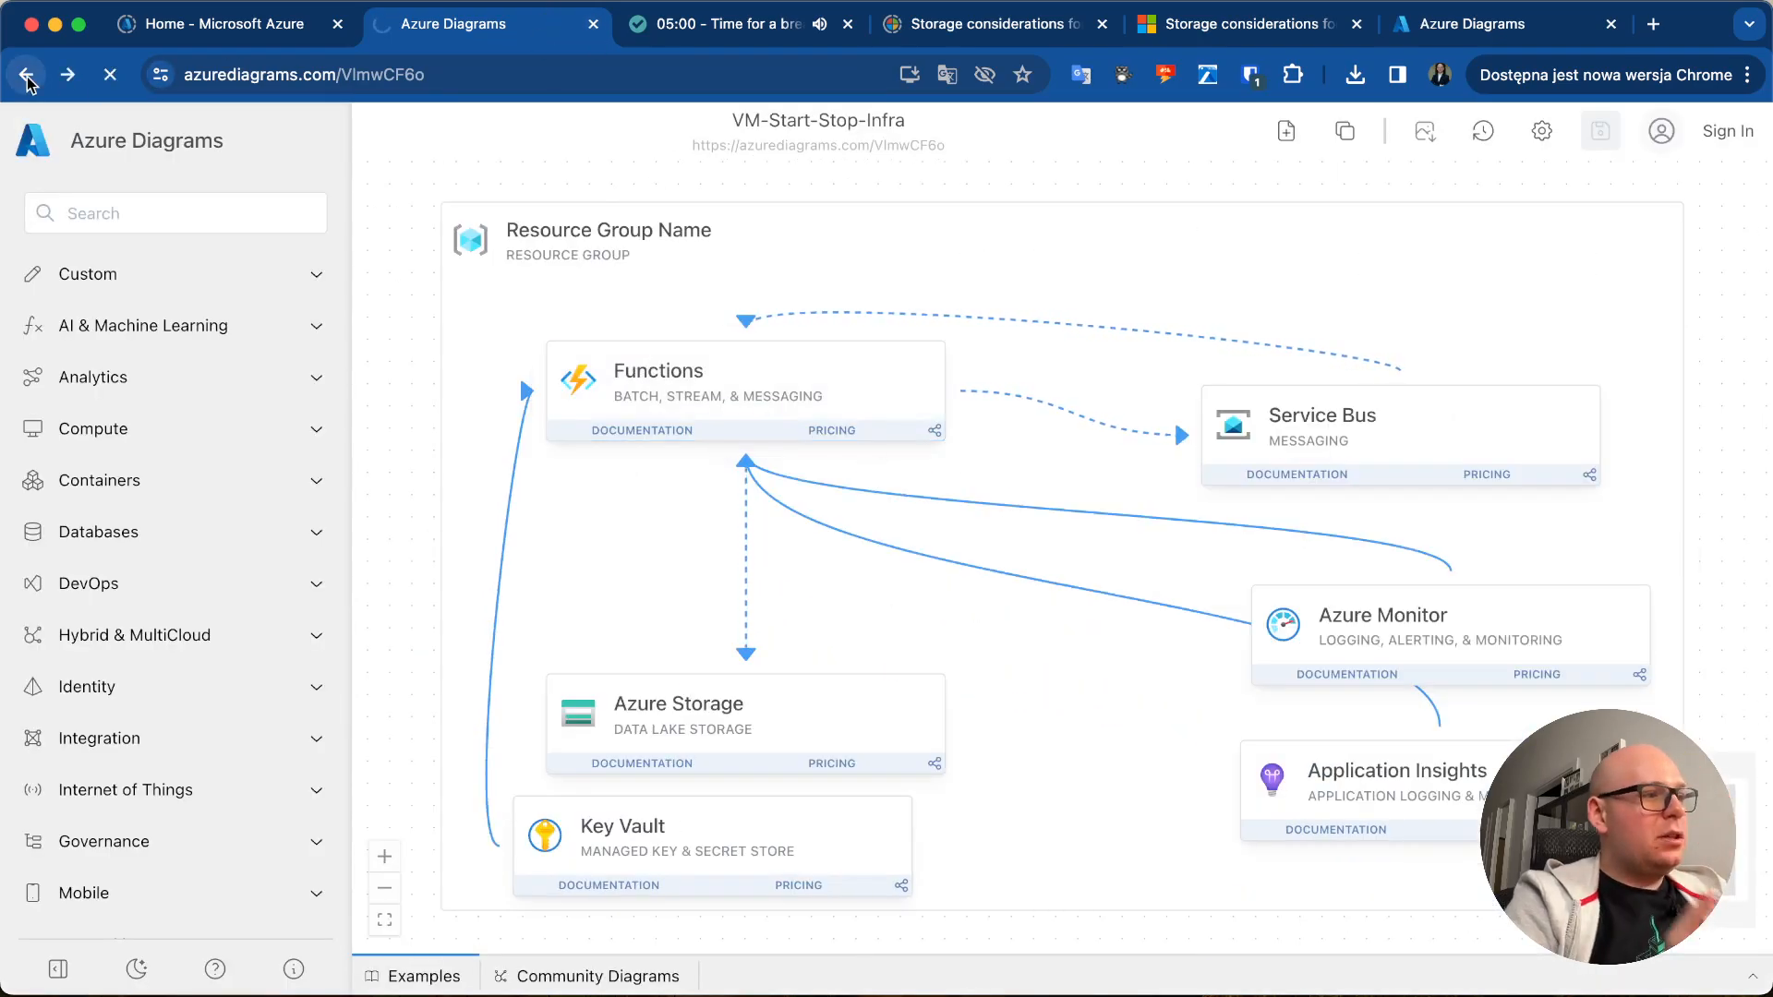